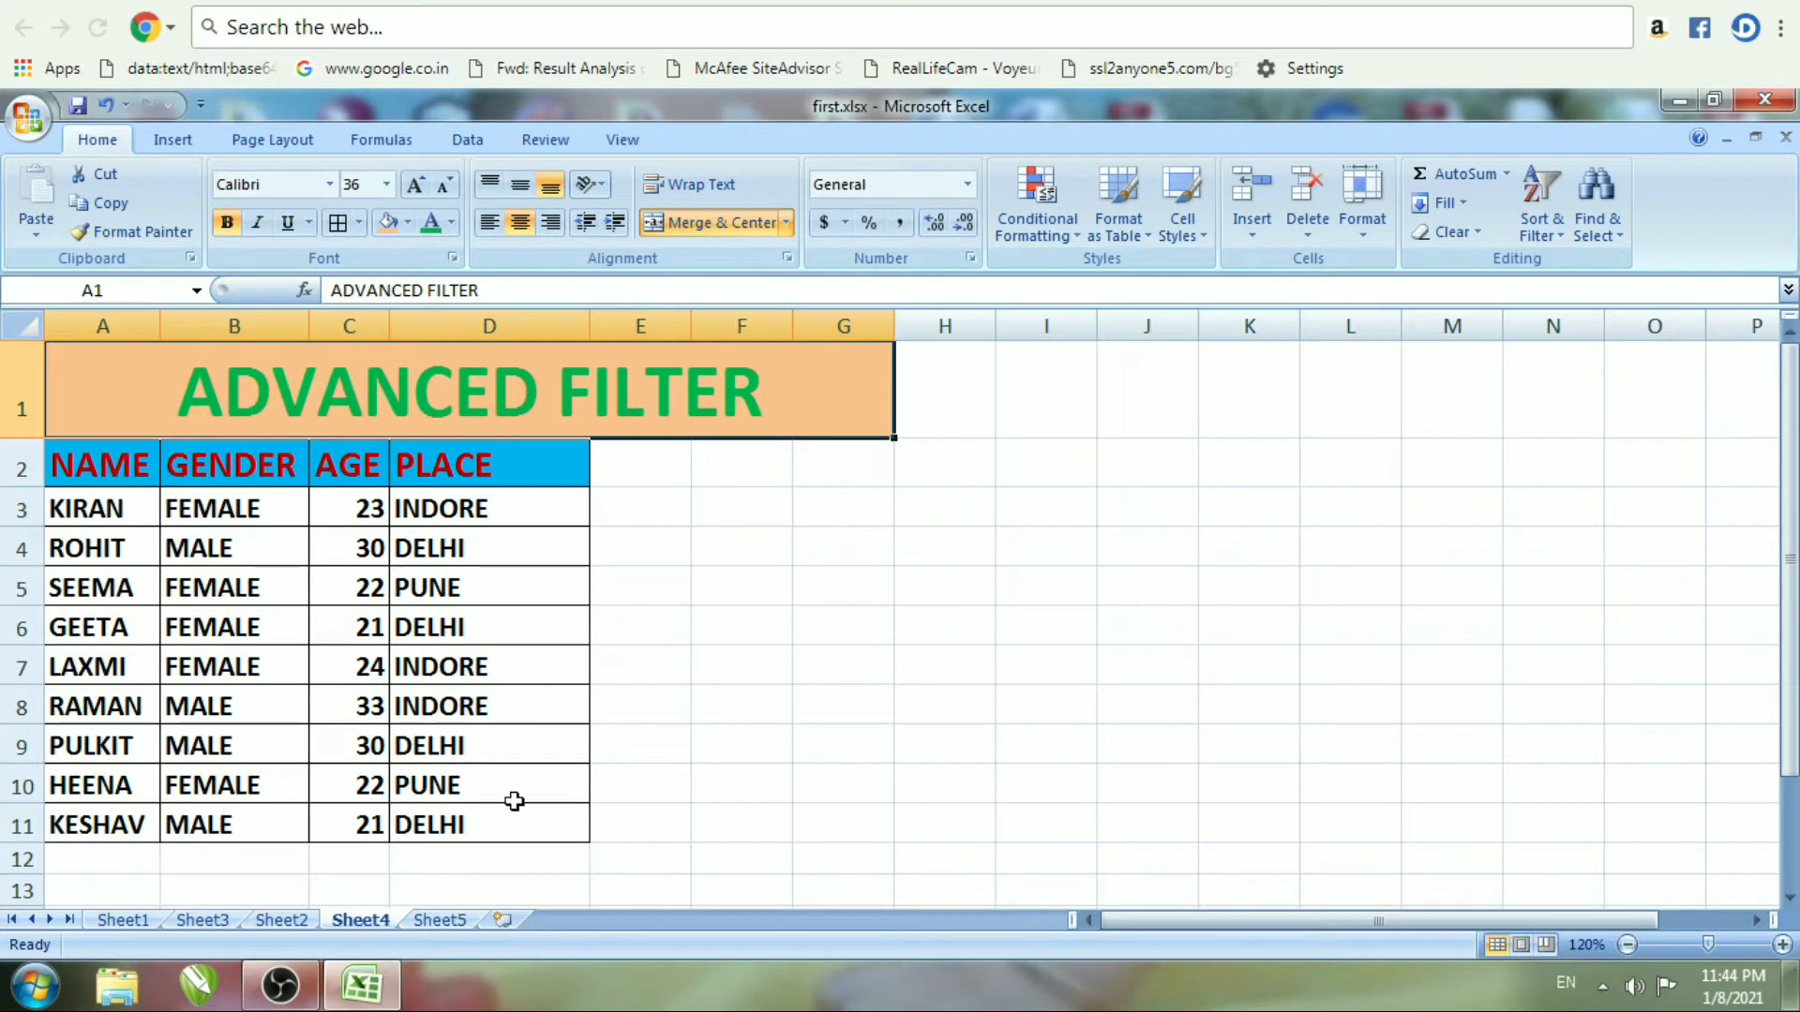
Copy the GENDER header from Sheet4's table into cell G3 and autofit column G
left_click(441, 920)
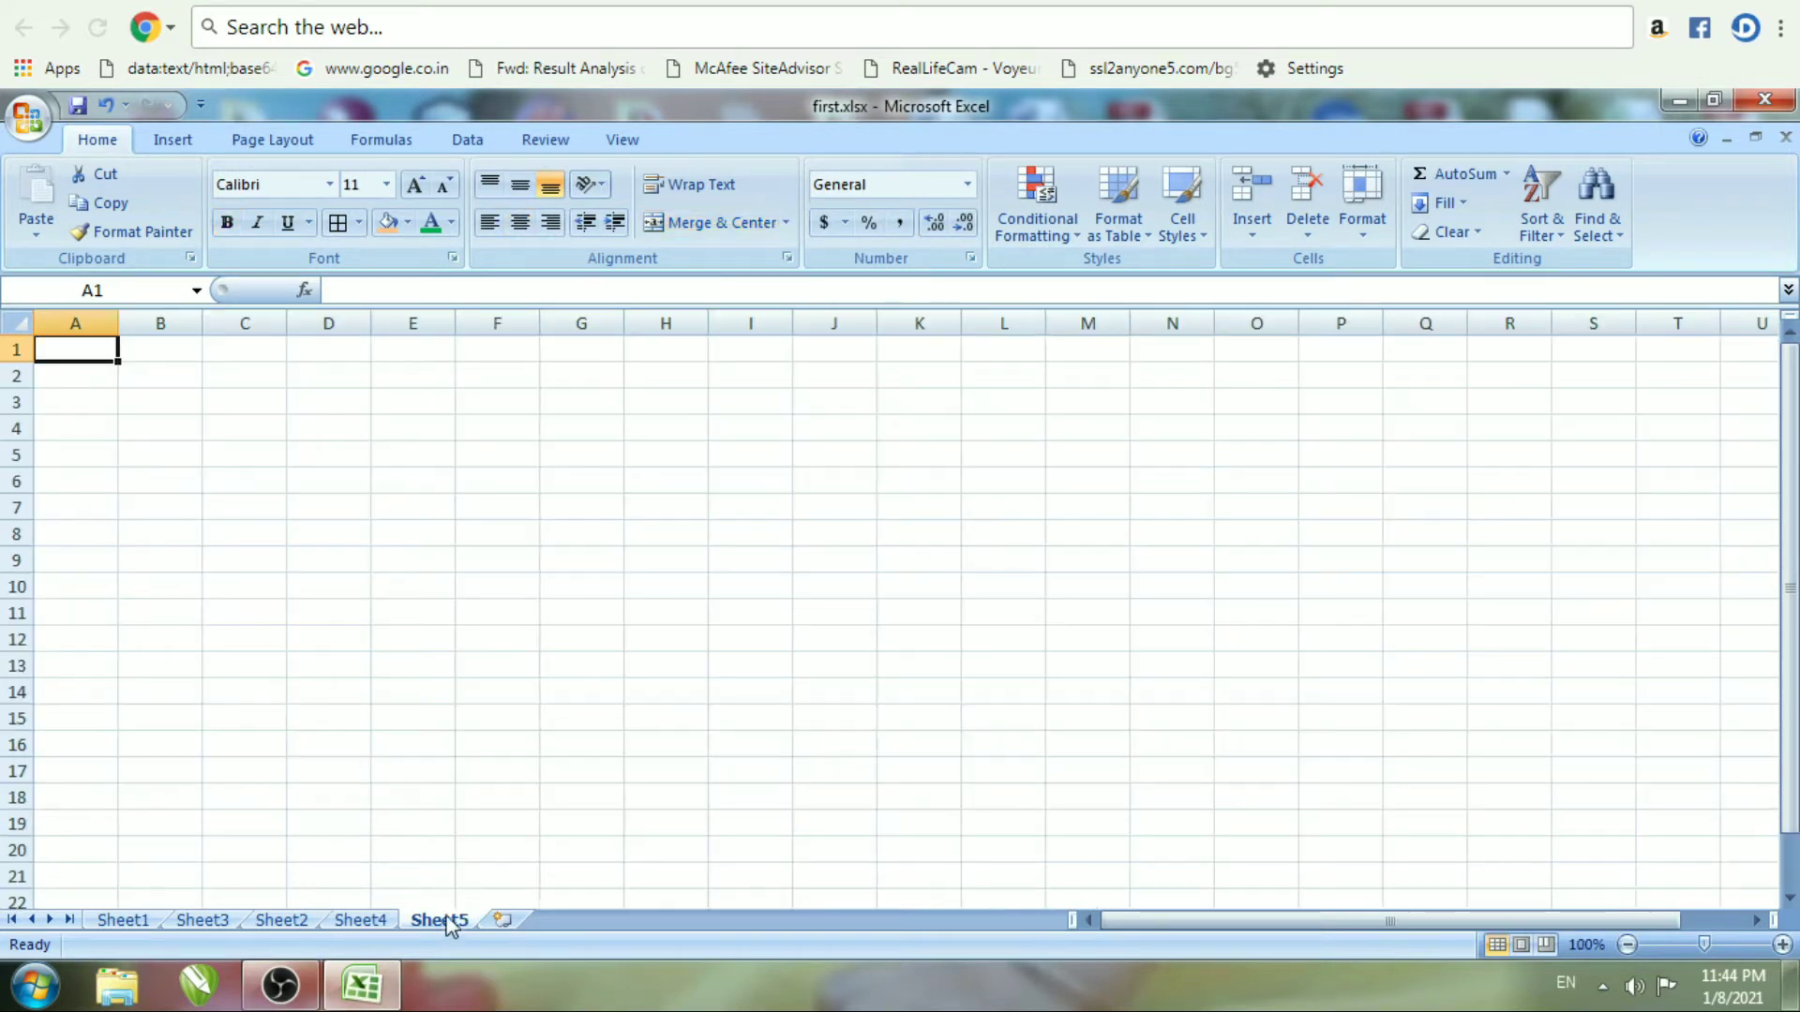
left_click(360, 920)
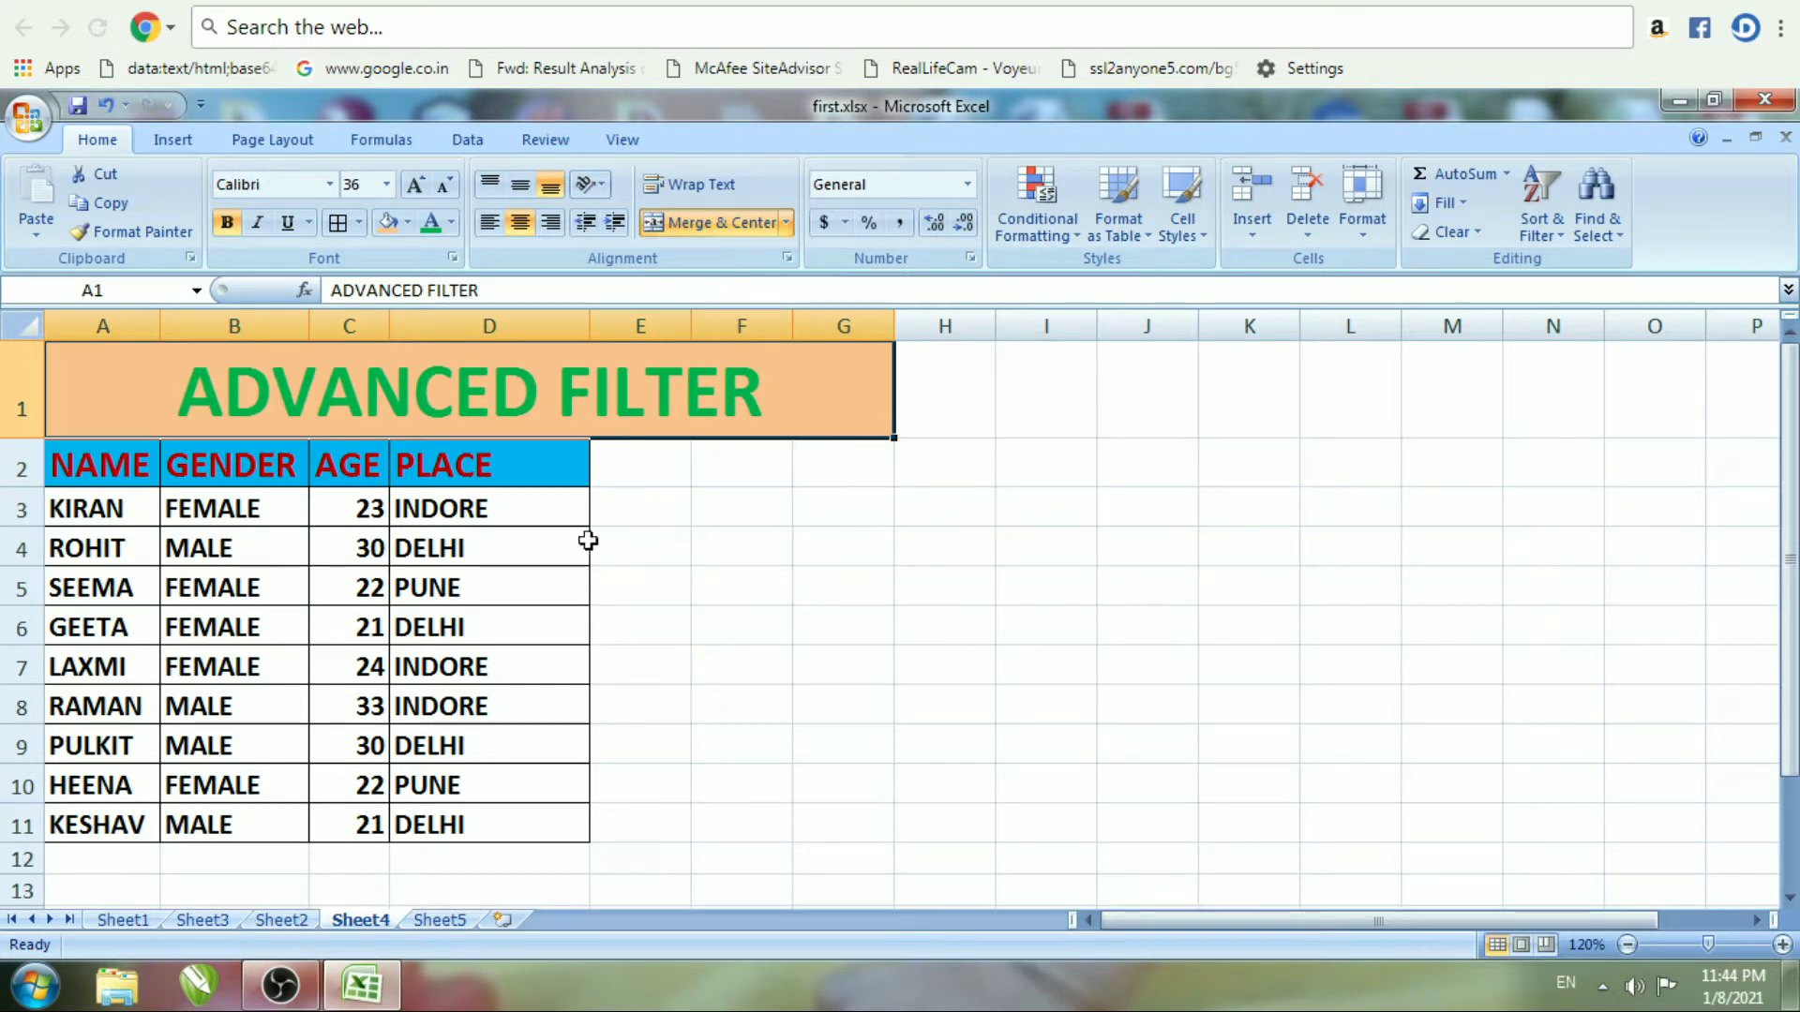
left_click(205, 466)
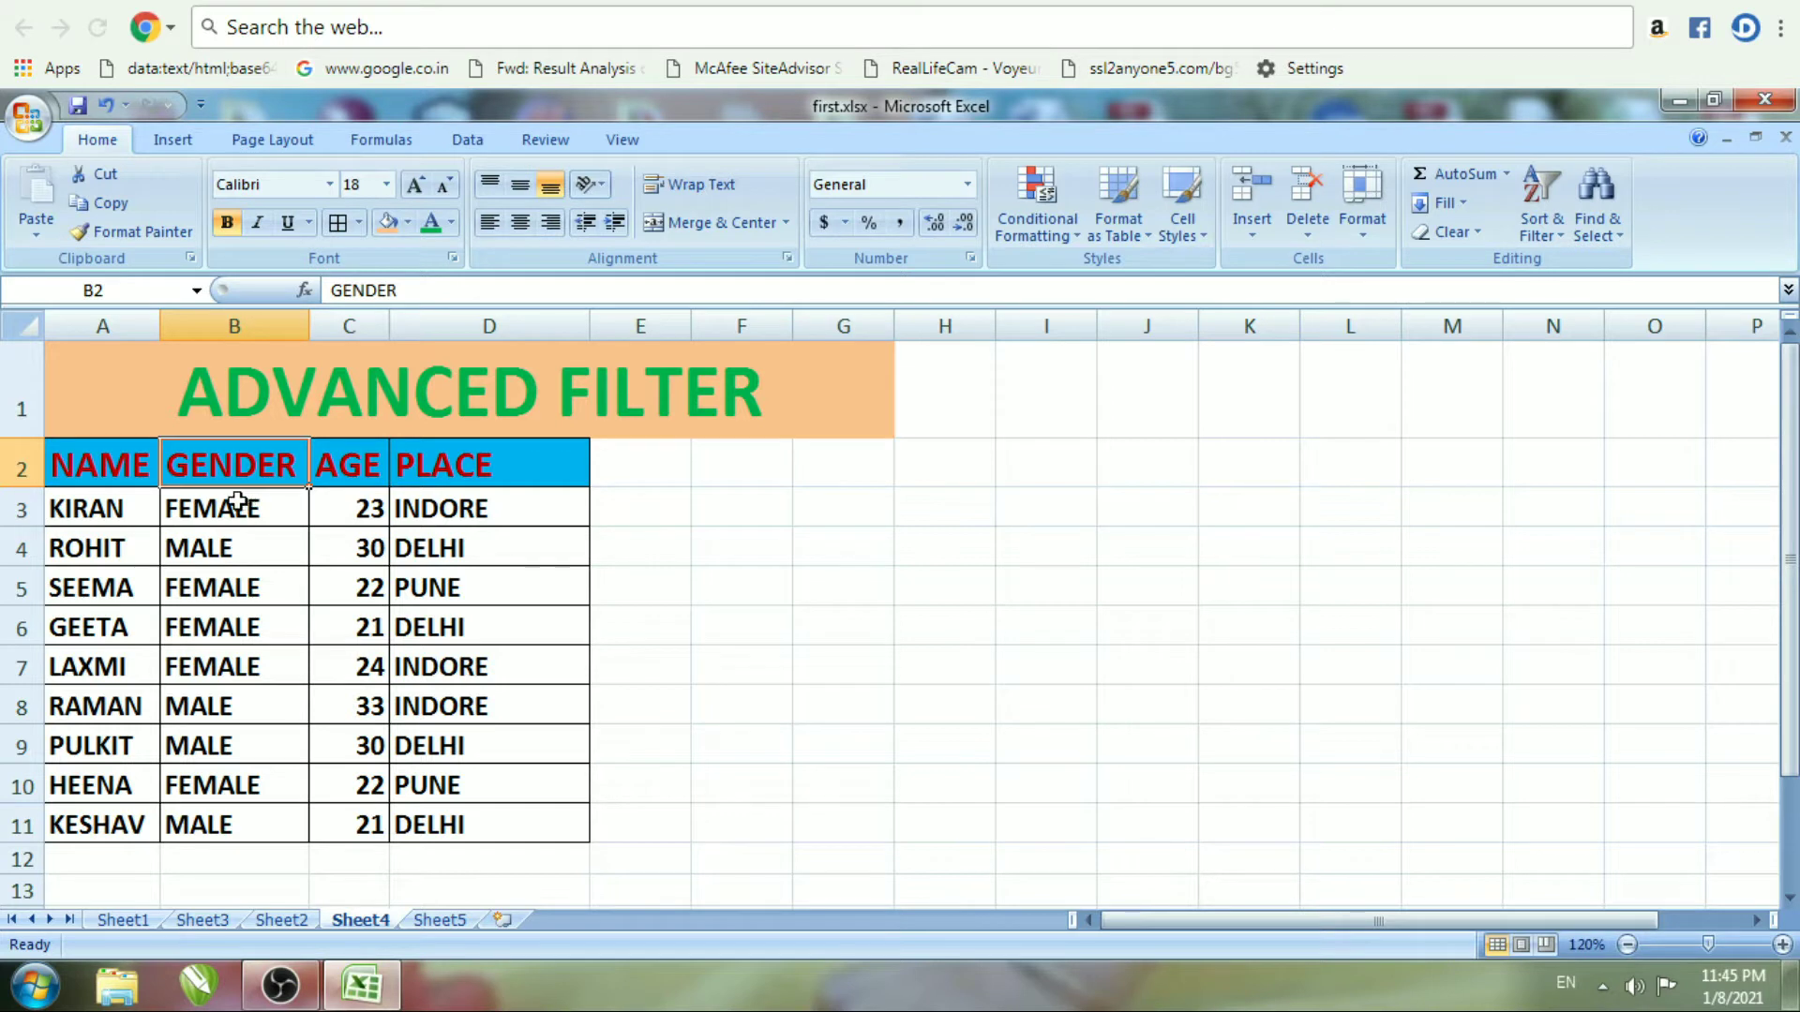
key("ctrl+c")
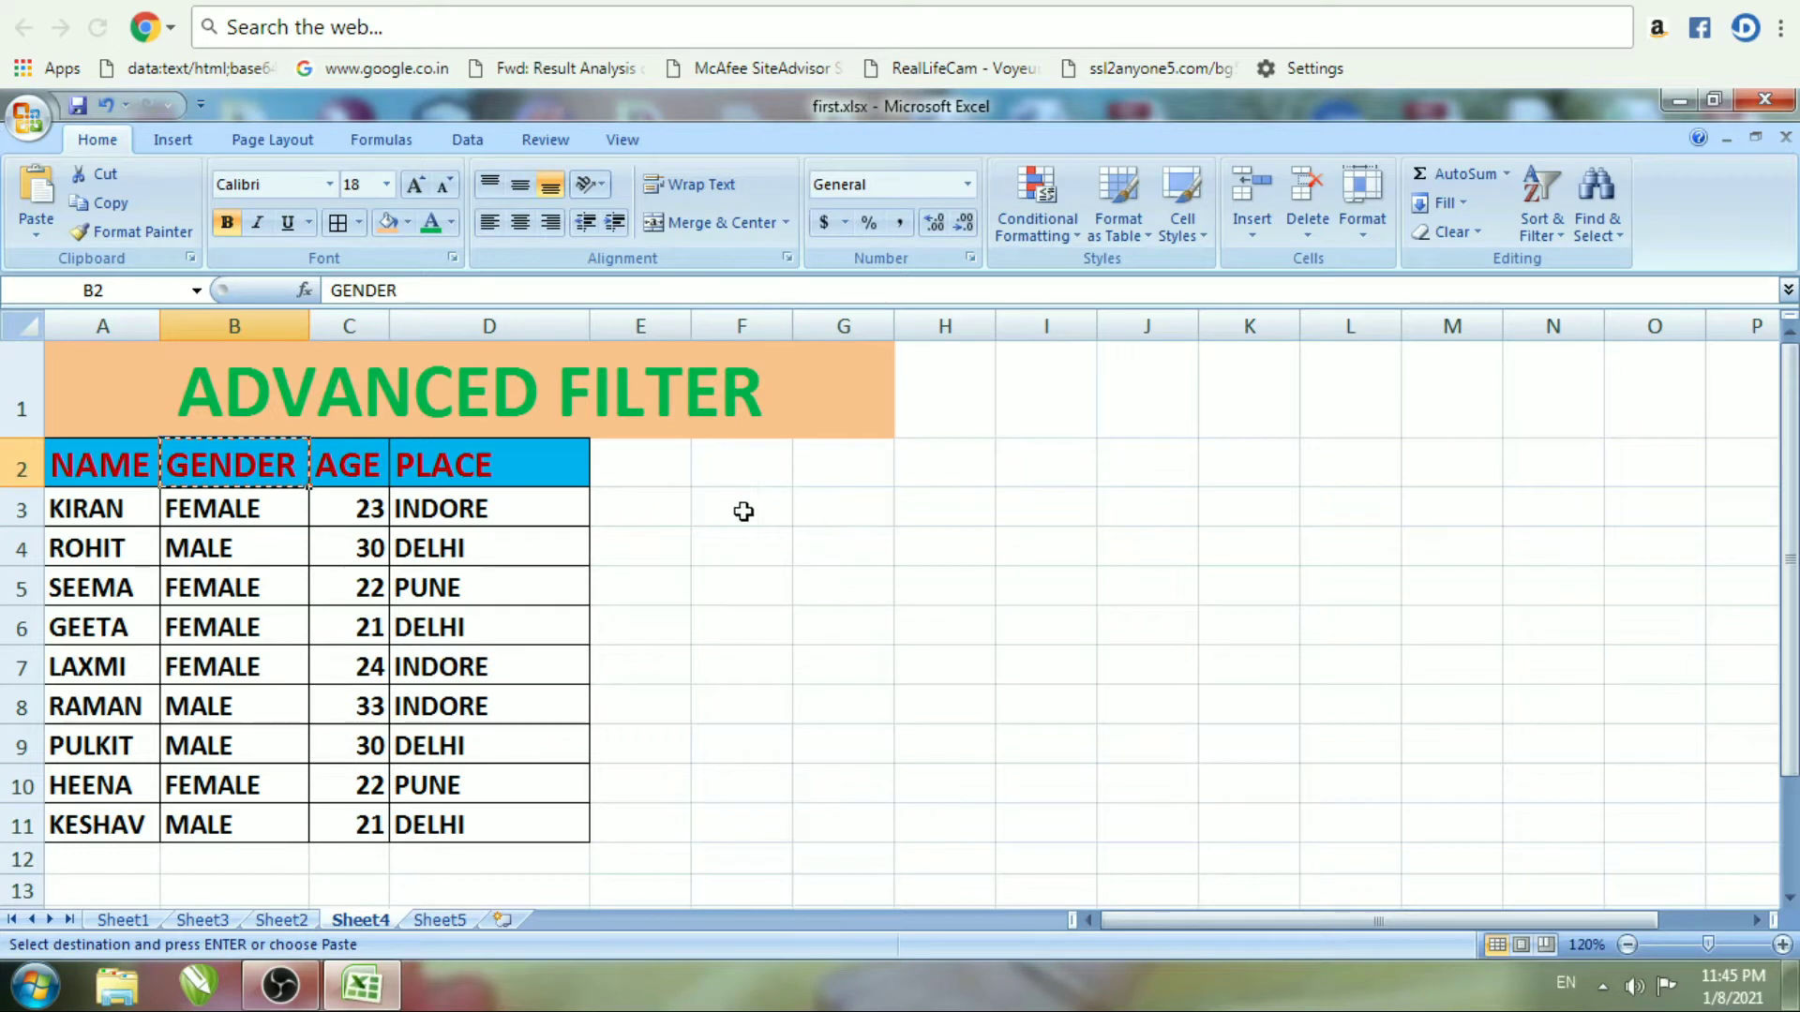
left_click(826, 509)
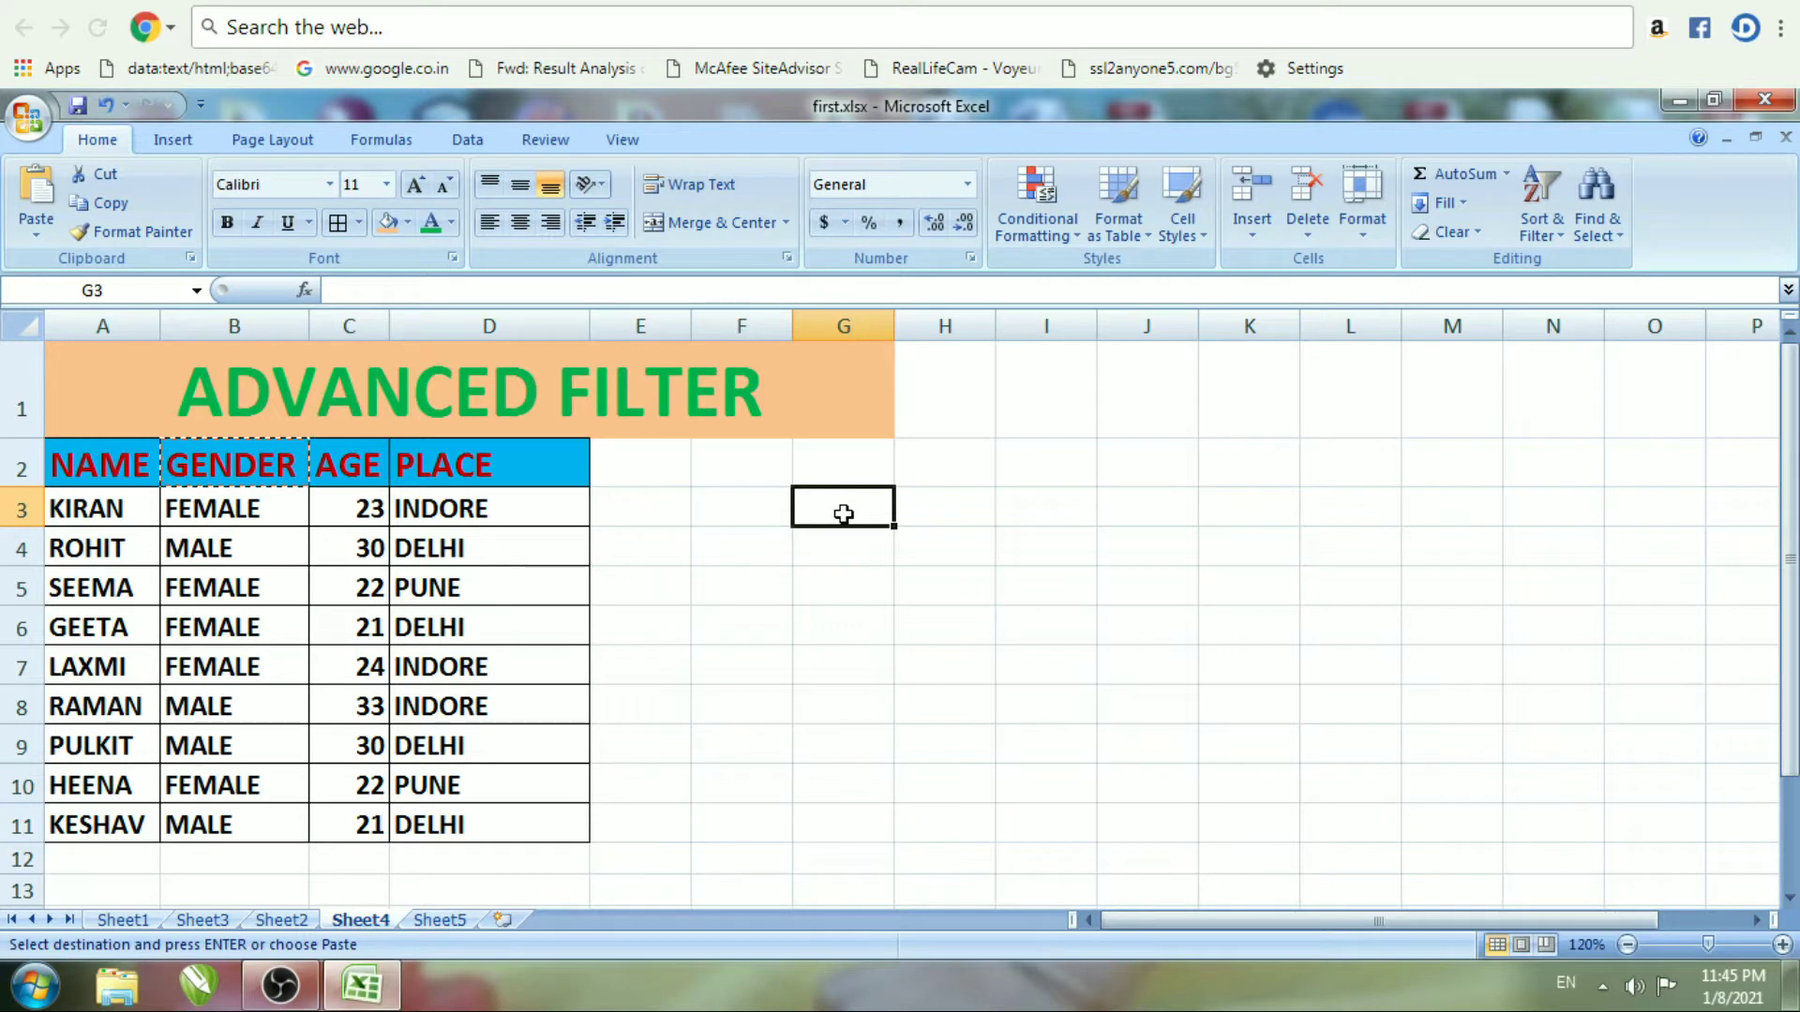
key("ctrl+v")
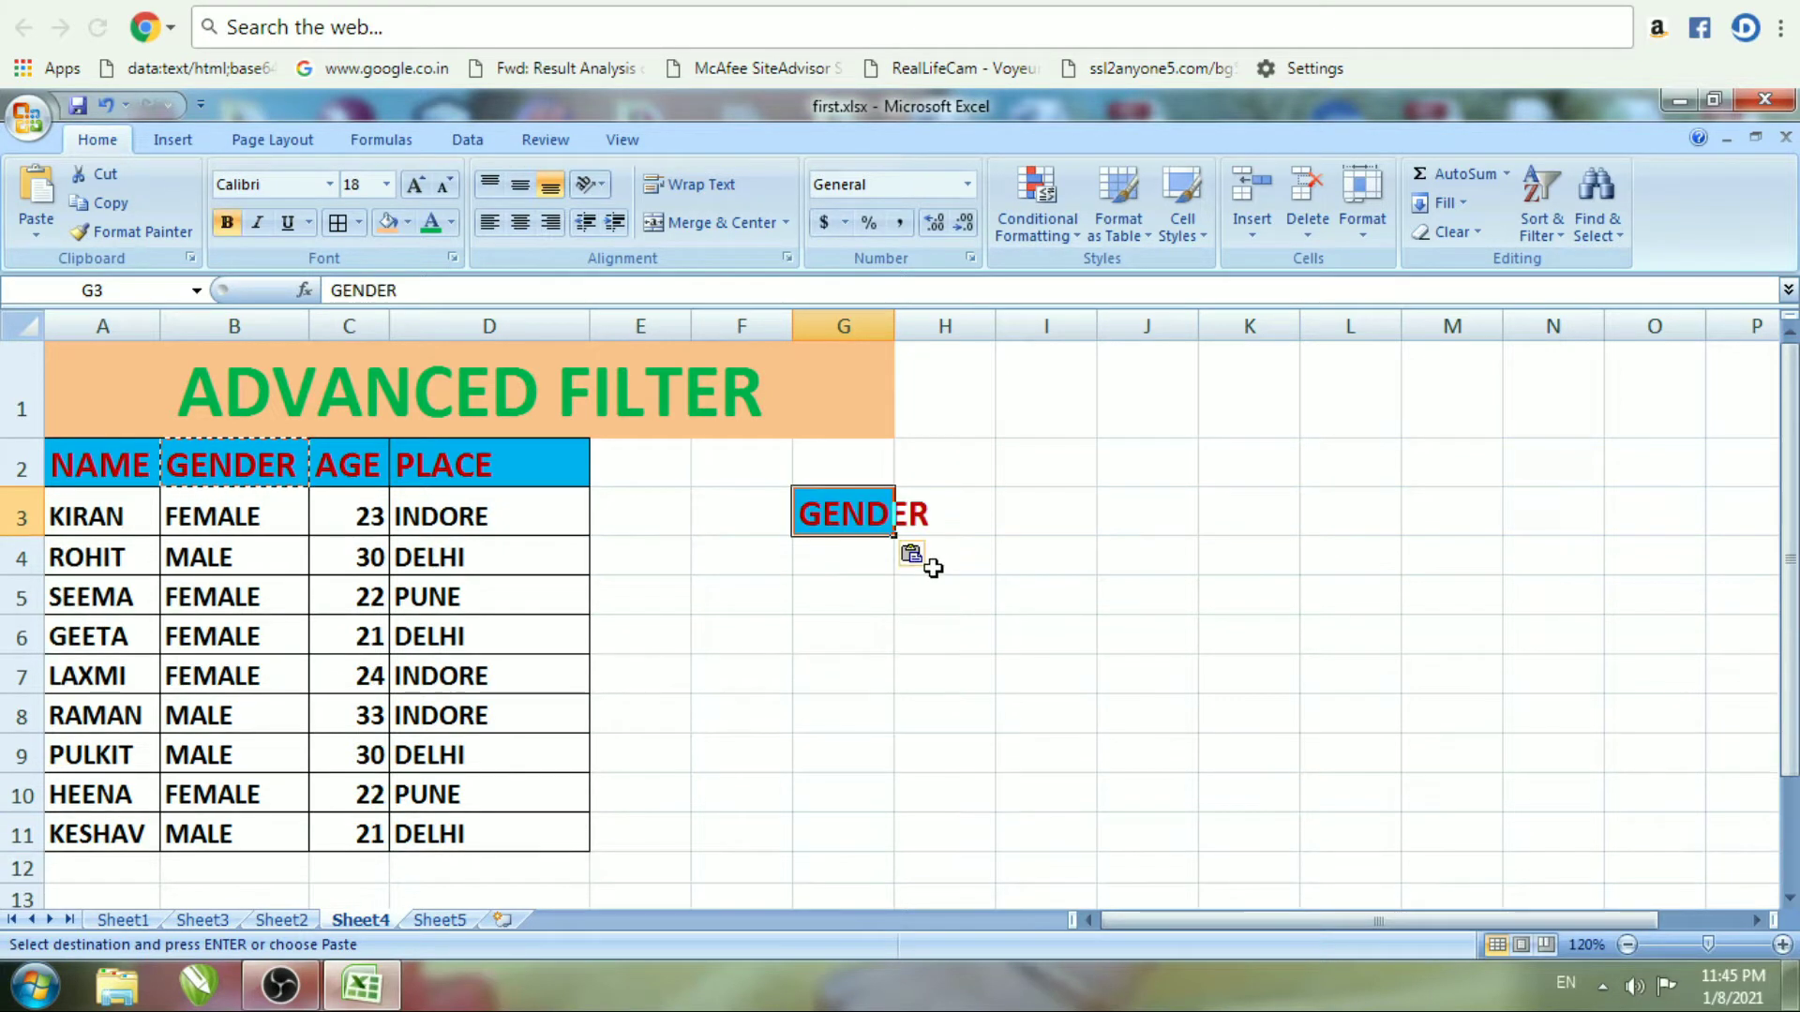
double_click(898, 330)
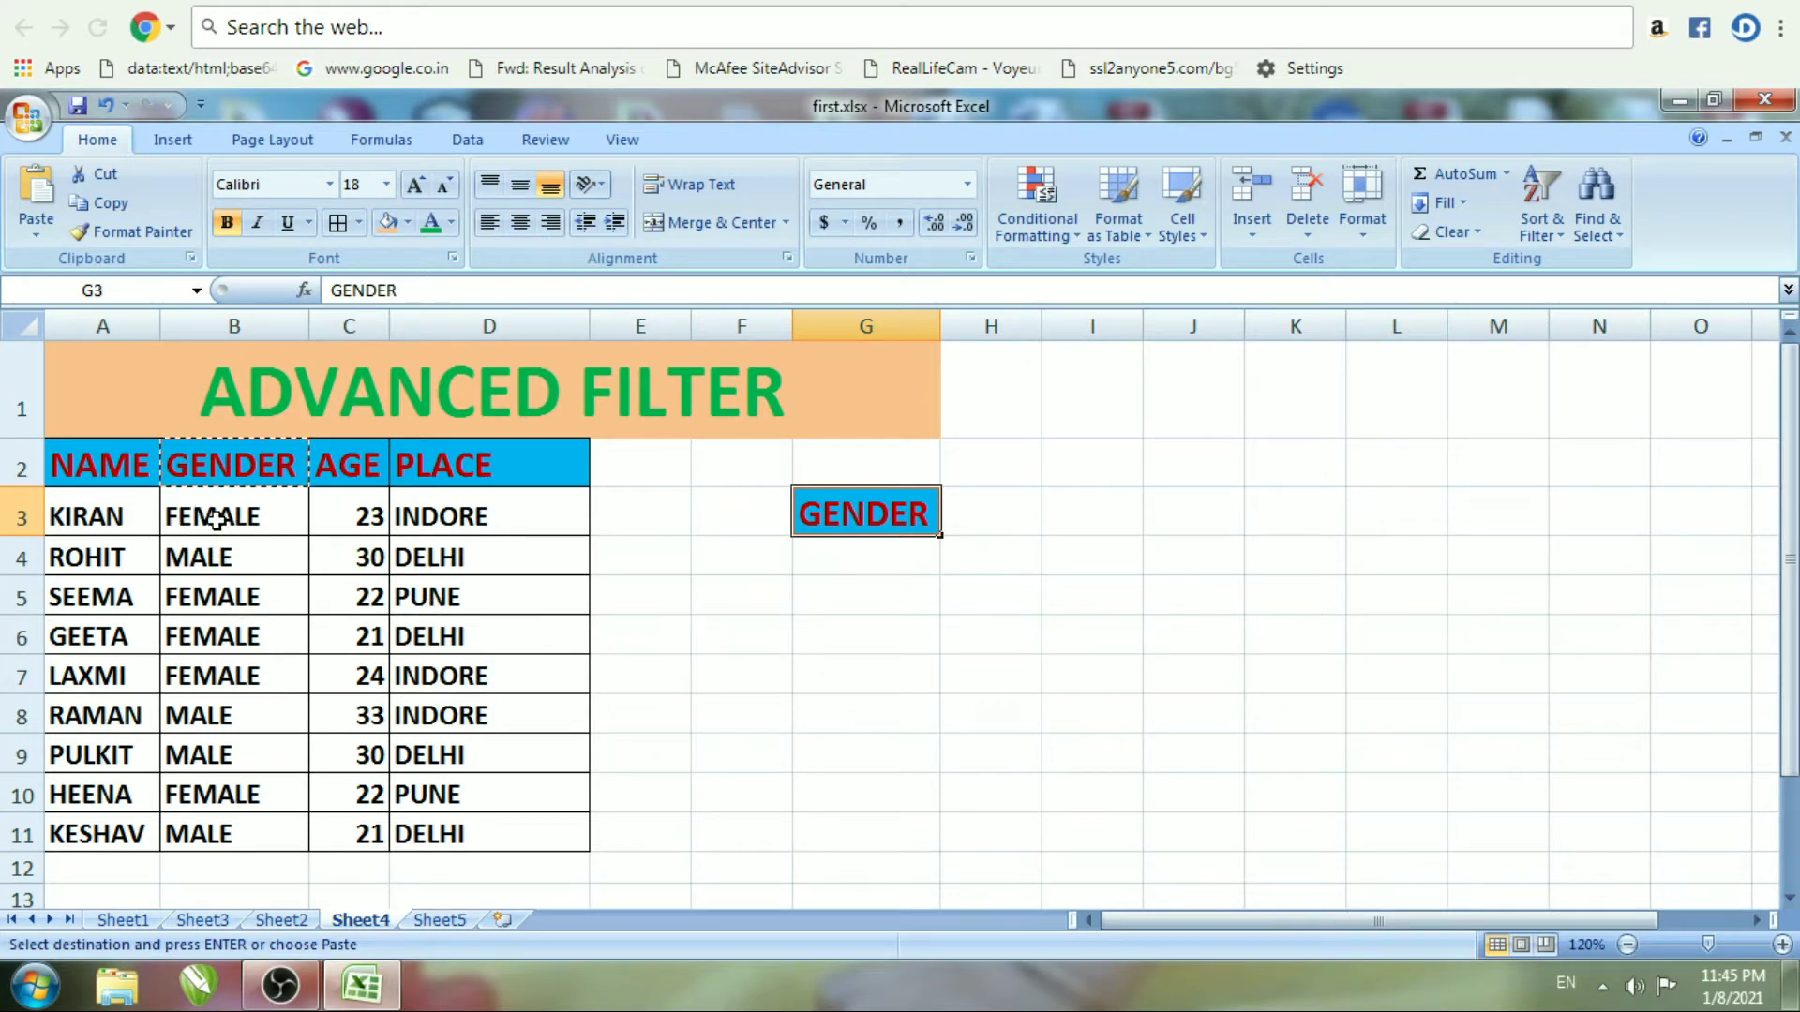
Enter FEMALE in cell G4 as the criterion under the copied GENDER header
left_click(847, 558)
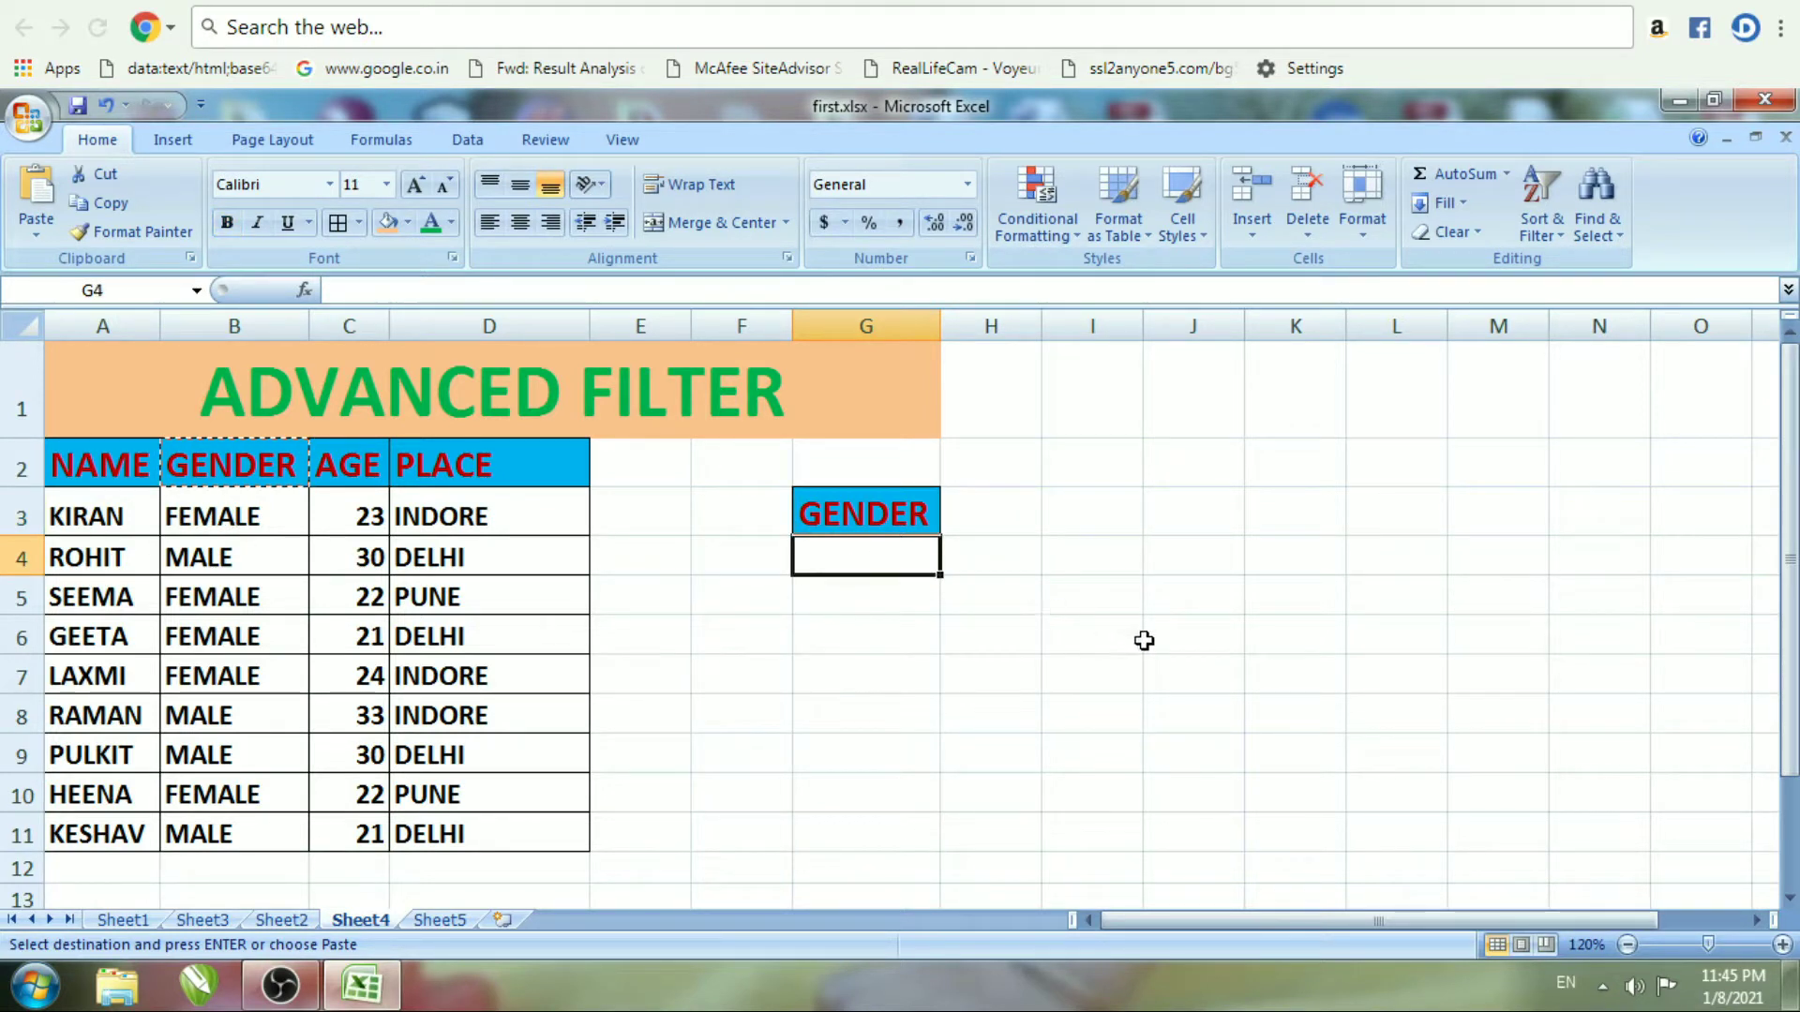
type("FEMALE")
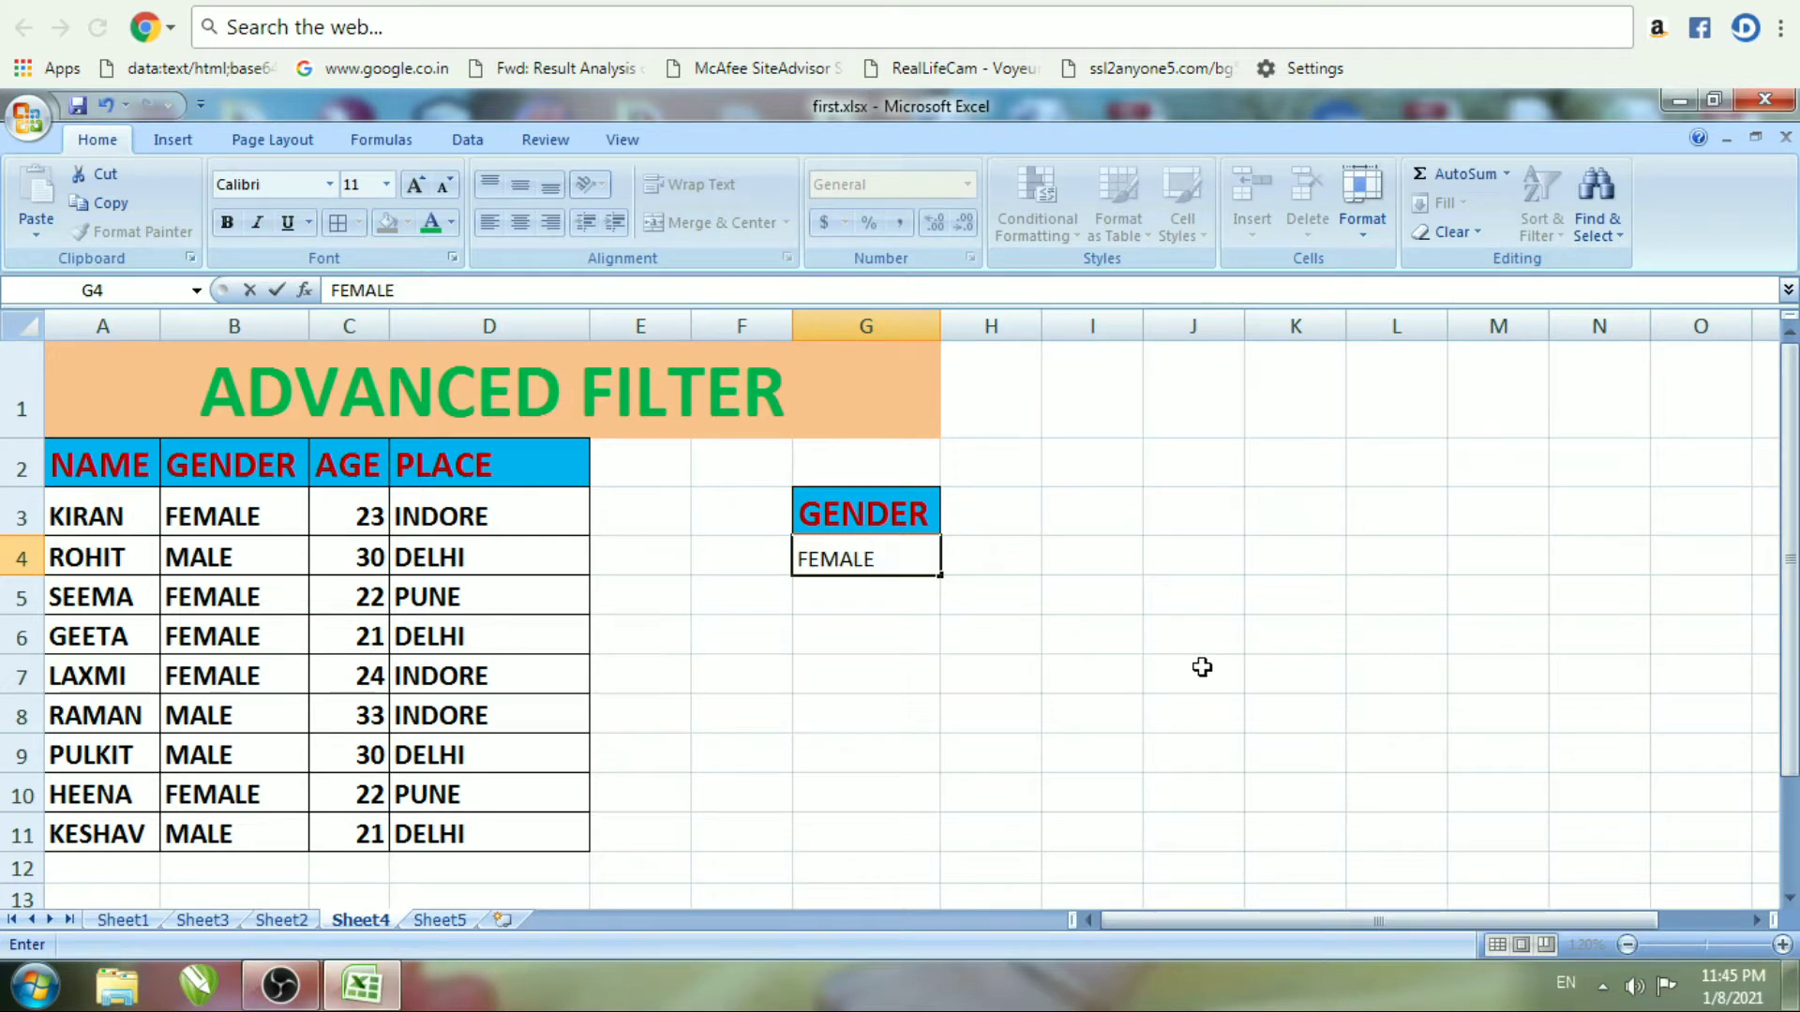
left_click(862, 600)
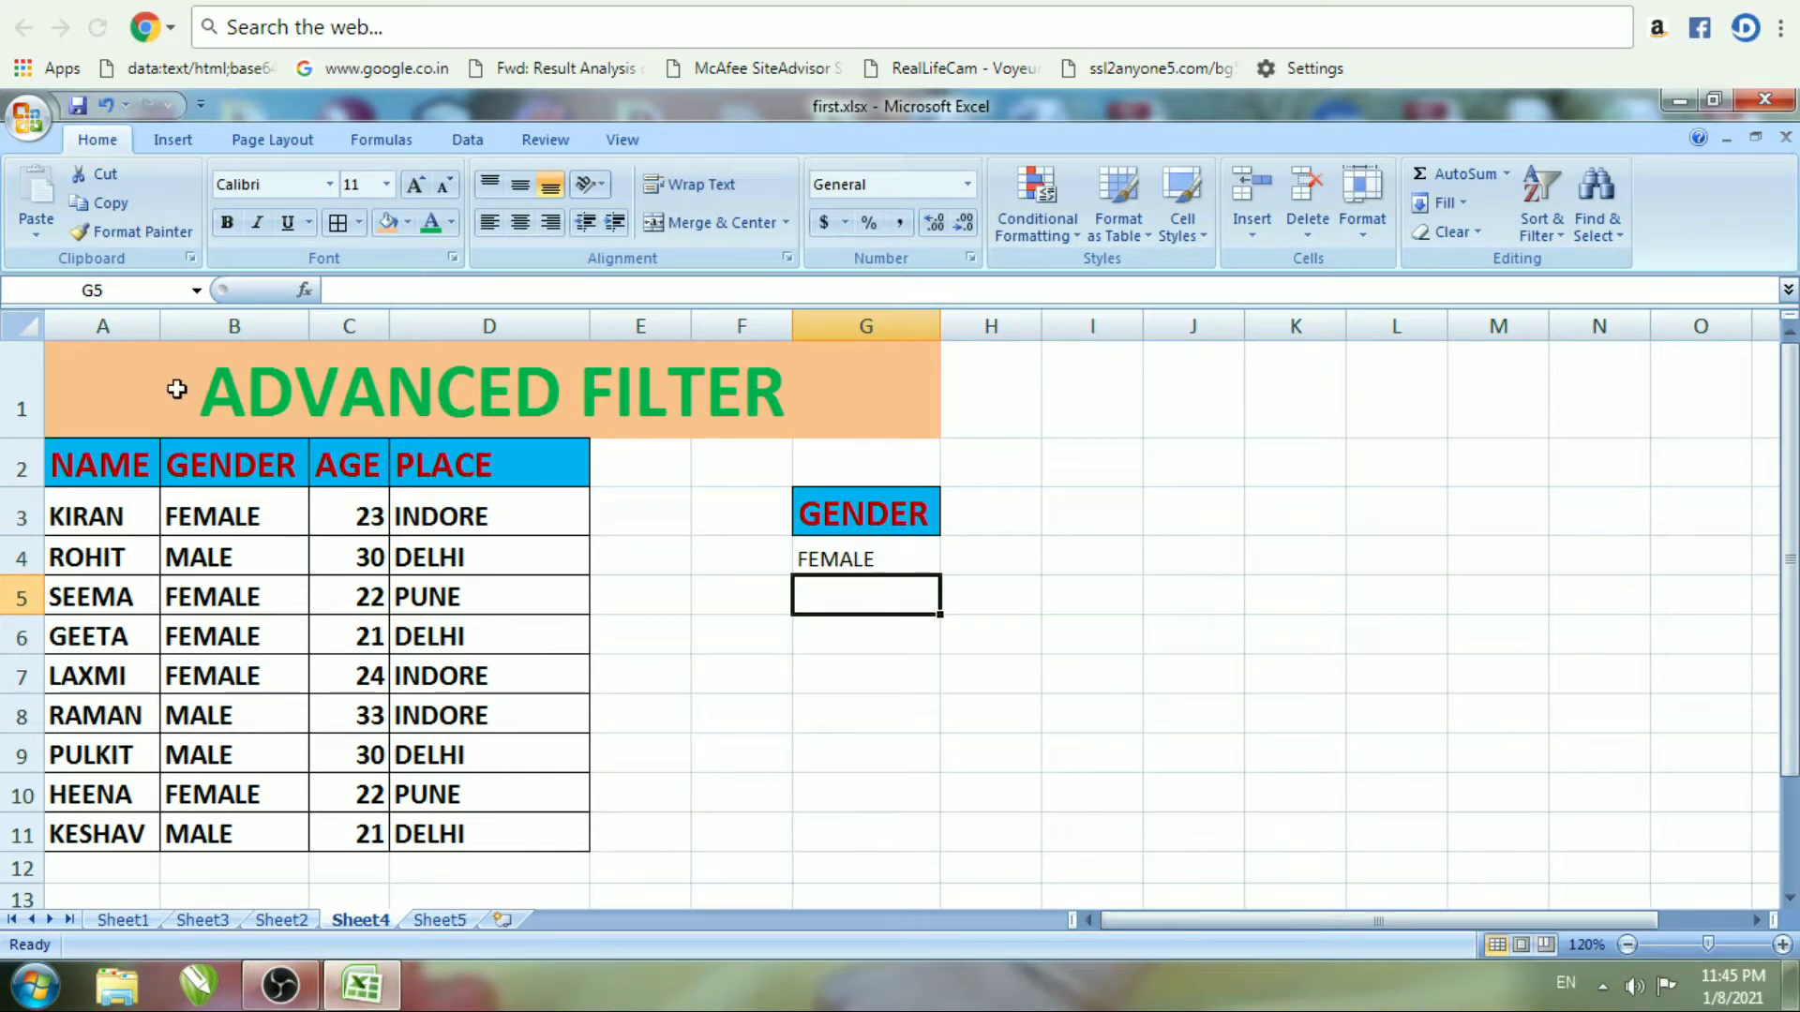
Copy the NAME, GENDER, AGE and PLACE headers from Sheet4's A2:D2 to Sheet5, starting at cell B2
left_click_drag(79, 459, 466, 466)
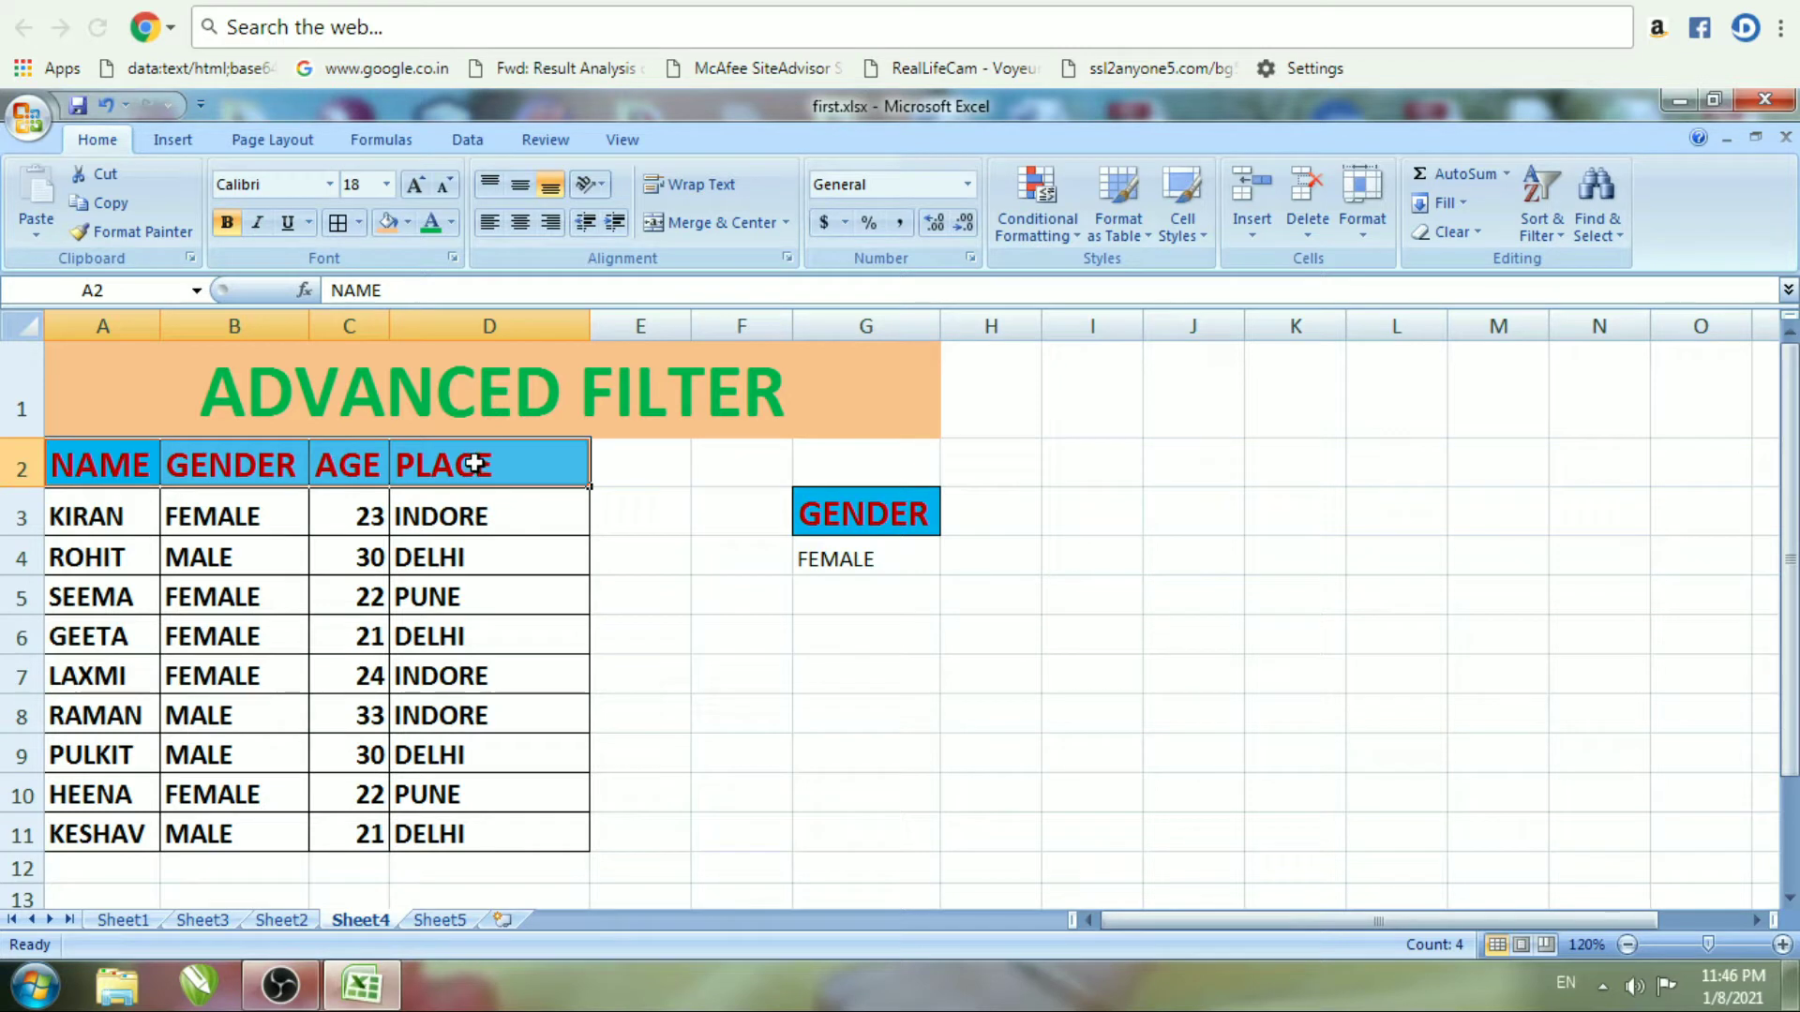
key("ctrl+c")
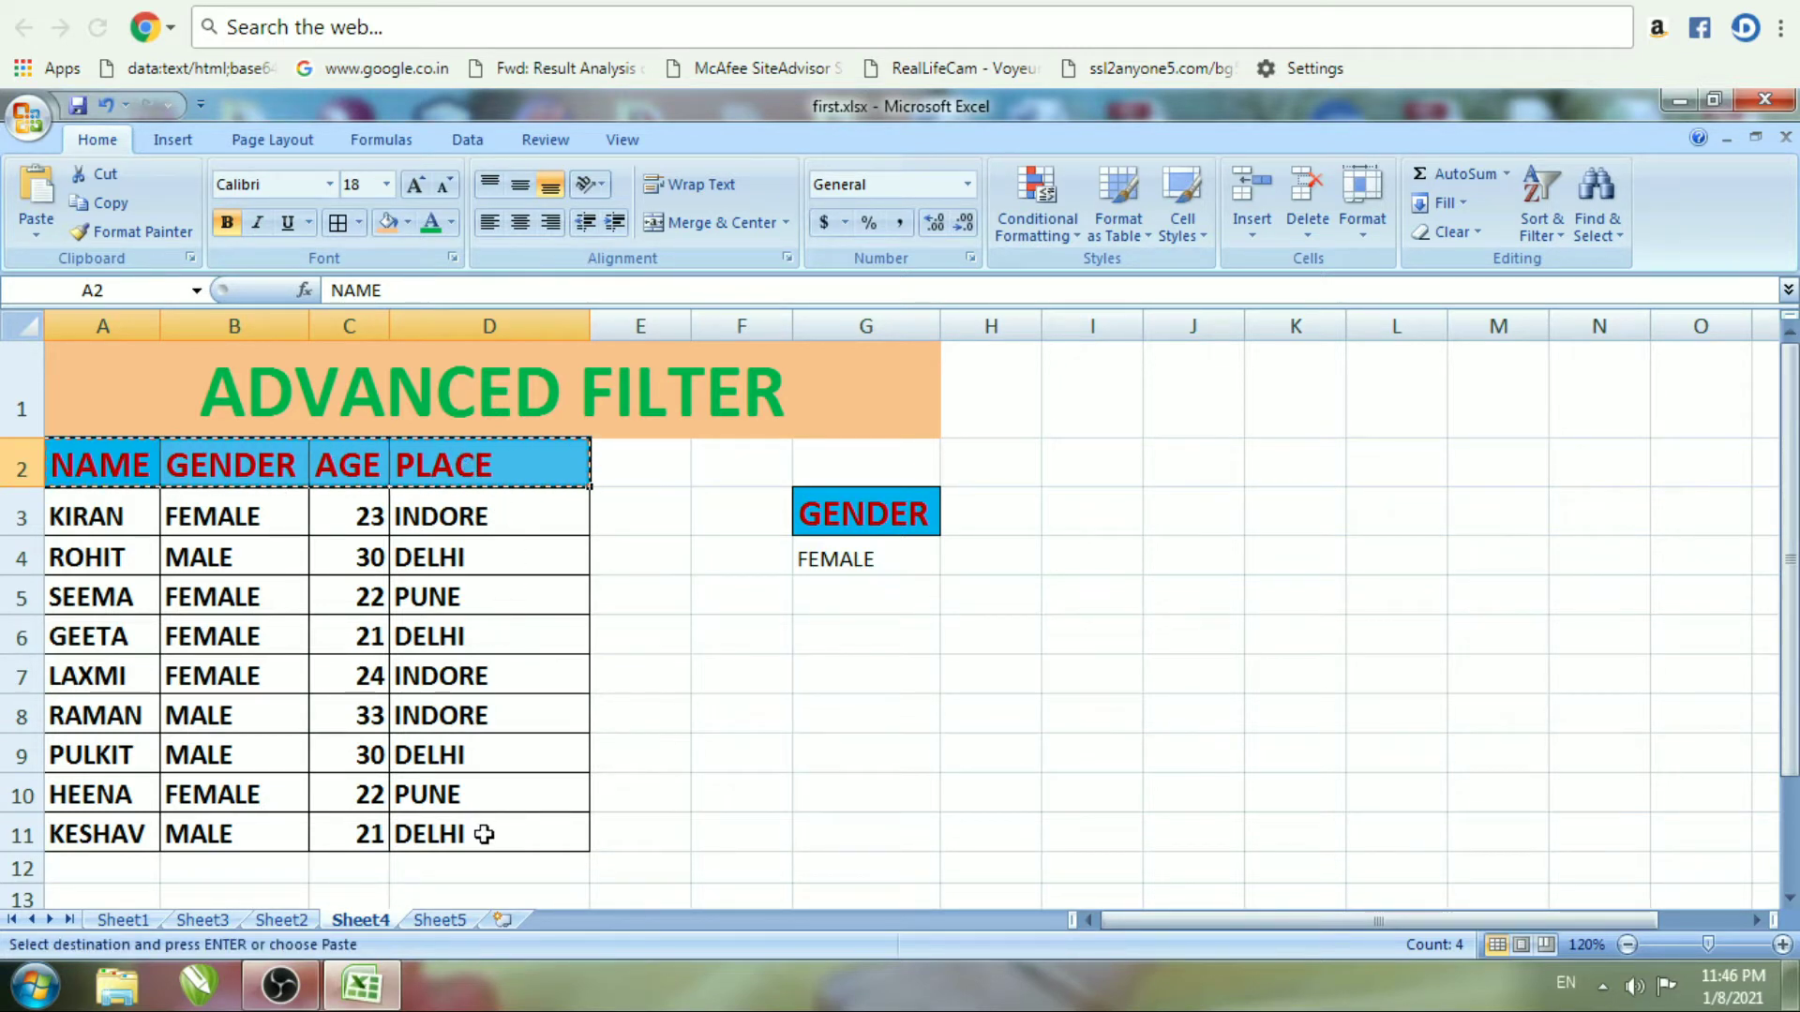
left_click(456, 923)
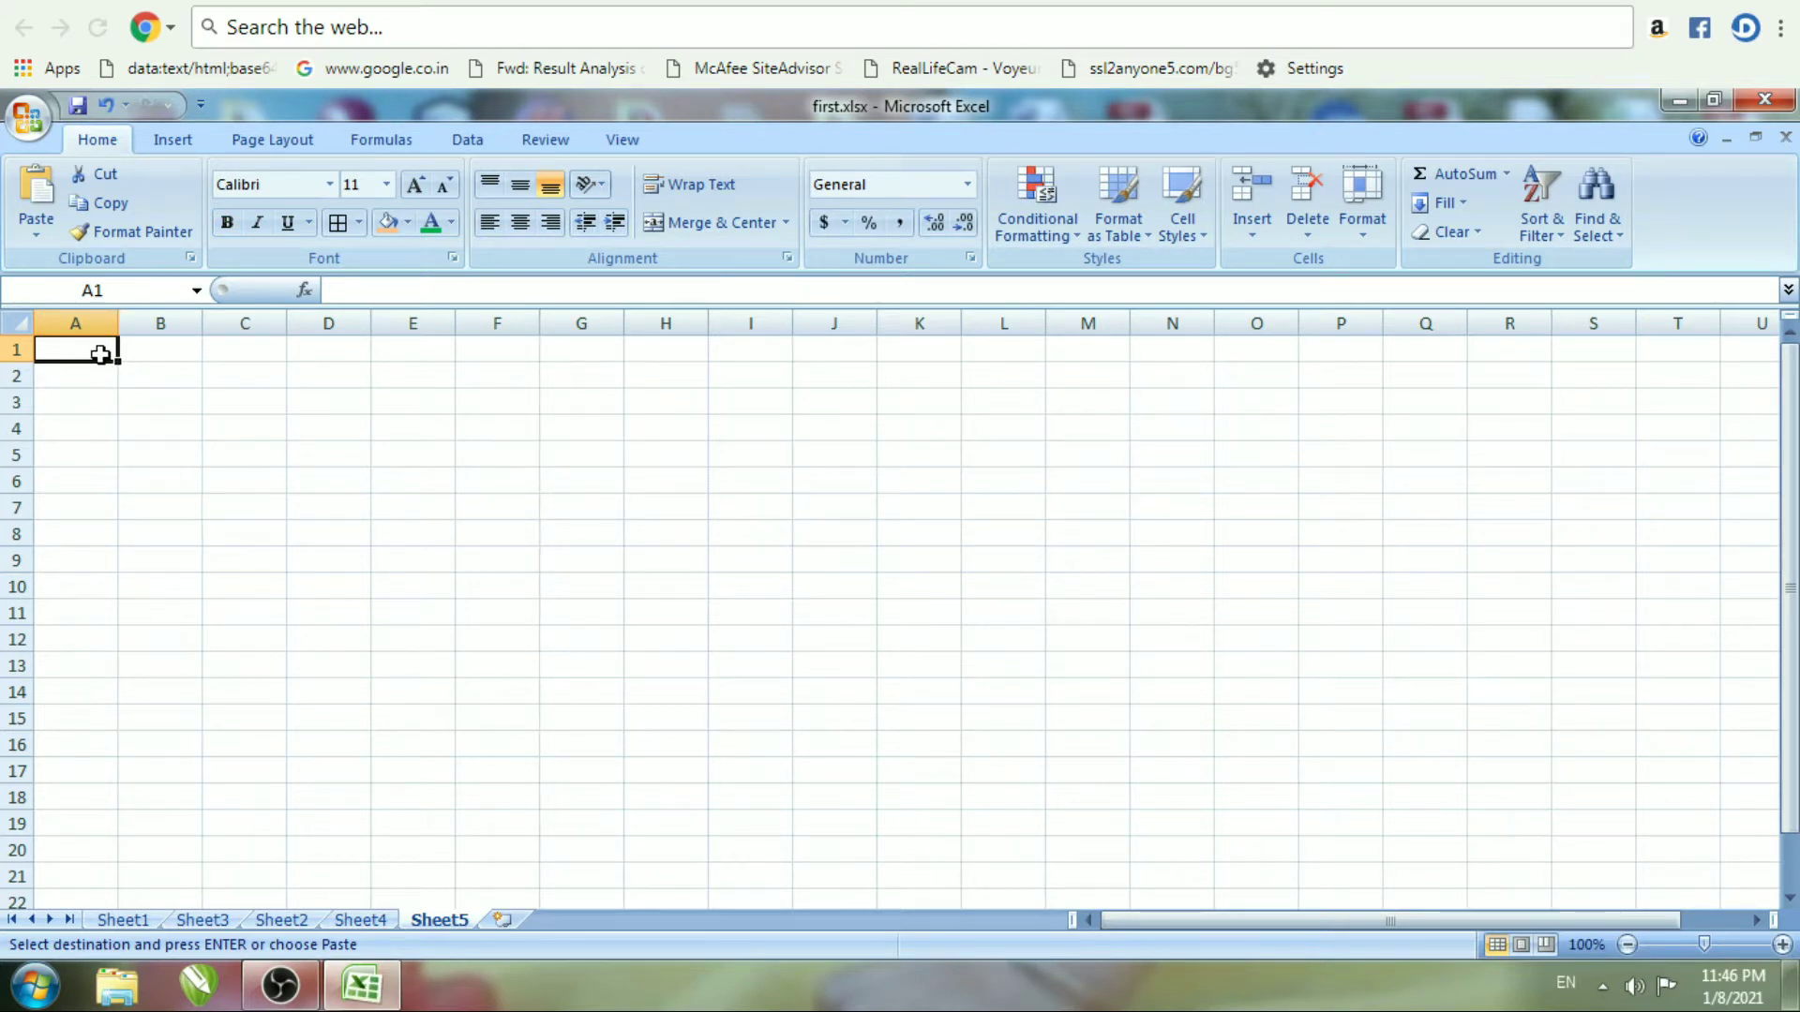
left_click(162, 375)
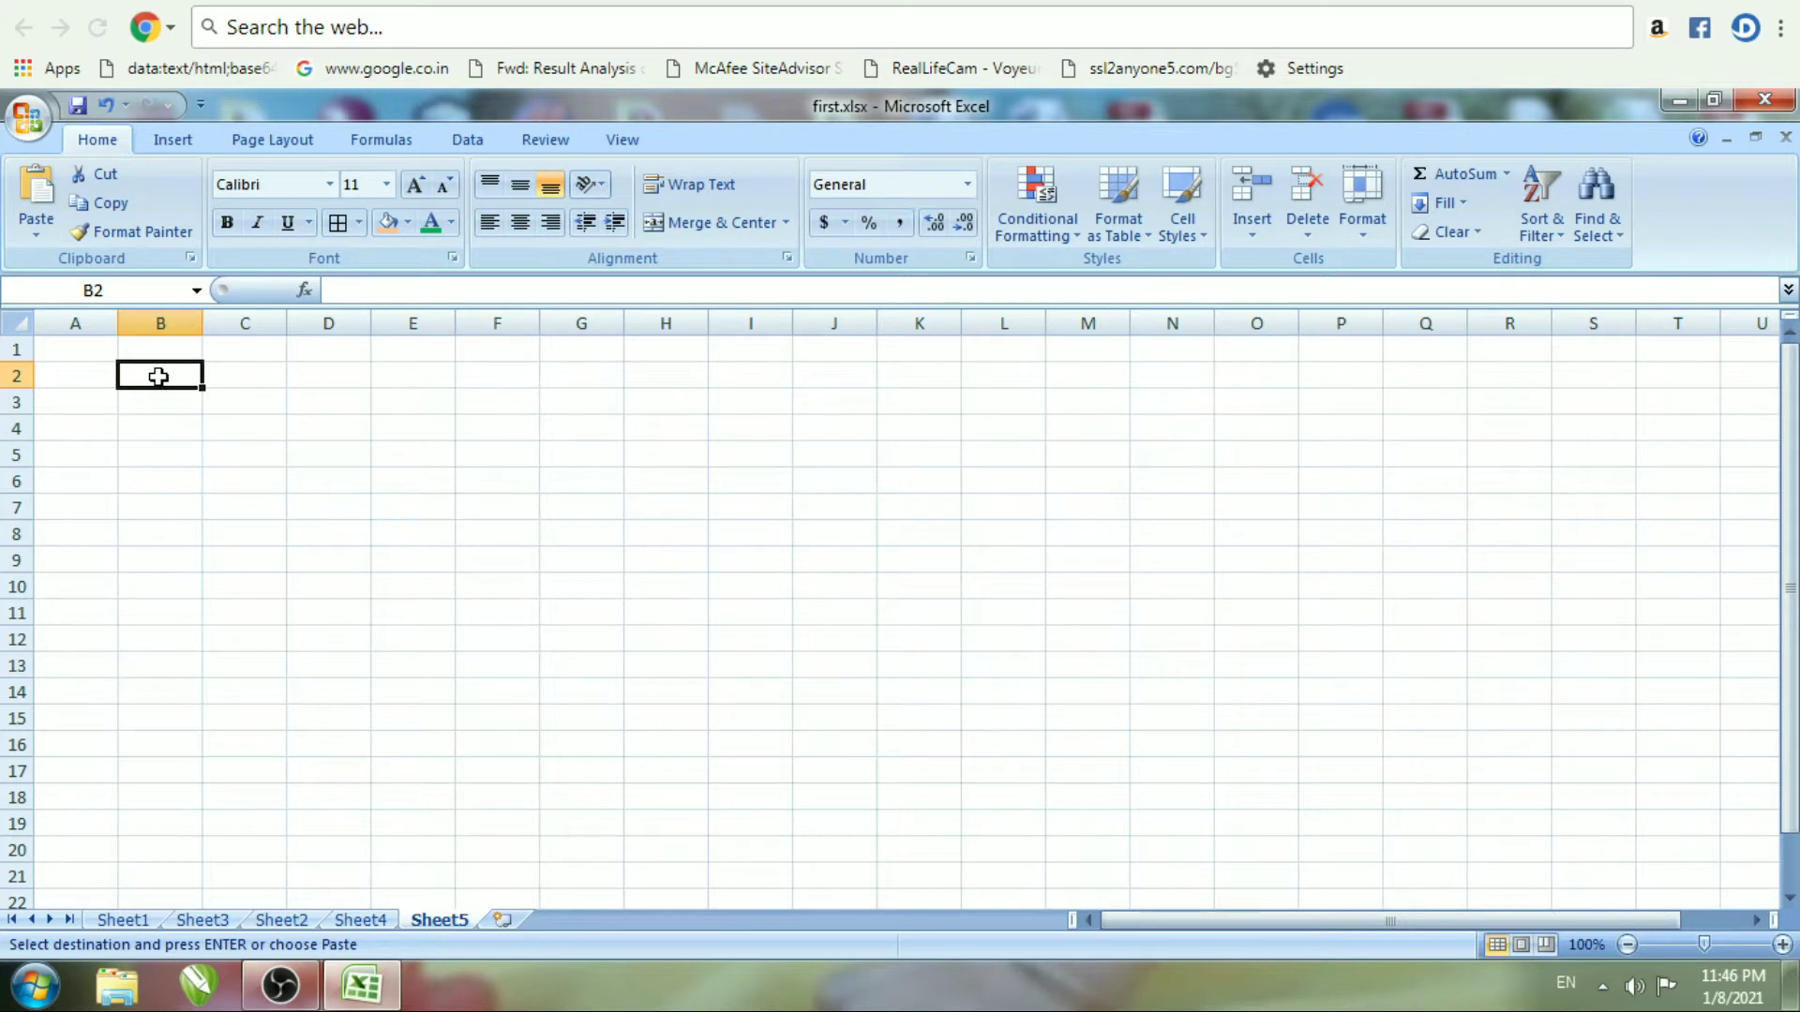
key("ctrl+v")
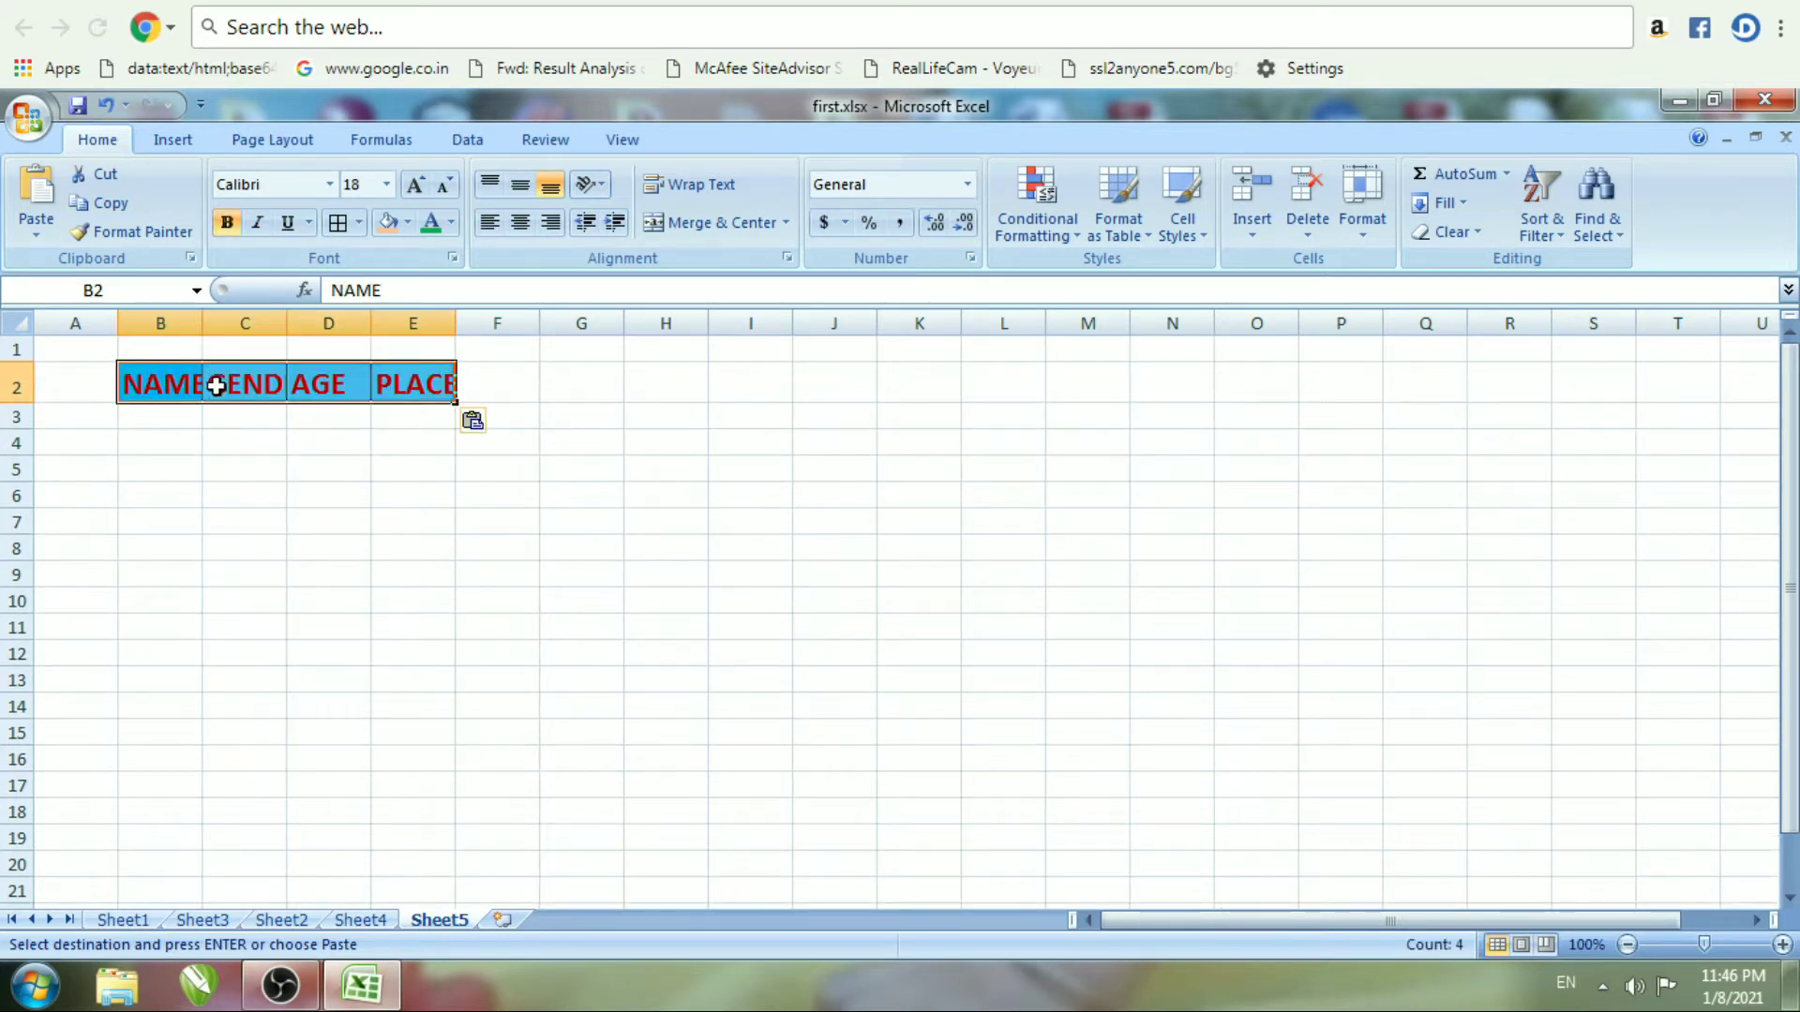
Autofit the NAME, GENDER and PLACE columns on Sheet5 to their header text
double_click(202, 325)
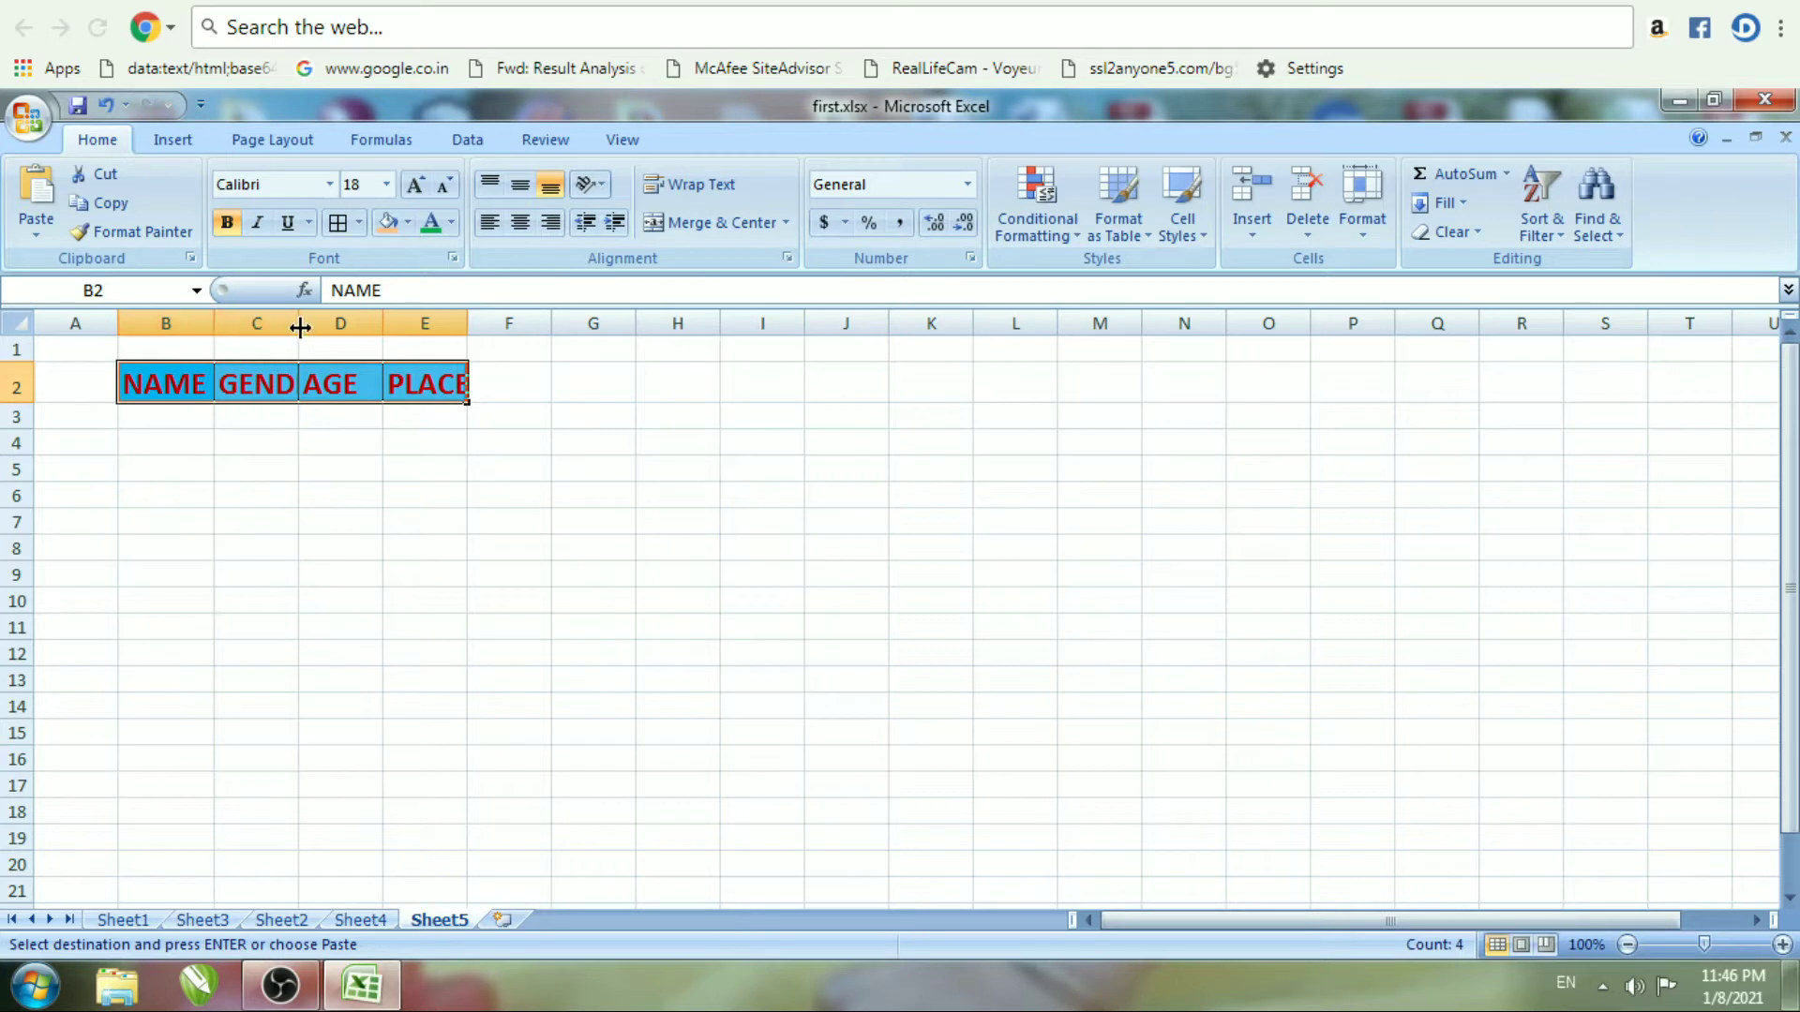
double_click(299, 326)
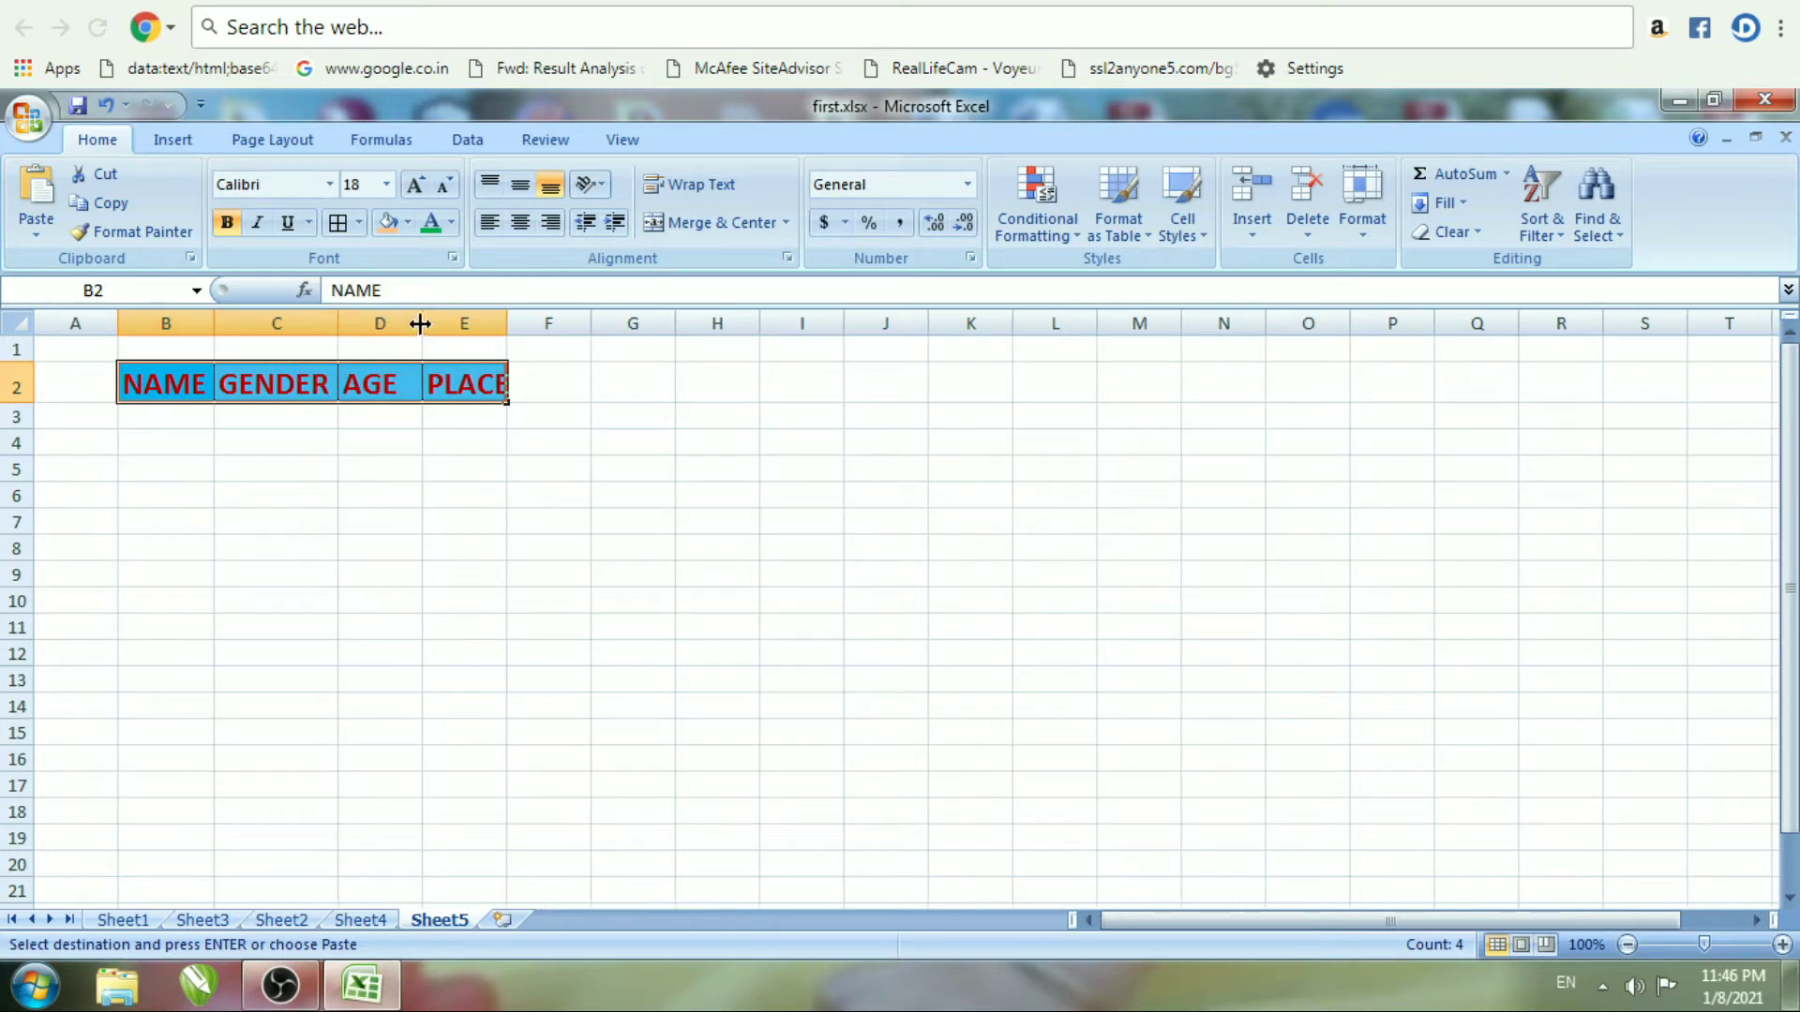
double_click(507, 324)
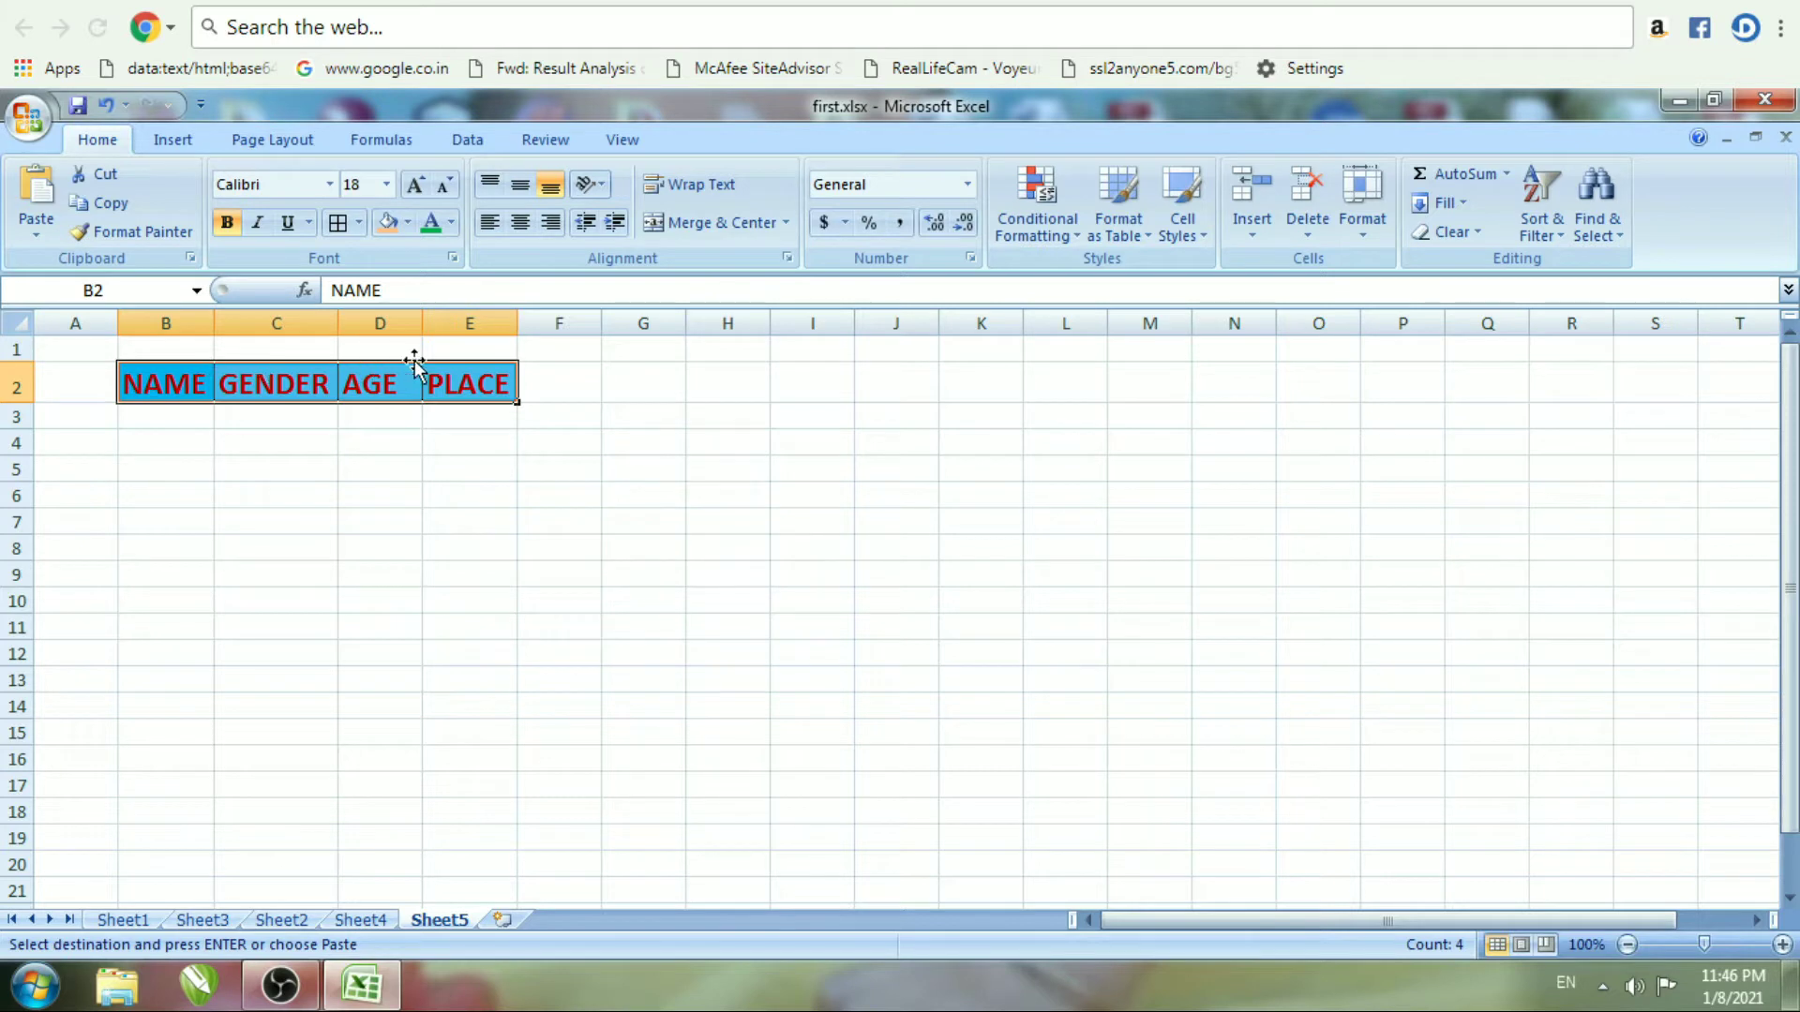
left_click(283, 465)
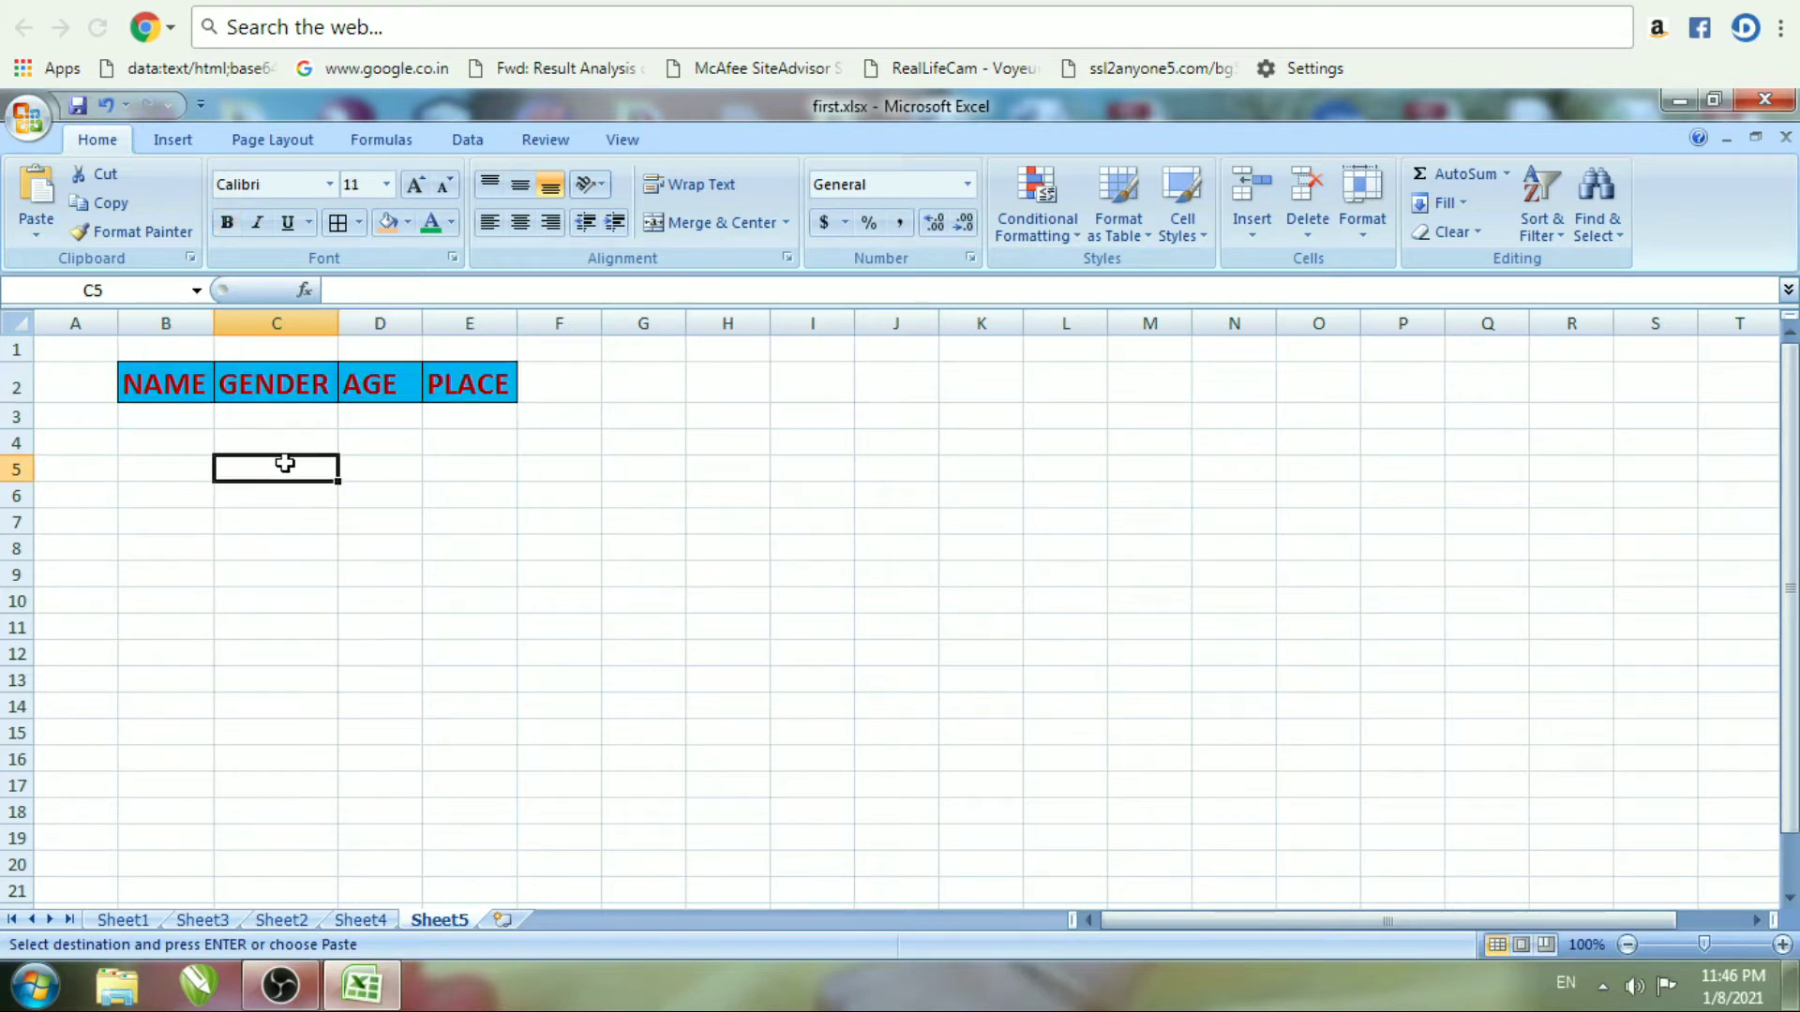
left_click(161, 414)
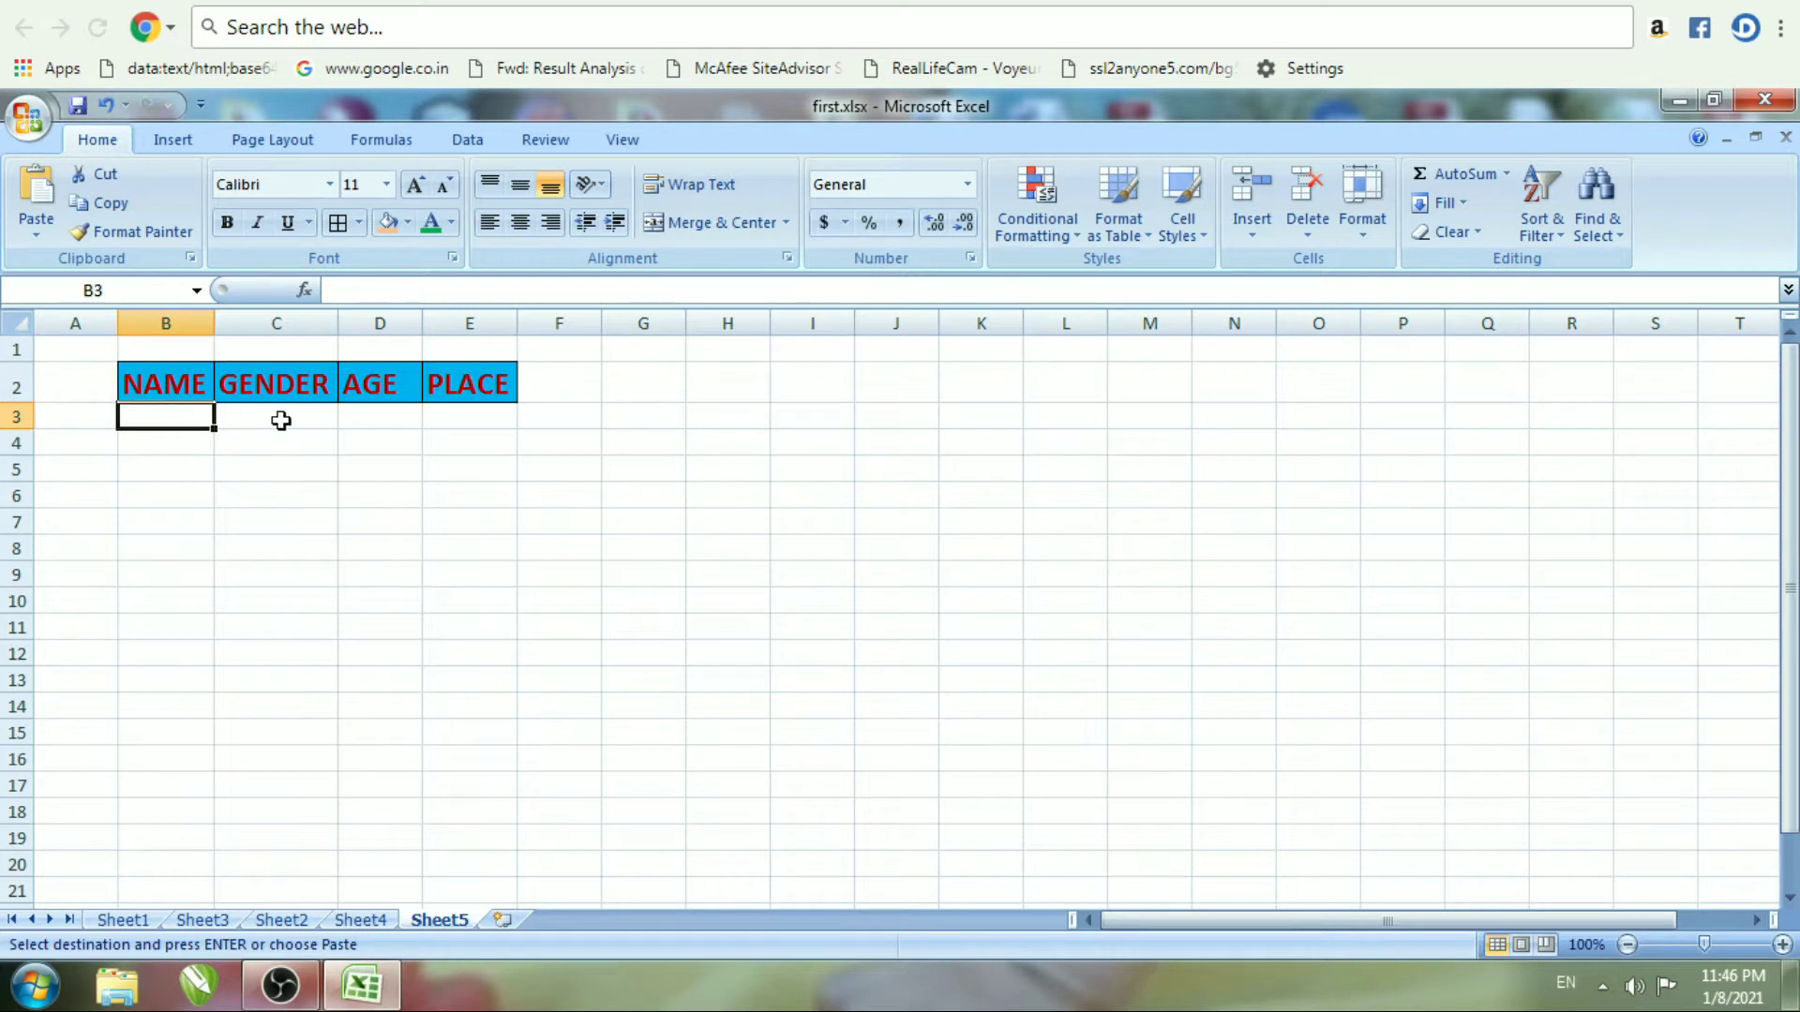
left_click(279, 418)
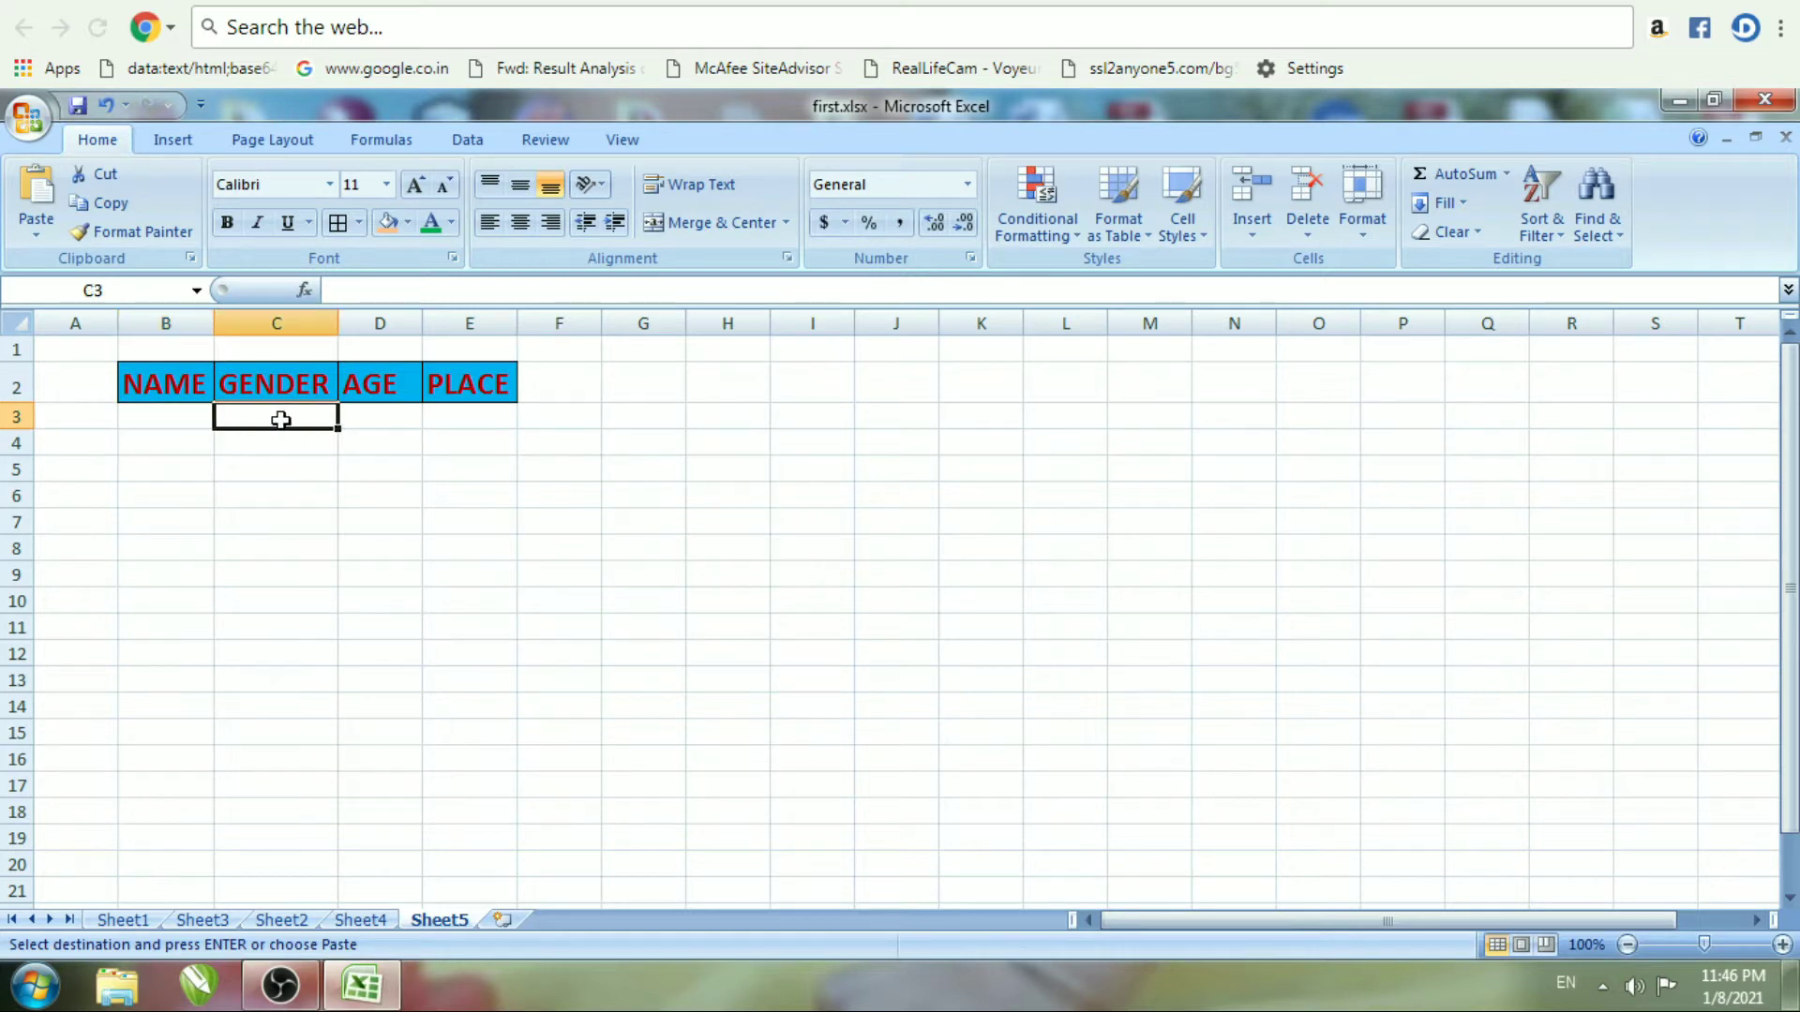
left_click(387, 422)
left_click(450, 422)
Try to start an Advanced Filter from cell B3, directly below the NAME header on Sheet5
left_click(163, 418)
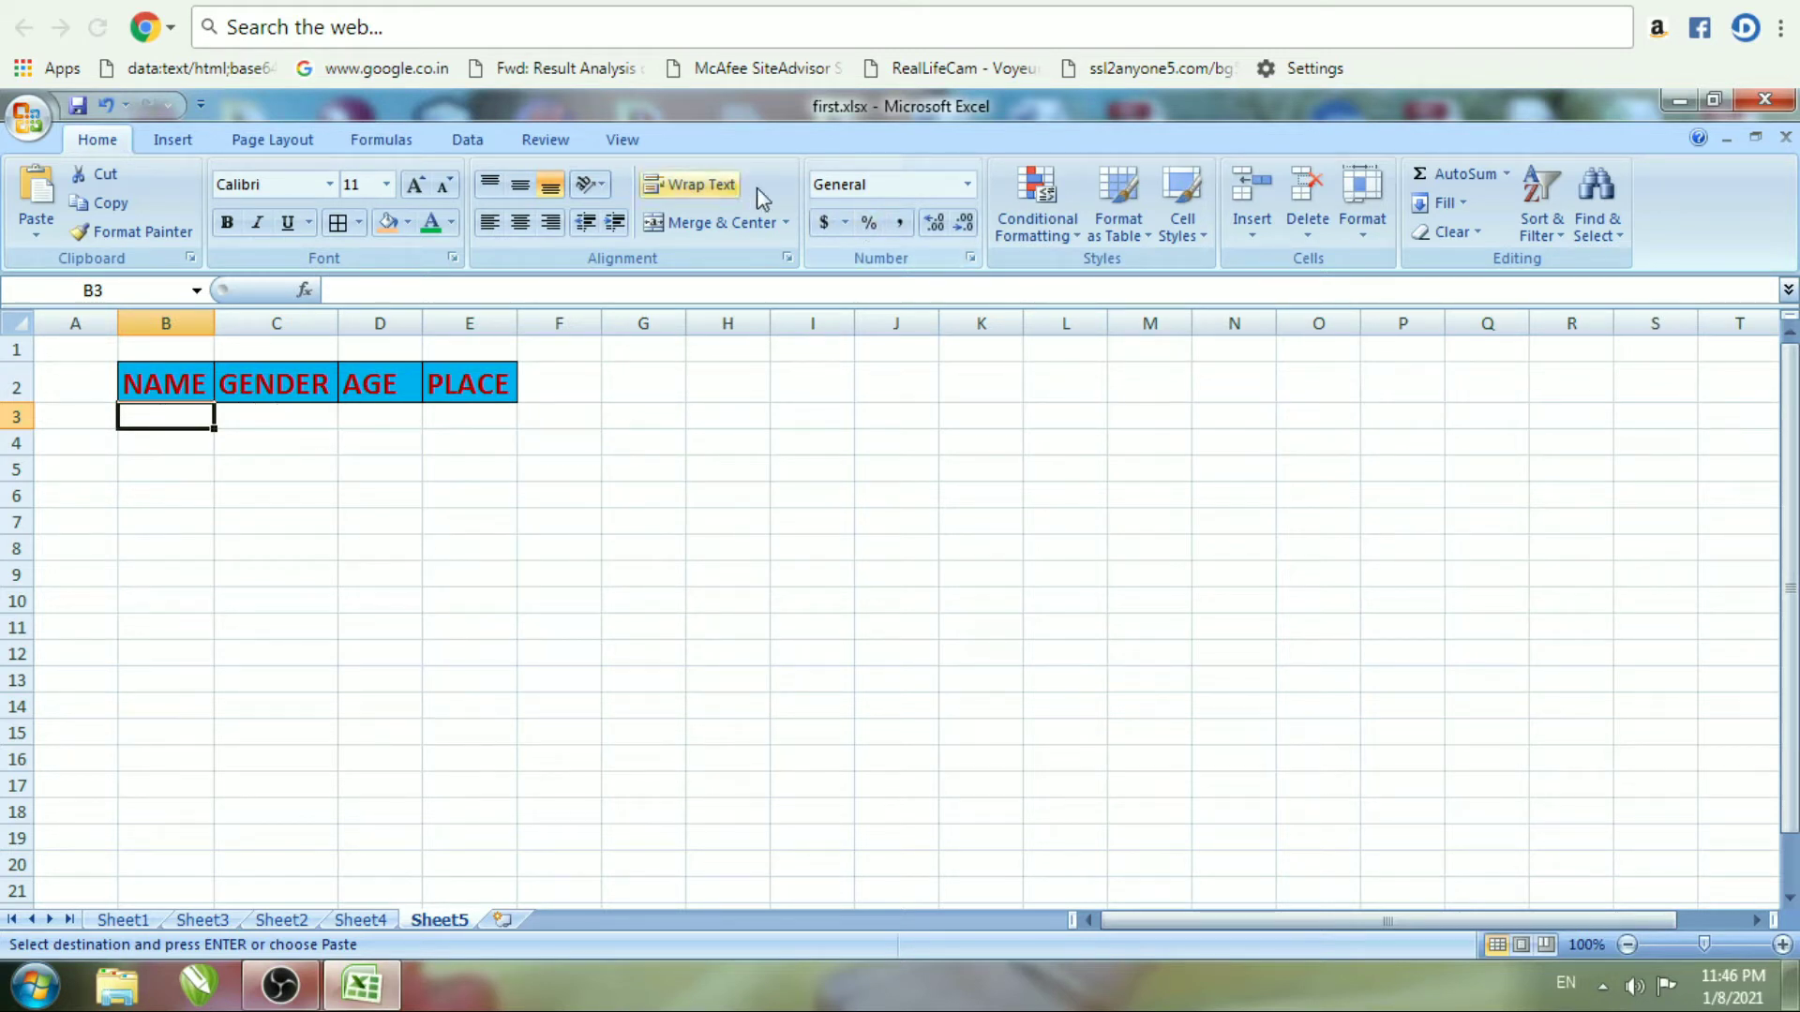
left_click(466, 140)
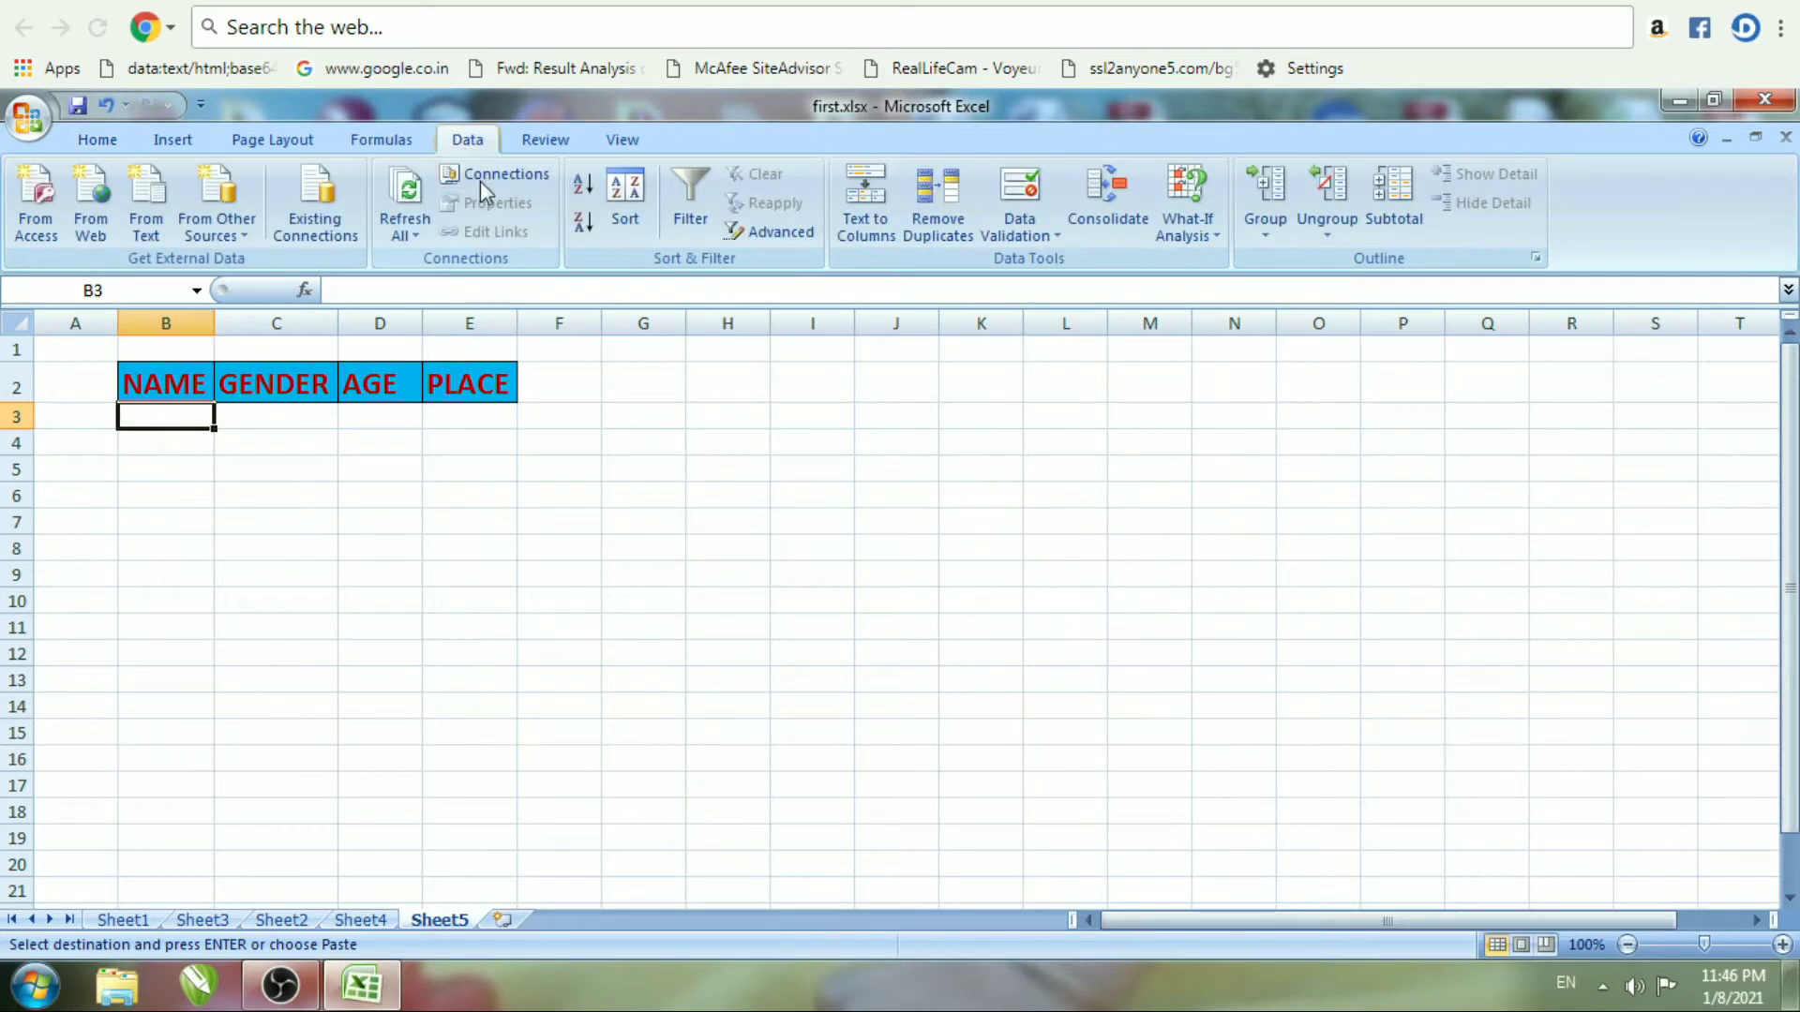
left_click(784, 240)
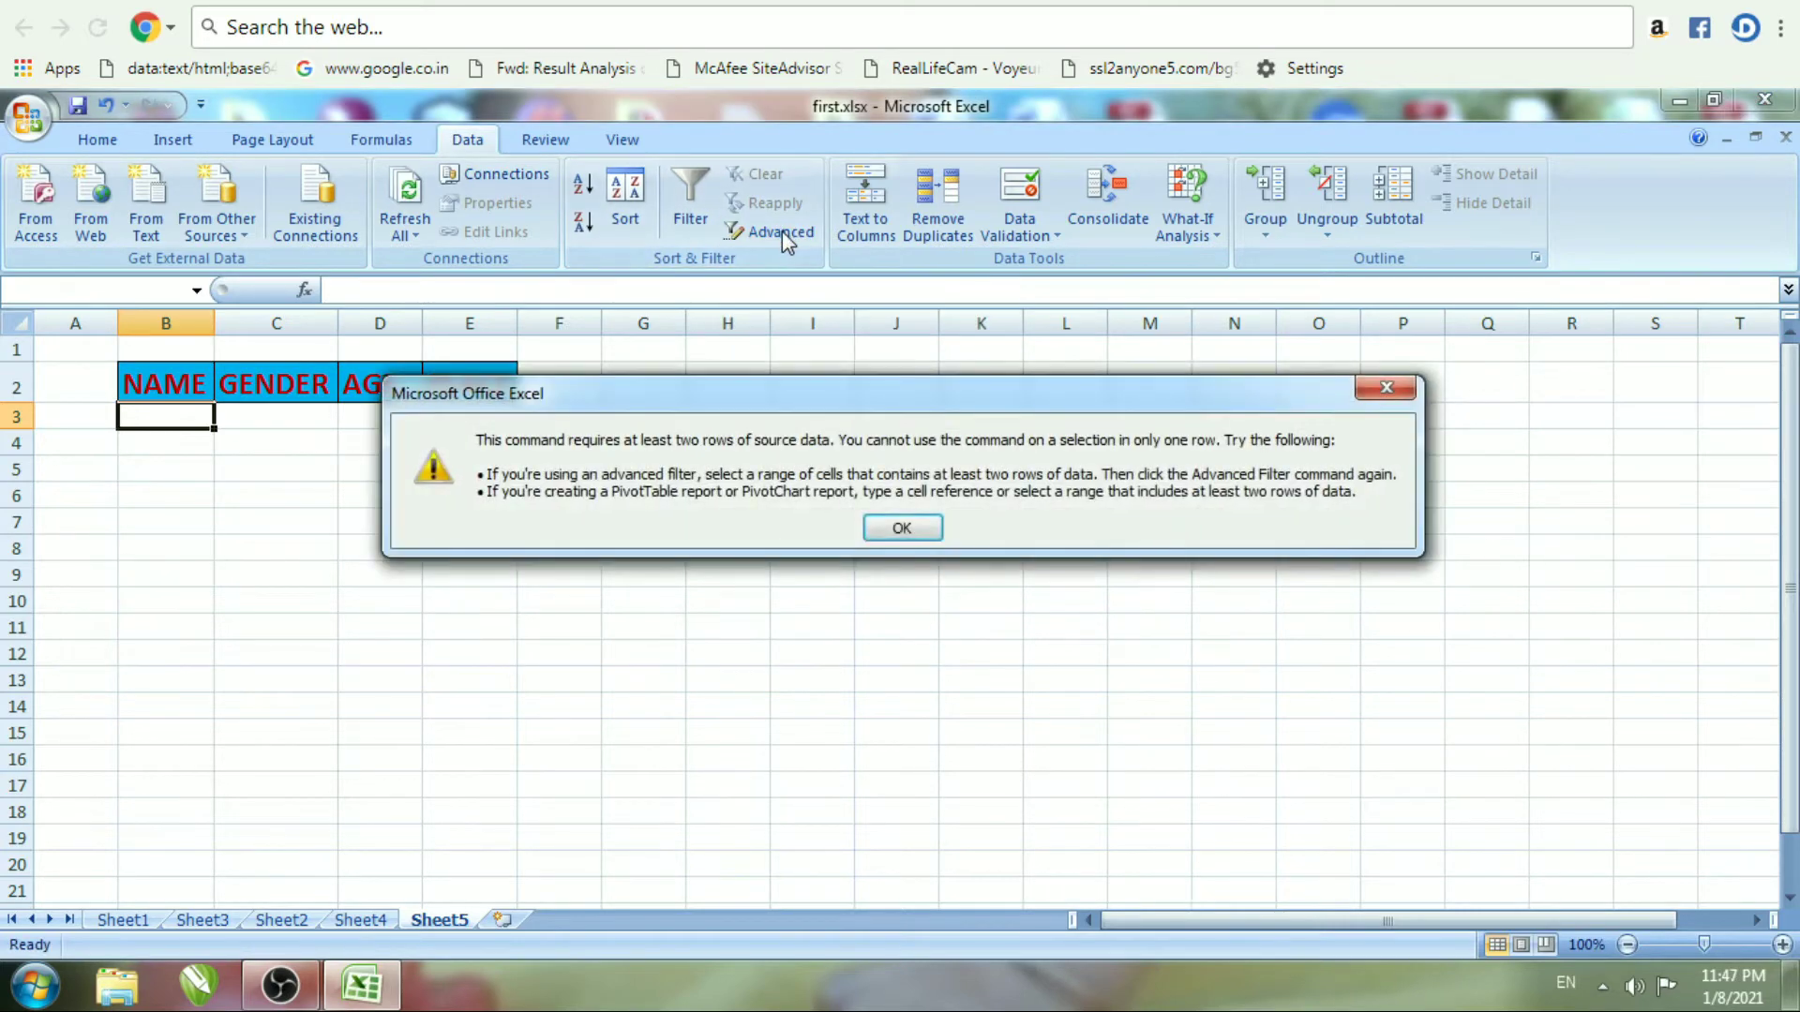
left_click(902, 528)
Start an Advanced Filter from cell C4 on Sheet5 that copies to another location, with list range Sheet4!$A$2:$D$11
left_click(270, 447)
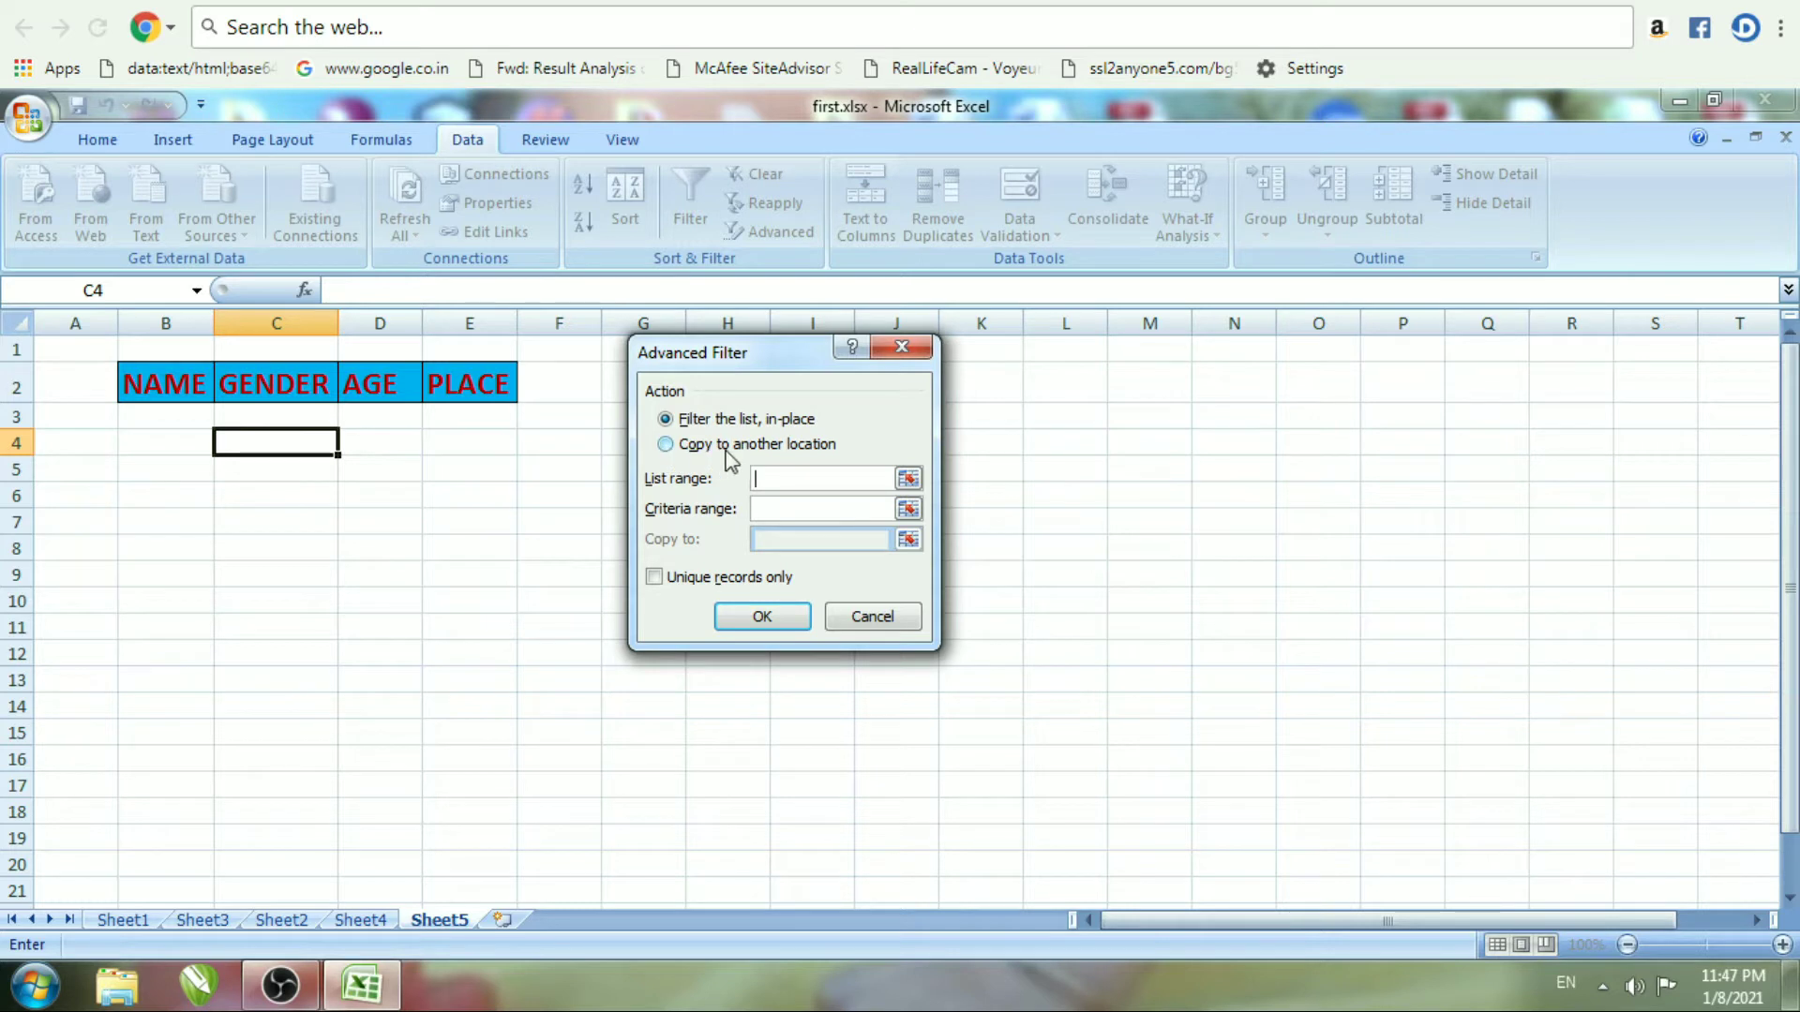
left_click(667, 446)
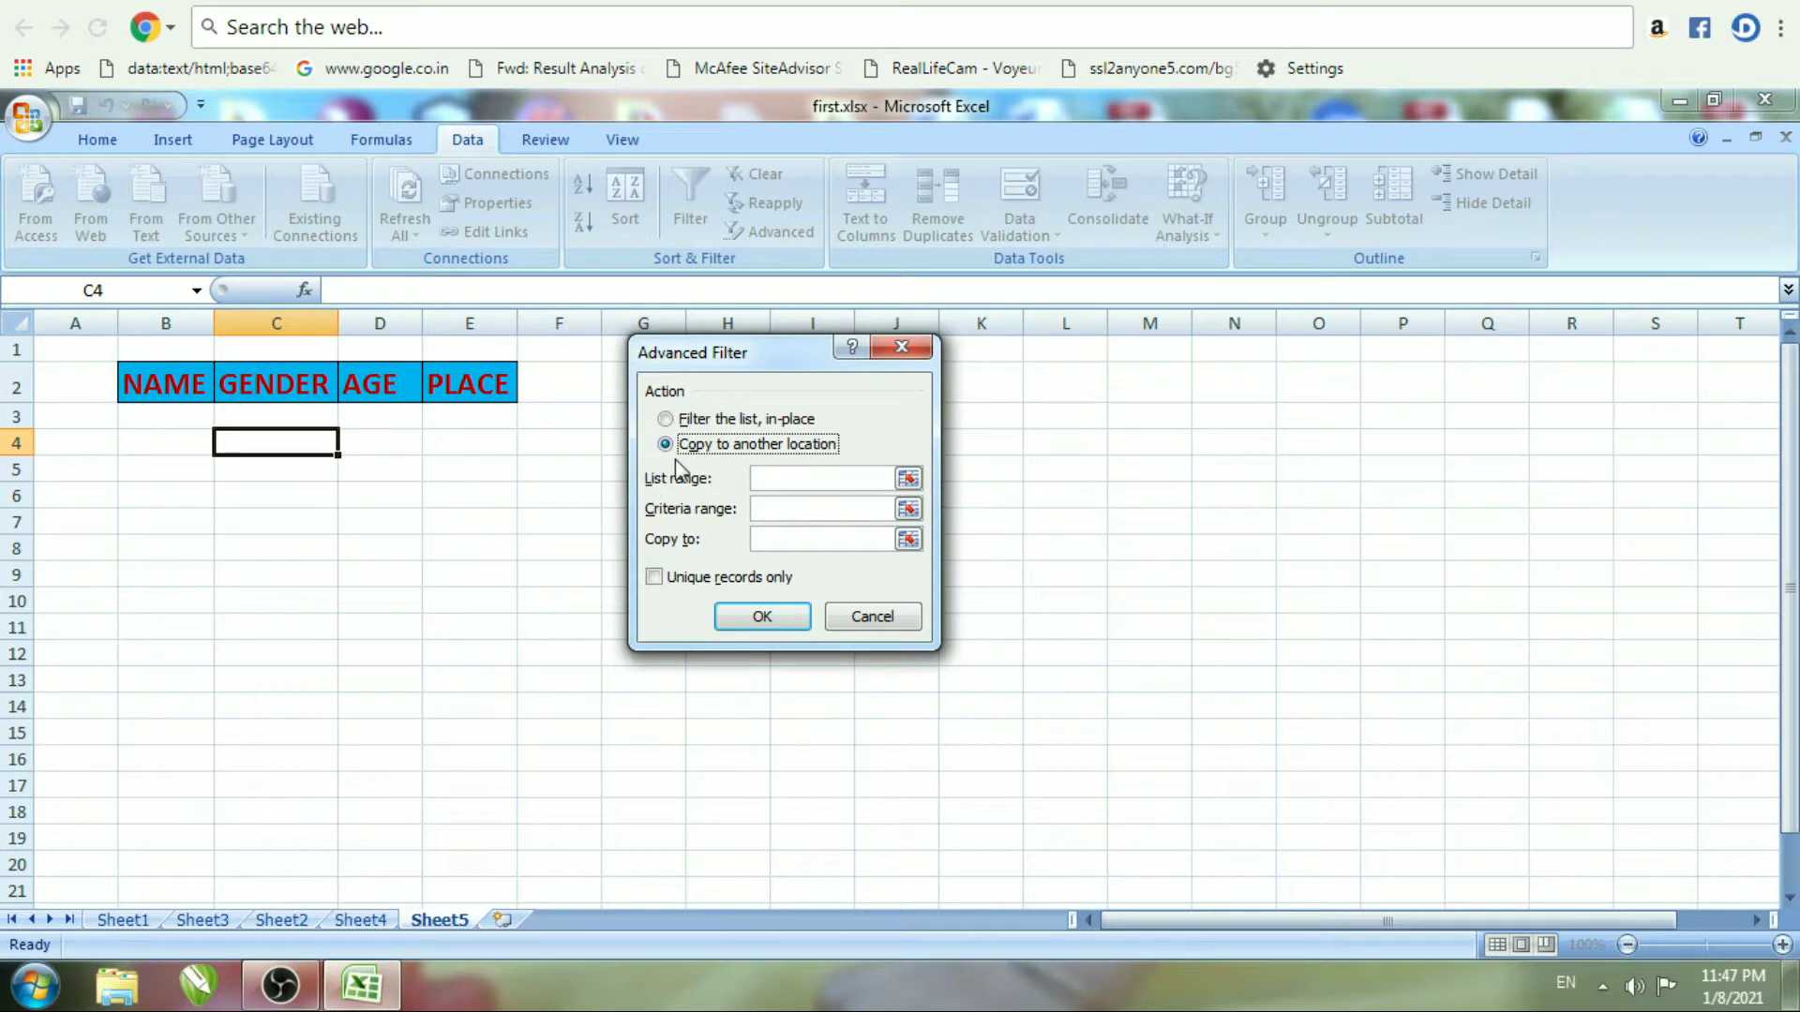
left_click(766, 480)
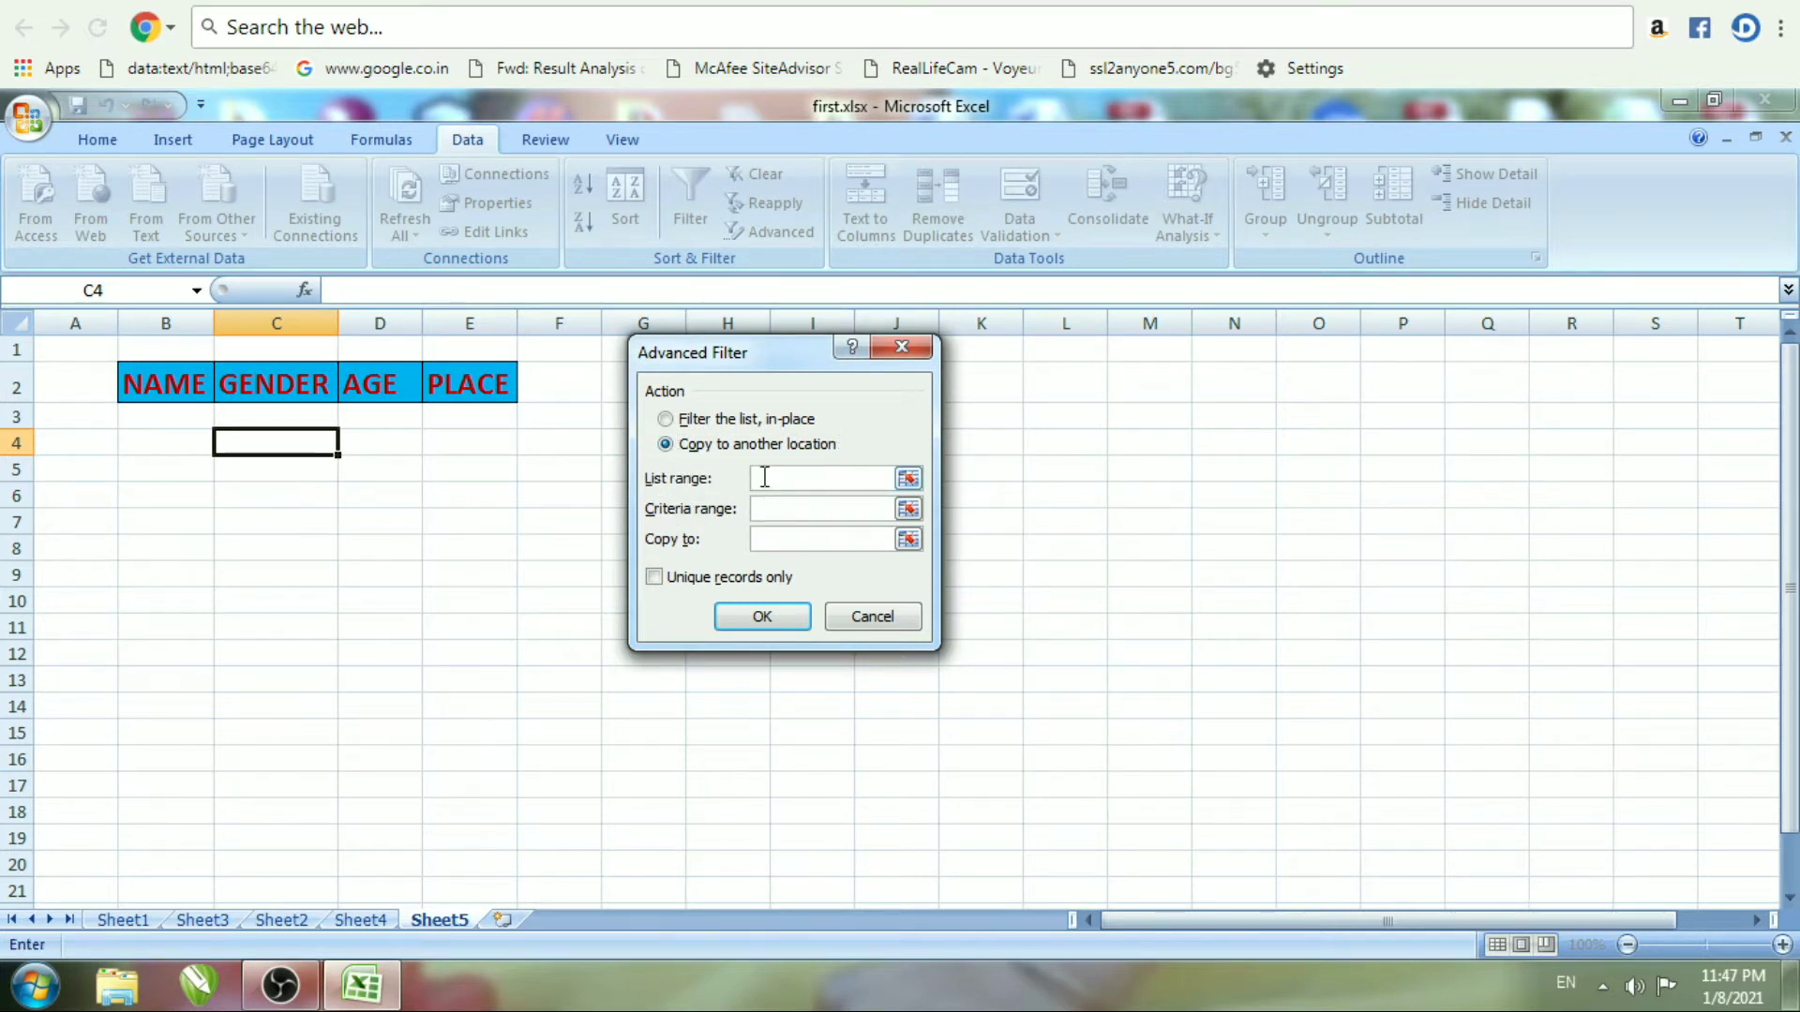
left_click(366, 923)
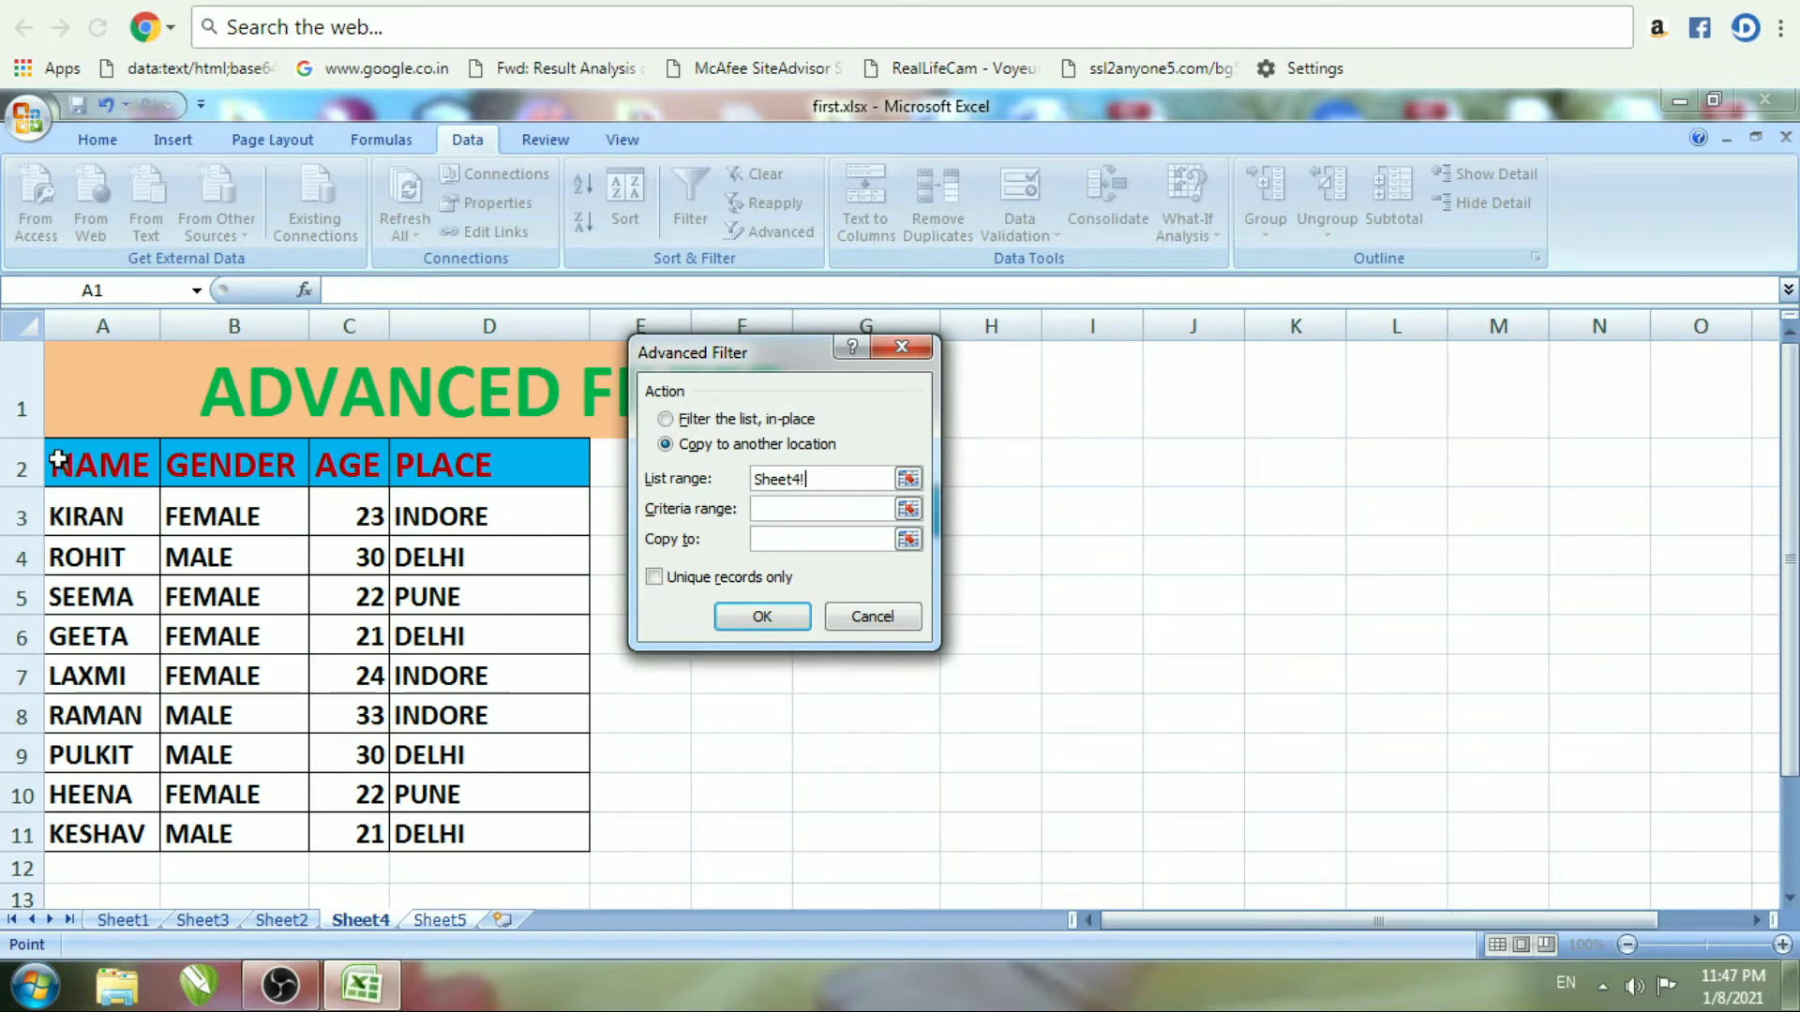
left_click_drag(58, 455, 561, 833)
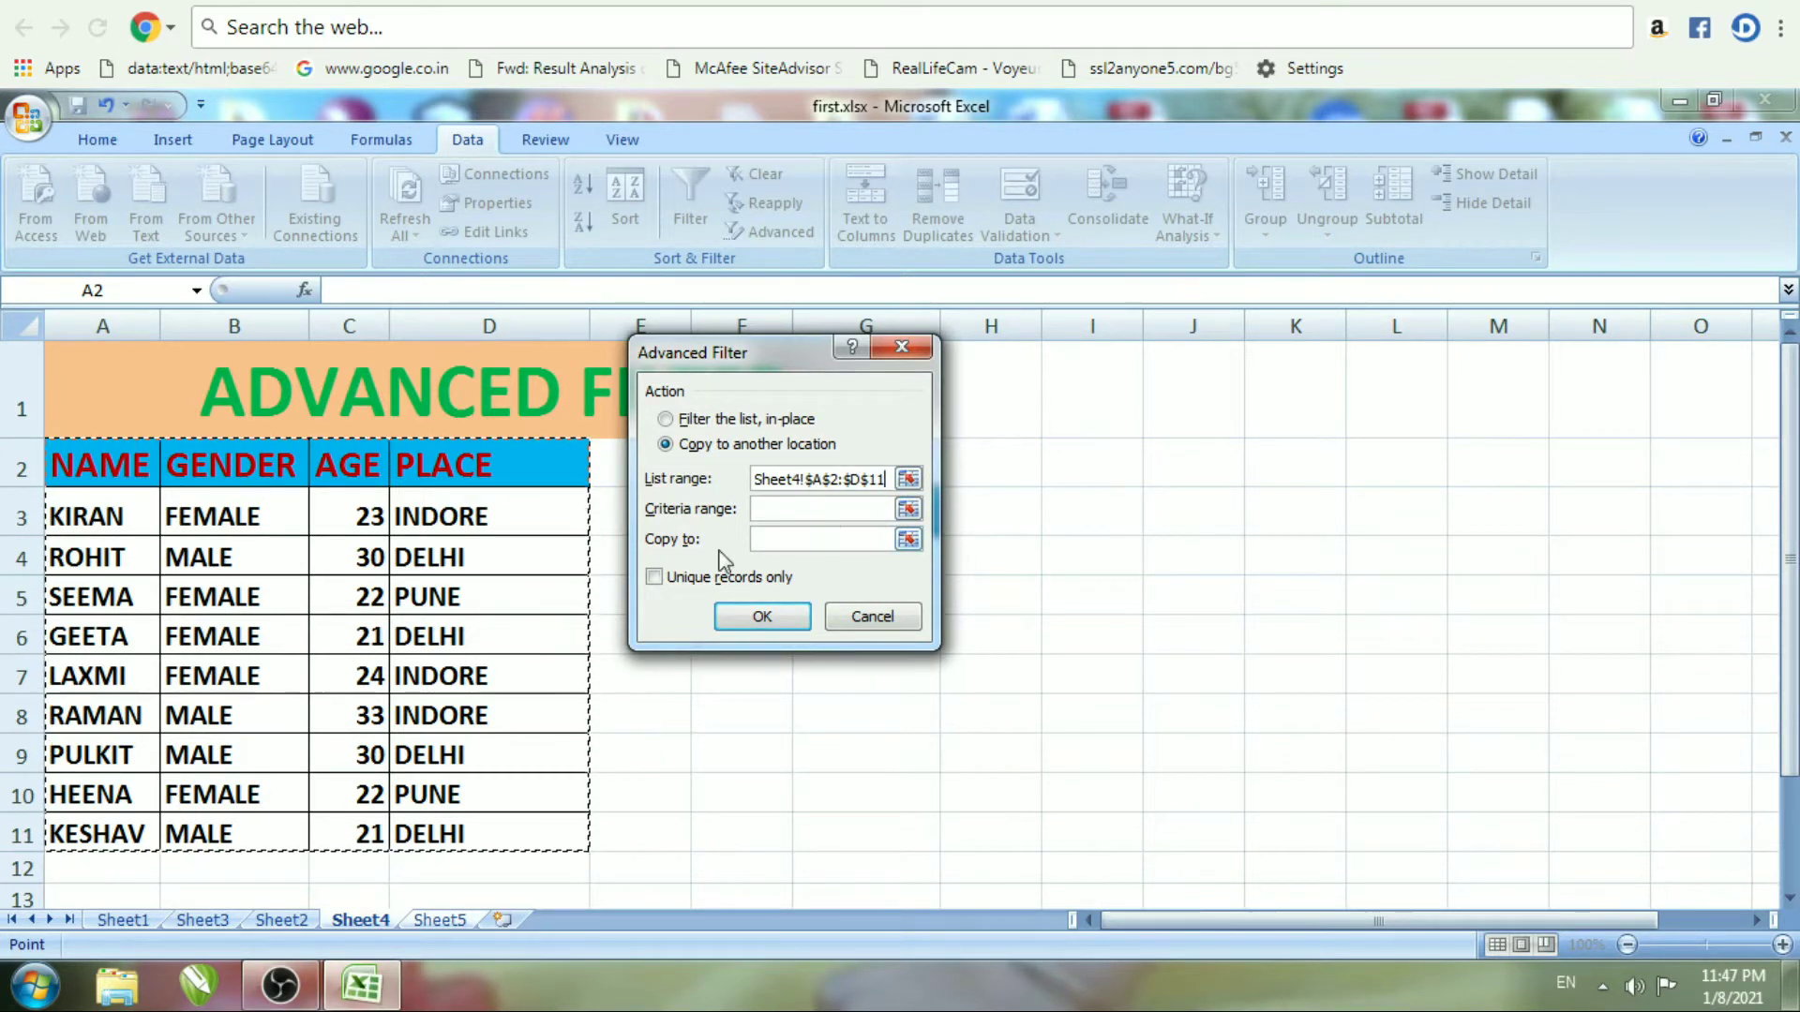
Set the Advanced Filter's criteria range to Sheet4!$G$3:$G$4, moving the dialog clear of those cells
left_click(761, 508)
key("ctrl+Page_Down")
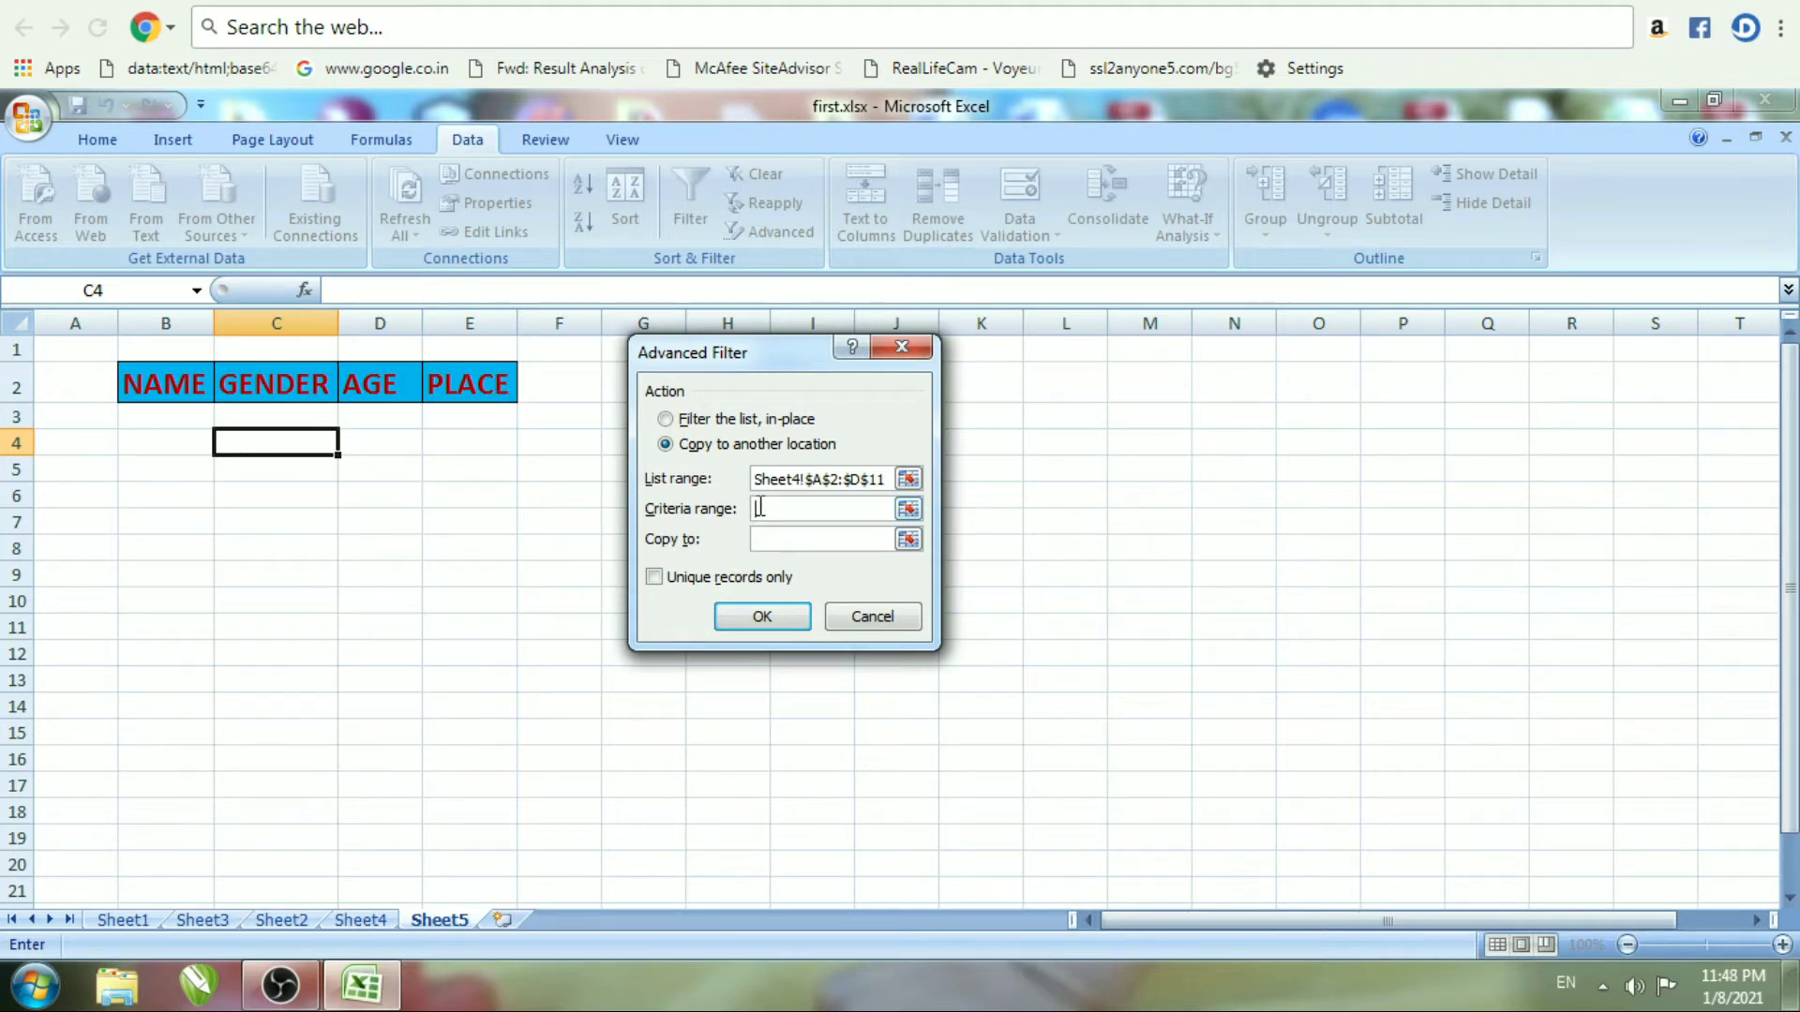
left_click(360, 919)
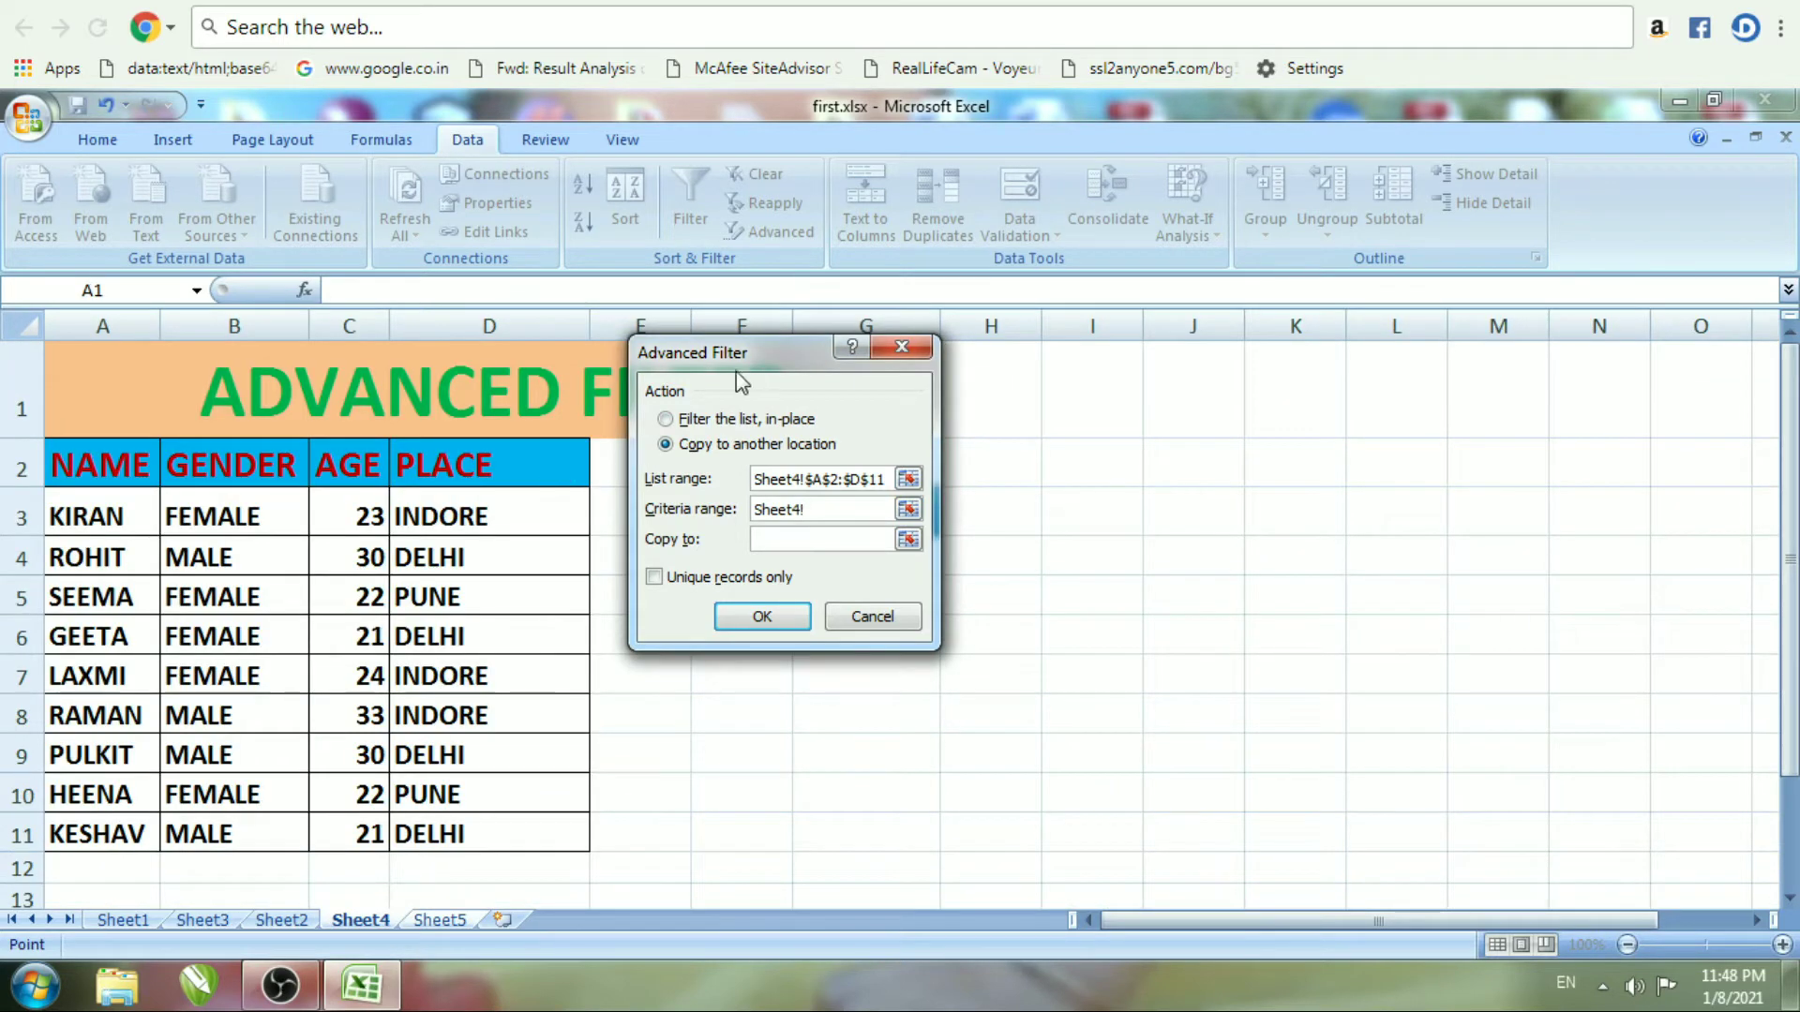
left_click_drag(750, 367, 1197, 392)
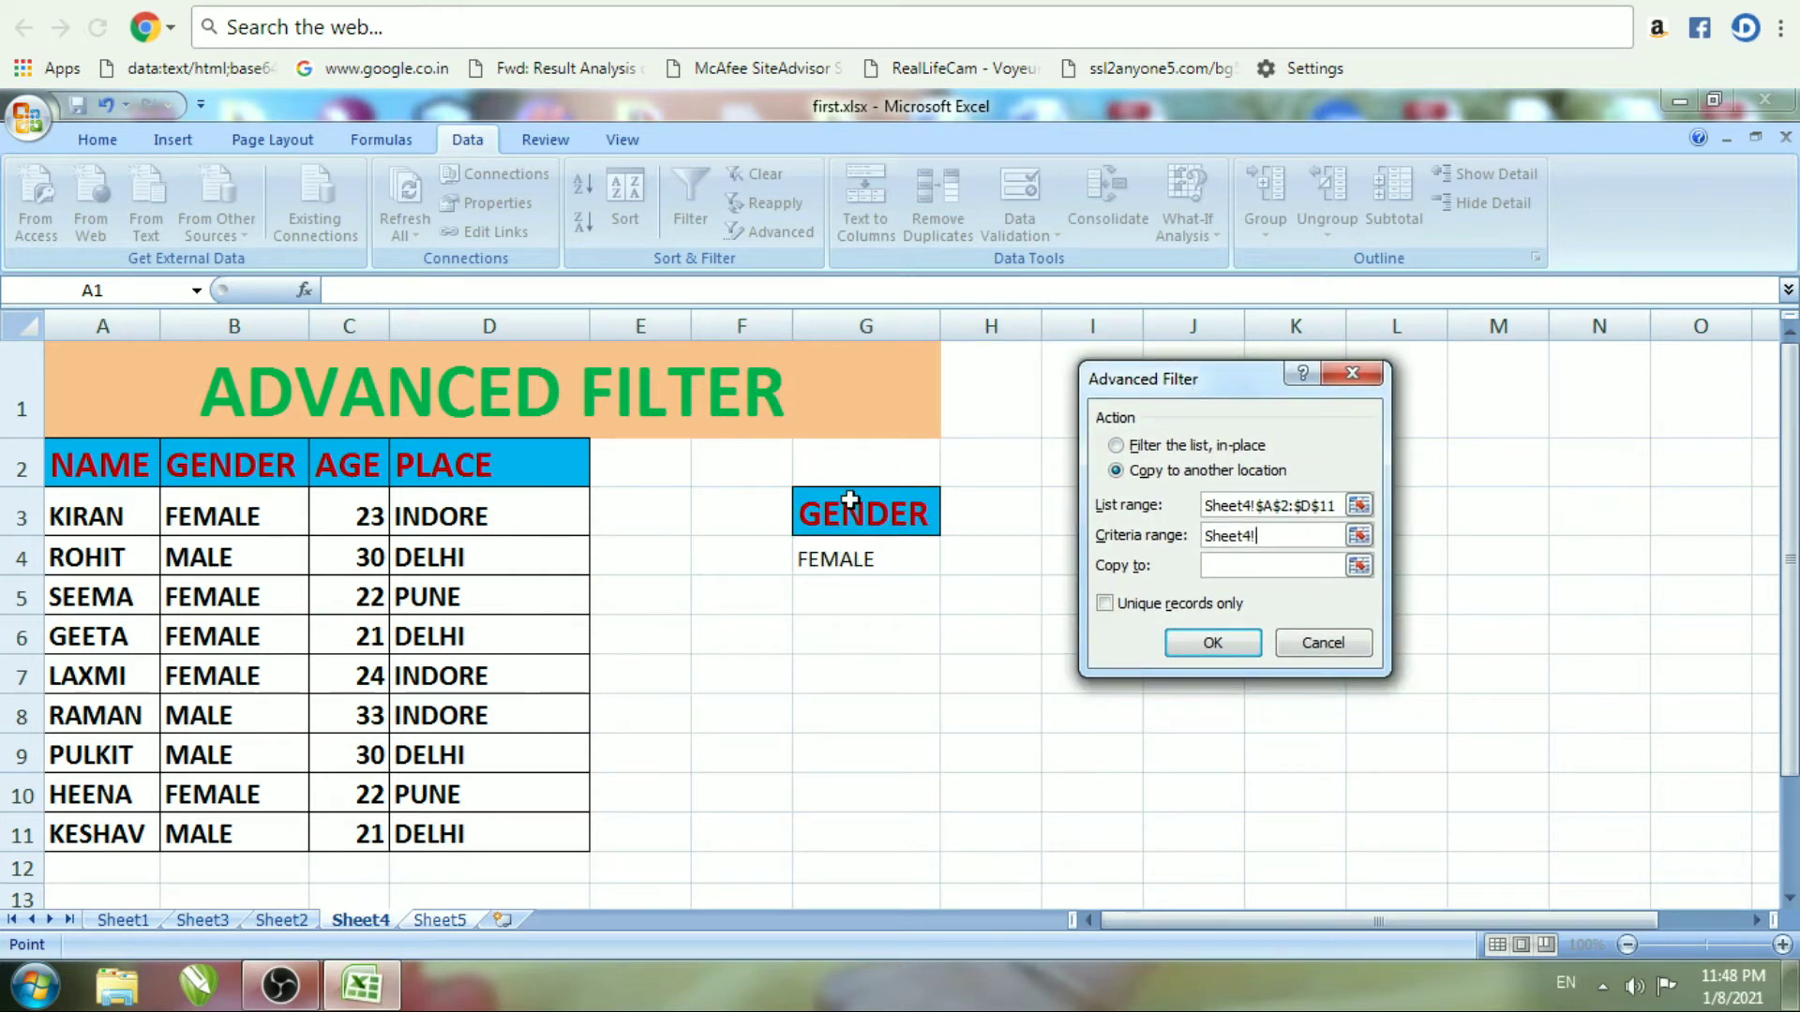
left_click_drag(828, 509, 842, 539)
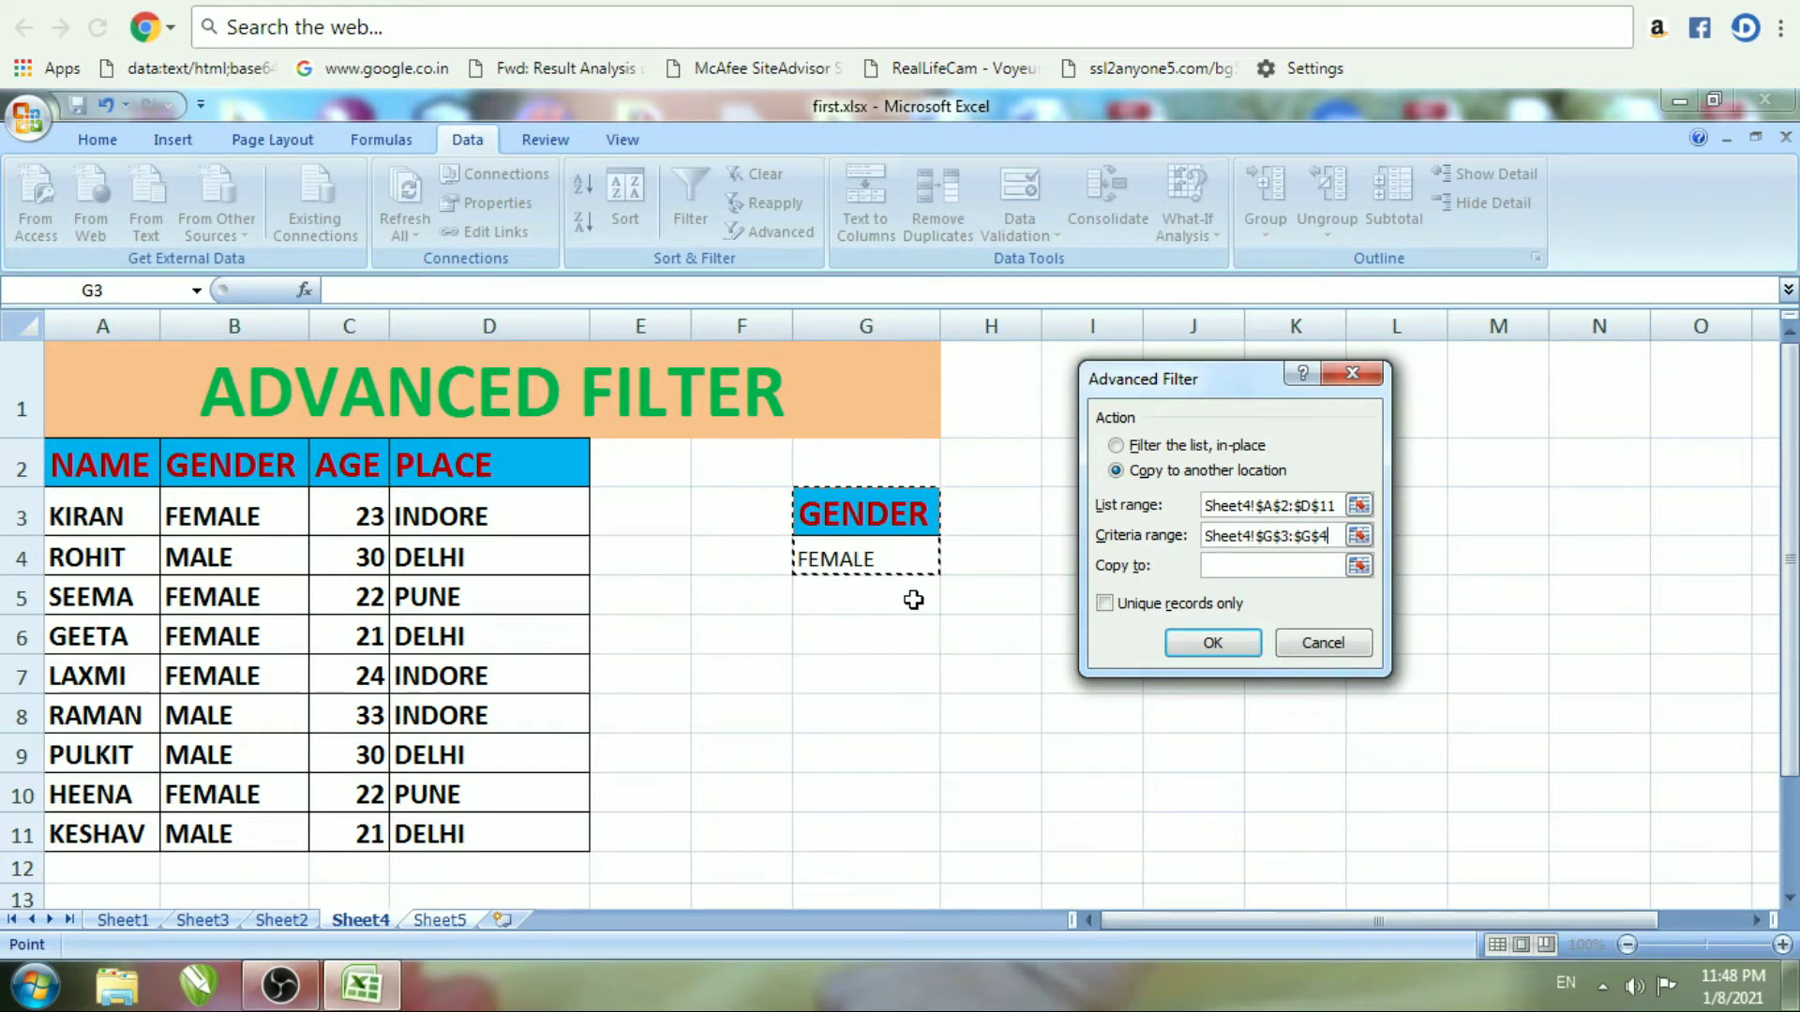
Set the Advanced Filter's copy-to range to Sheet5!$B$2:$E$2, run it, and compare the copied records with Sheet4's table
left_click(1234, 567)
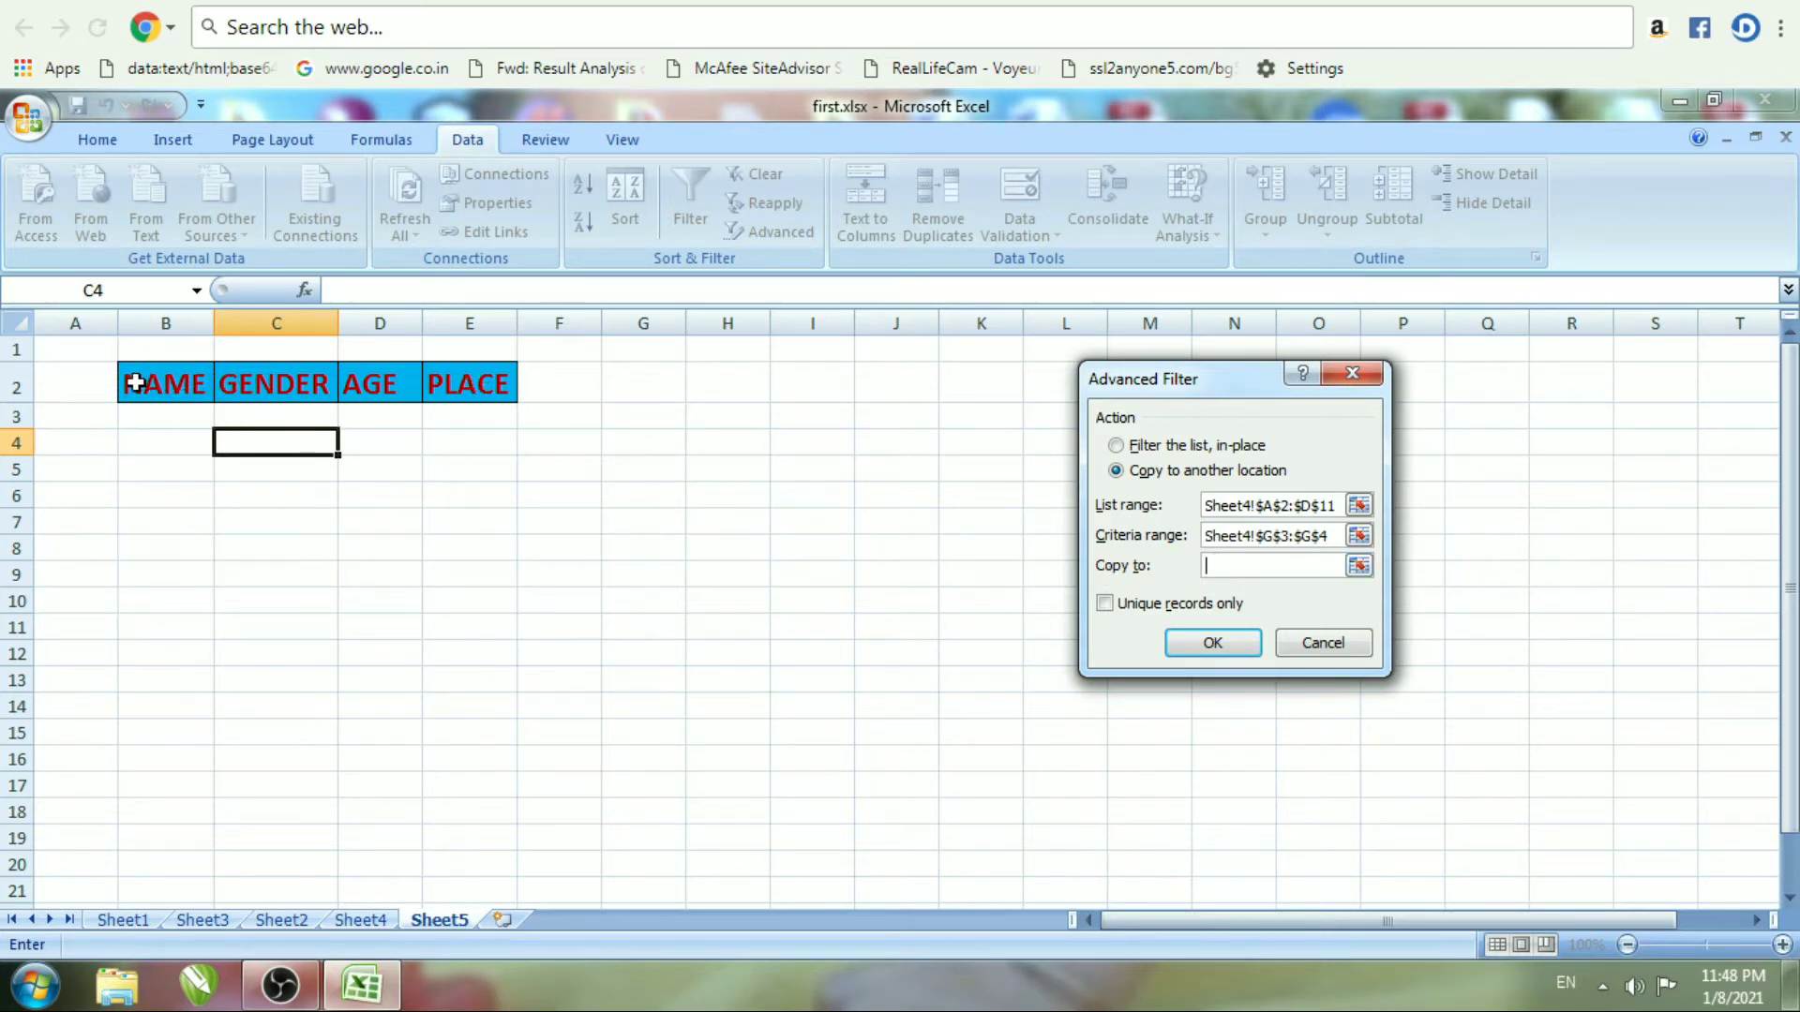
left_click_drag(134, 382, 454, 375)
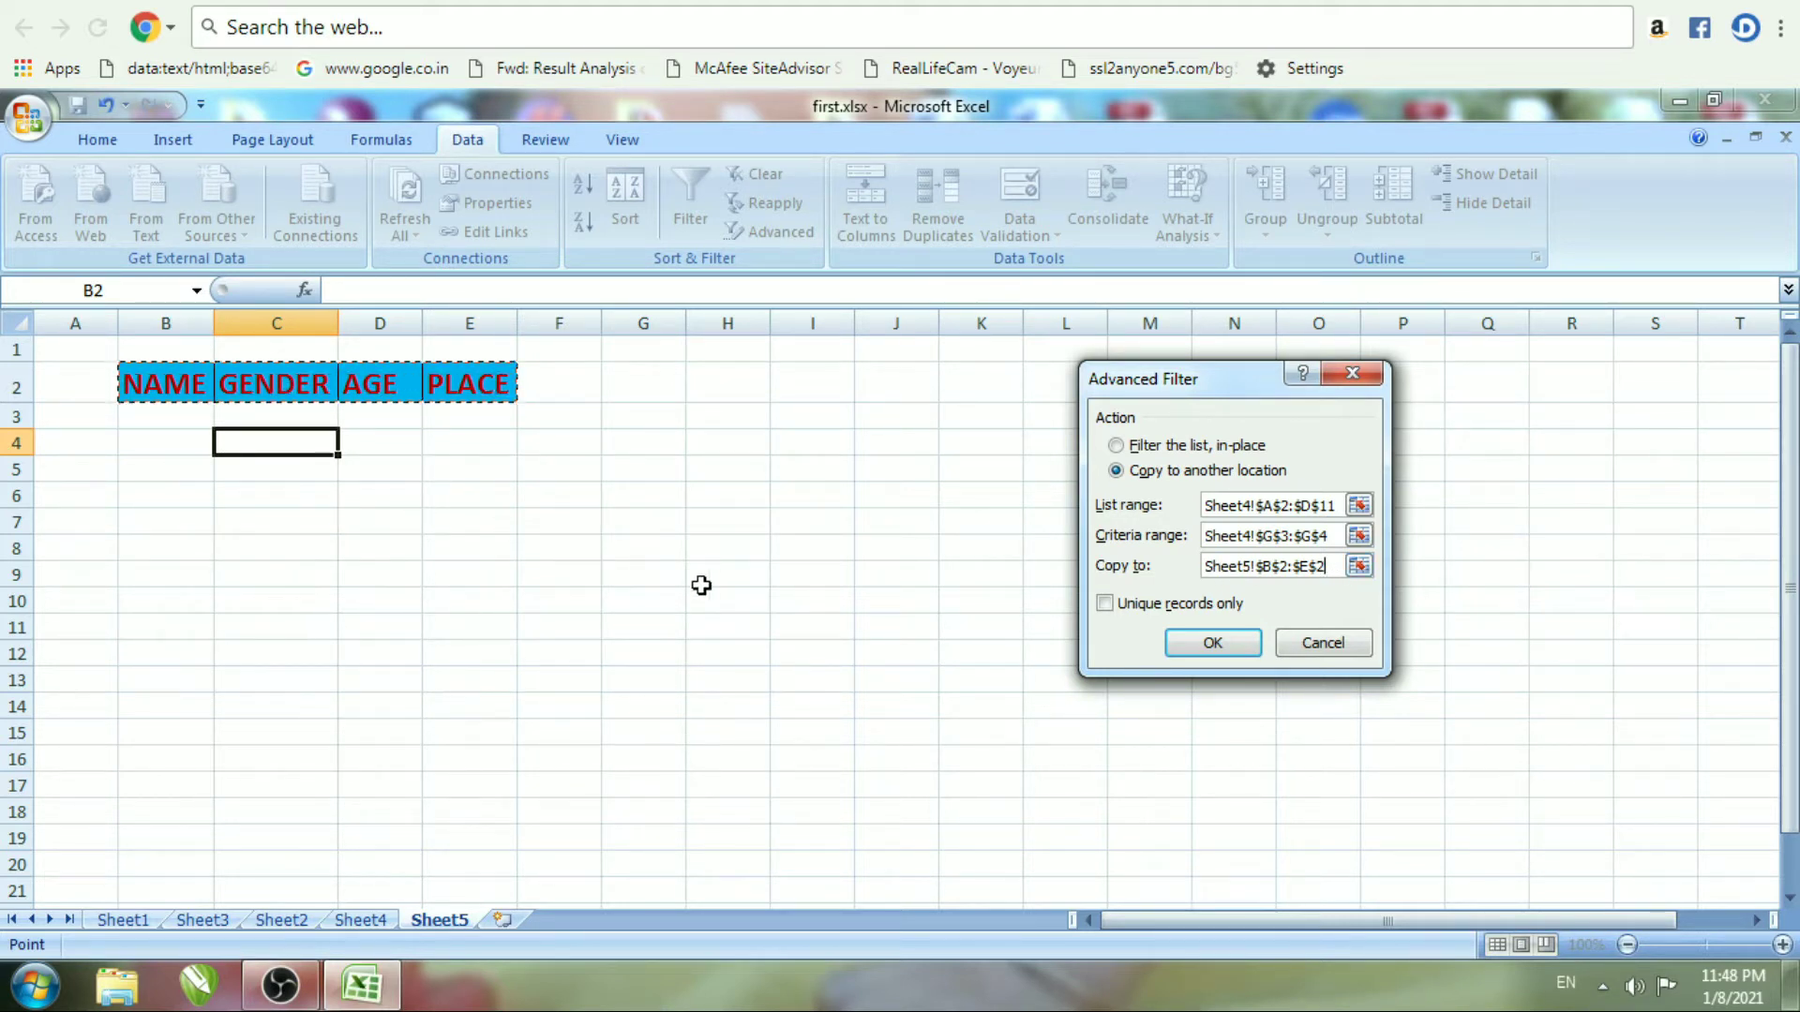
left_click(1189, 645)
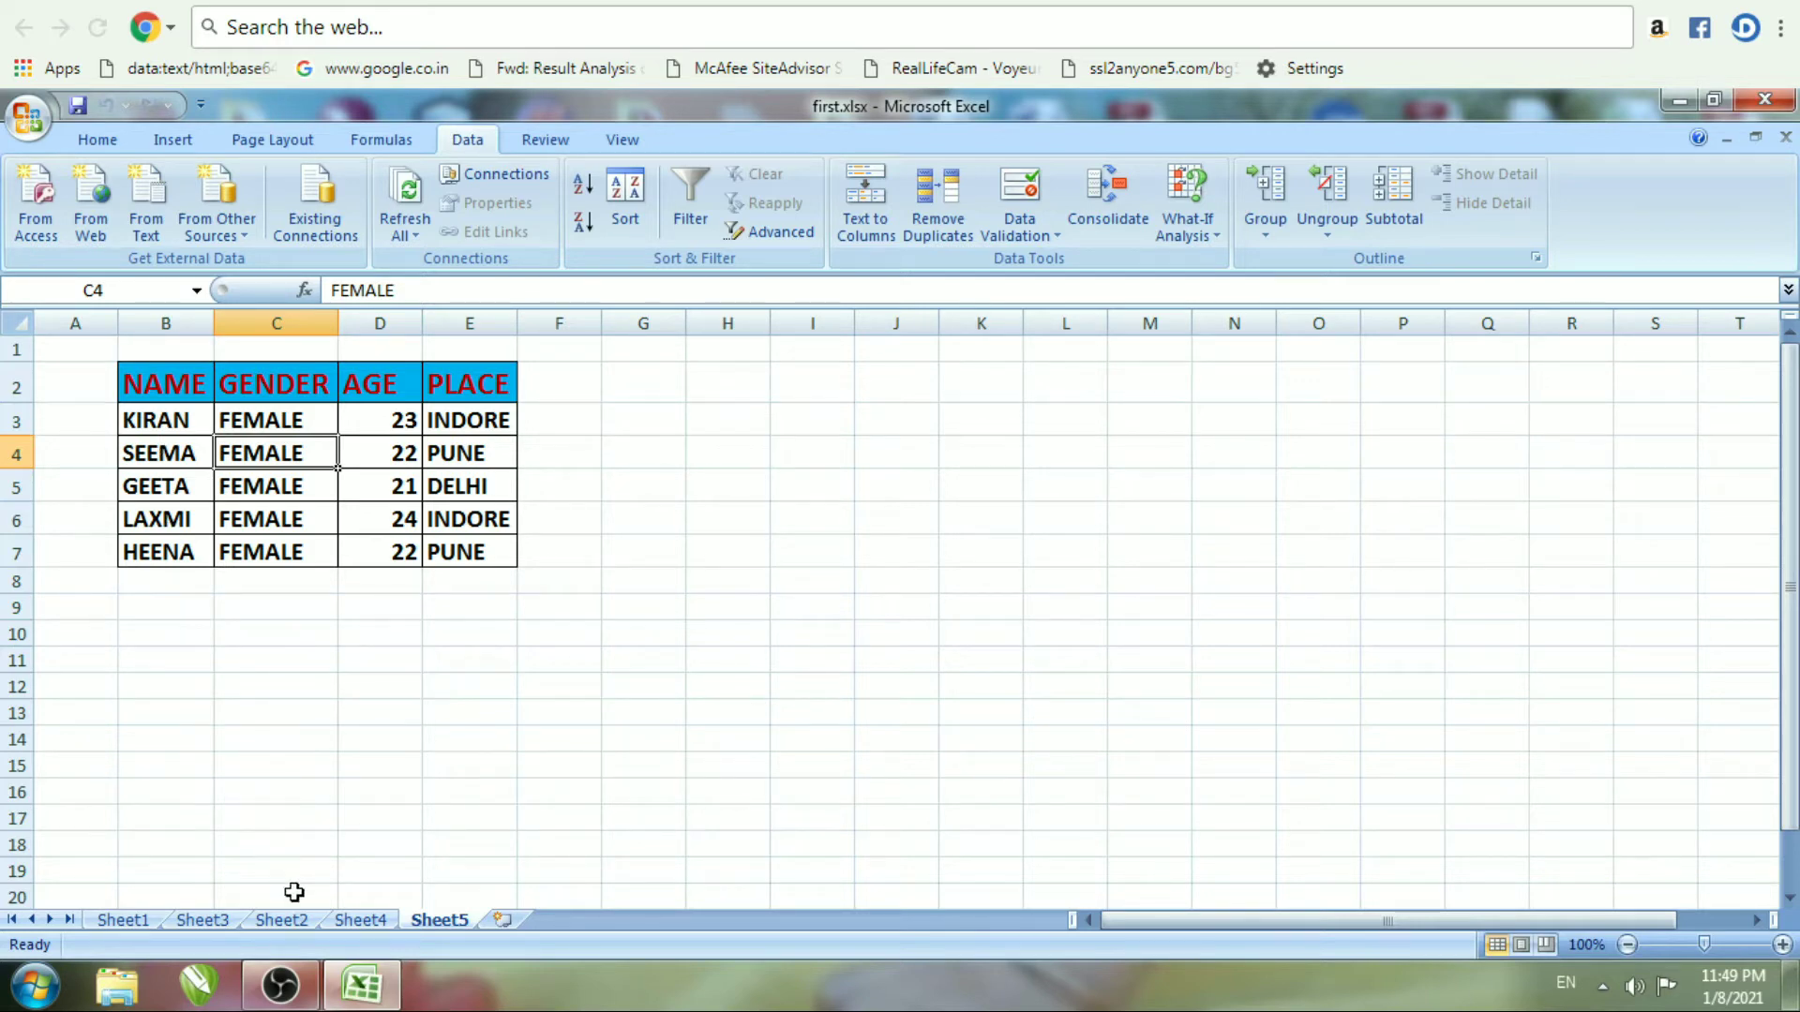
left_click(366, 924)
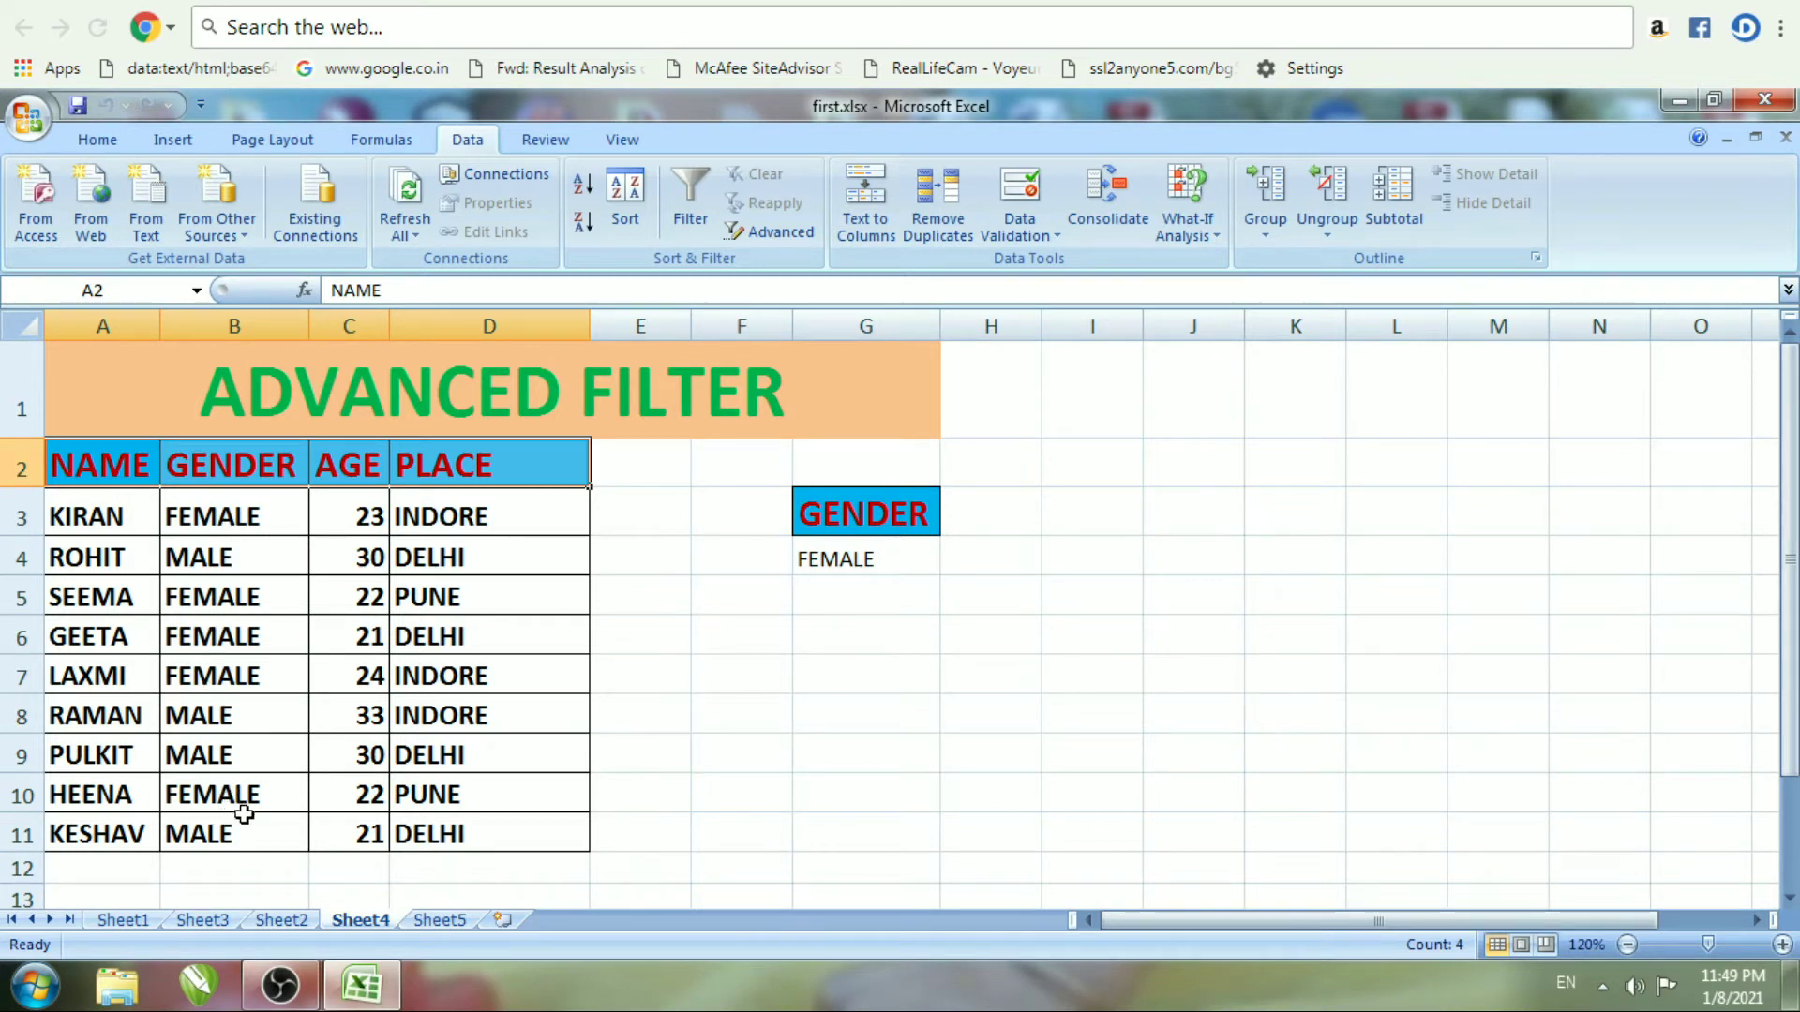
left_click(440, 921)
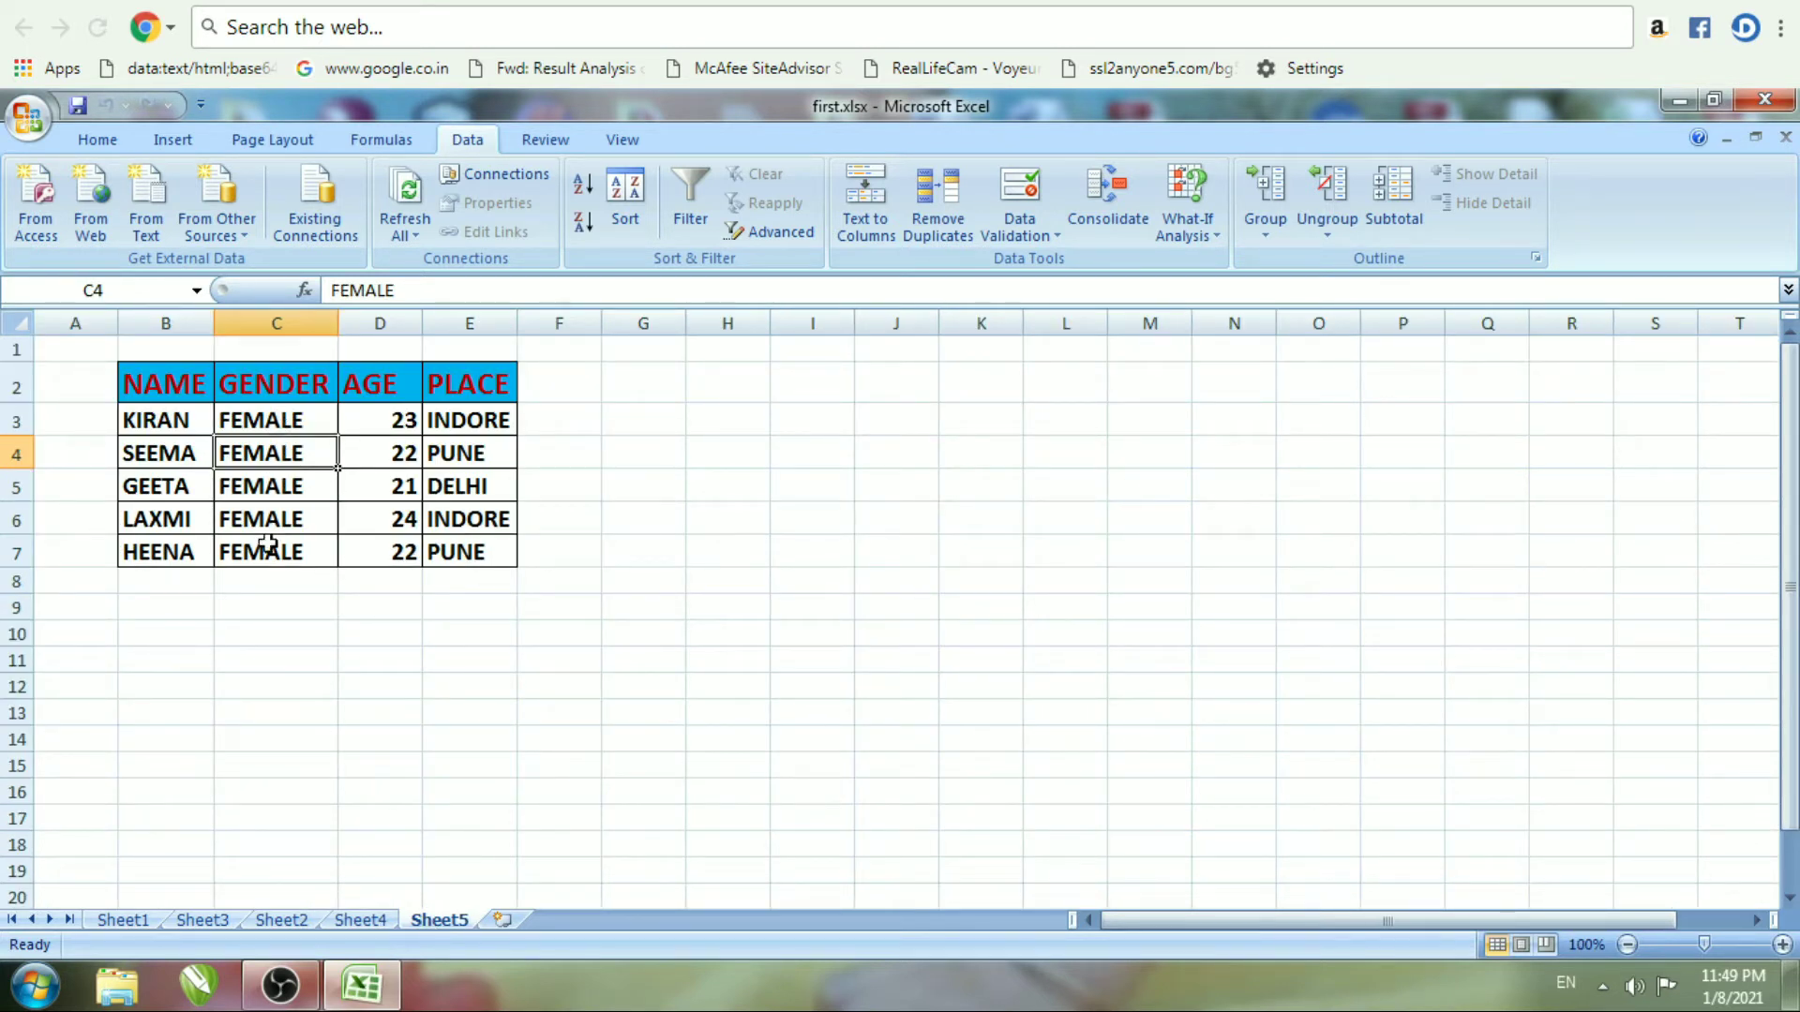
Copy the header row A2:D2 from Sheet4 to Sheet5, starting at cell I2
left_click(373, 918)
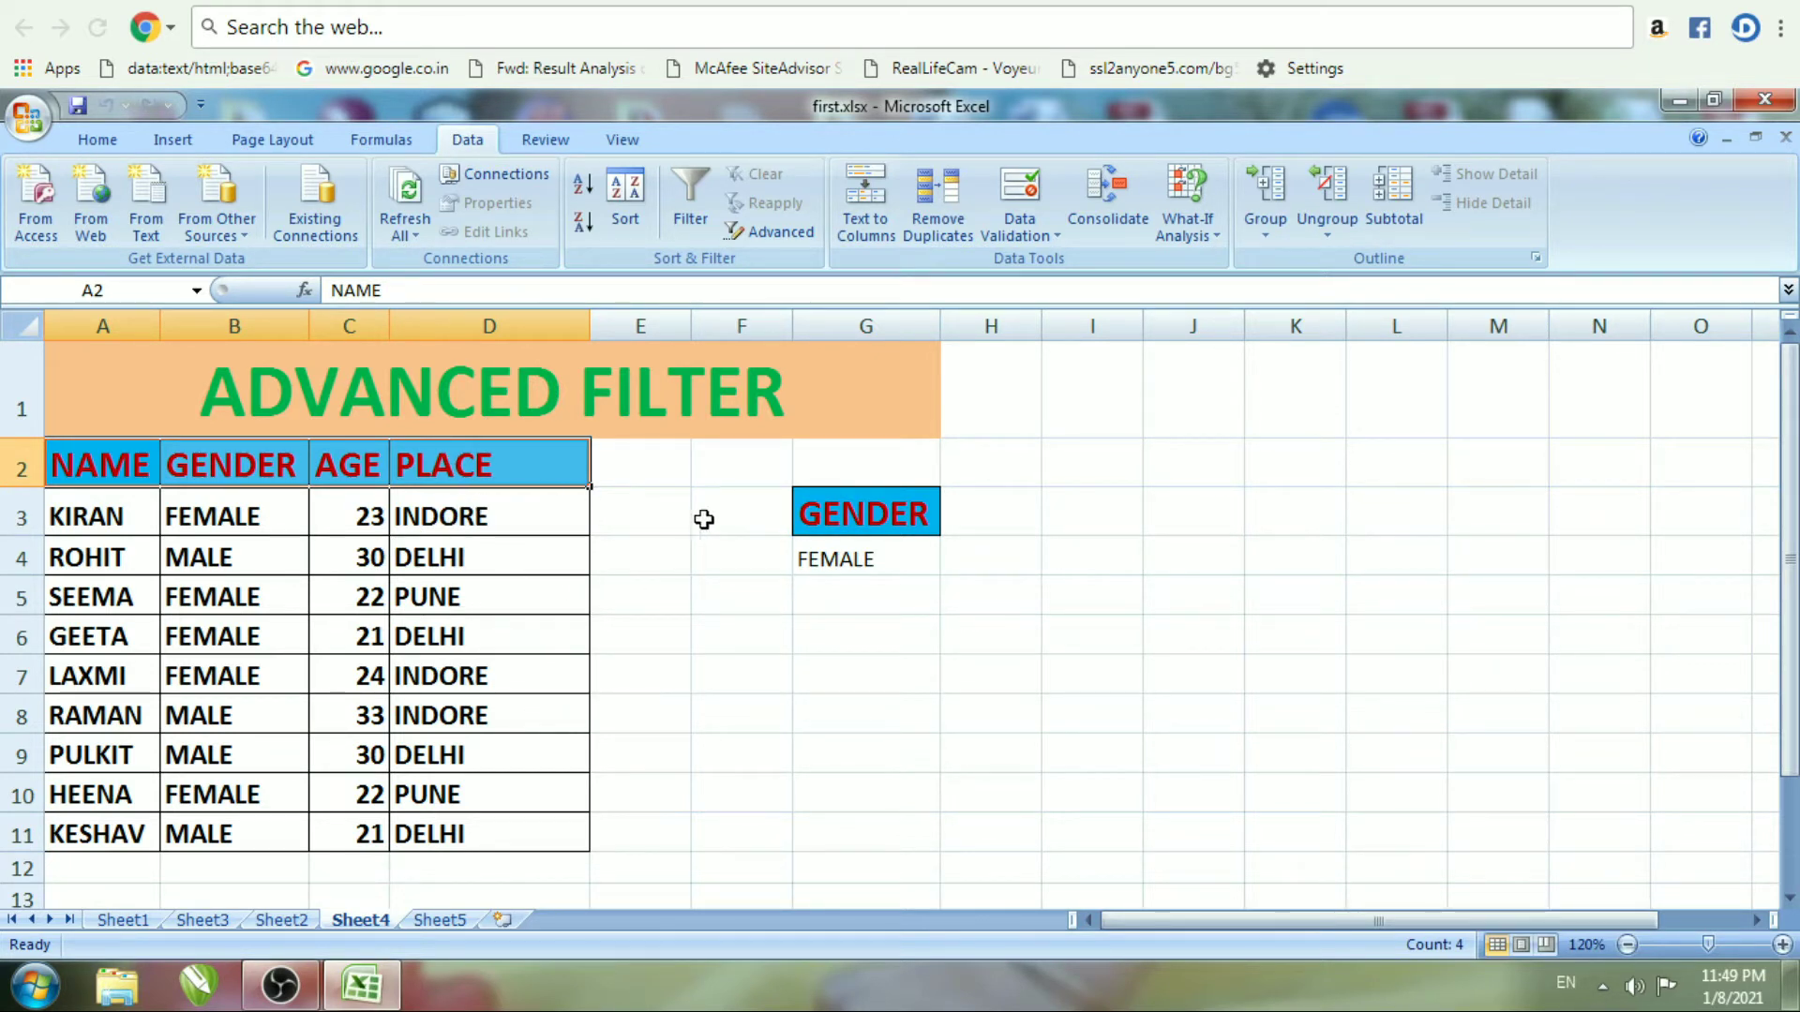
left_click(649, 553)
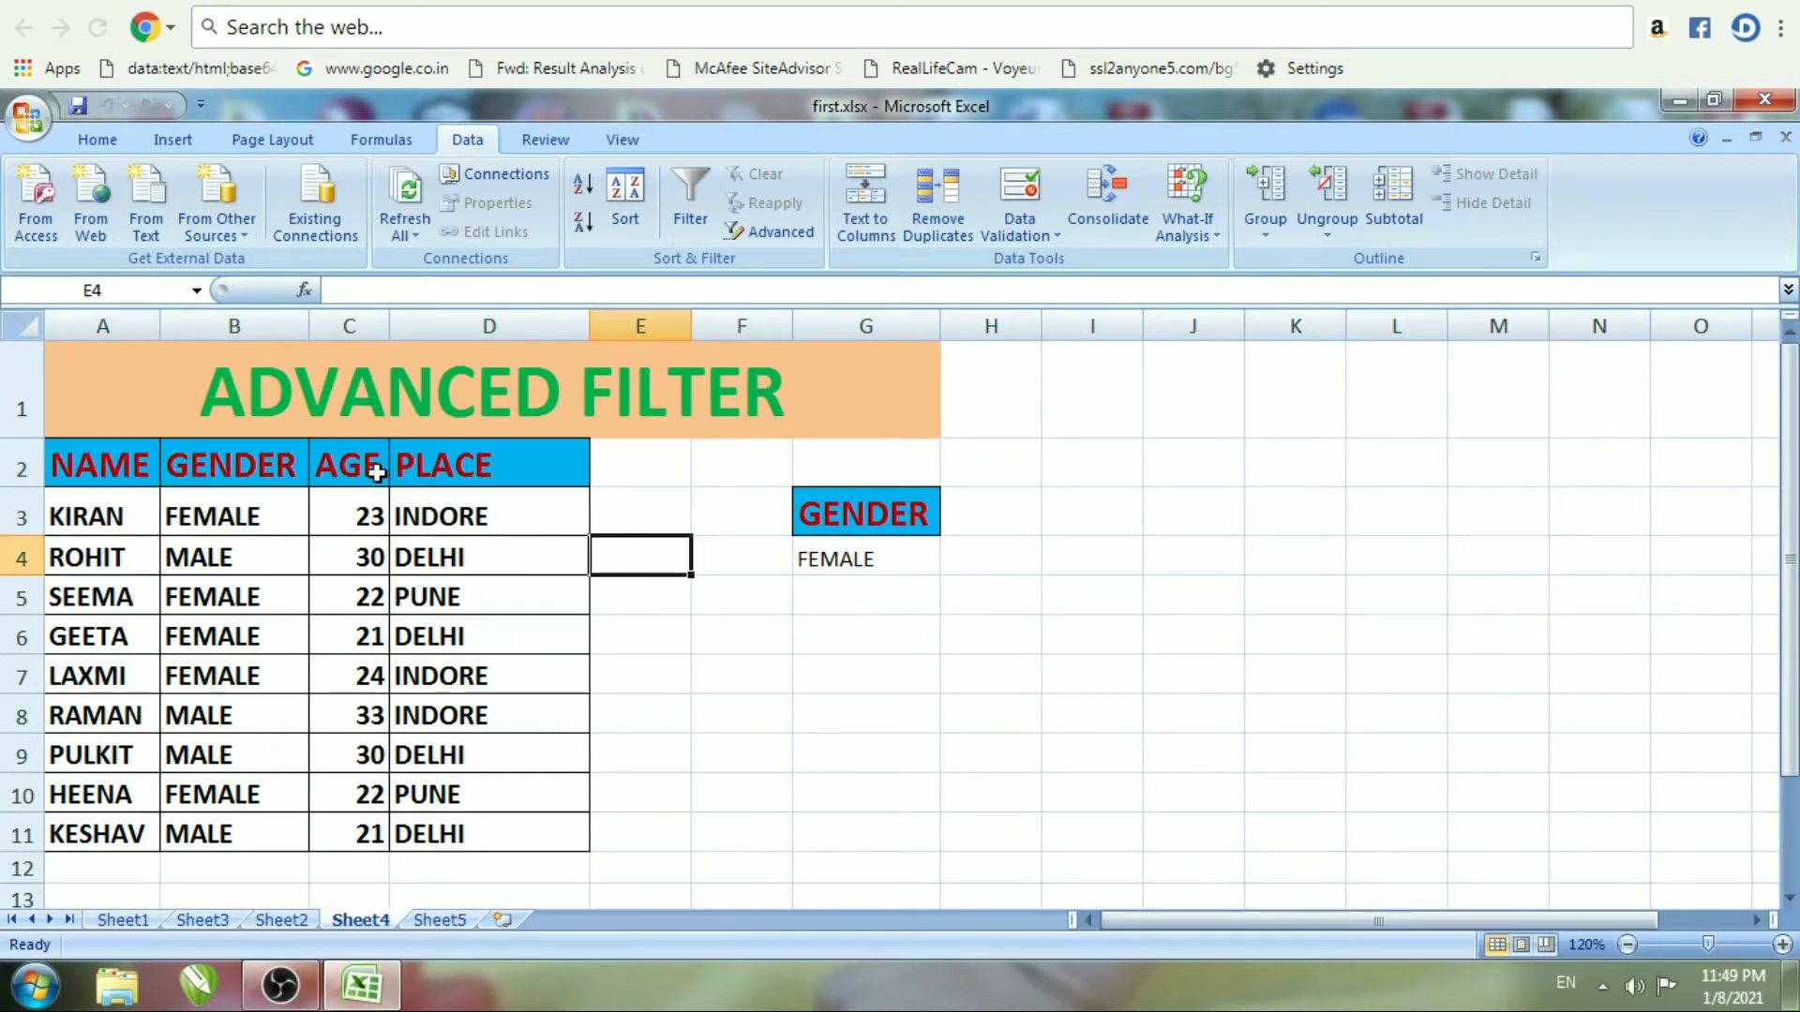
left_click_drag(63, 463, 444, 469)
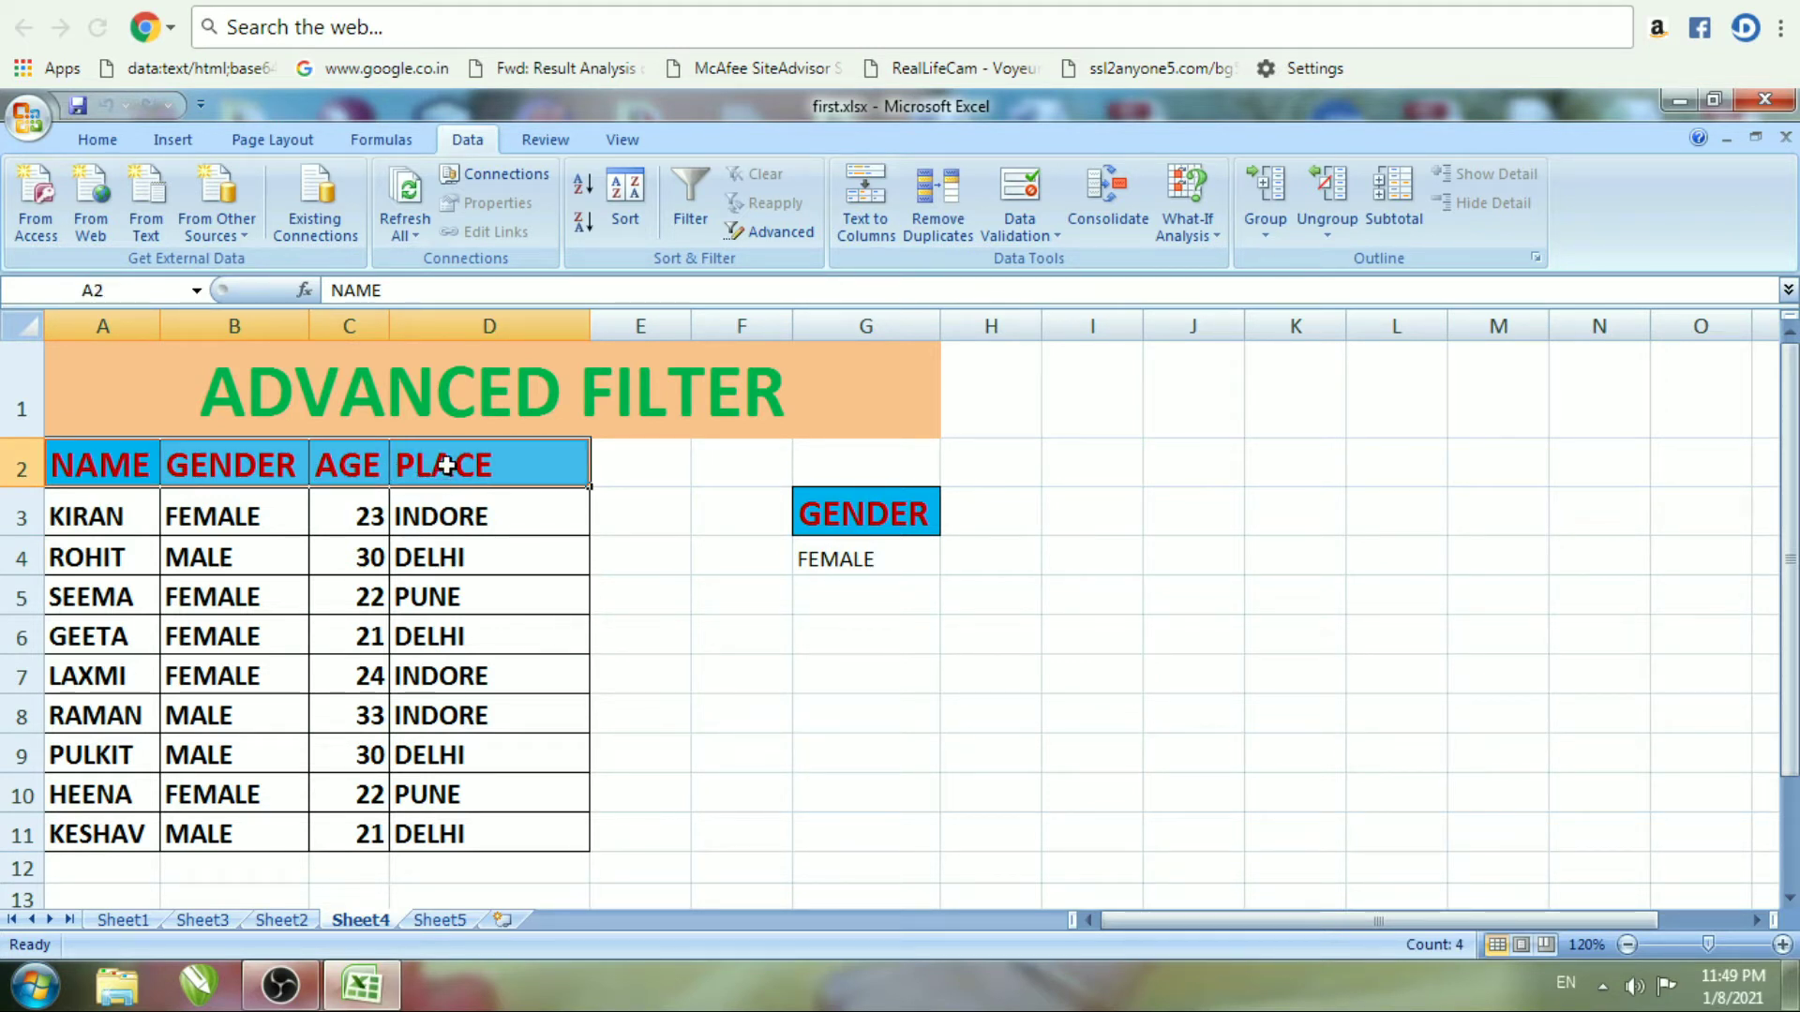
key("ctrl+c")
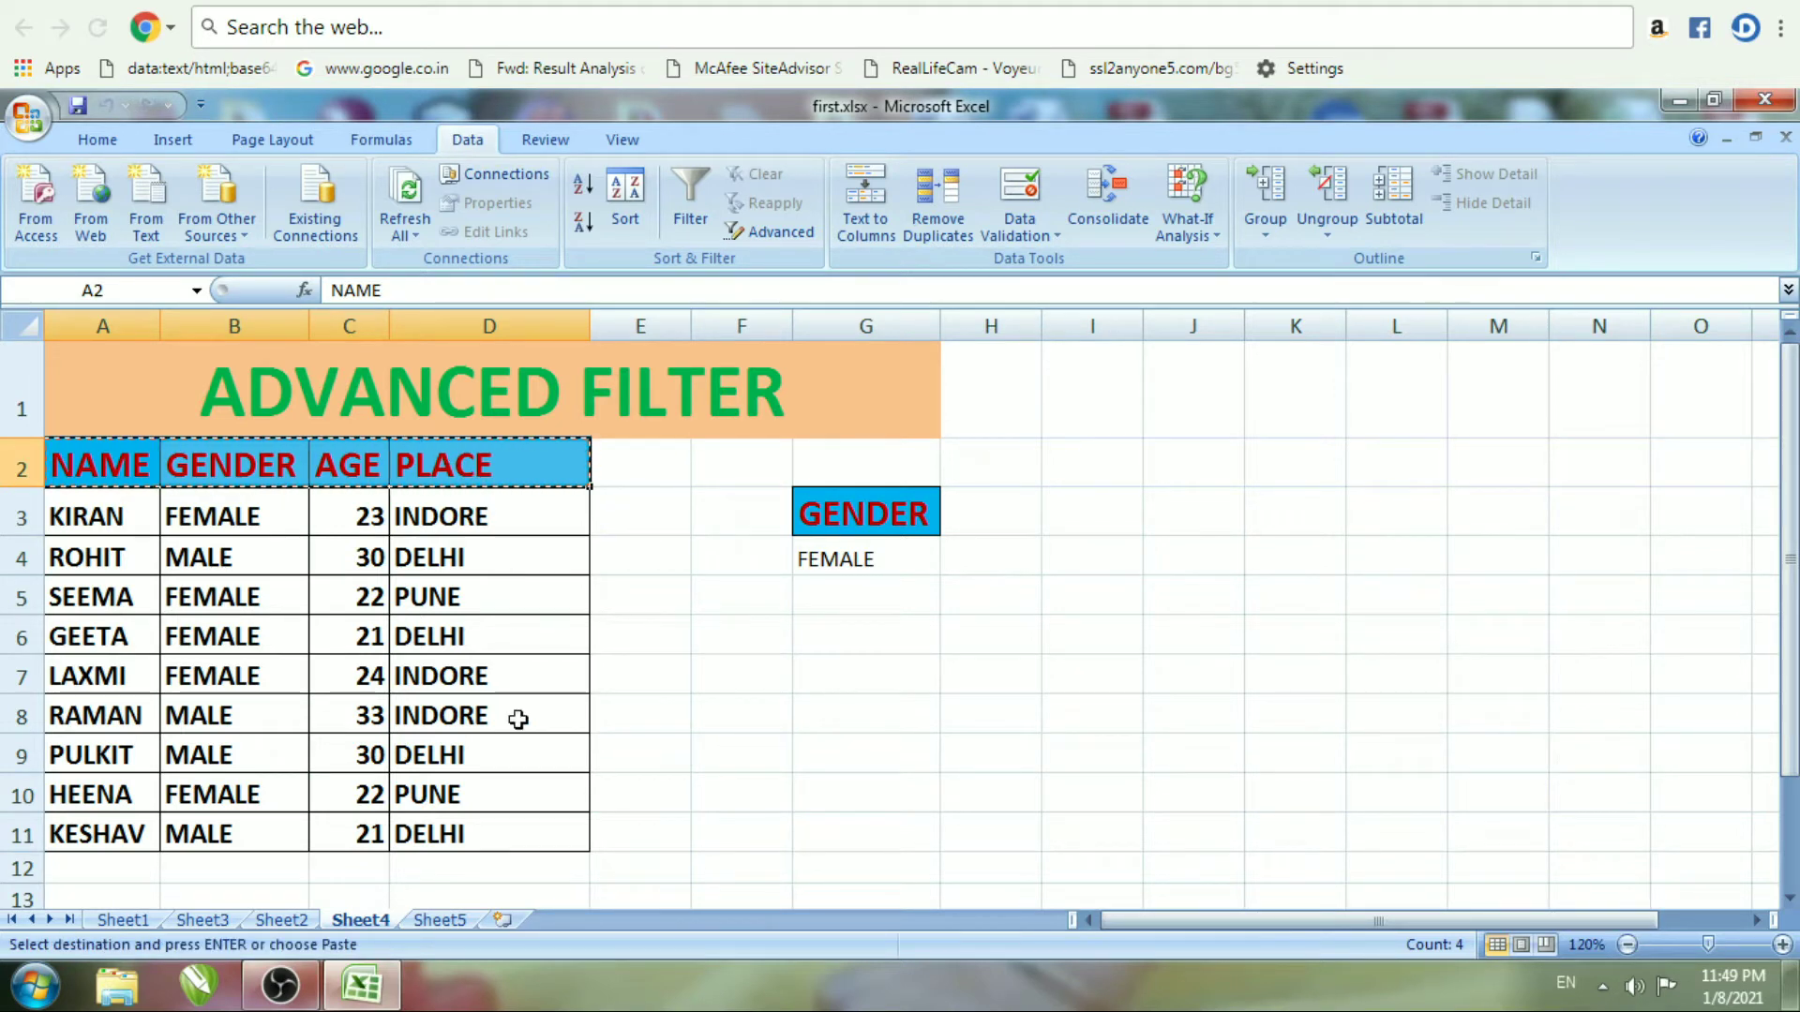
left_click(448, 918)
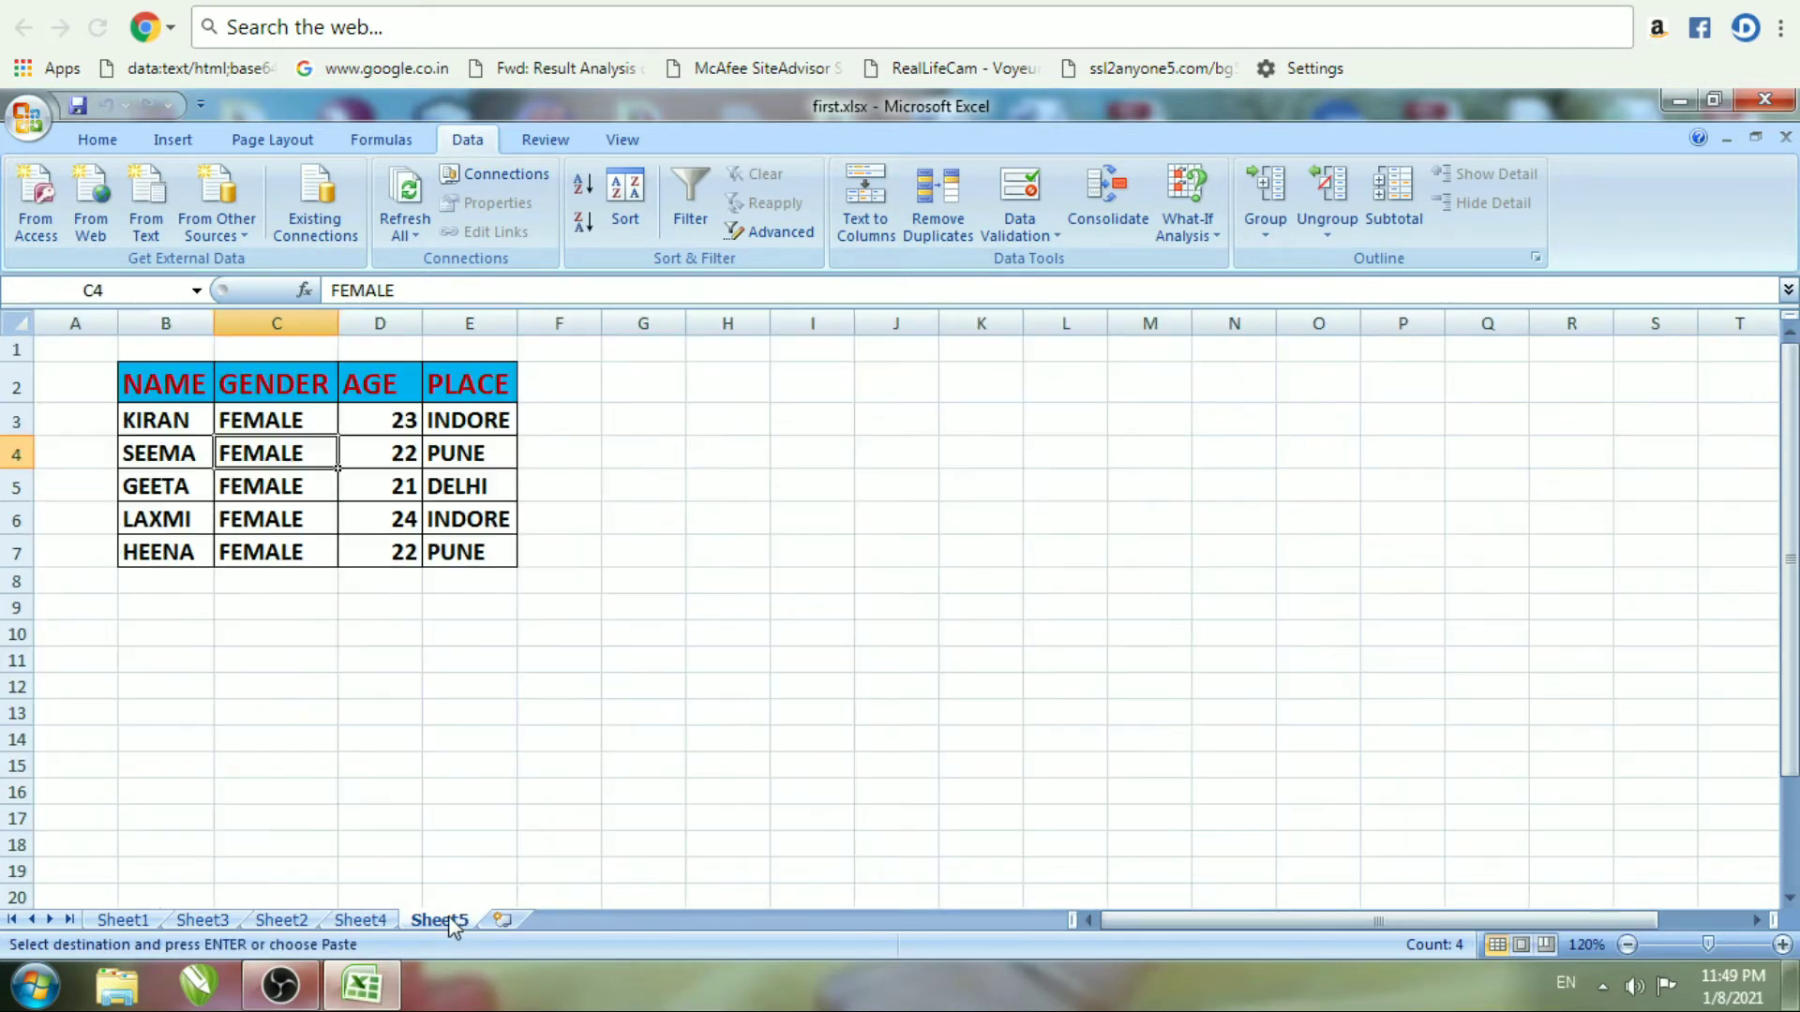
left_click(827, 389)
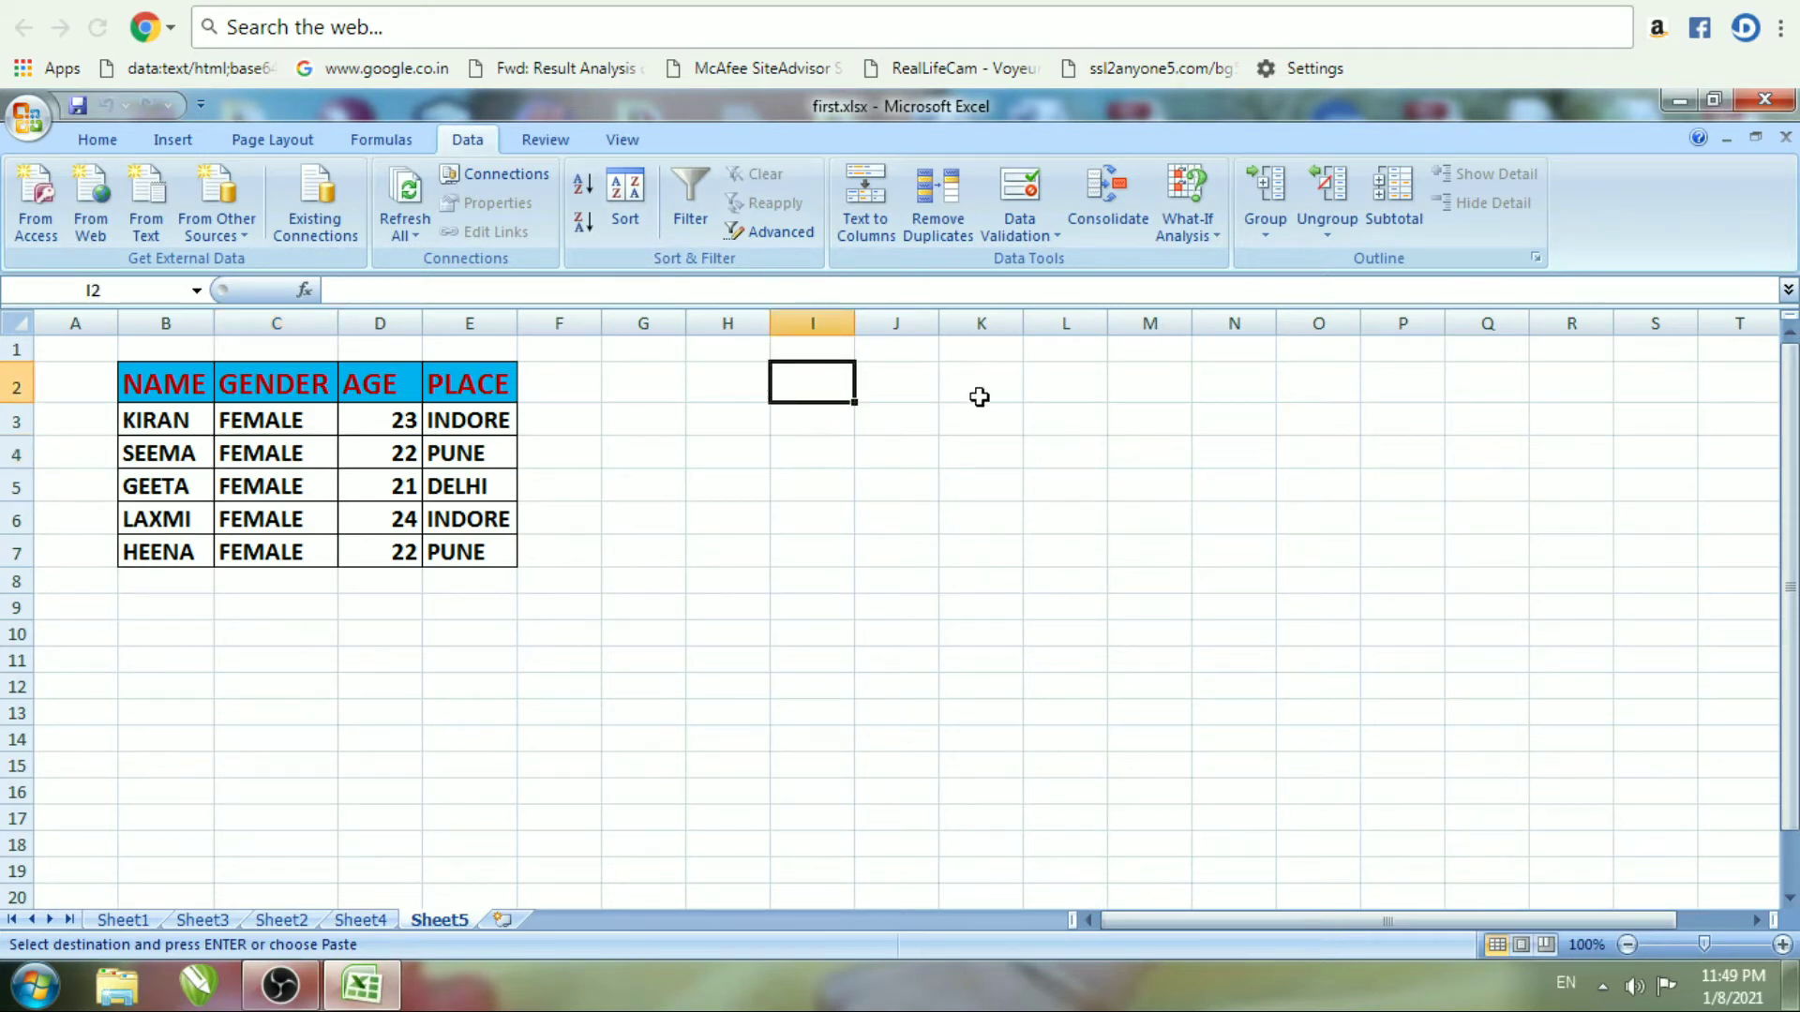
key("ctrl+v")
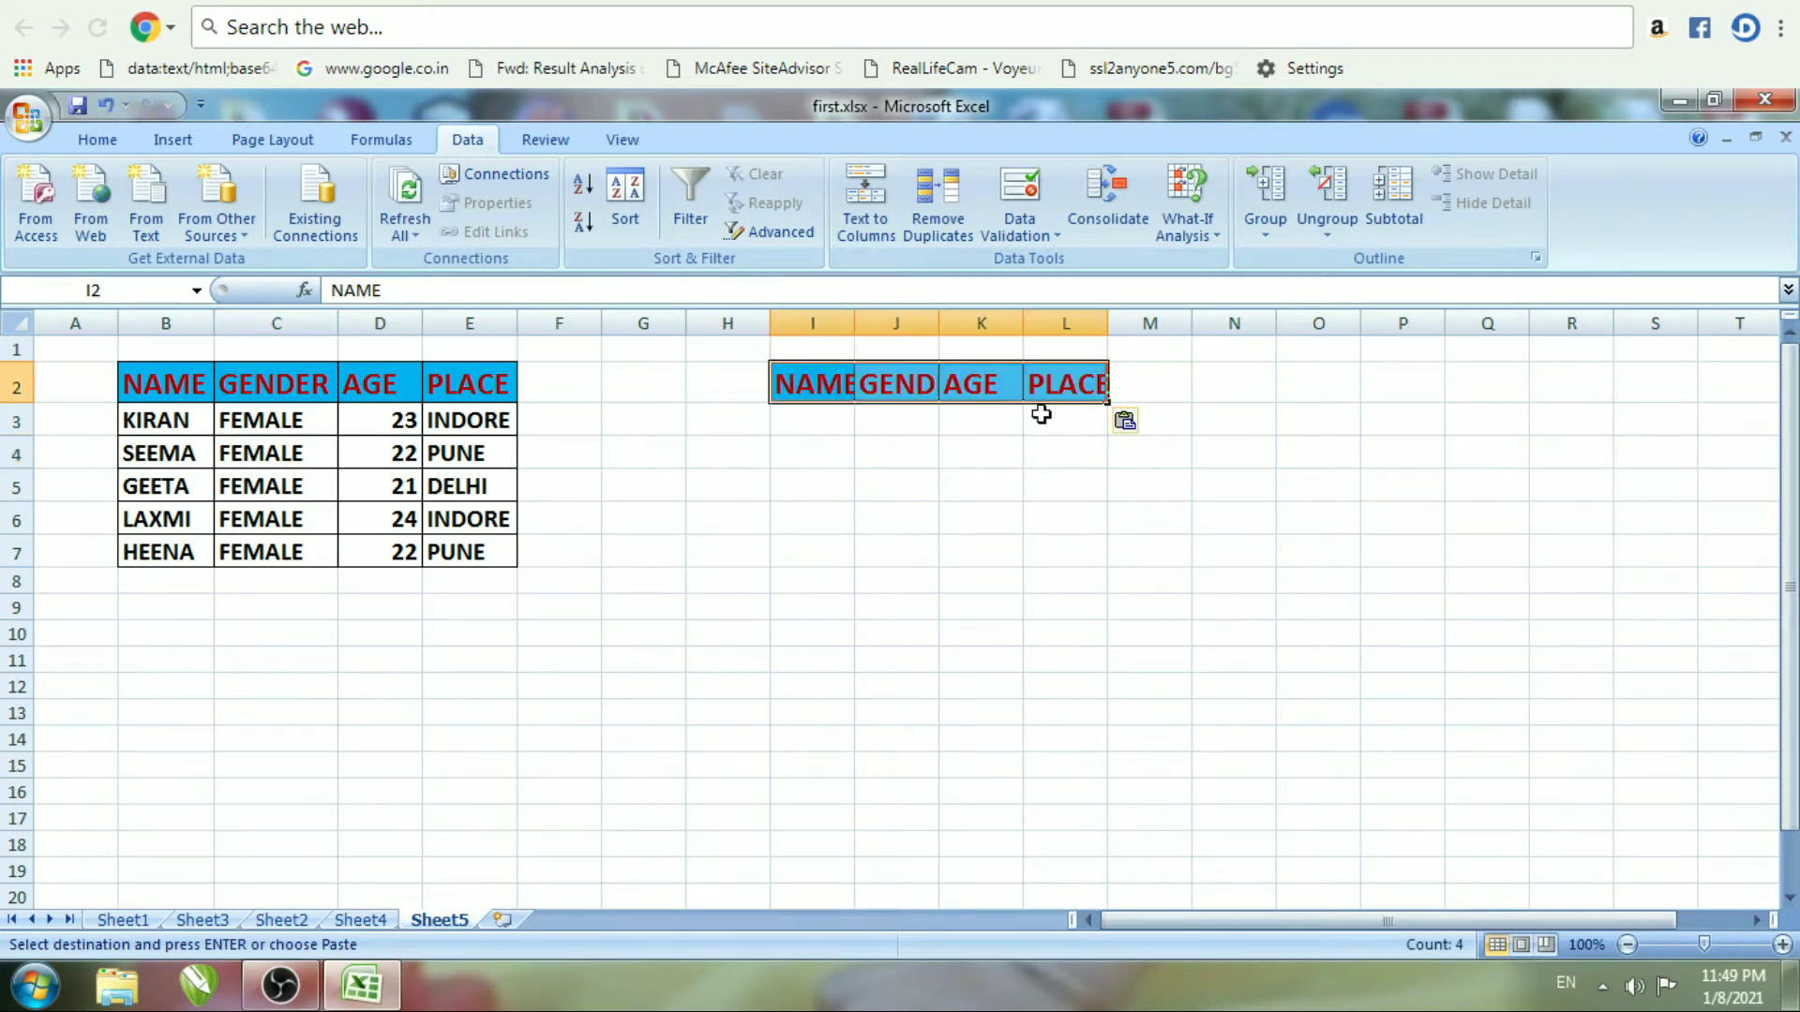
Autofit columns I to L on Sheet5 to the copied NAME, GENDER, AGE and PLACE headers
left_click_drag(850, 325, 990, 324)
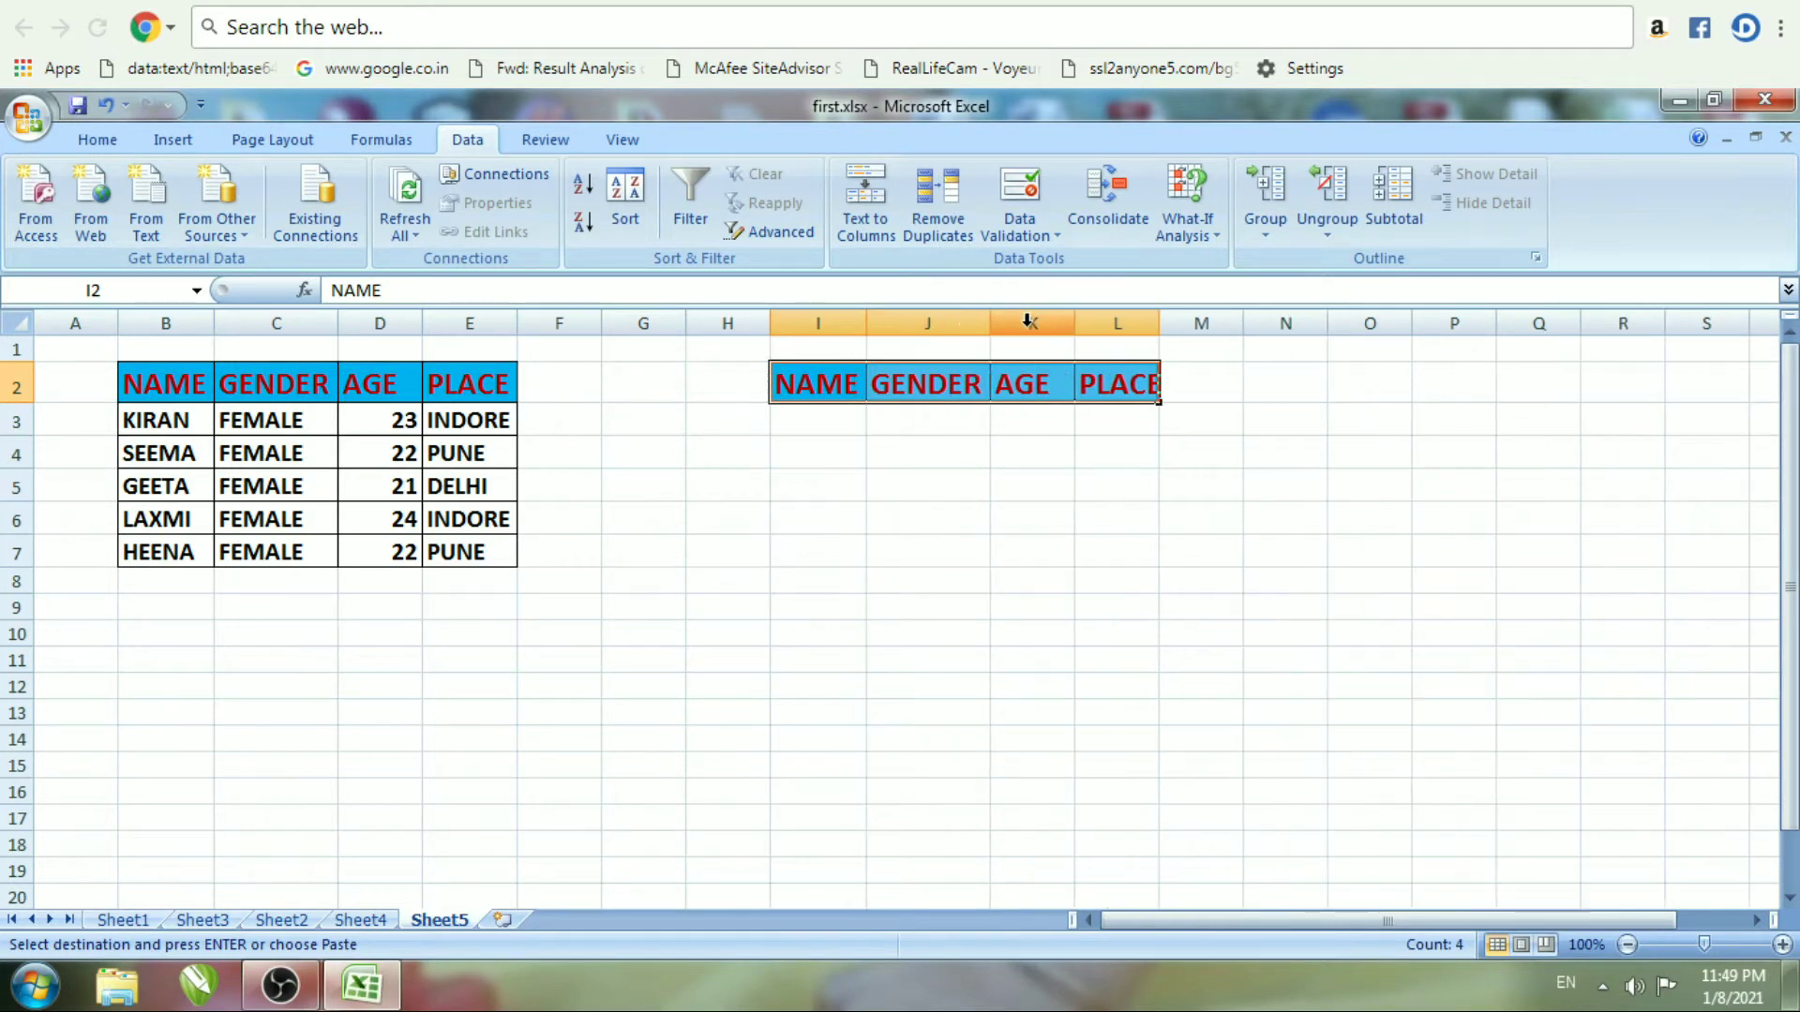
double_click(1074, 323)
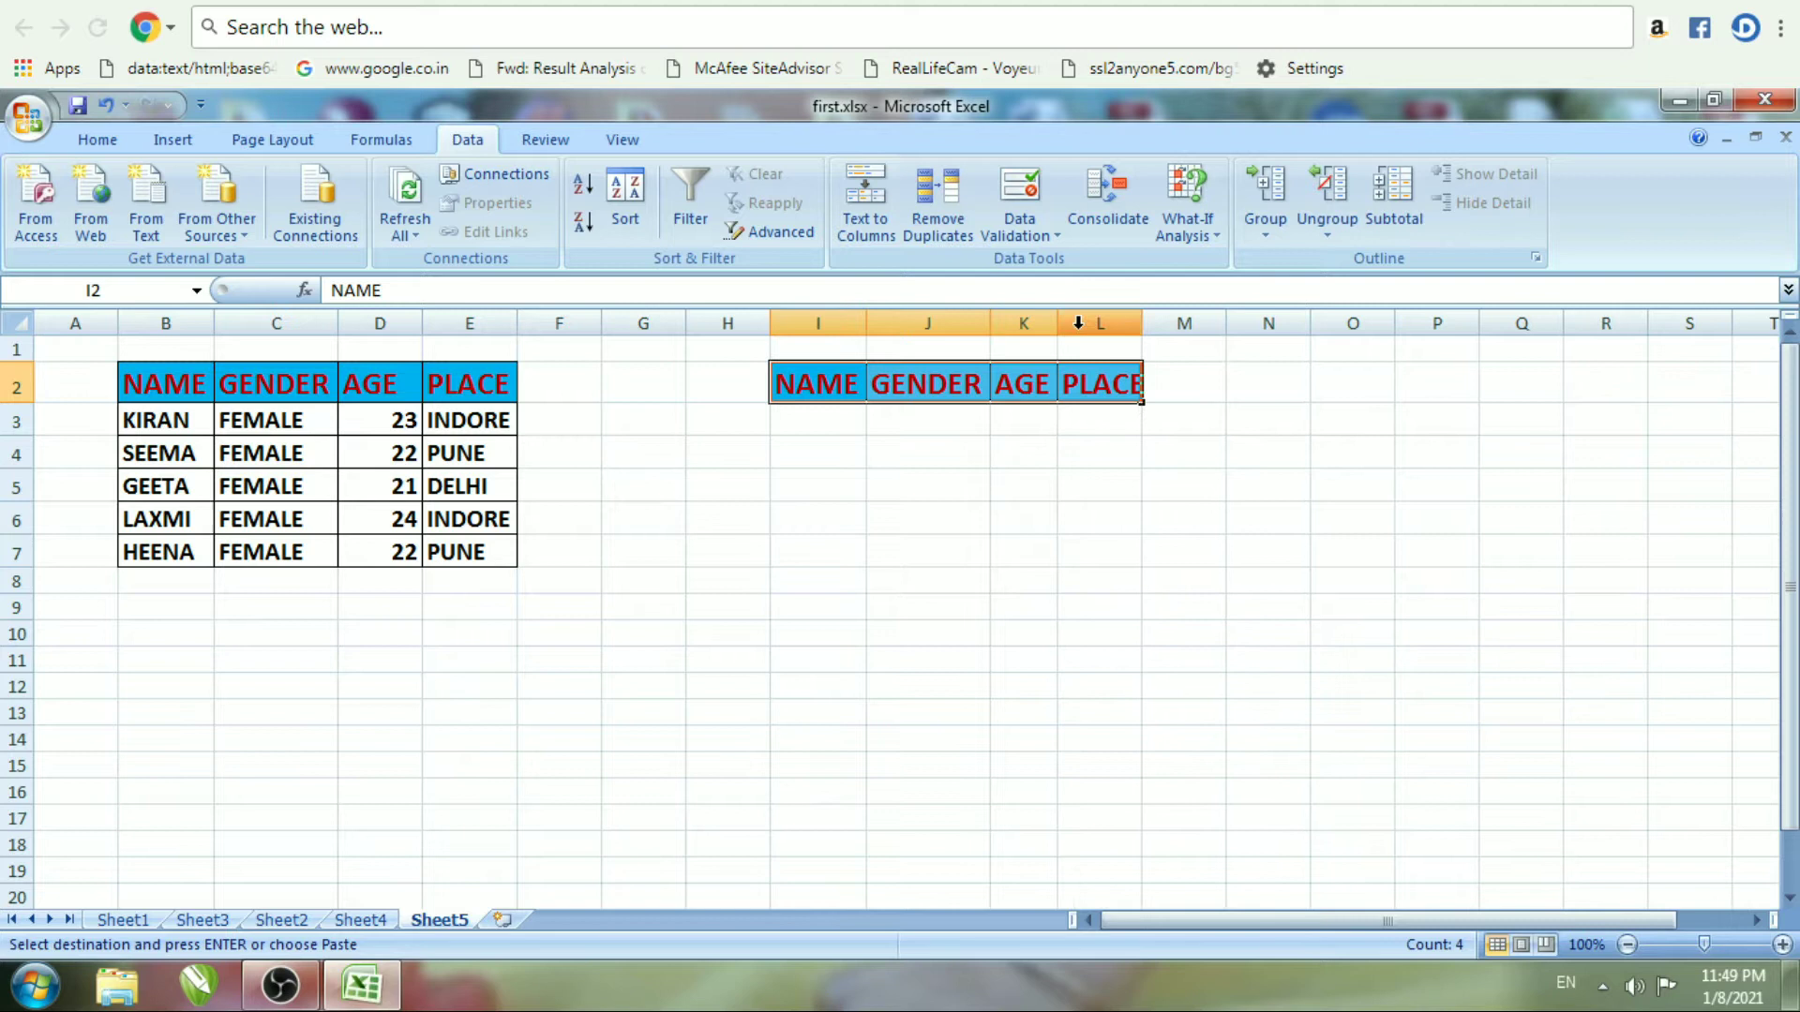
double_click(1141, 323)
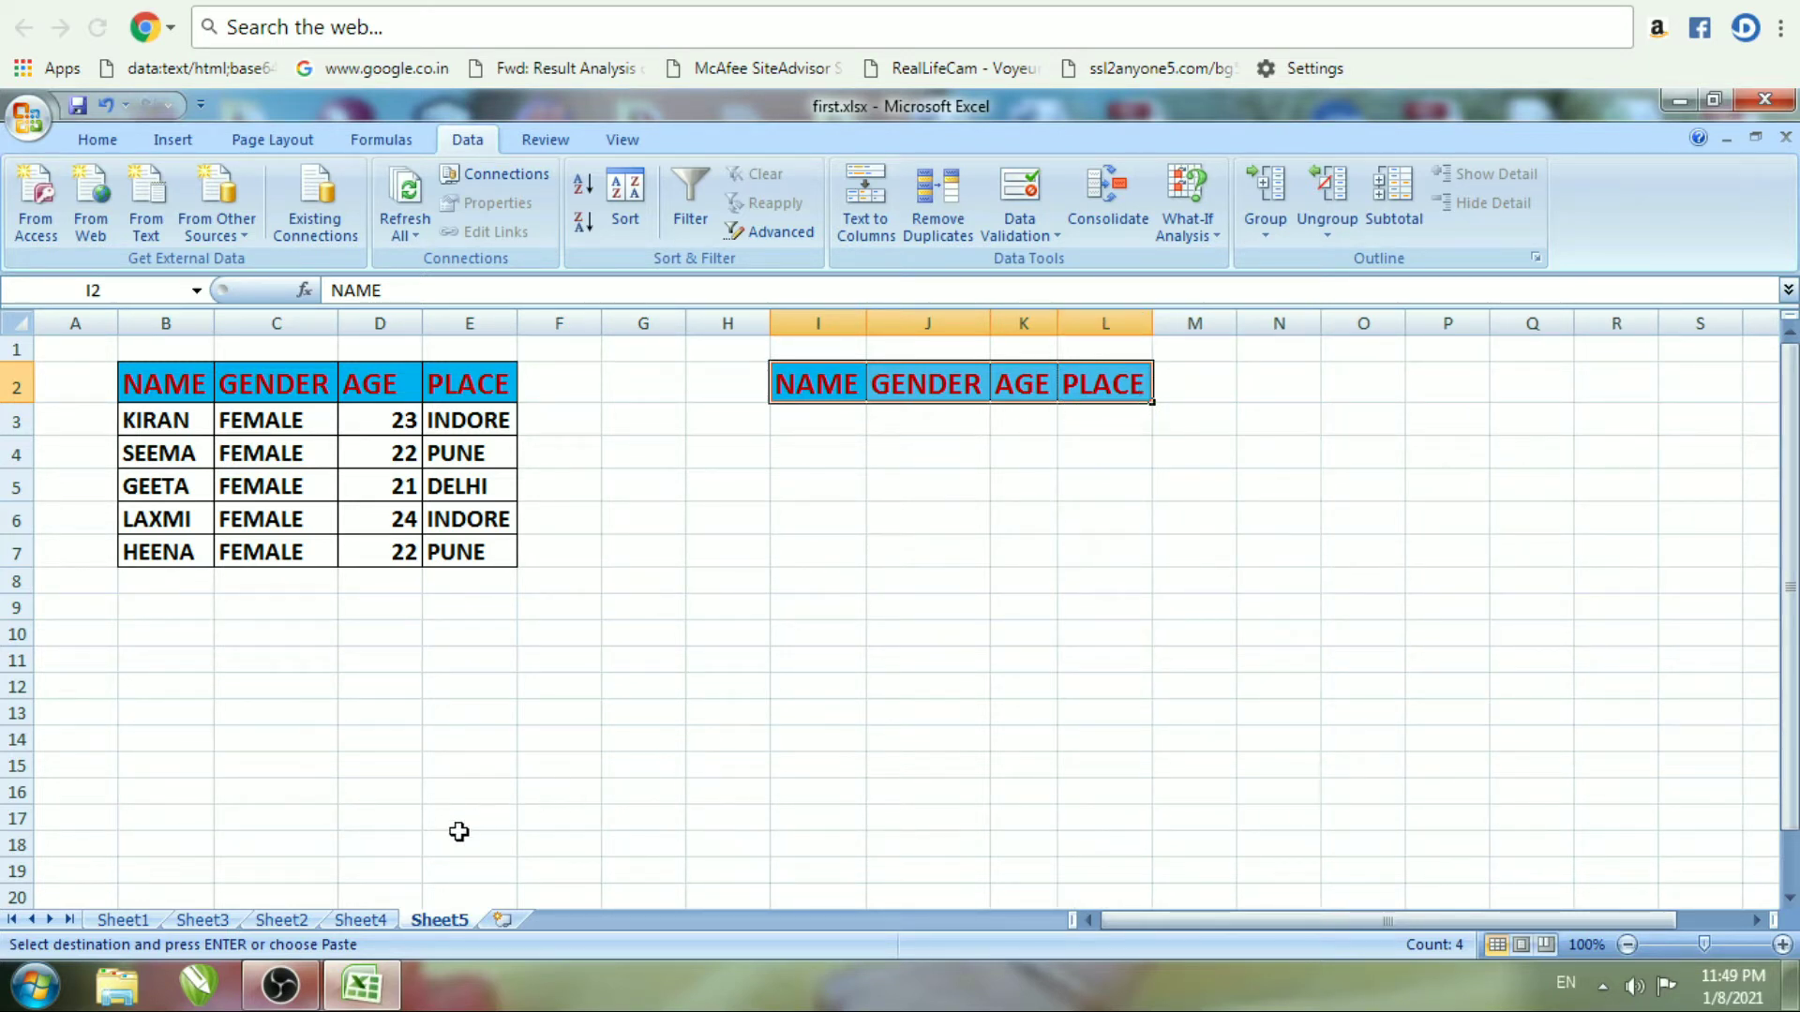
Copy the PLACE header from D2 to J3 on Sheet4 and autofit column J to it
left_click(379, 921)
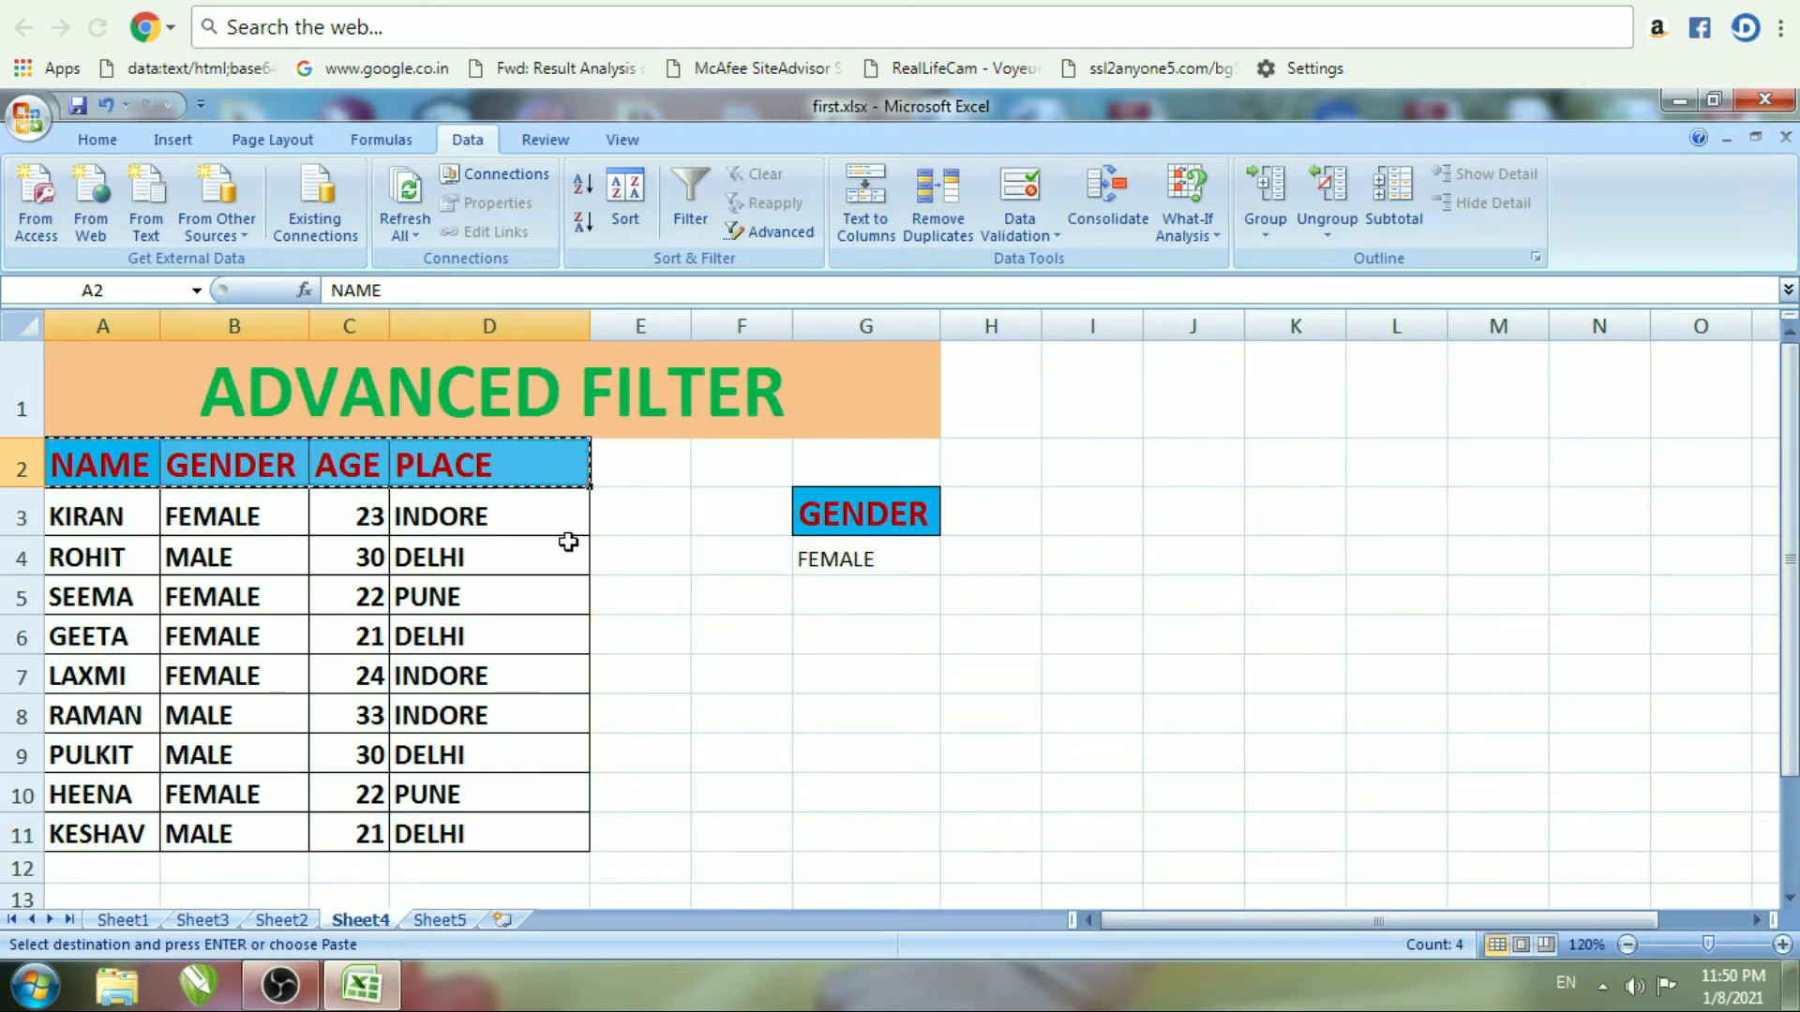
left_click(625, 587)
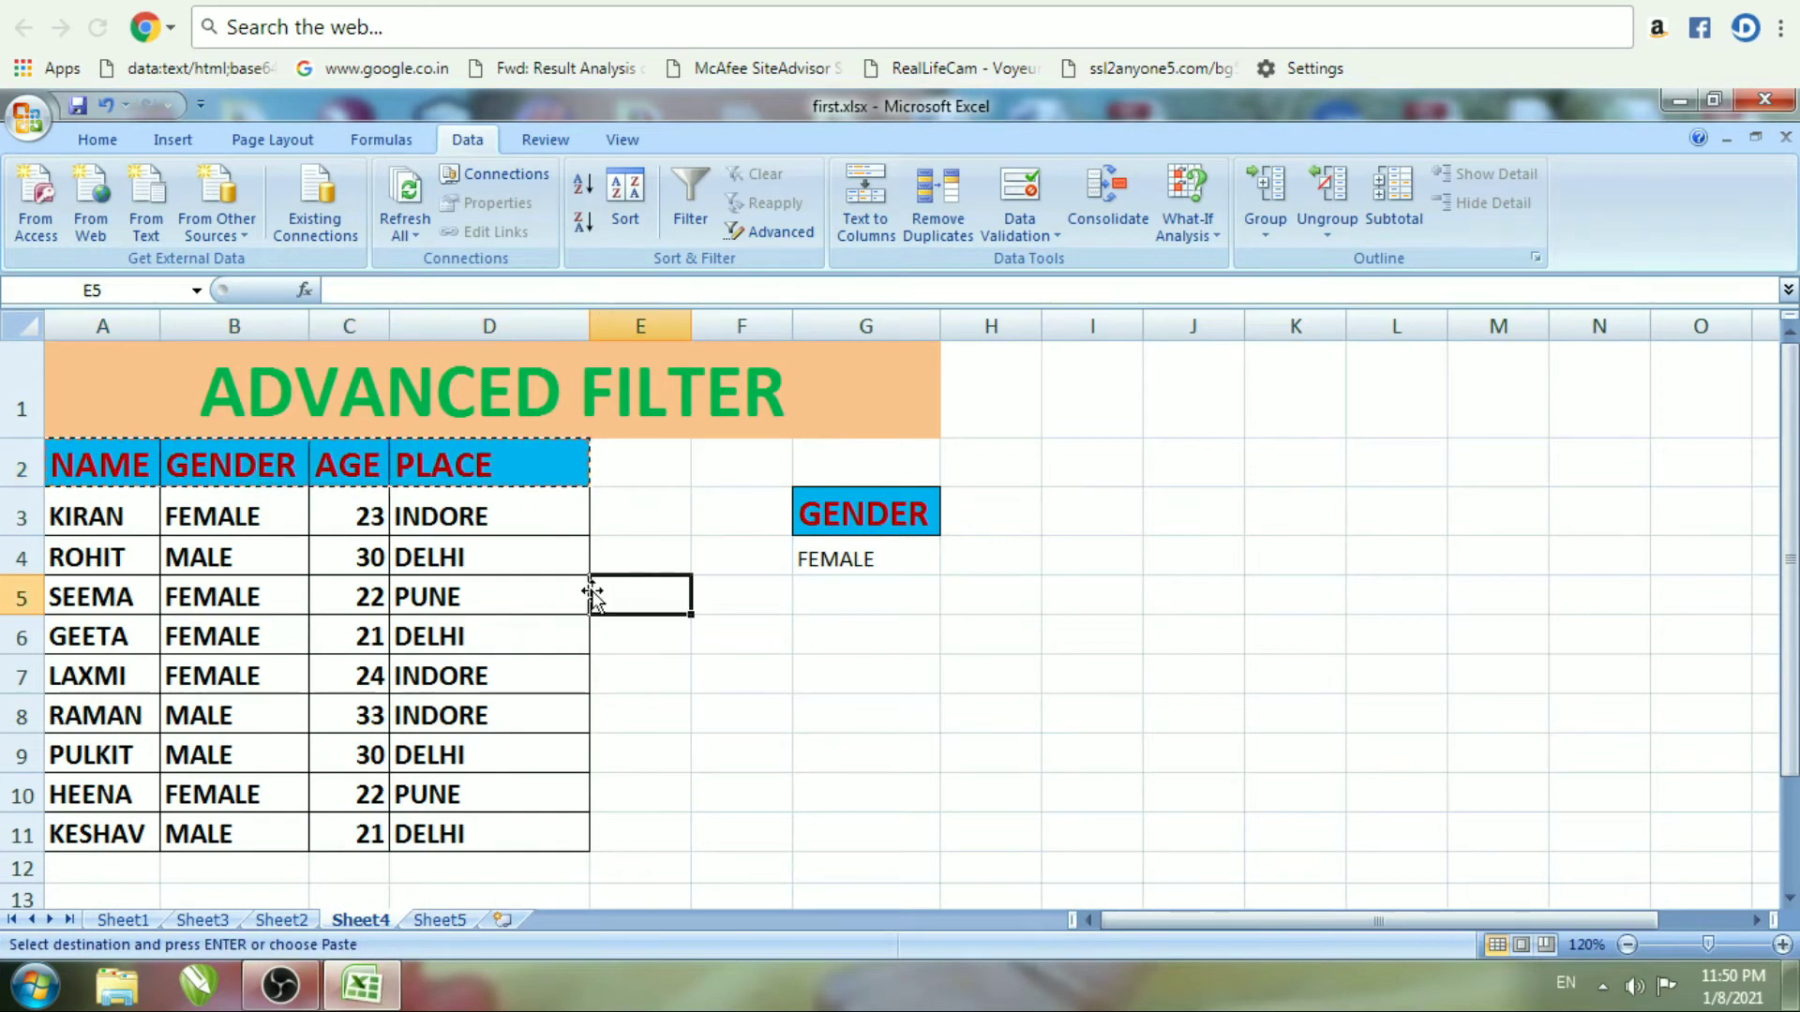
left_click(466, 472)
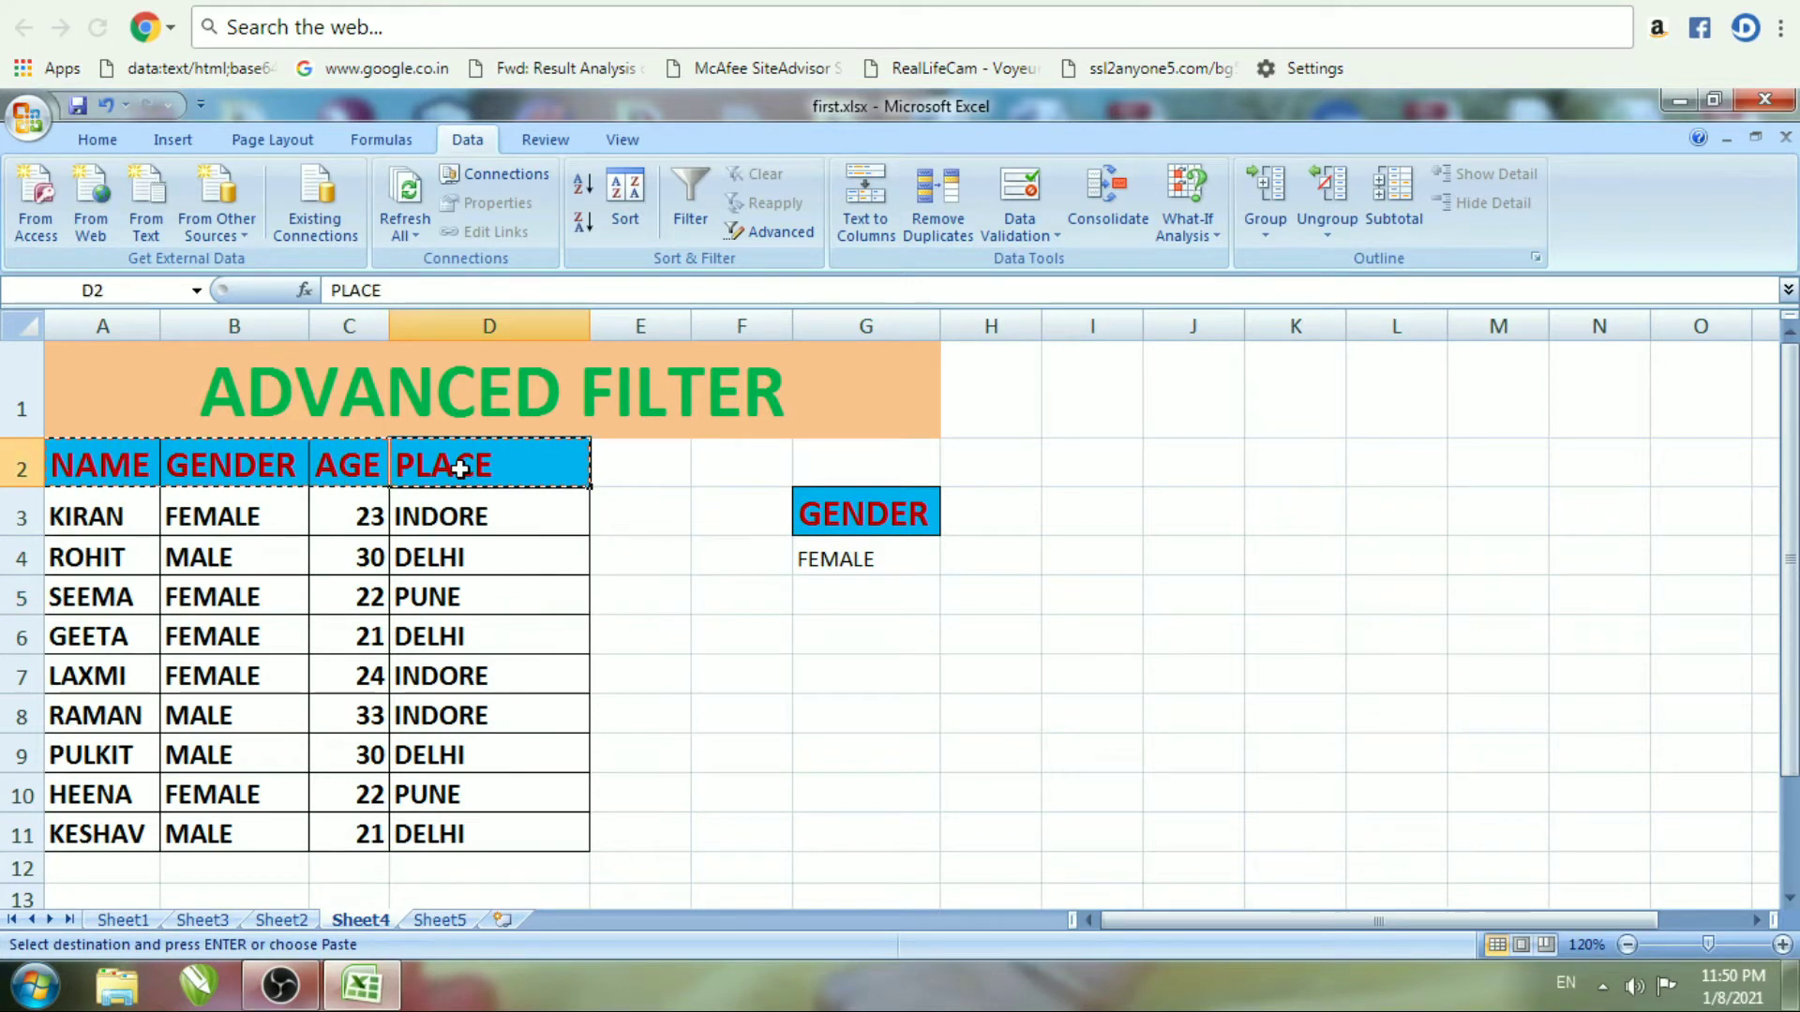
left_click(523, 708)
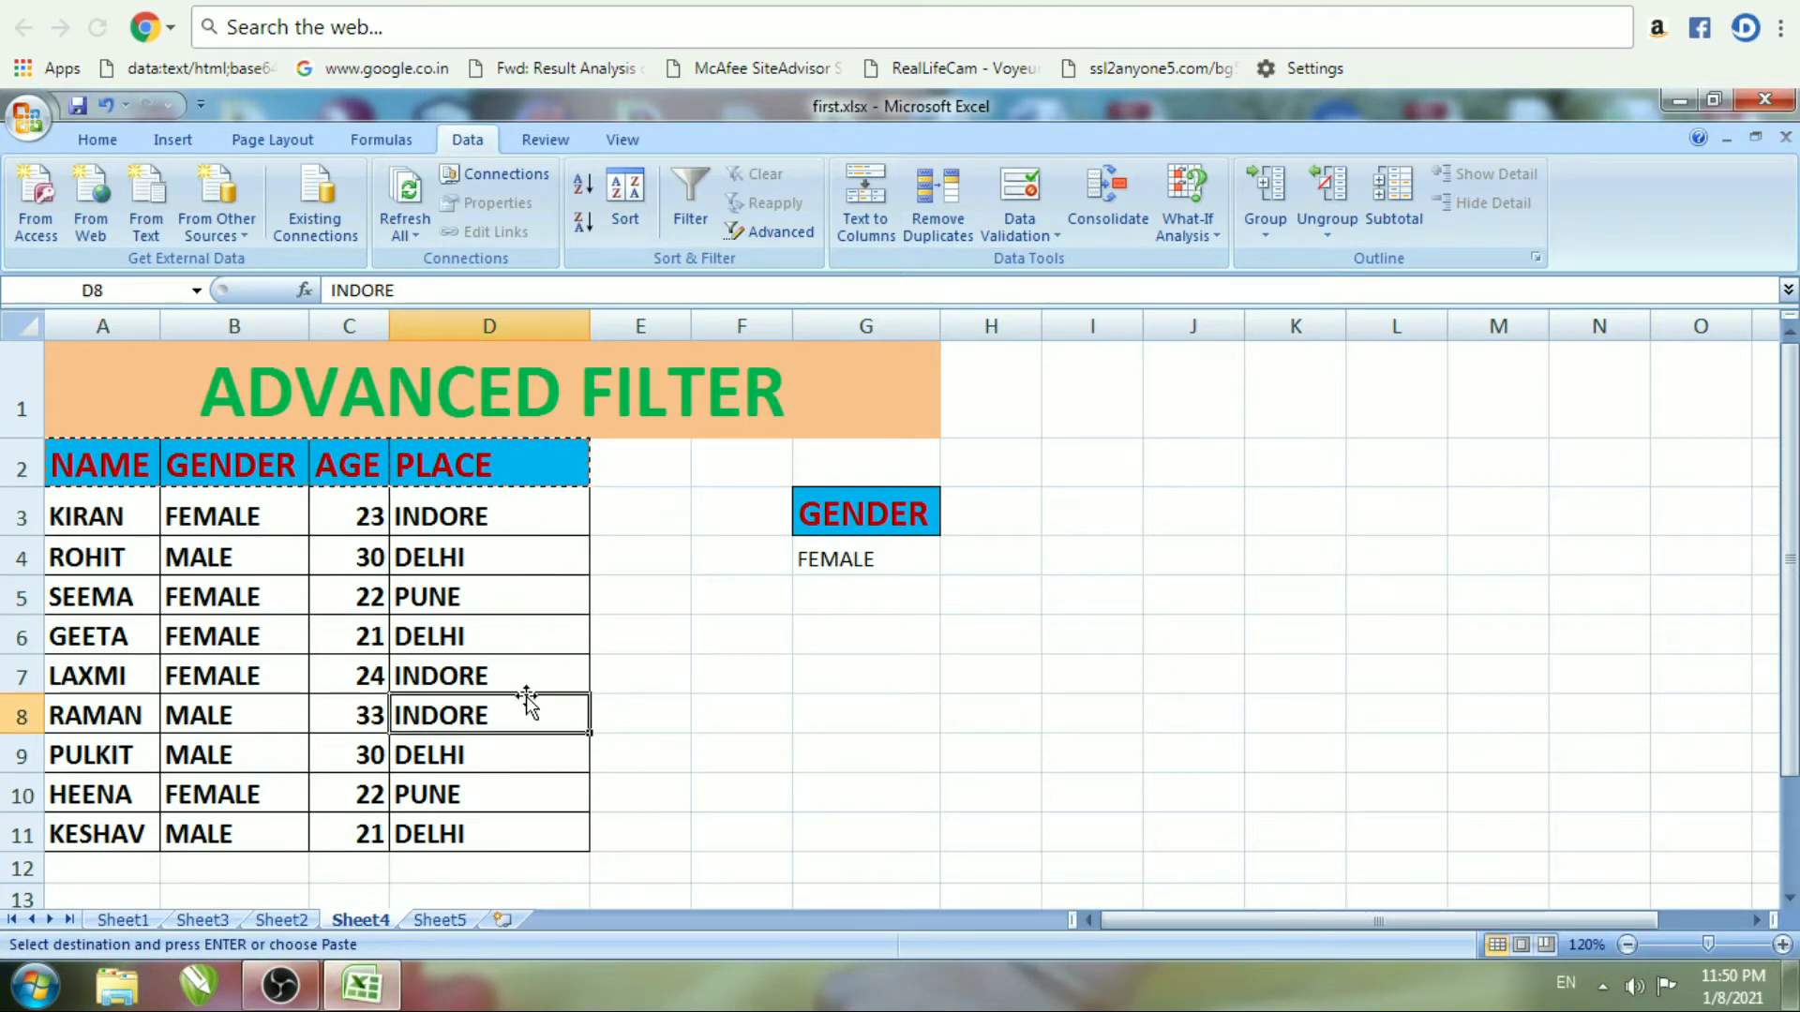
left_click(466, 475)
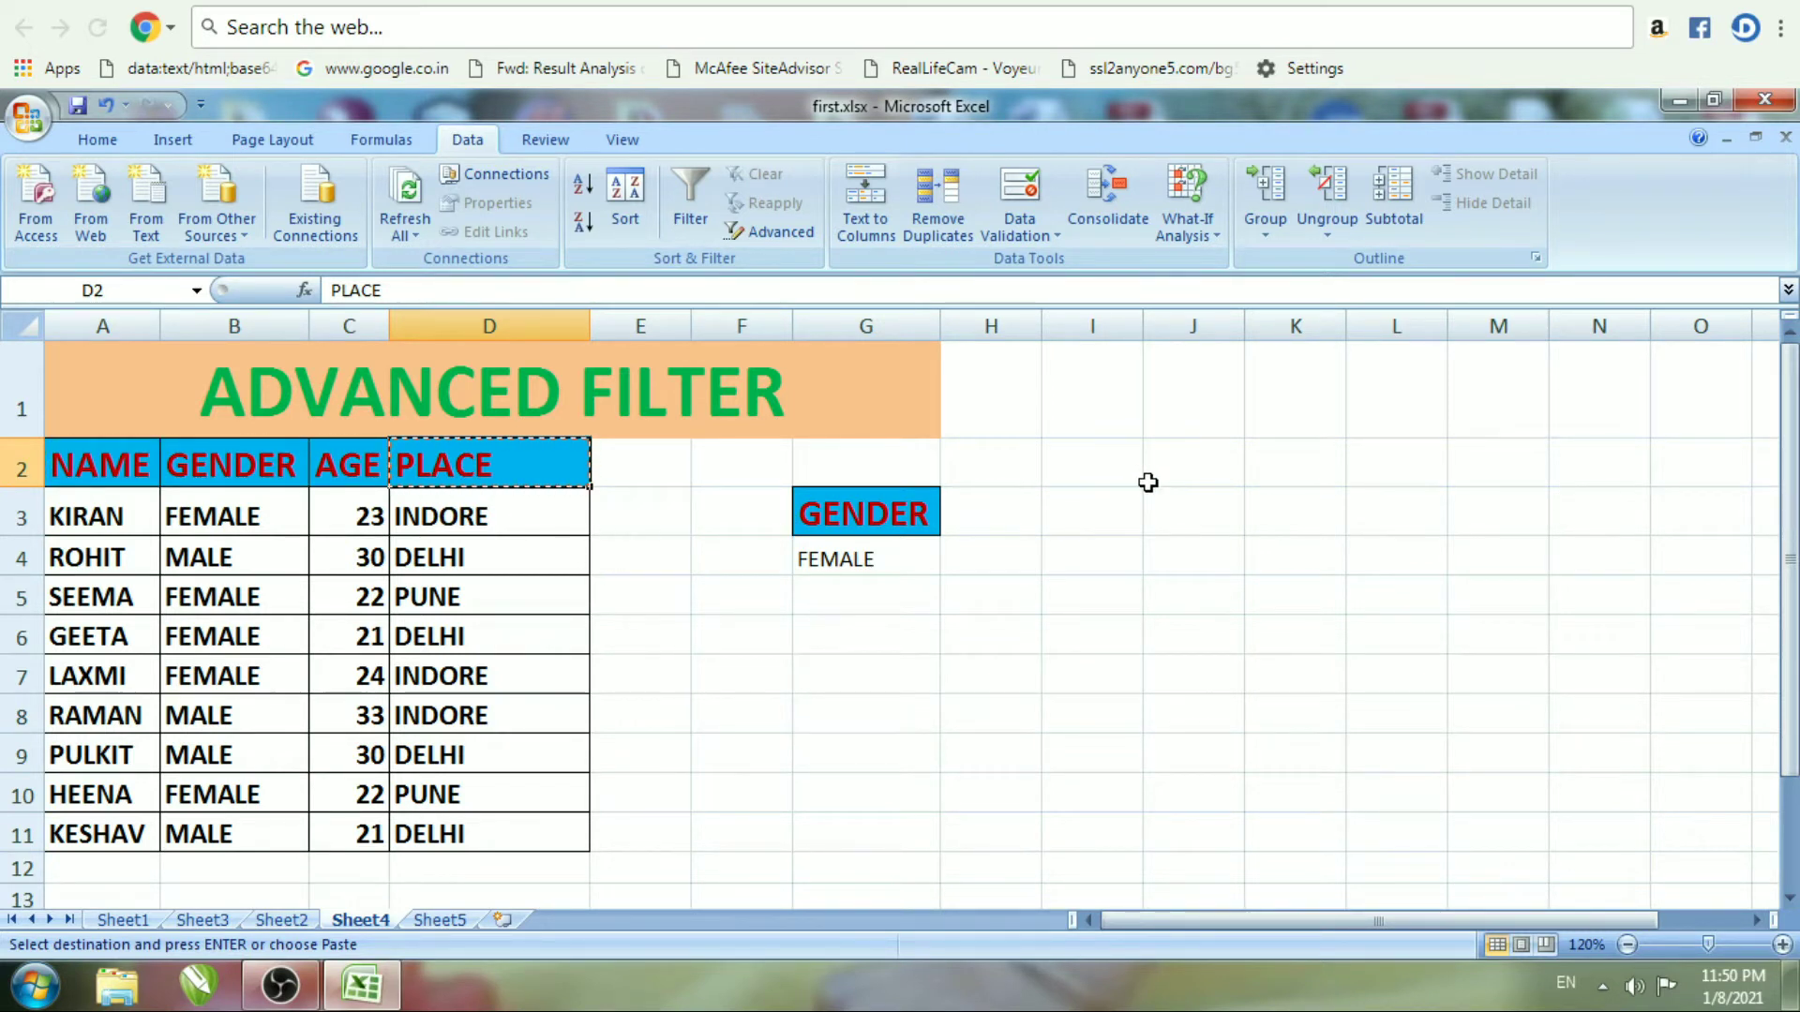
left_click(1180, 512)
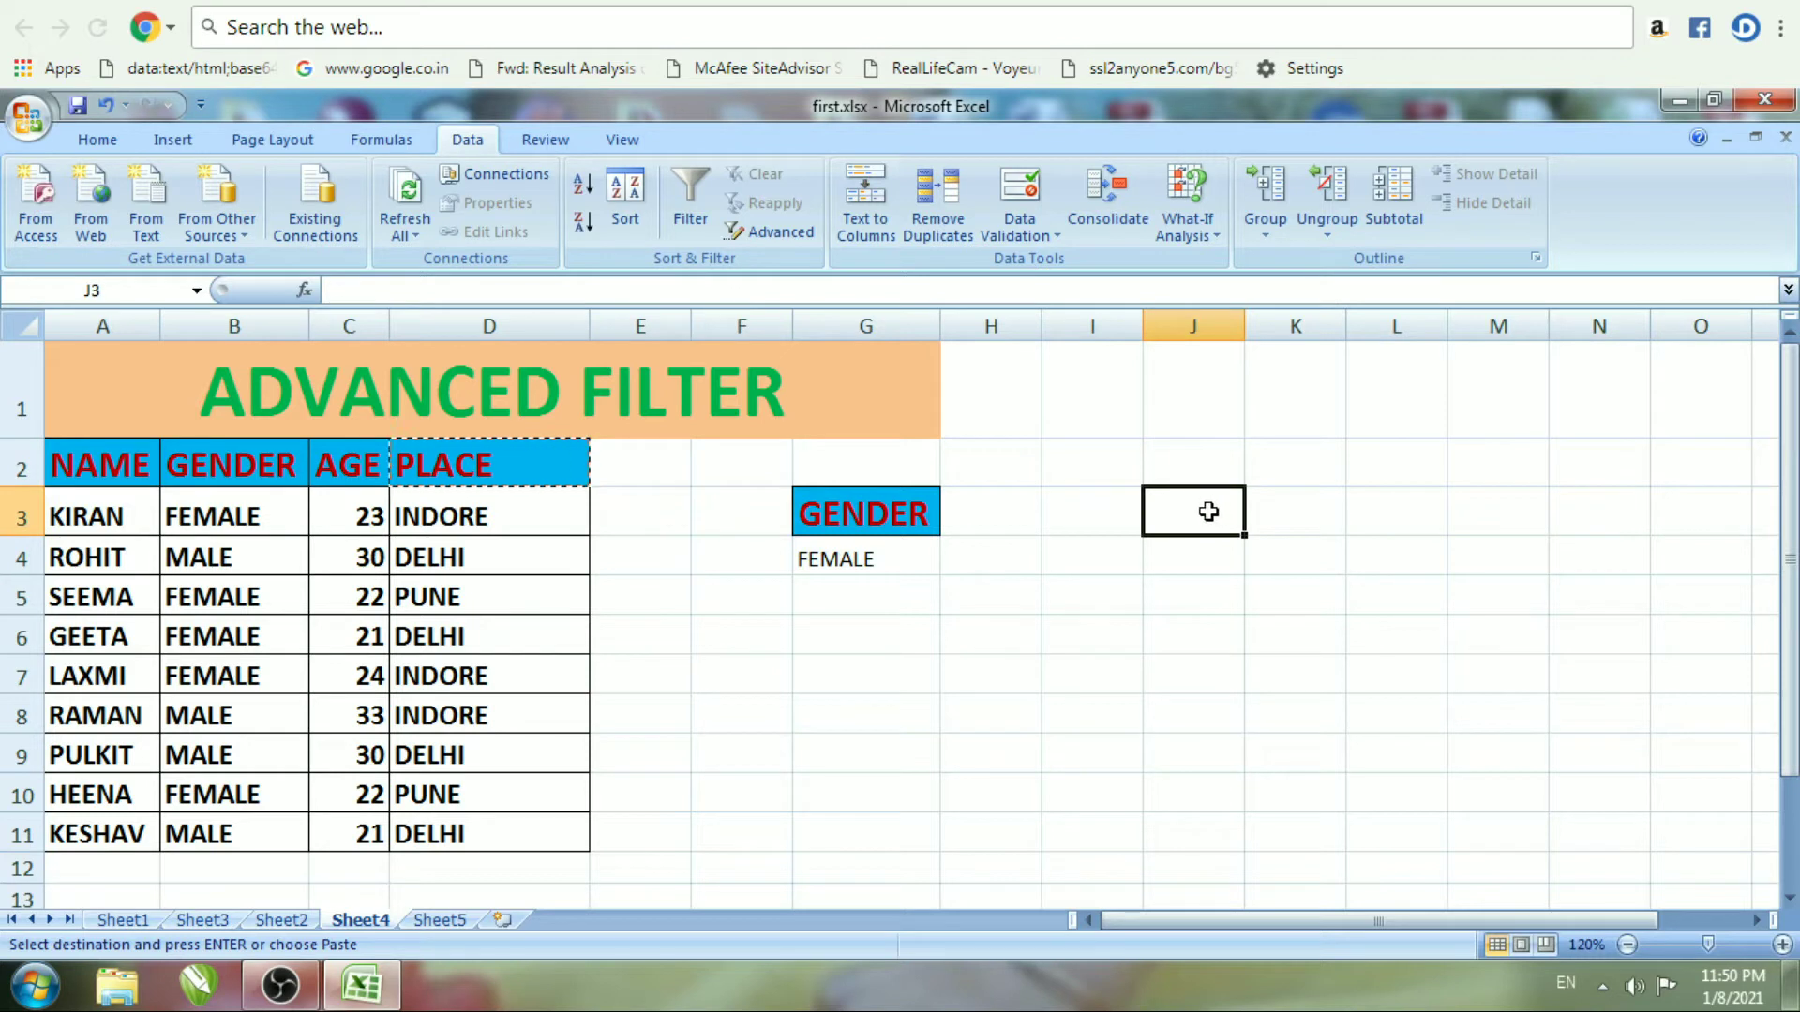
key("ctrl+v")
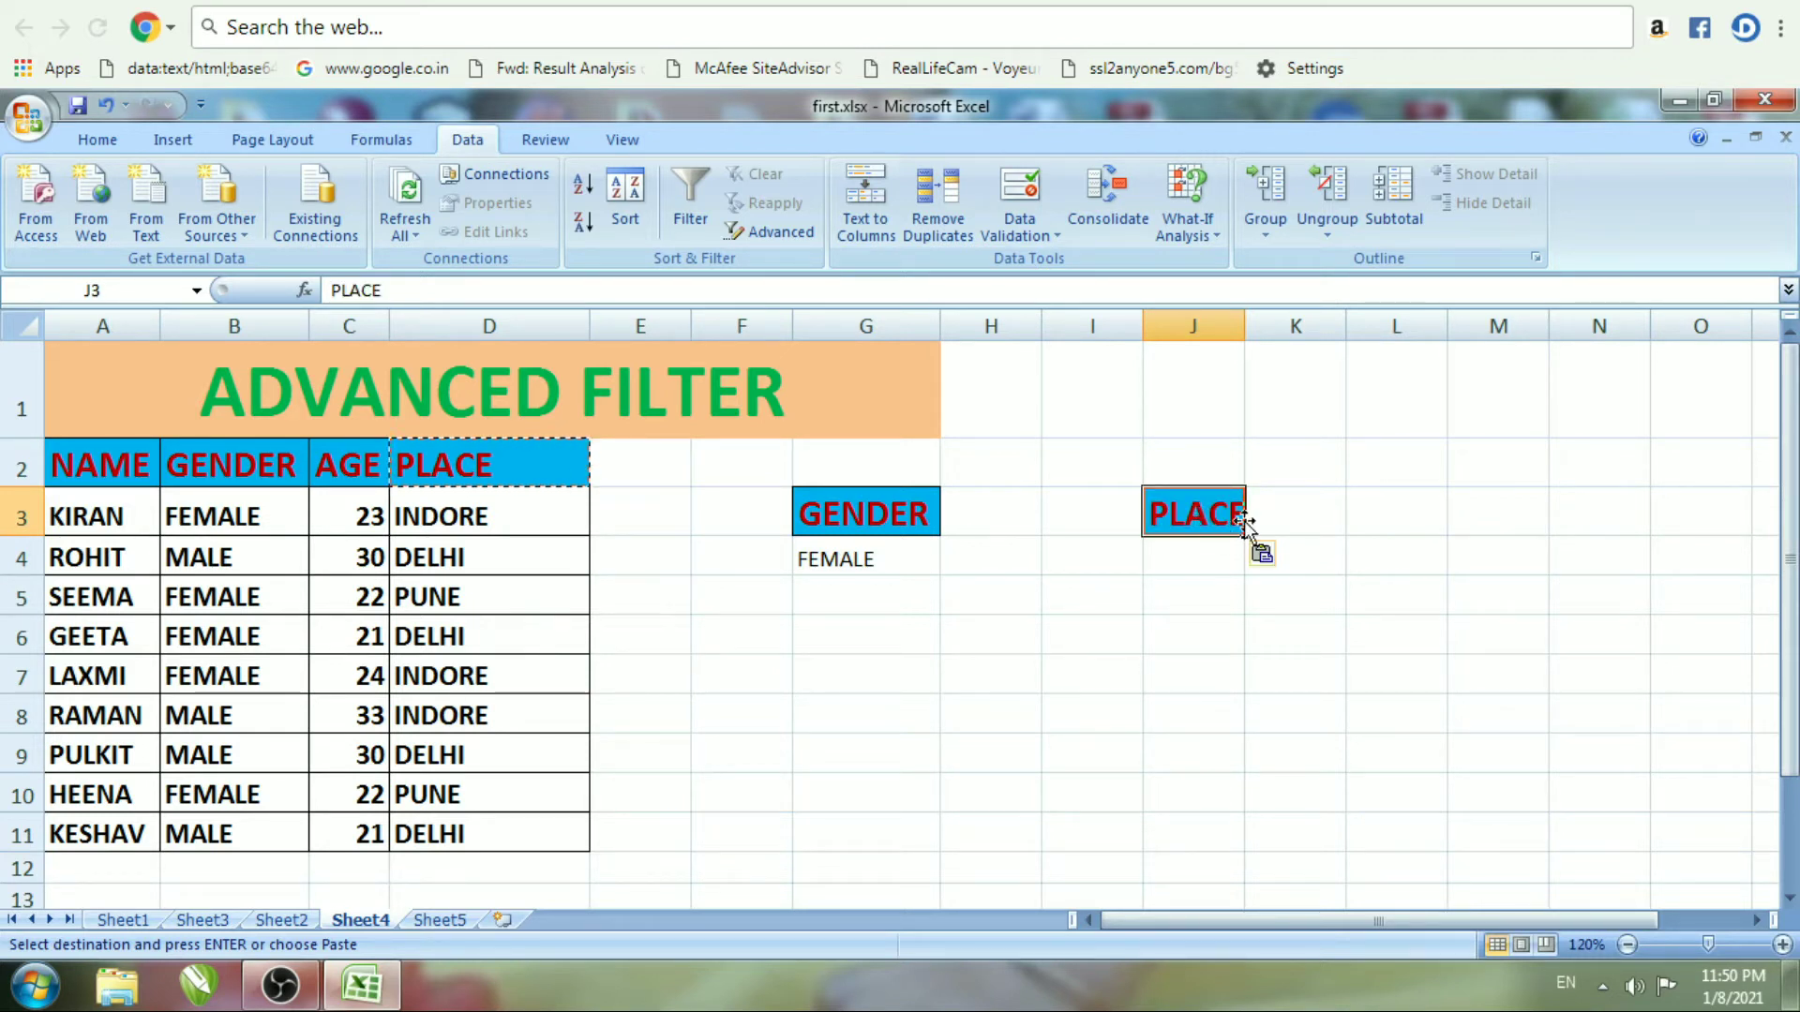
double_click(1245, 328)
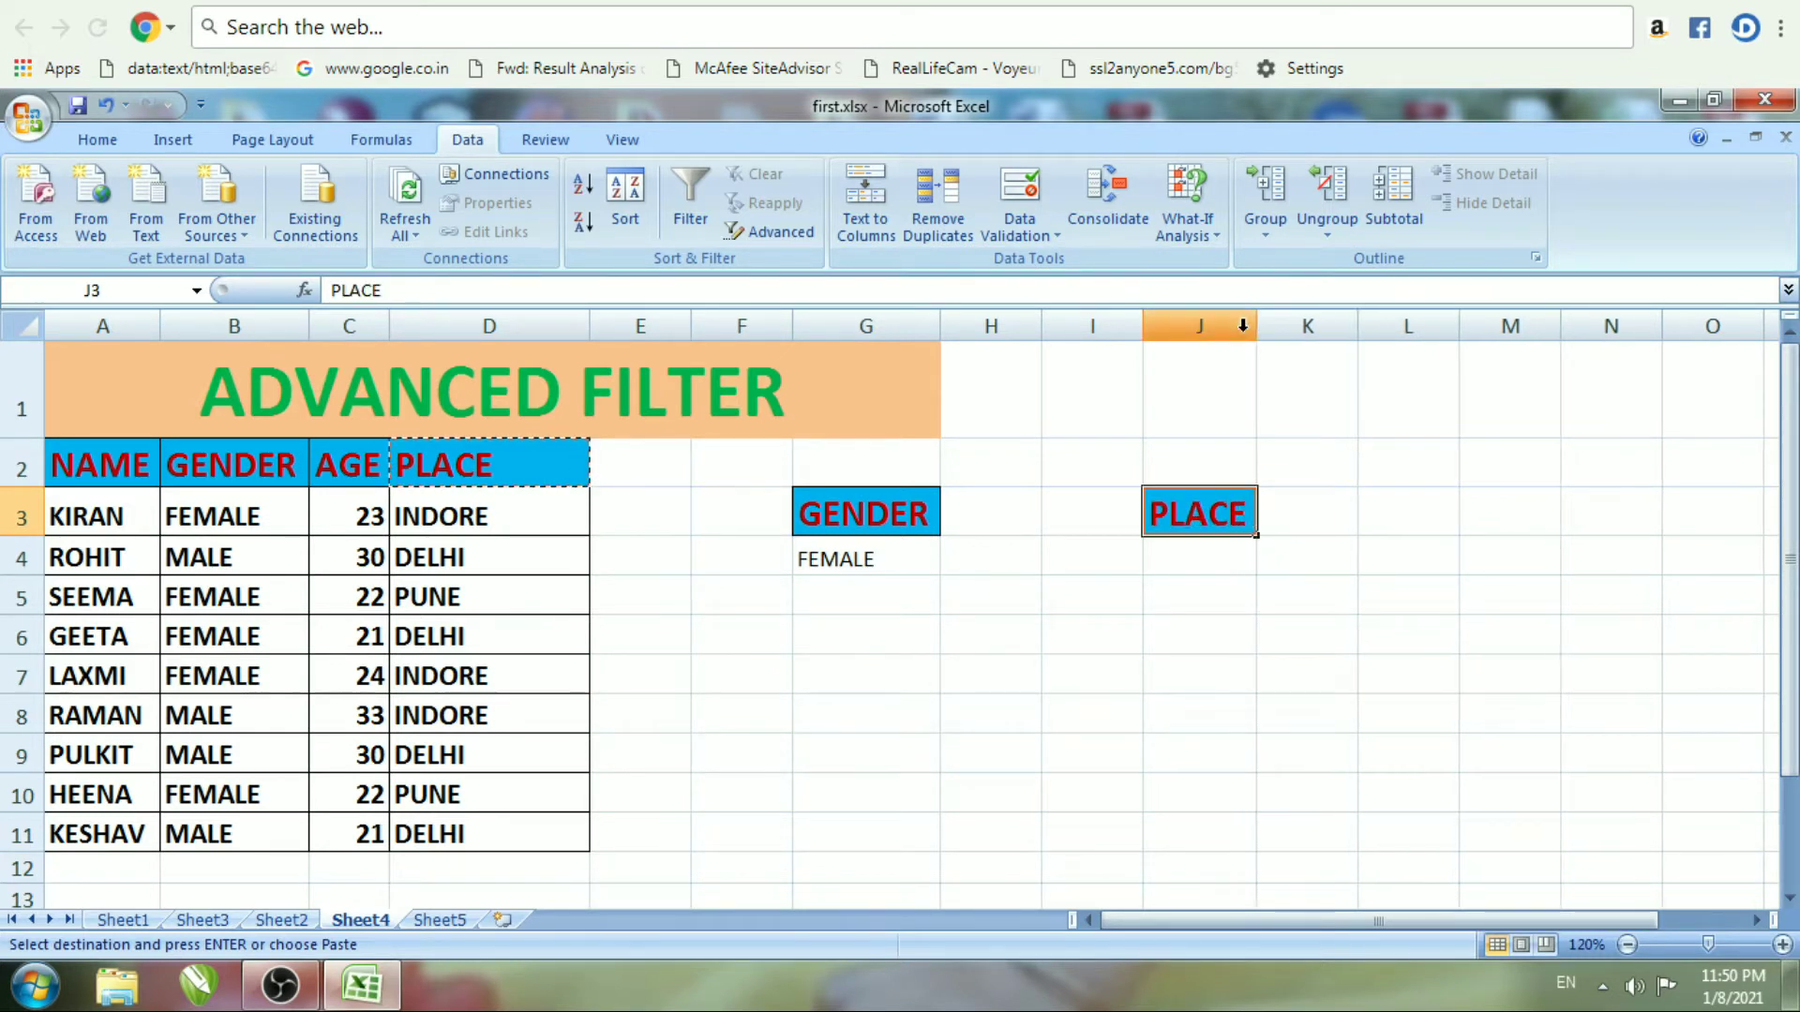
Enter INDORE in cell J4 as the criterion below the copied PLACE header
left_click(1173, 557)
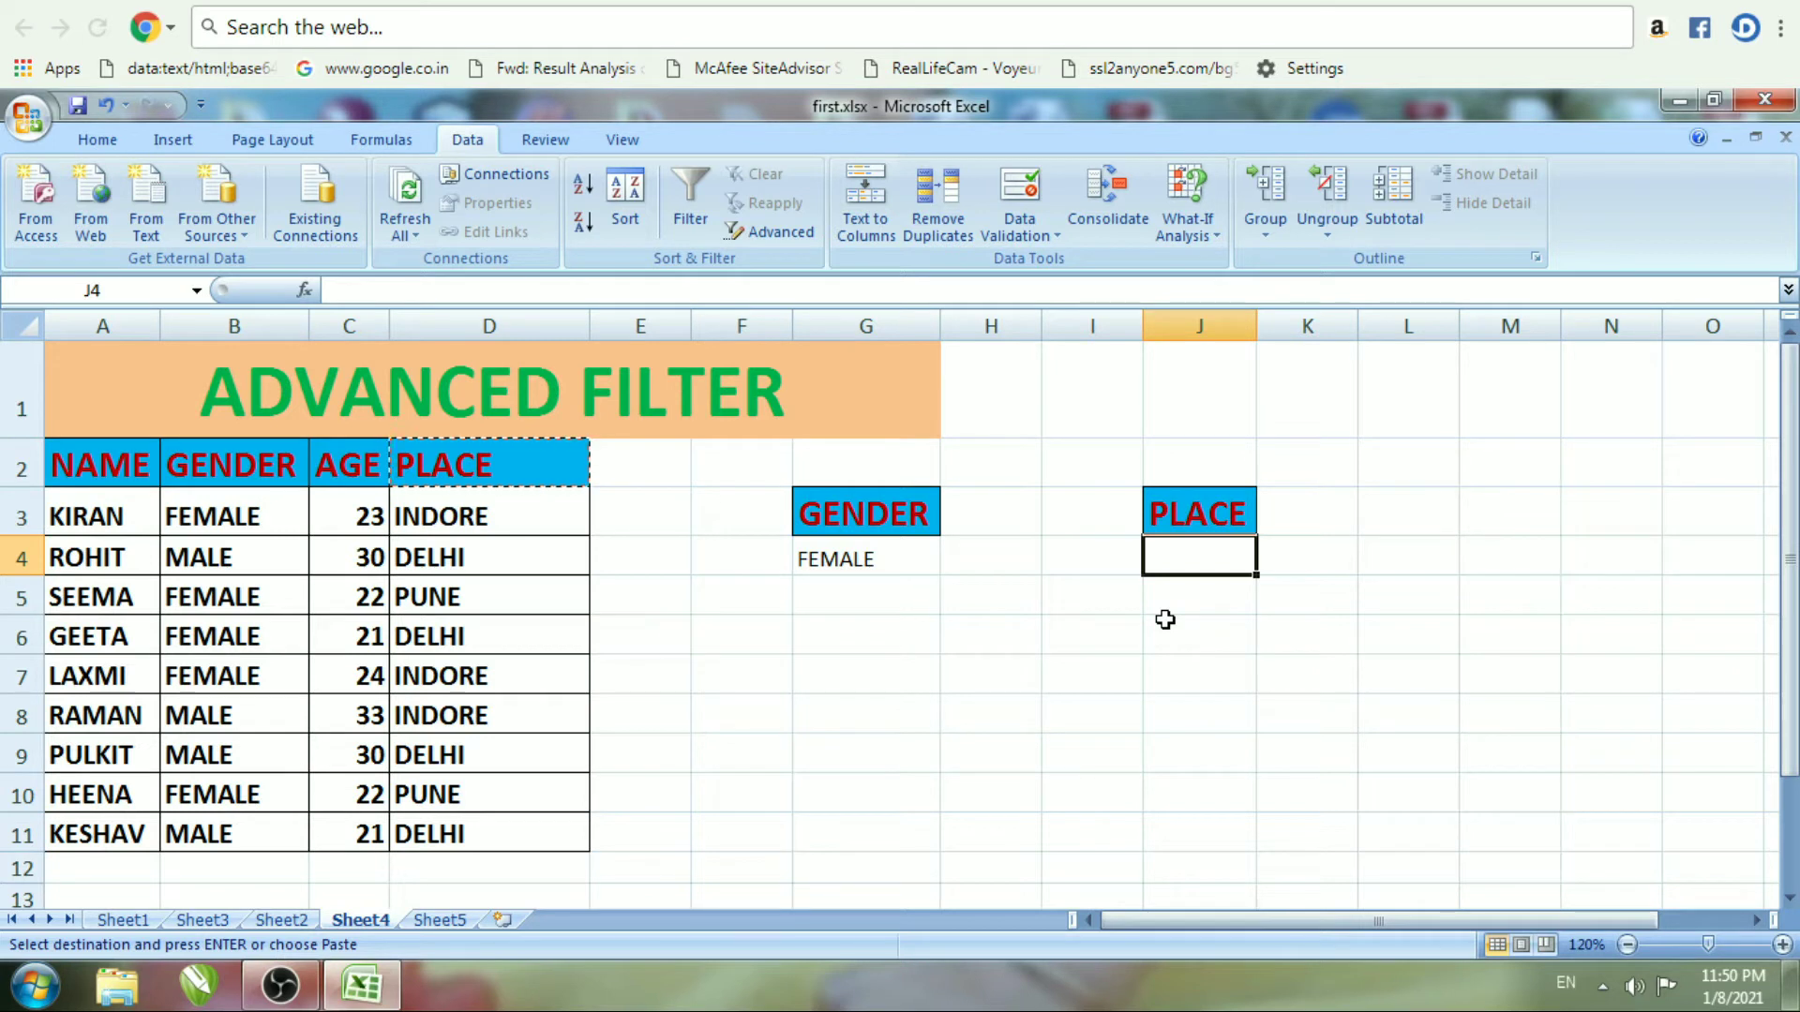
type("INDORE")
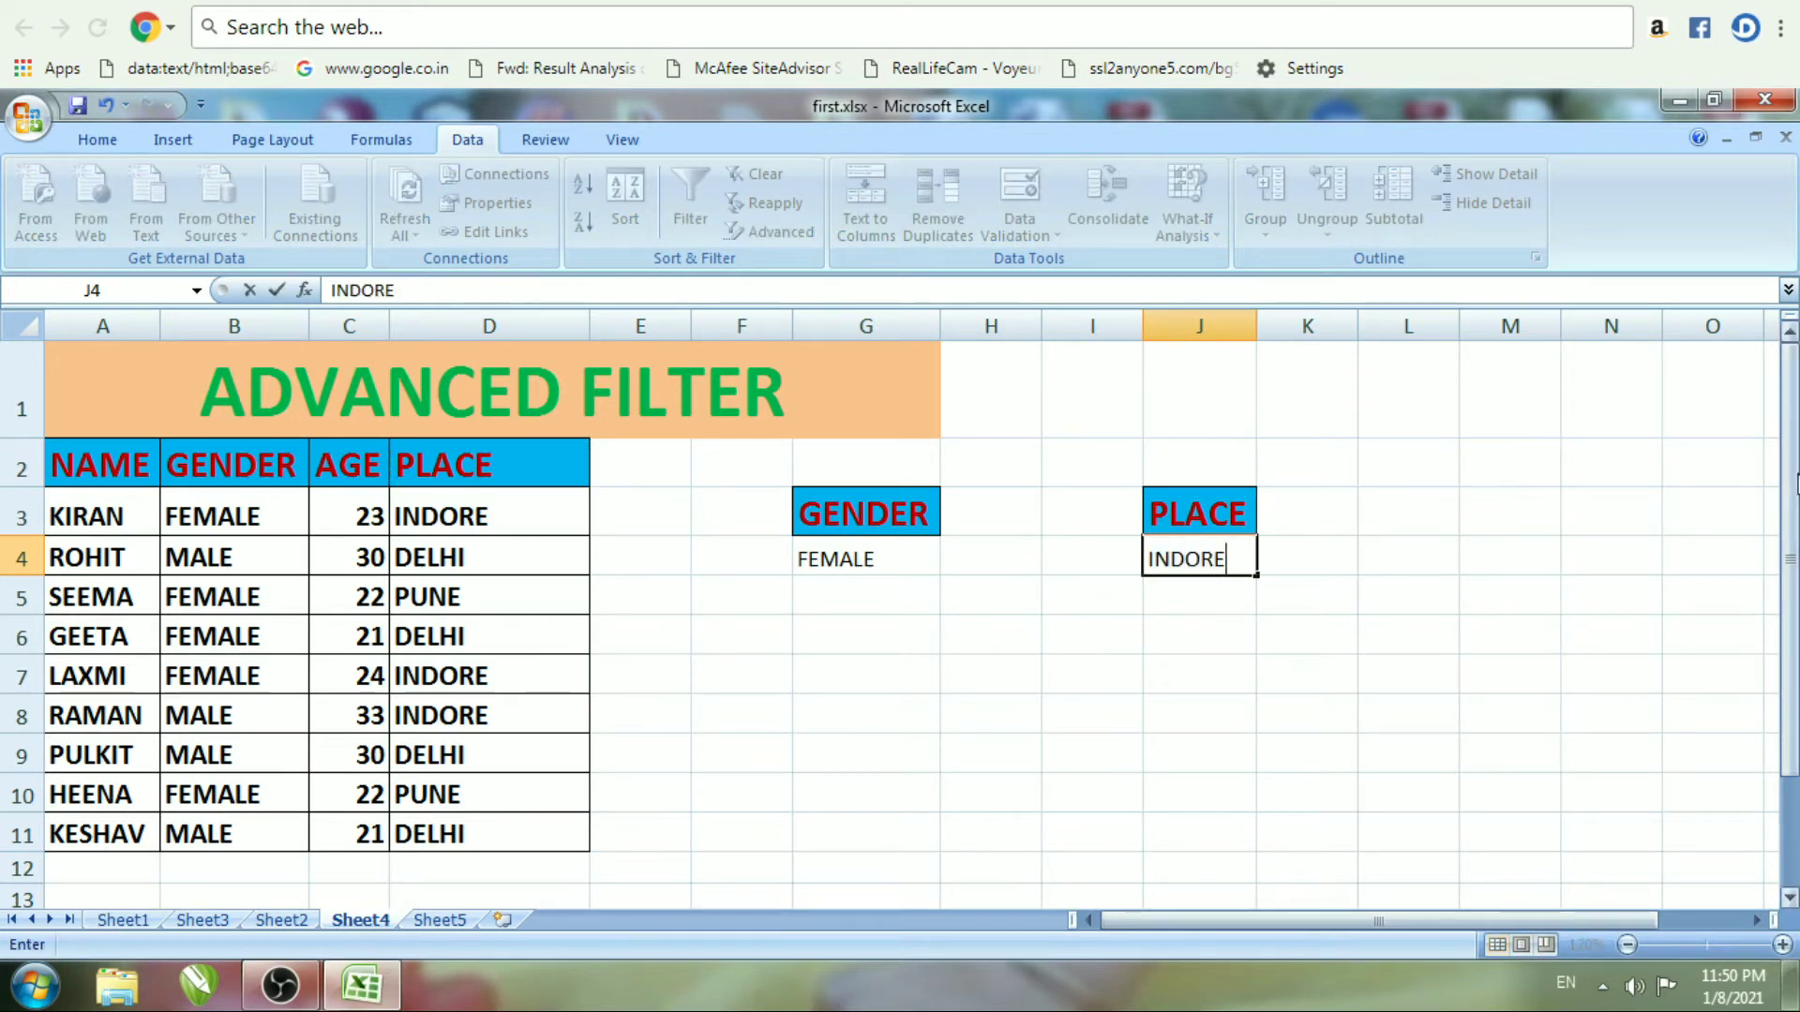
left_click(1149, 710)
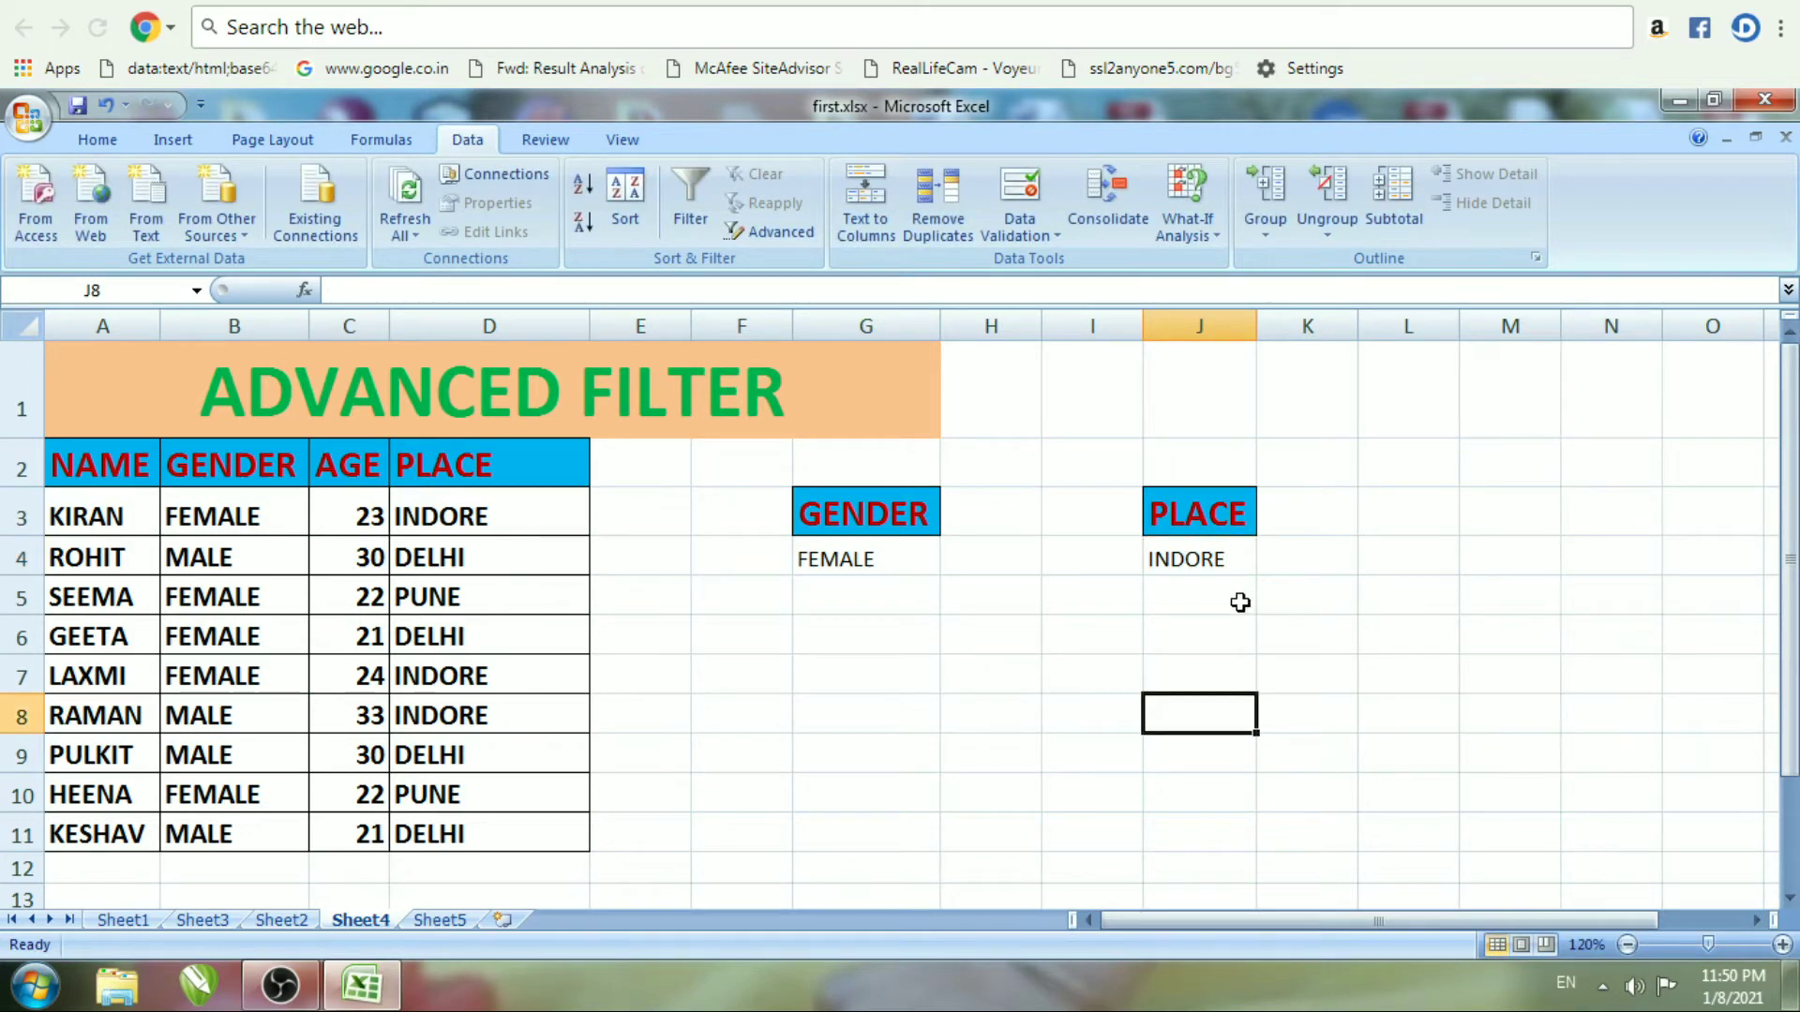
Start an Advanced Filter from cell J4 on Sheet5 that copies to another location, with list range Sheet4!$A$2:$D$11
left_click(440, 921)
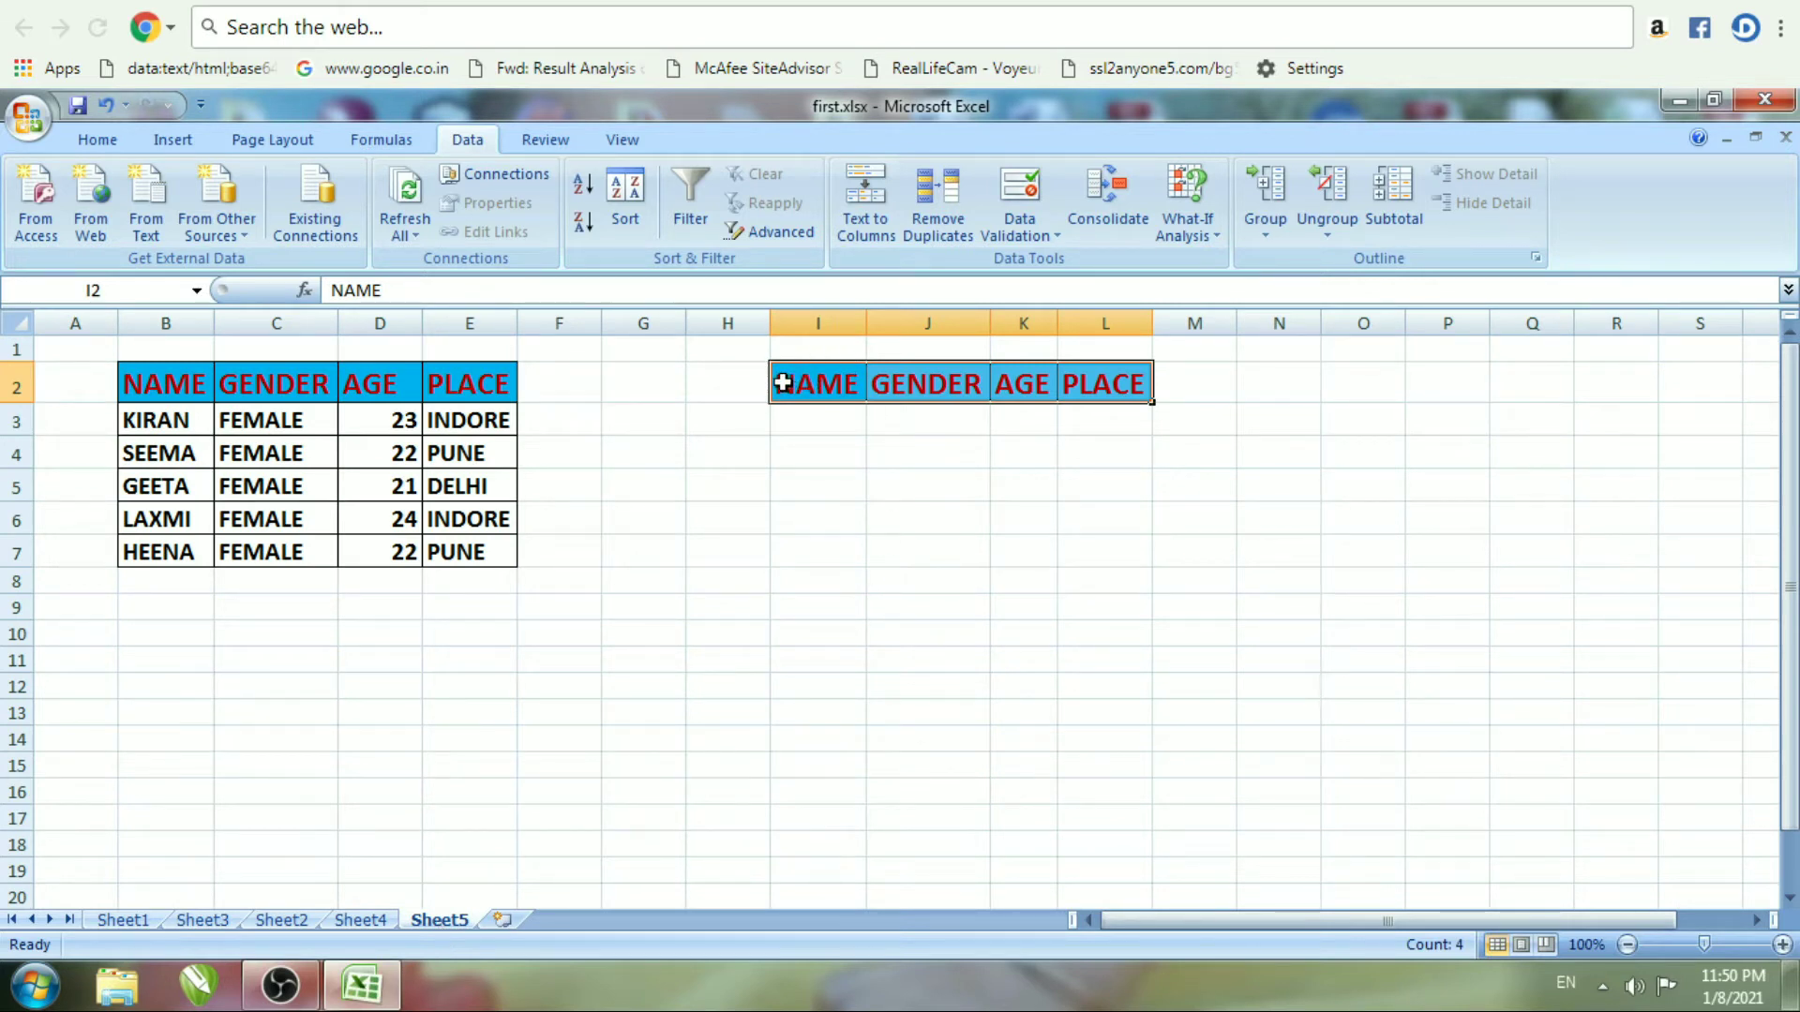
left_click(942, 460)
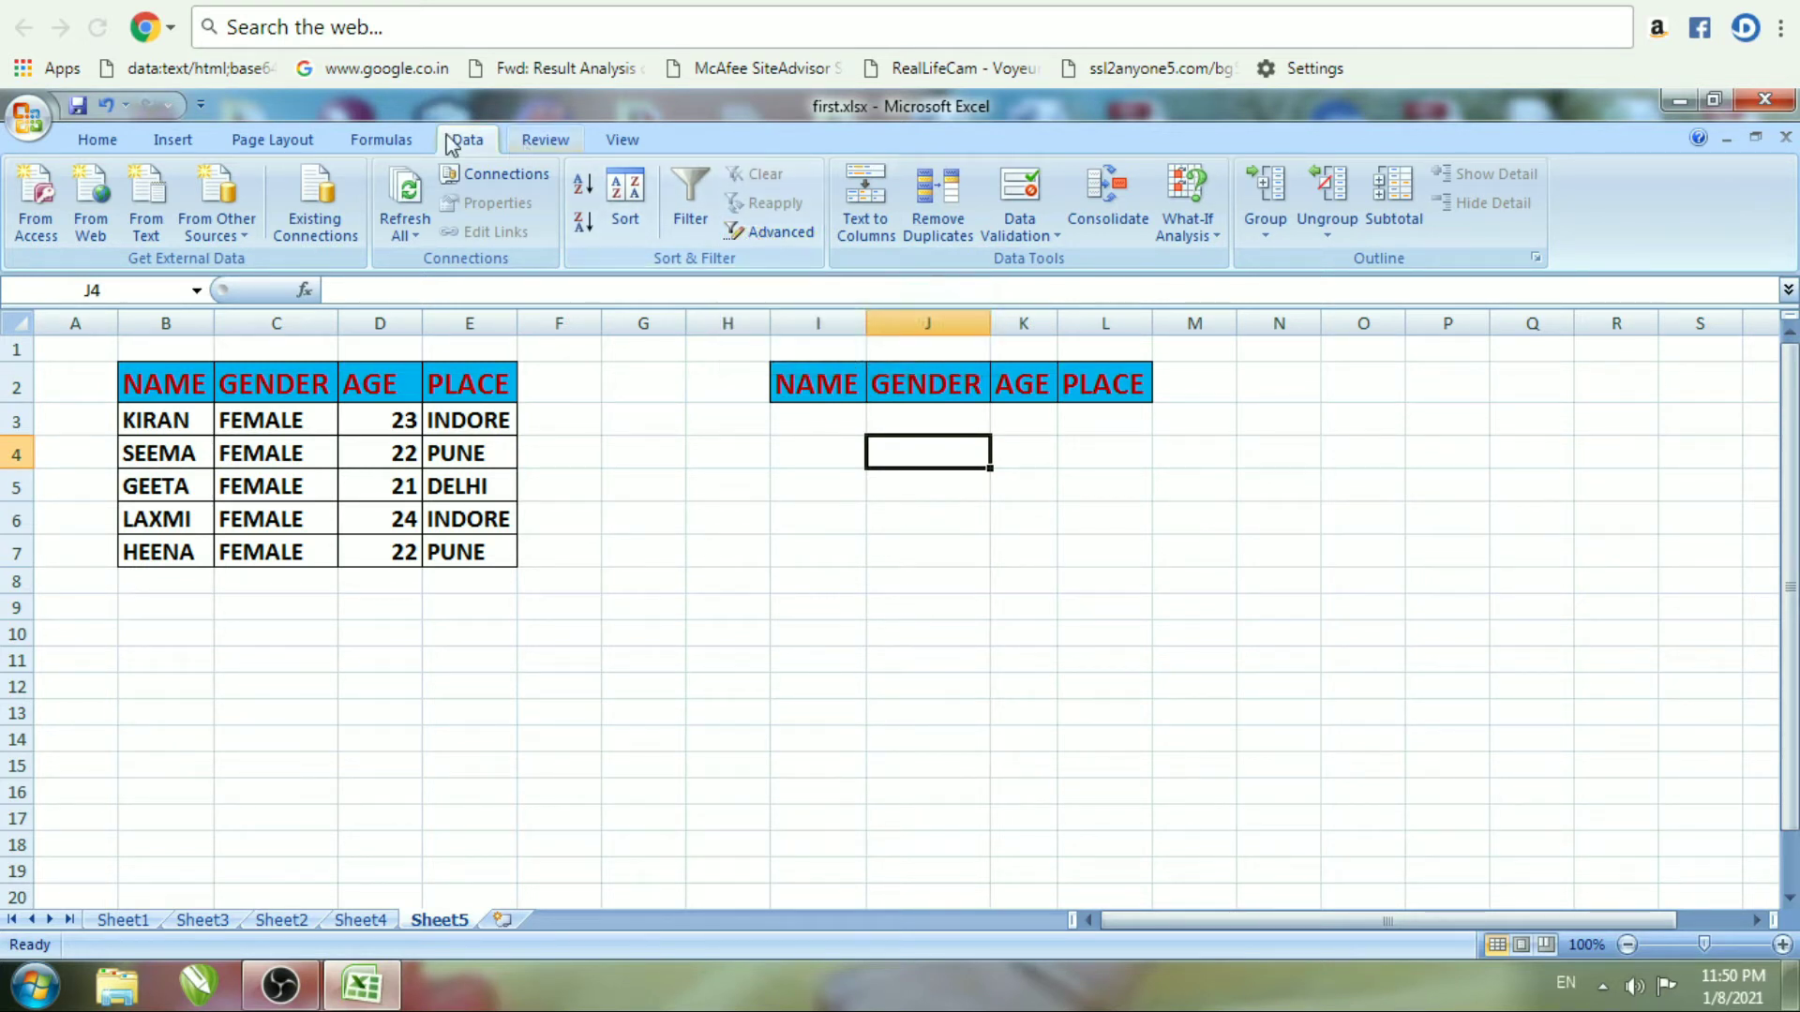
left_click(785, 234)
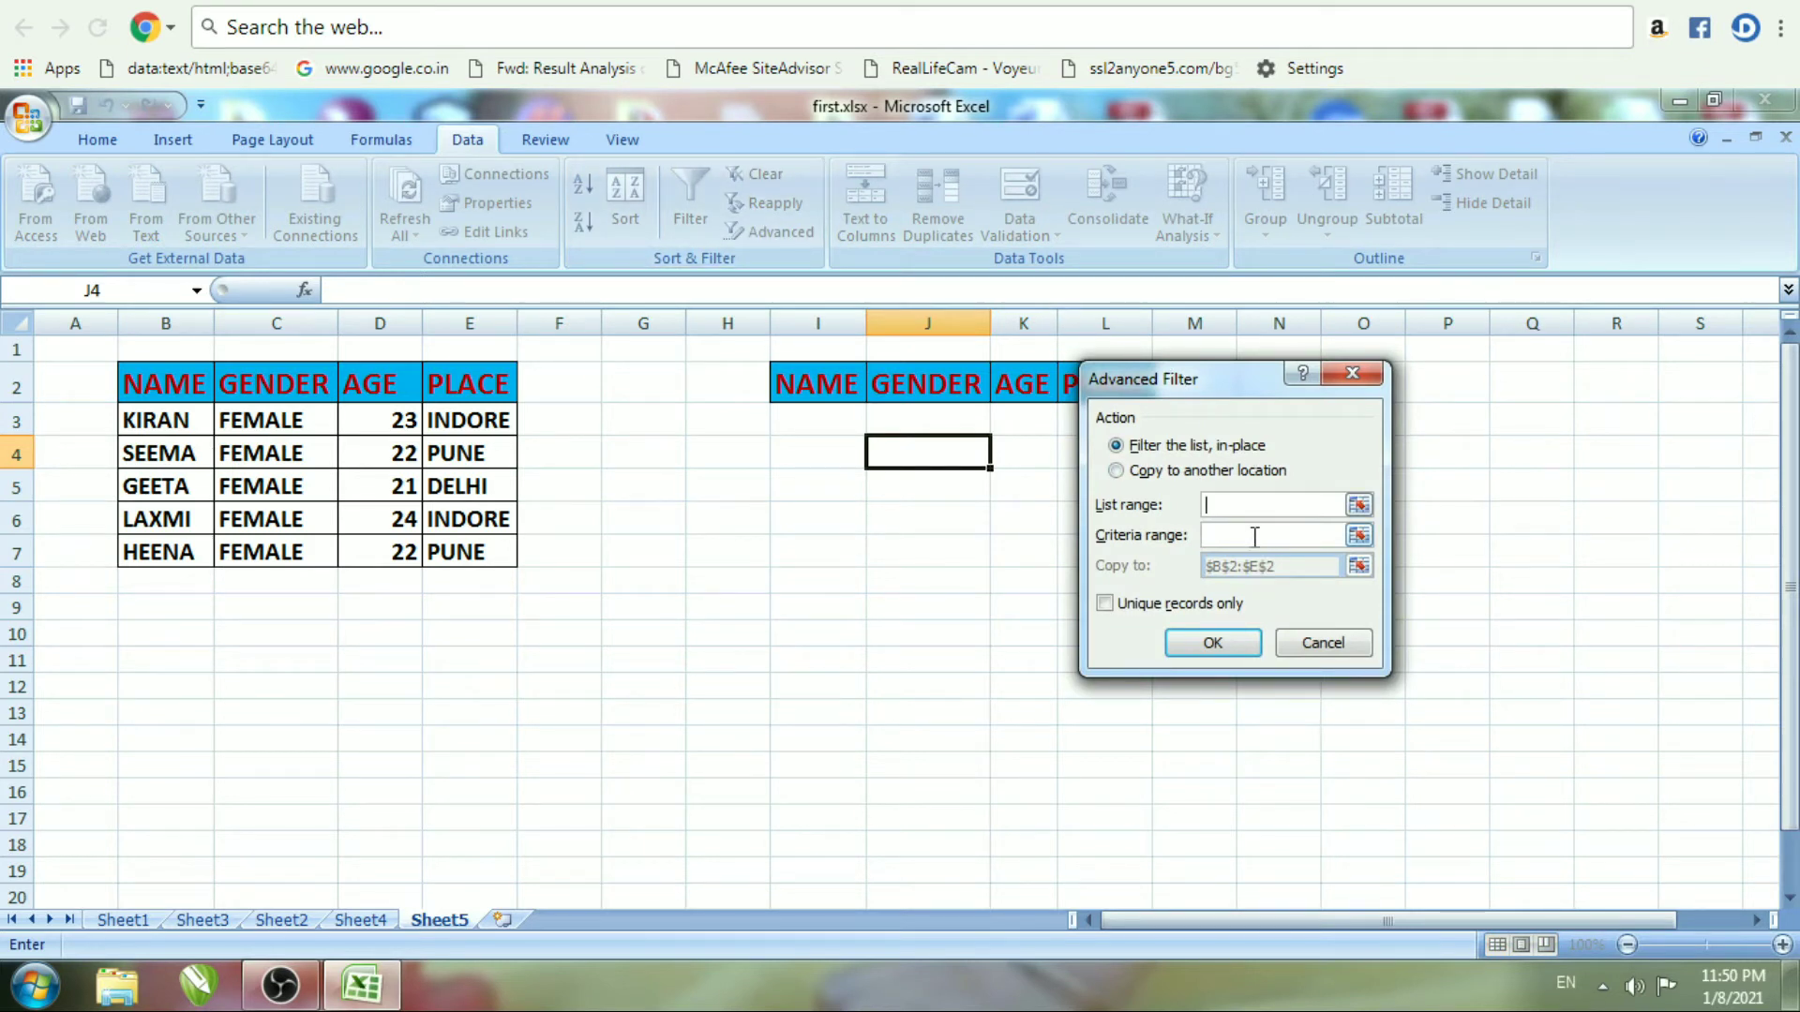
left_click(1115, 471)
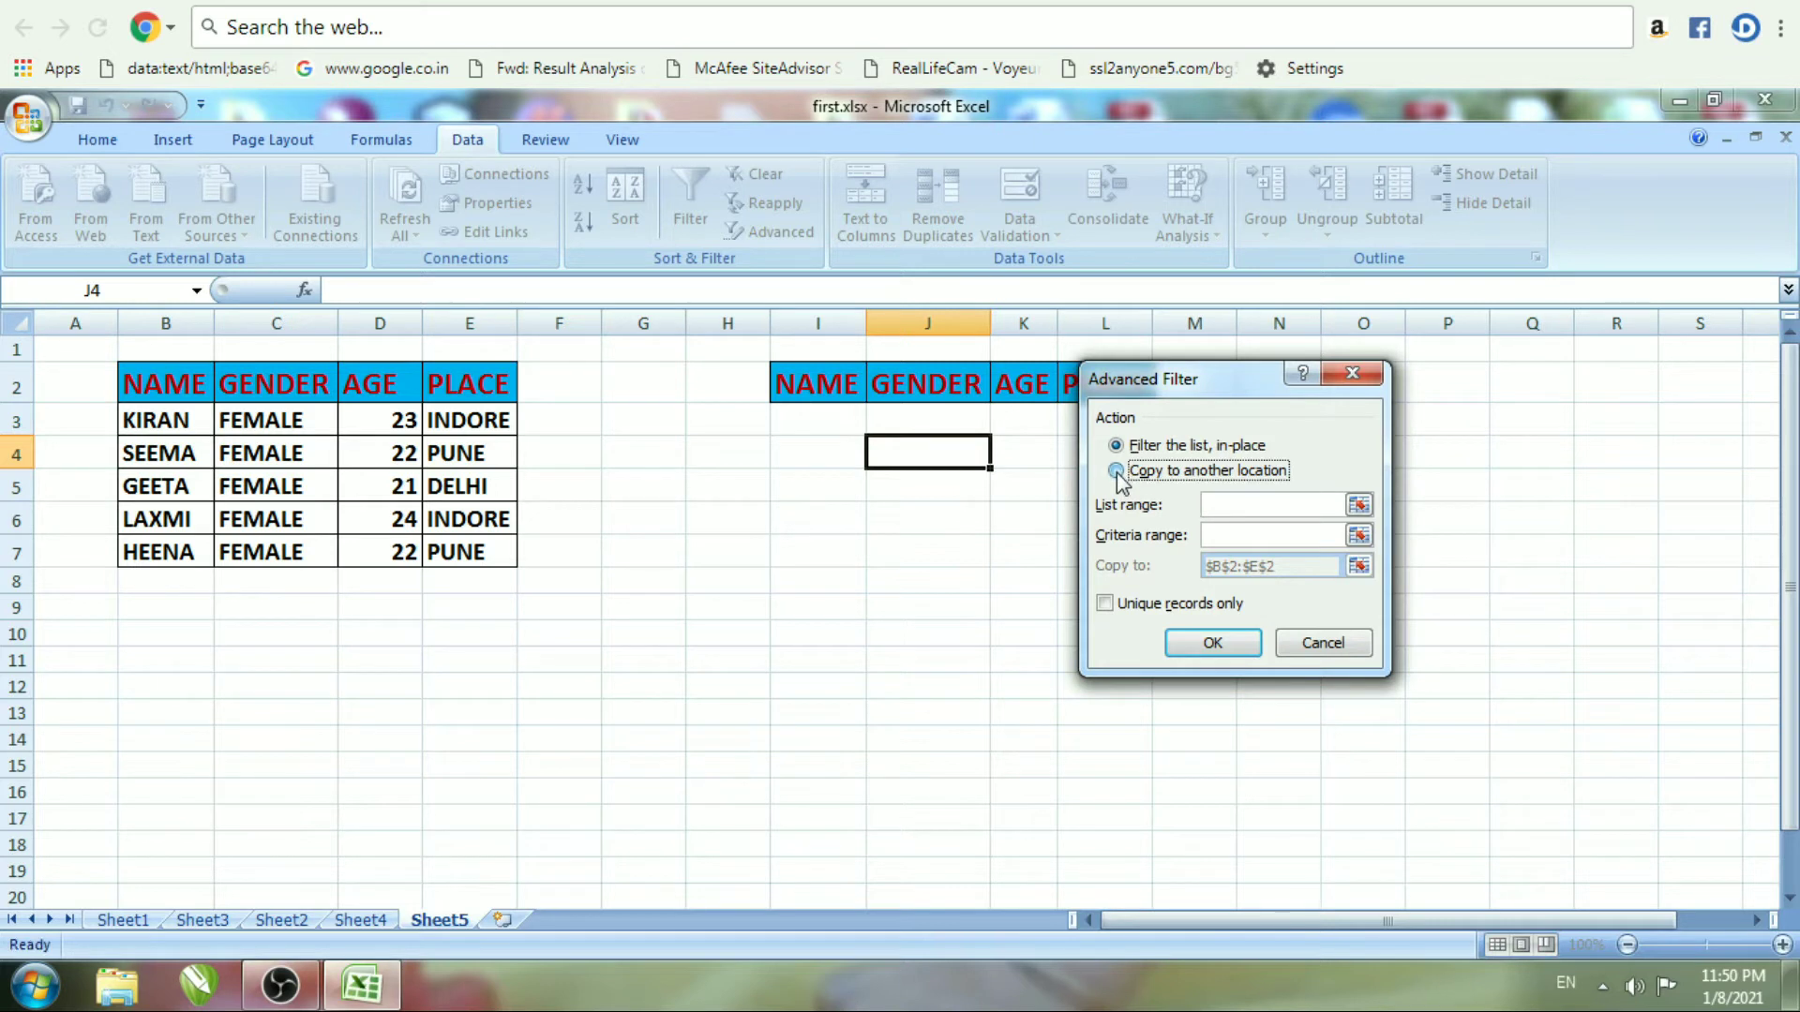
left_click(1218, 504)
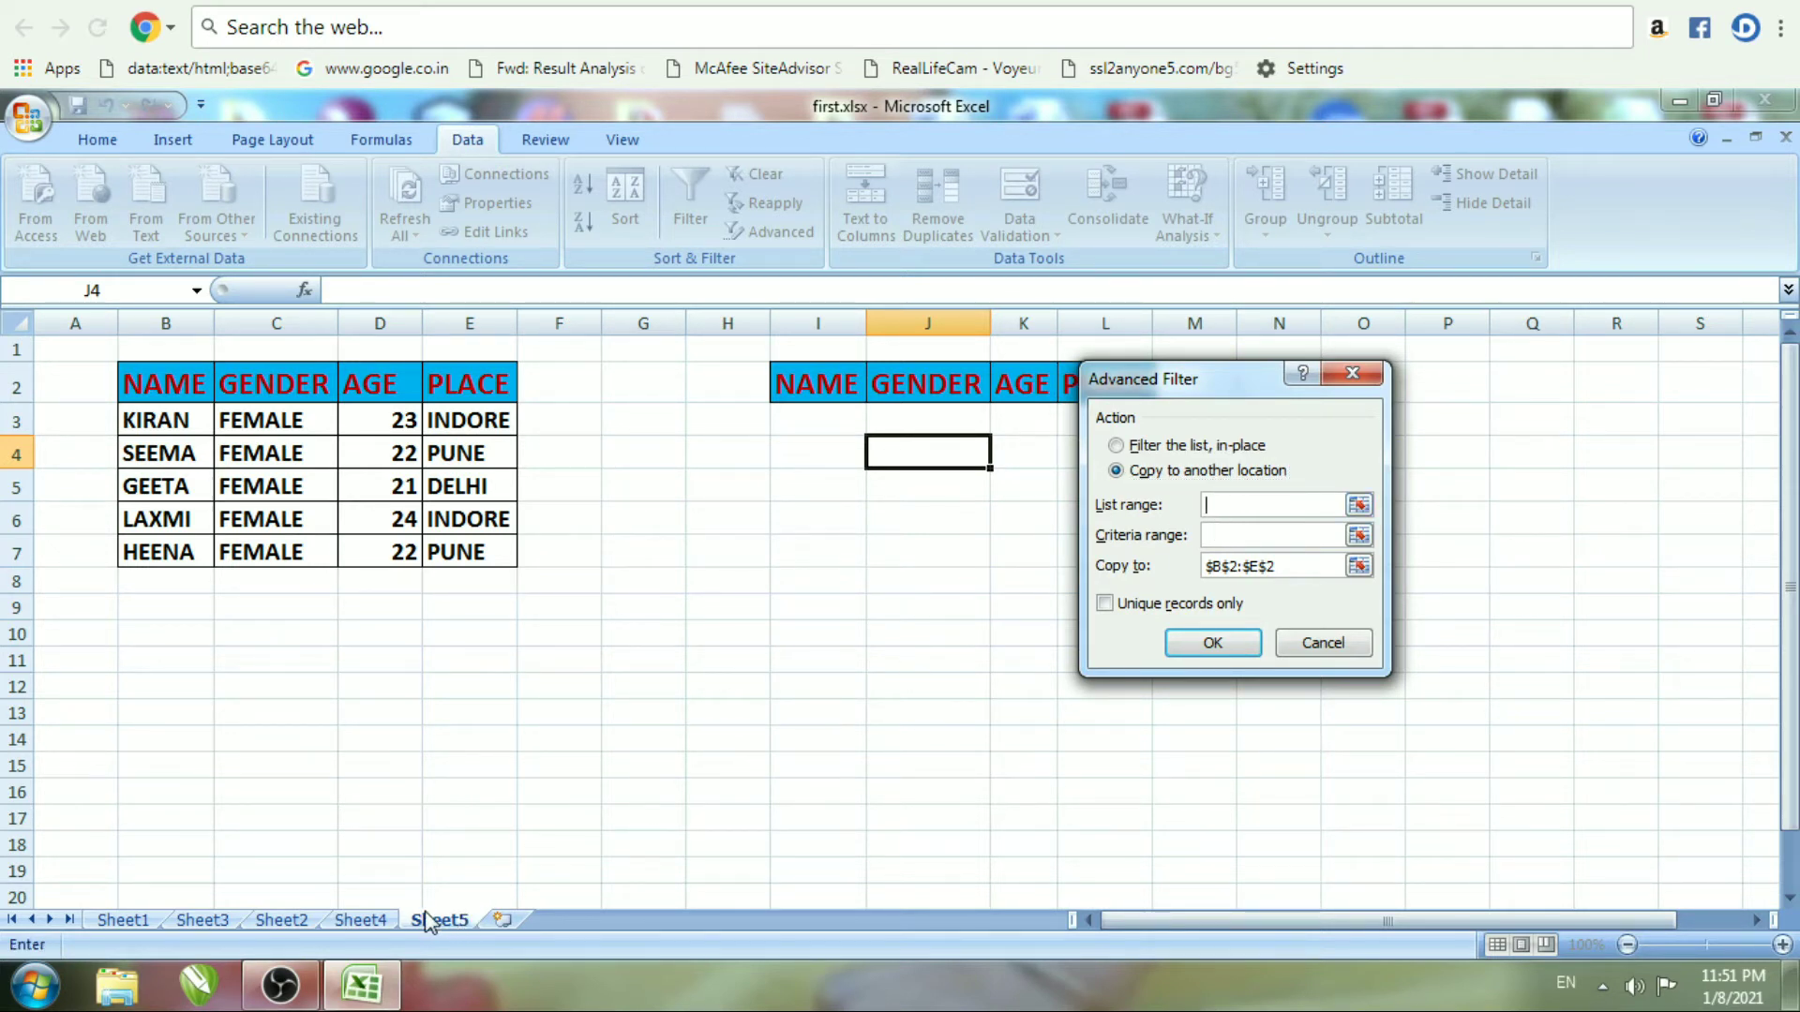
left_click(360, 920)
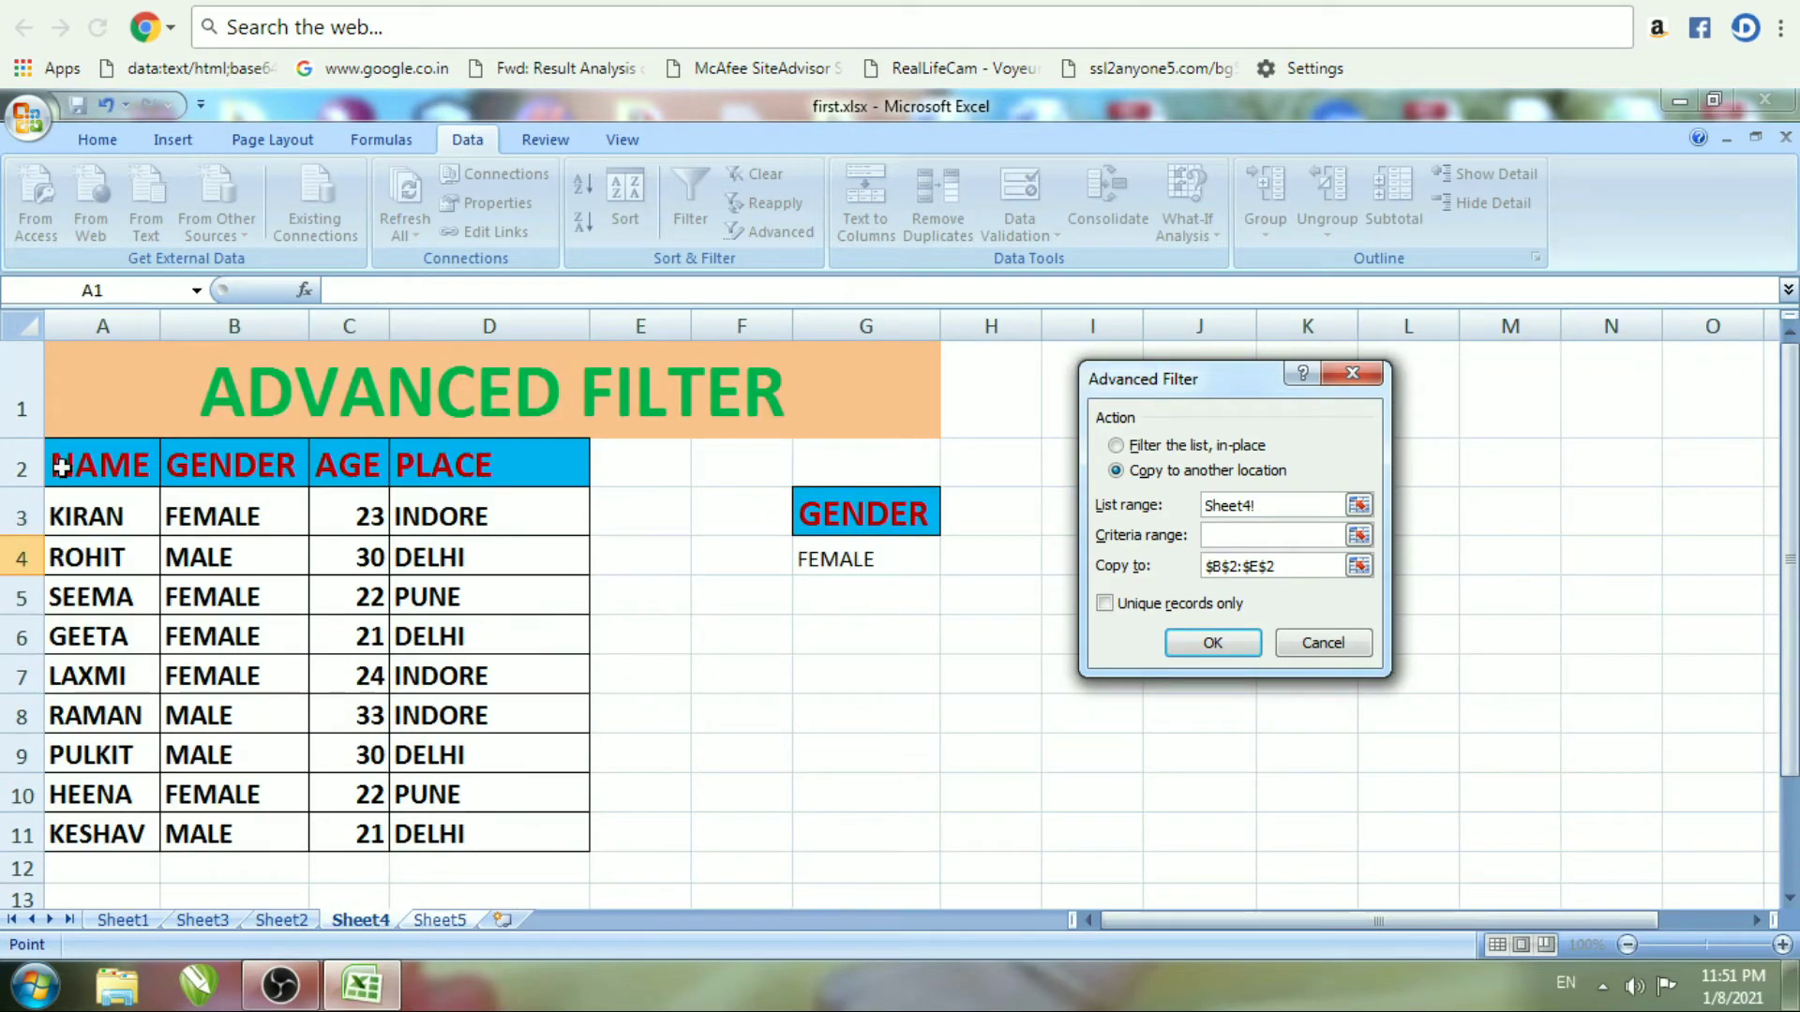
left_click_drag(61, 466, 502, 829)
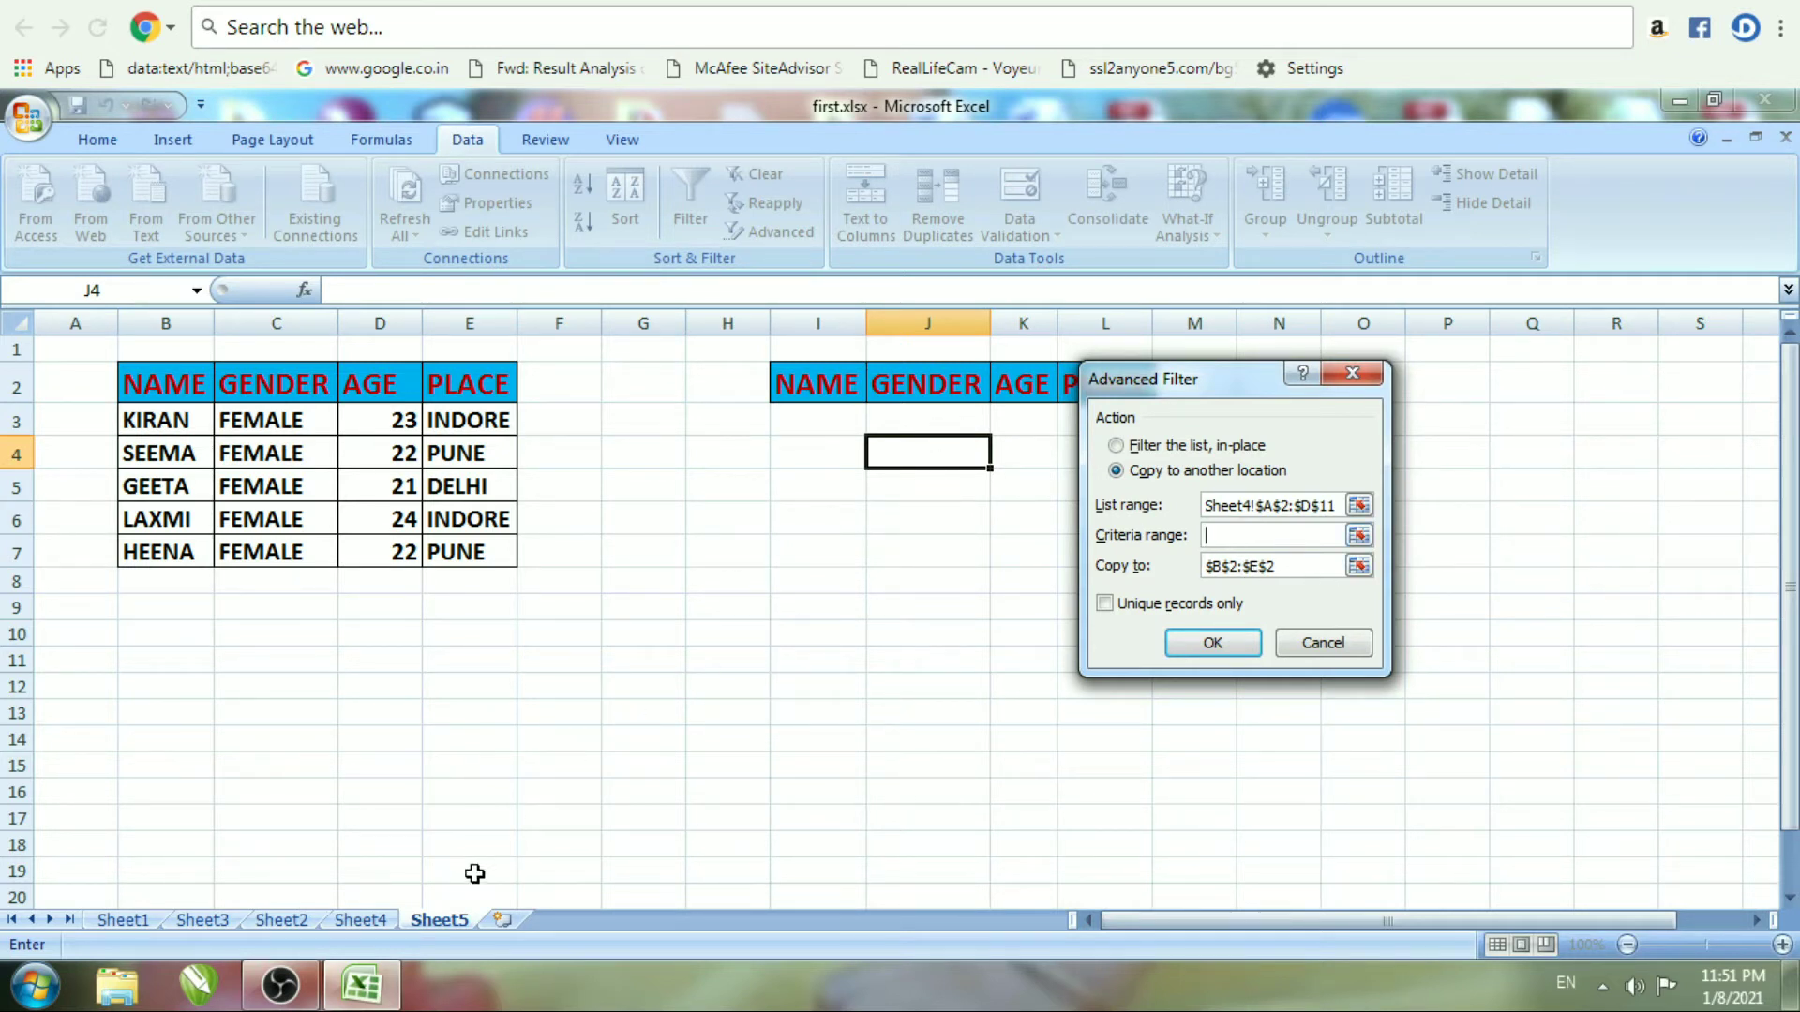
Set the Advanced Filter criteria range to the PLACE and INDORE cells, Sheet4!$J$3:$J$4
left_click(362, 921)
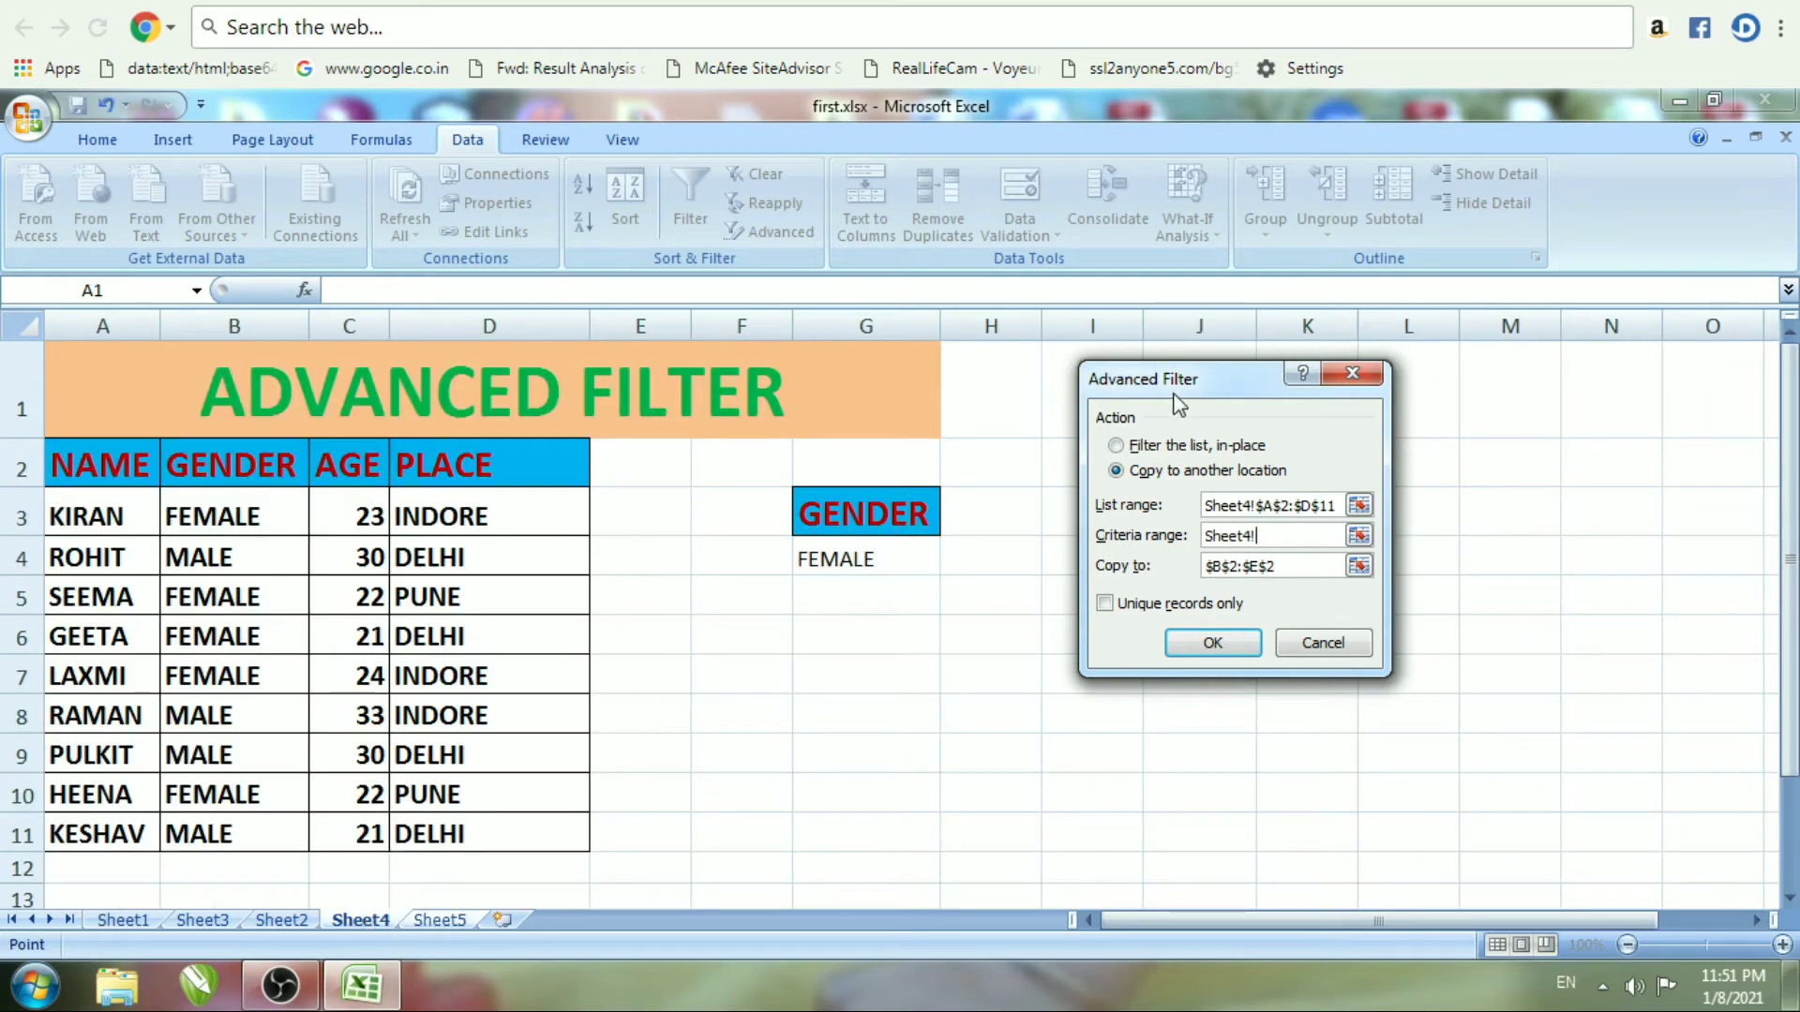
left_click_drag(1224, 374, 745, 434)
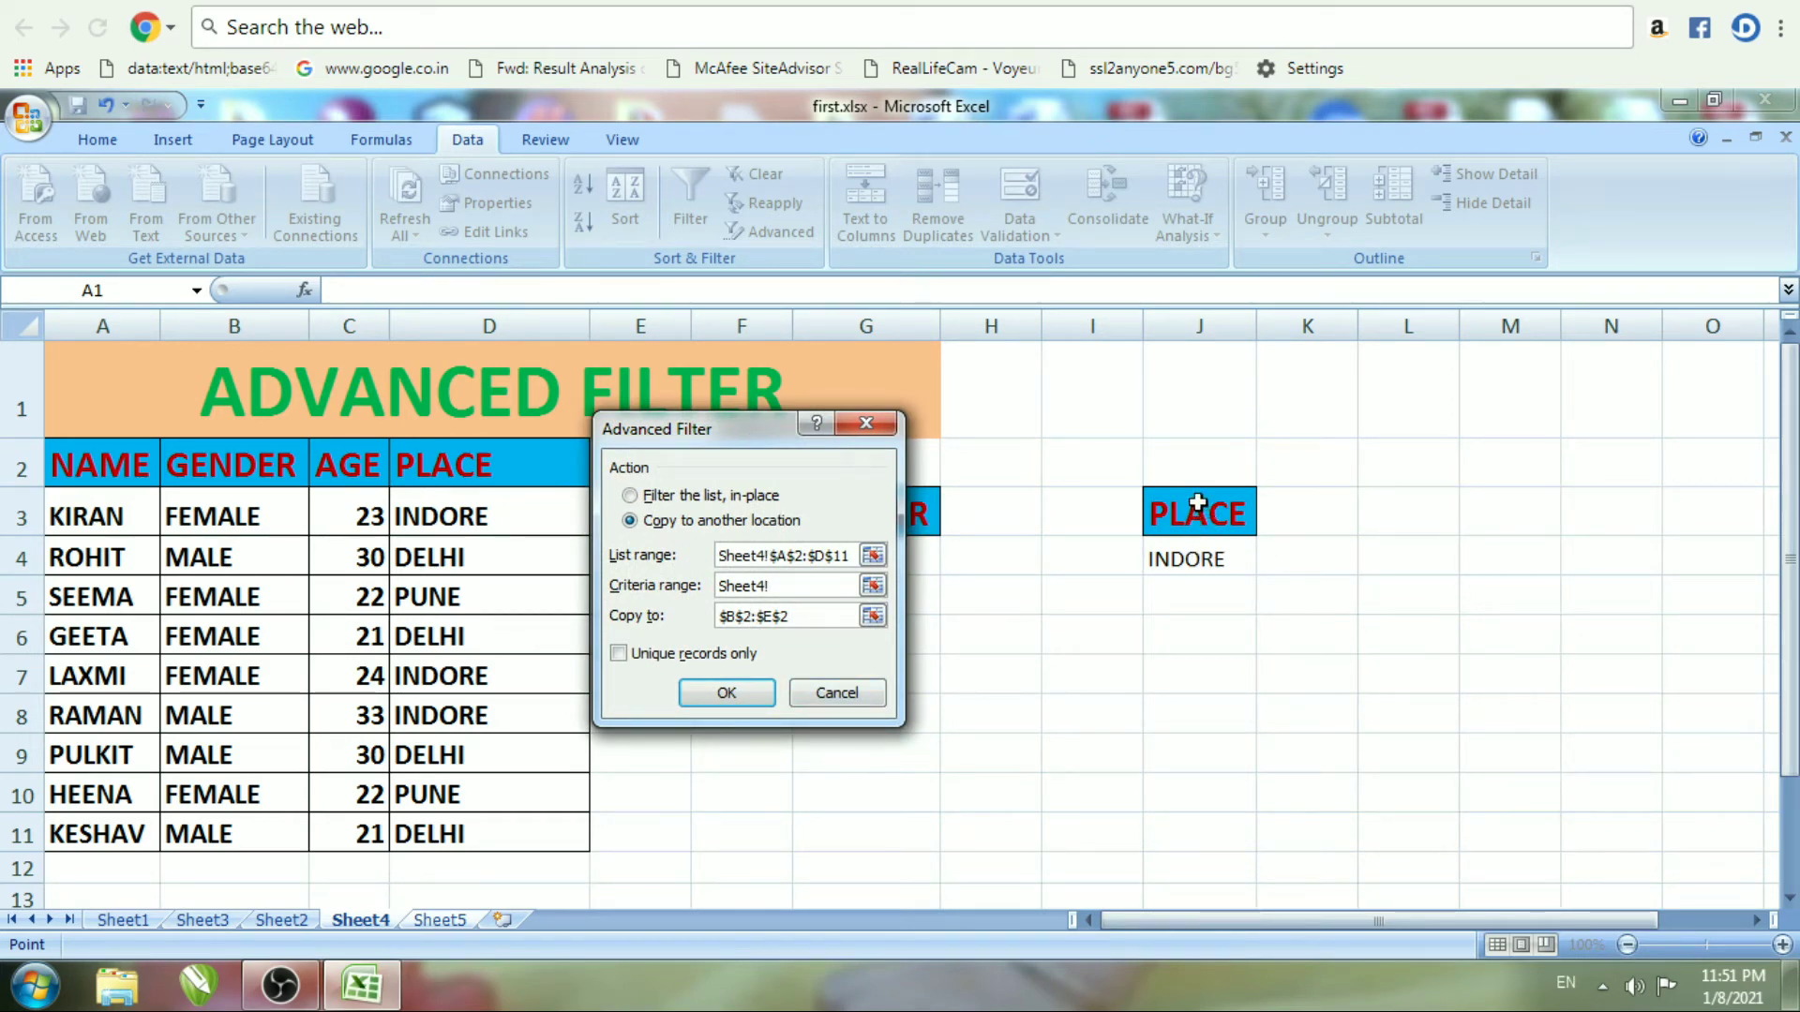
left_click_drag(1198, 503, 1201, 555)
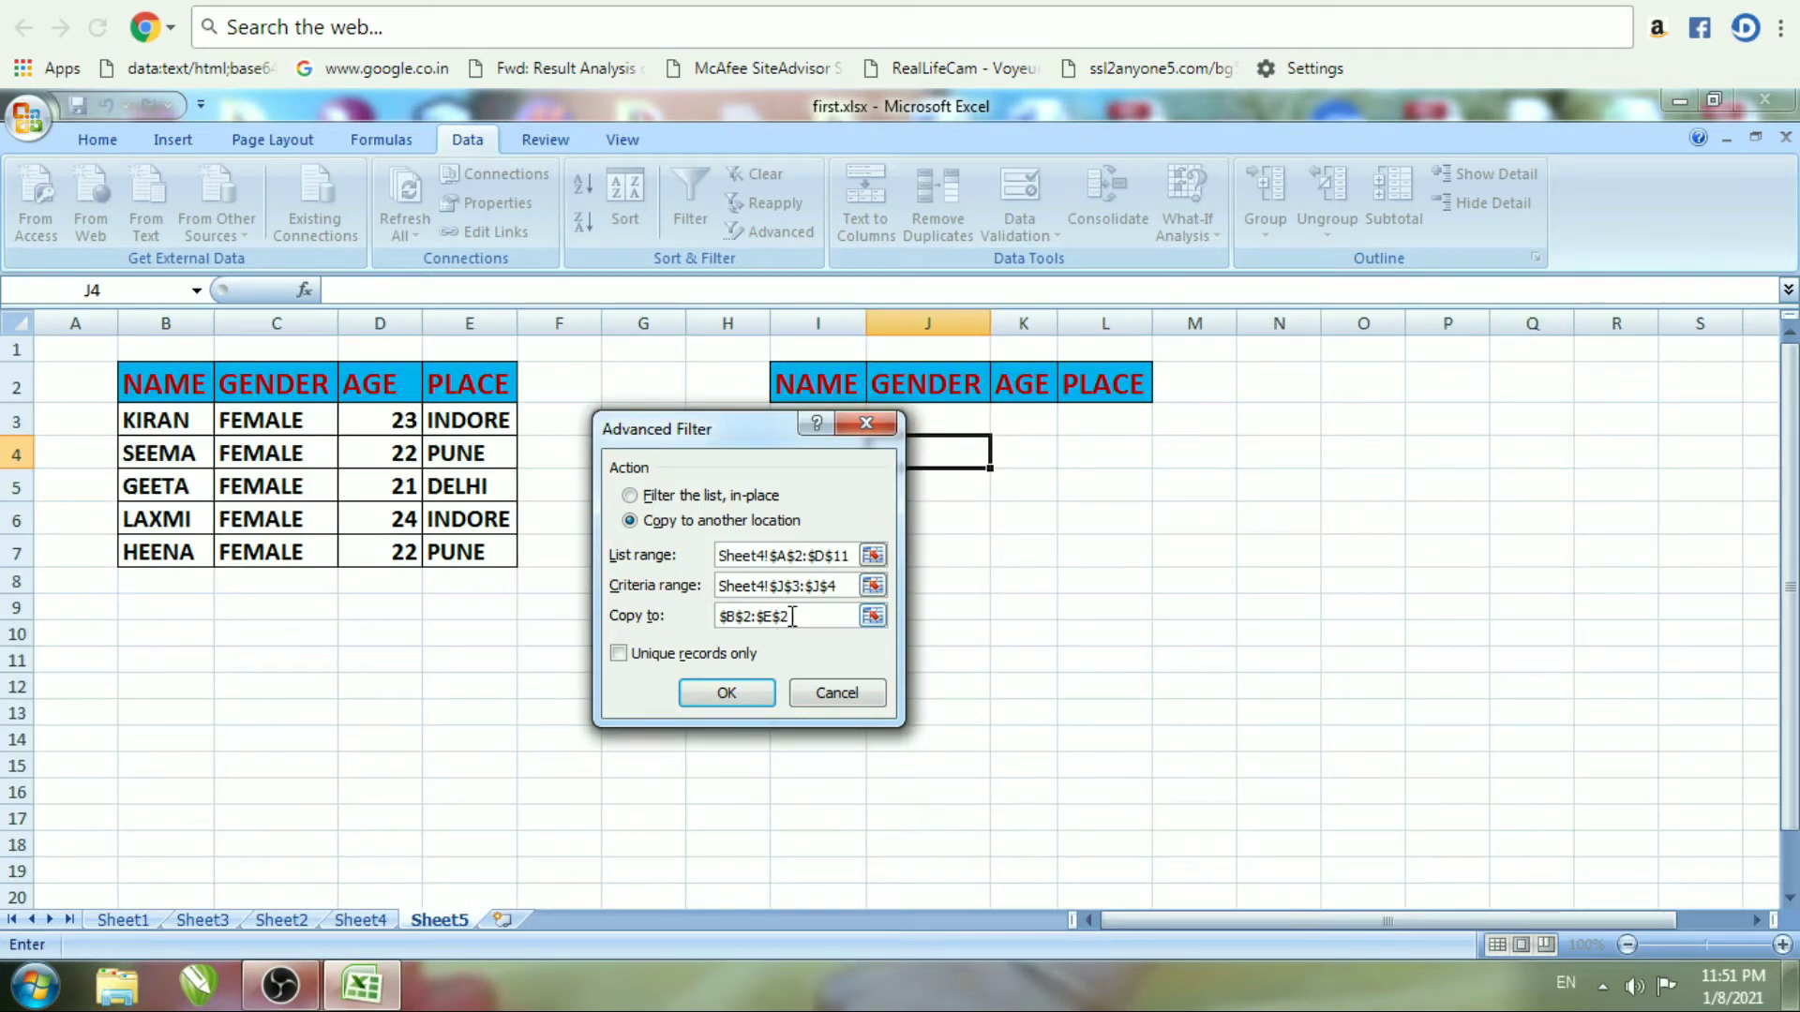
Replace the copy-to range with the header row Sheet5!$I$2:$L$2 and run the Advanced Filter
left_click_drag(778, 619, 739, 618)
key("BackSpace")
left_click_drag(755, 437, 508, 437)
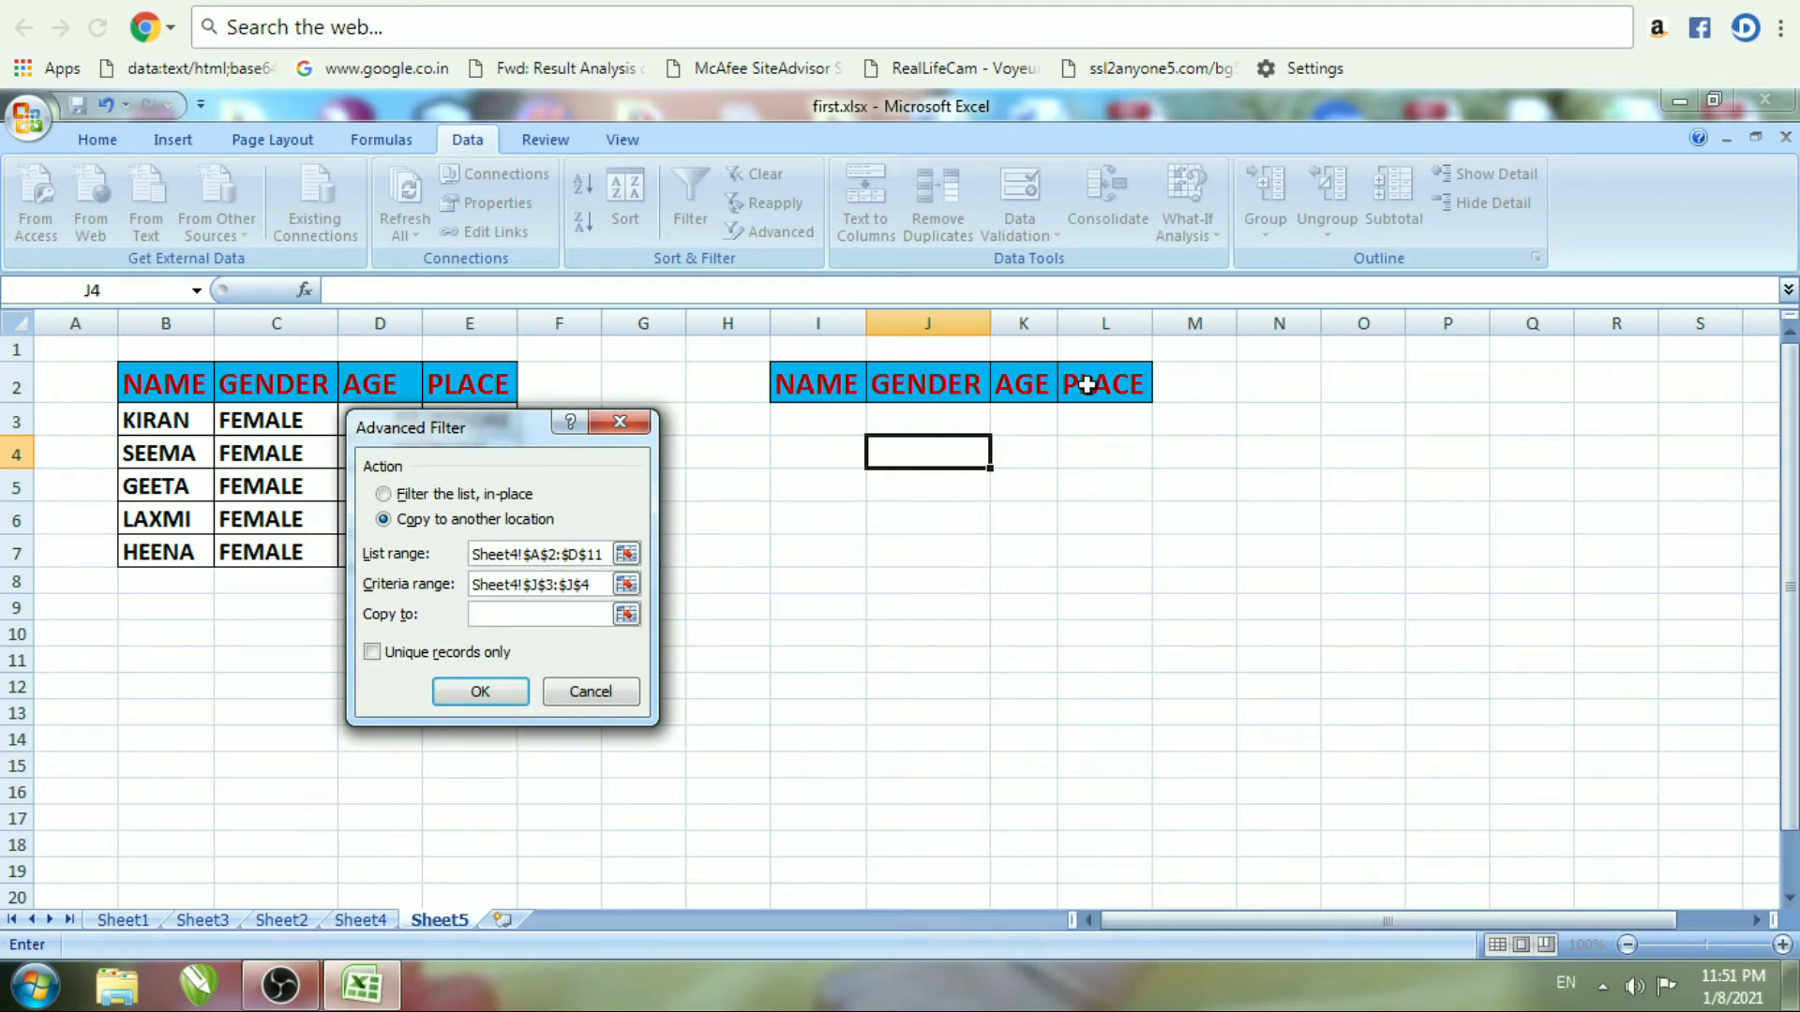
left_click_drag(807, 388, 1111, 388)
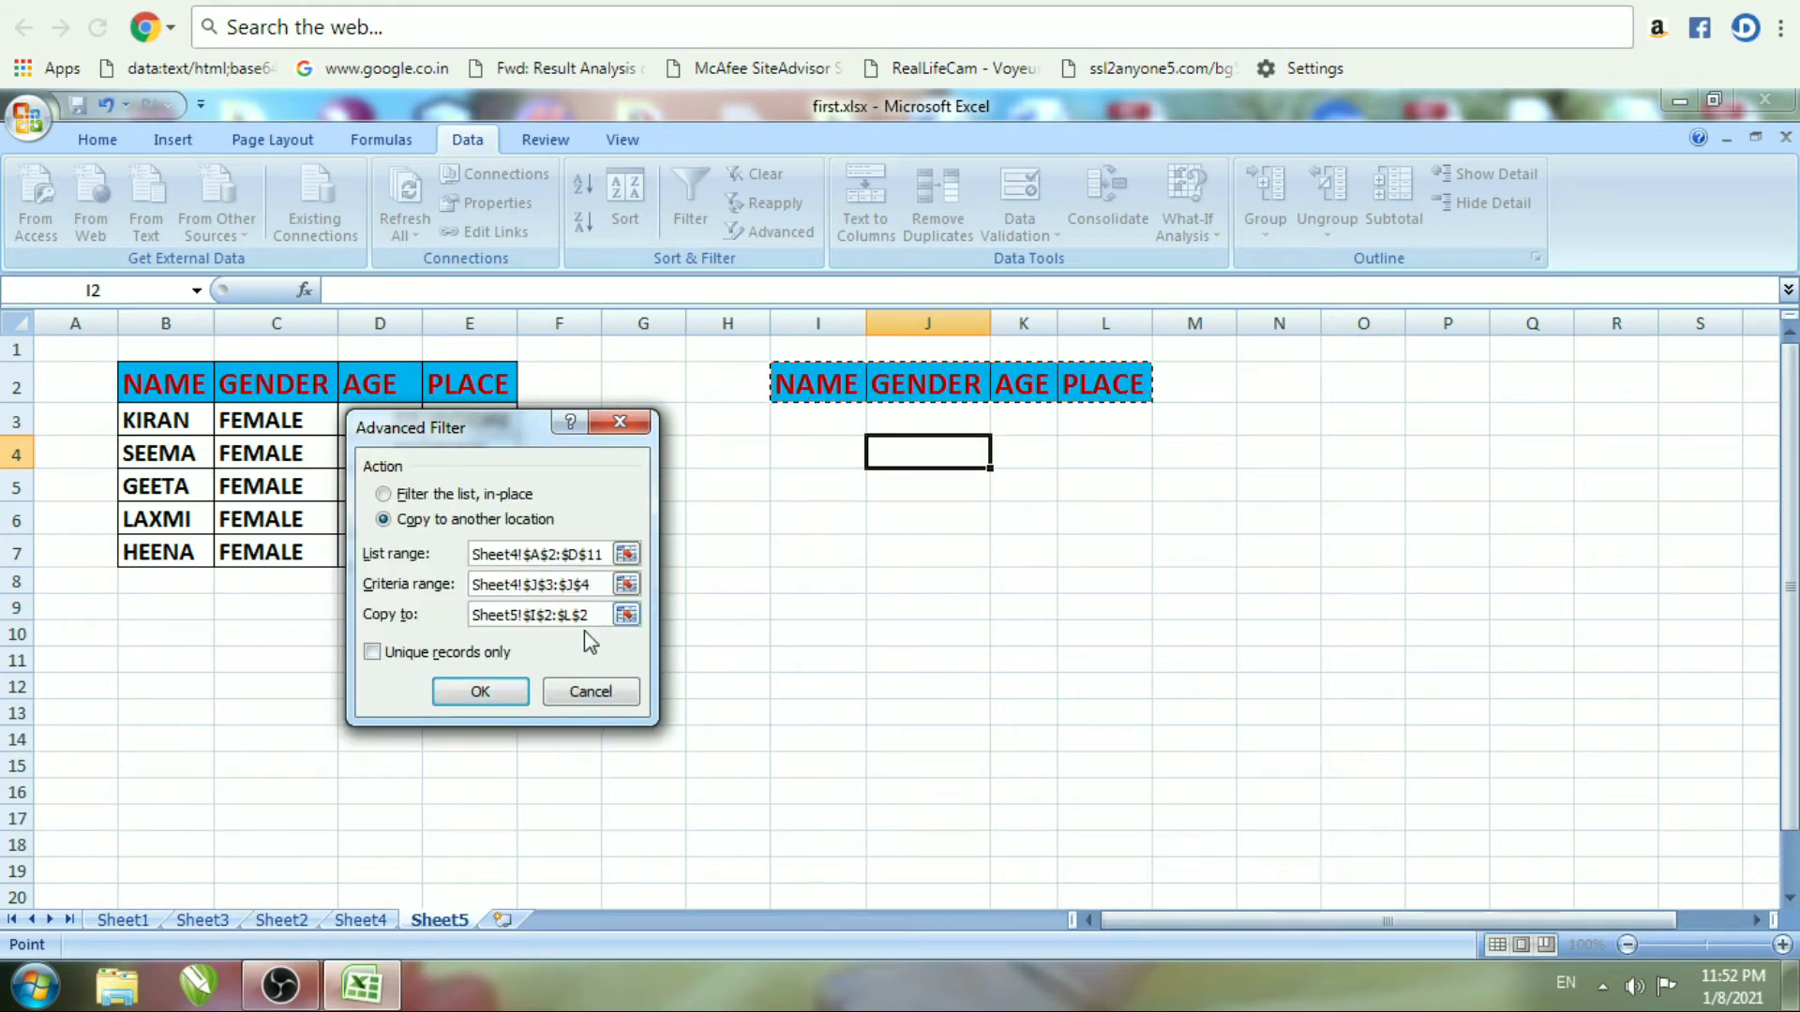
left_click(467, 694)
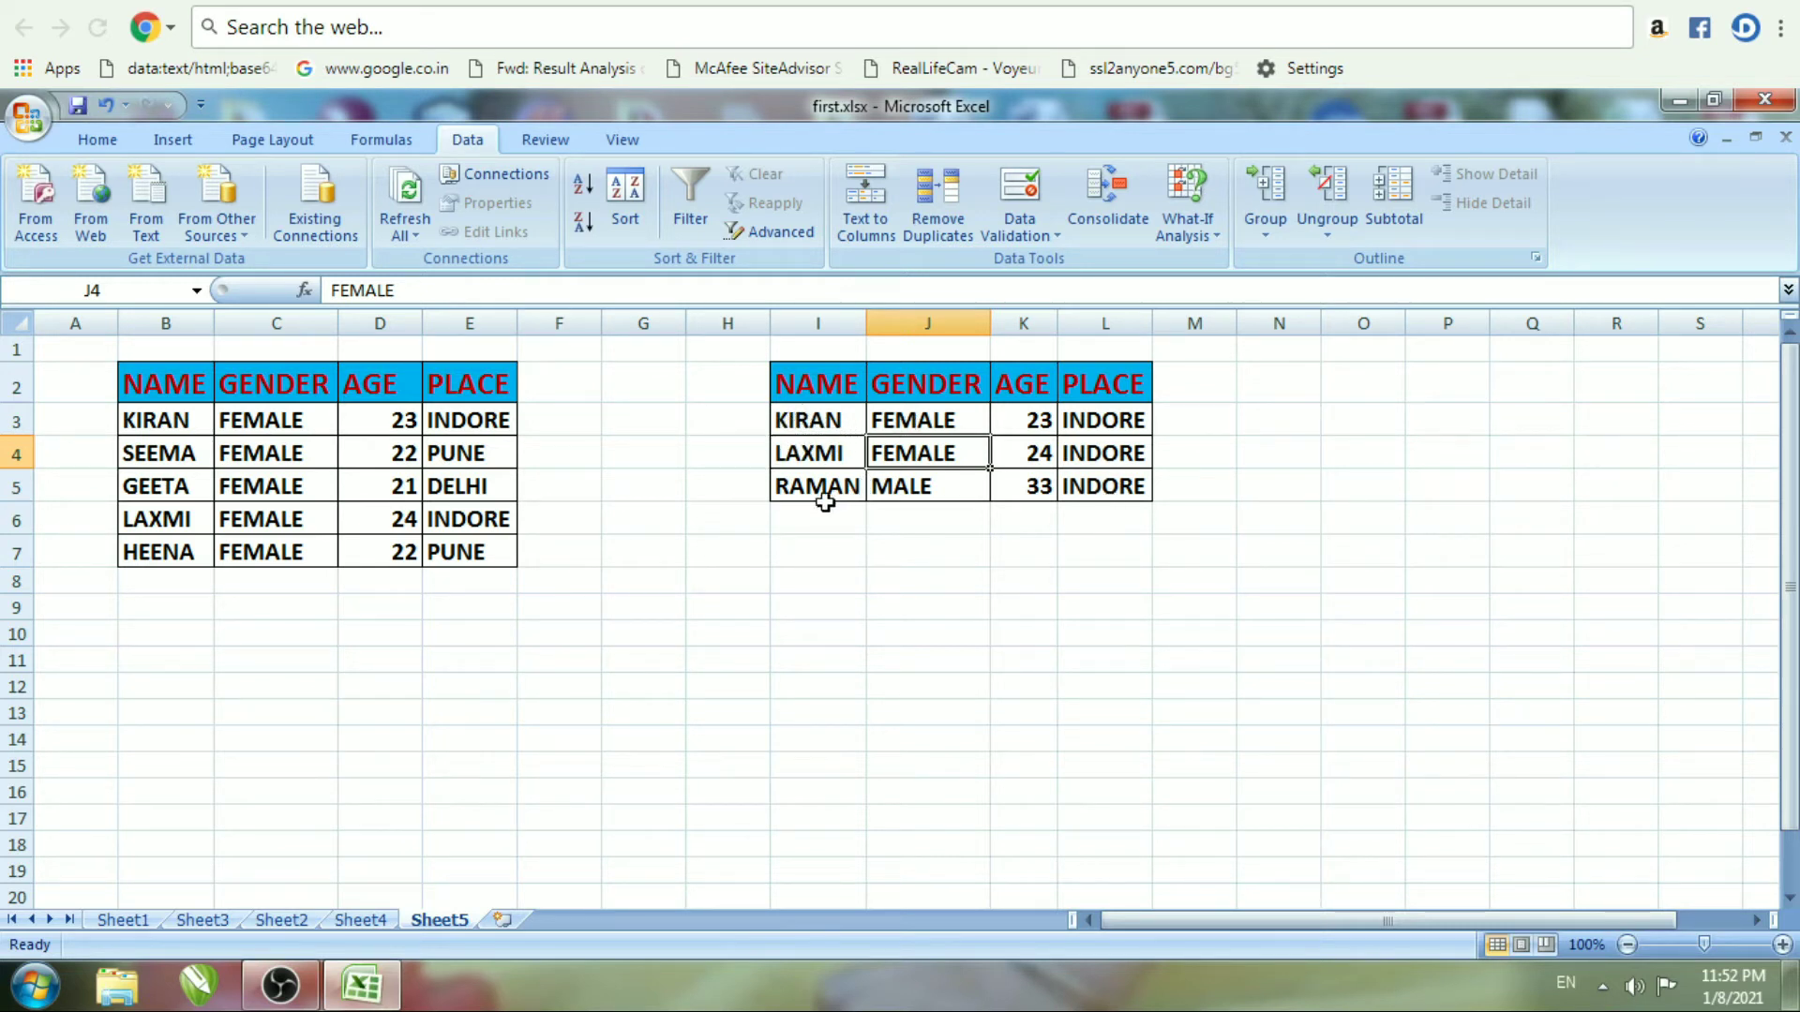
Copy the AGE header from C2 to H6 on Sheet4
left_click(378, 923)
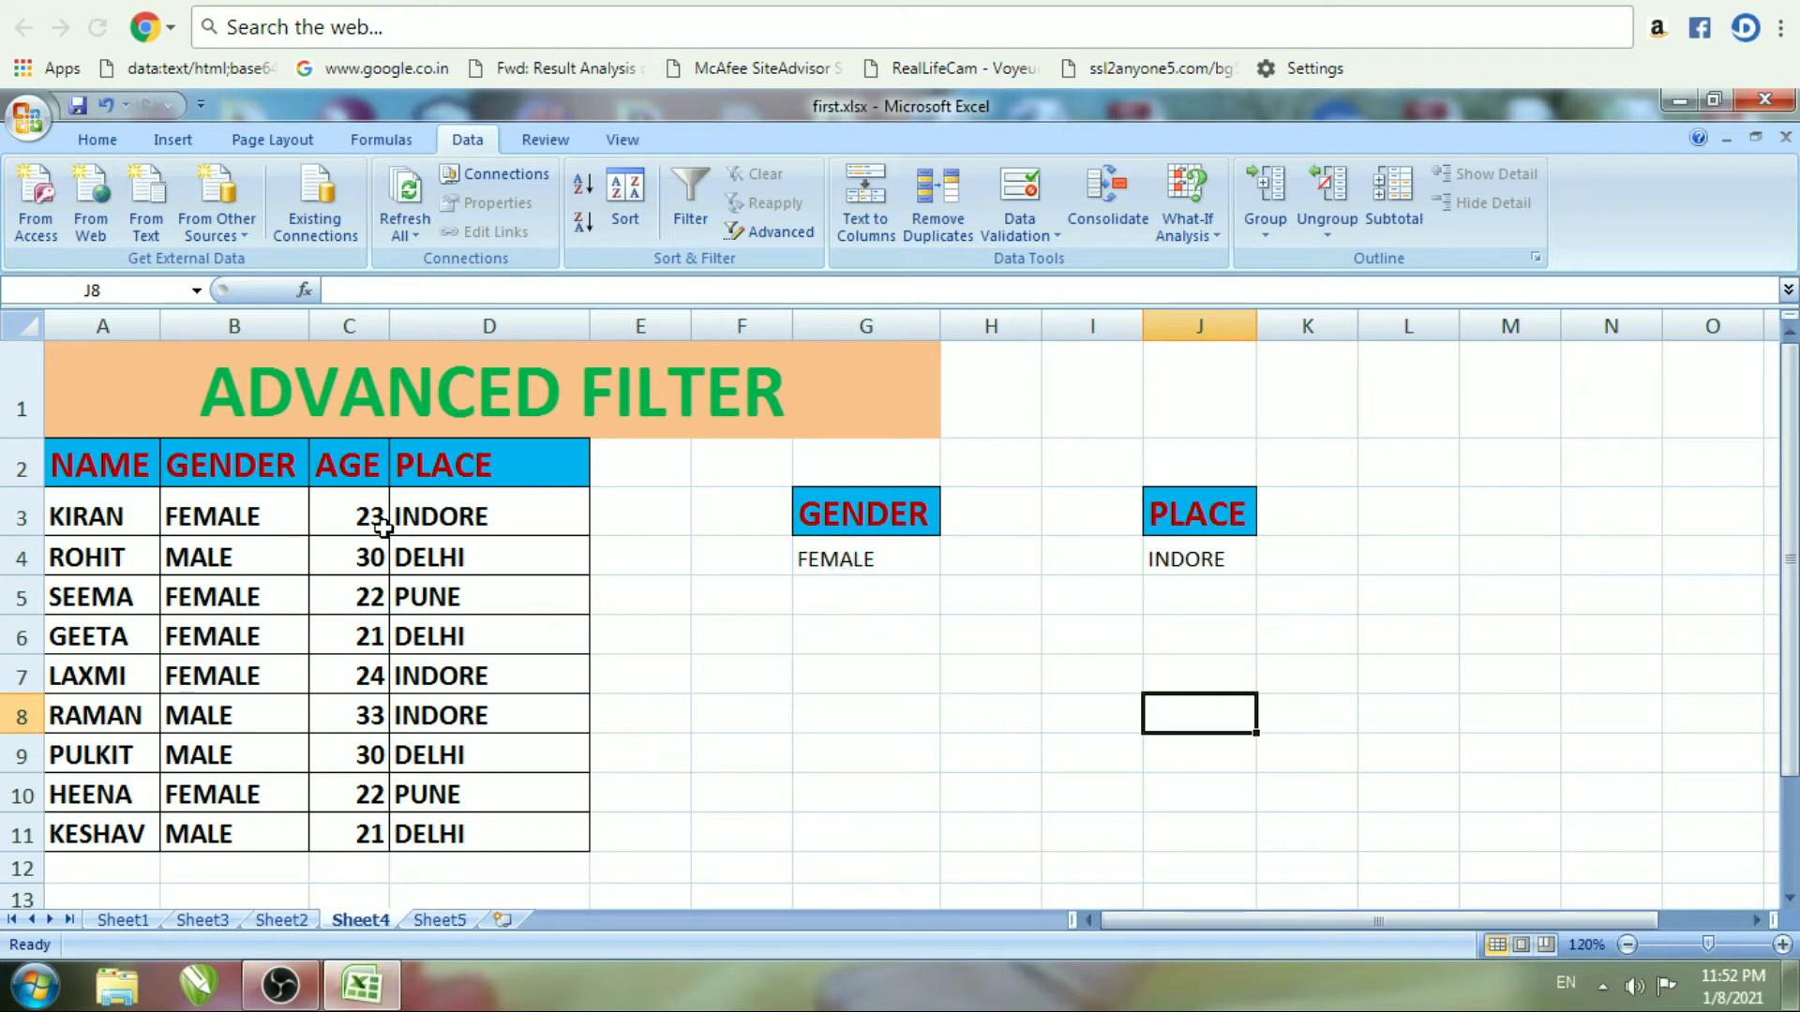
left_click(346, 462)
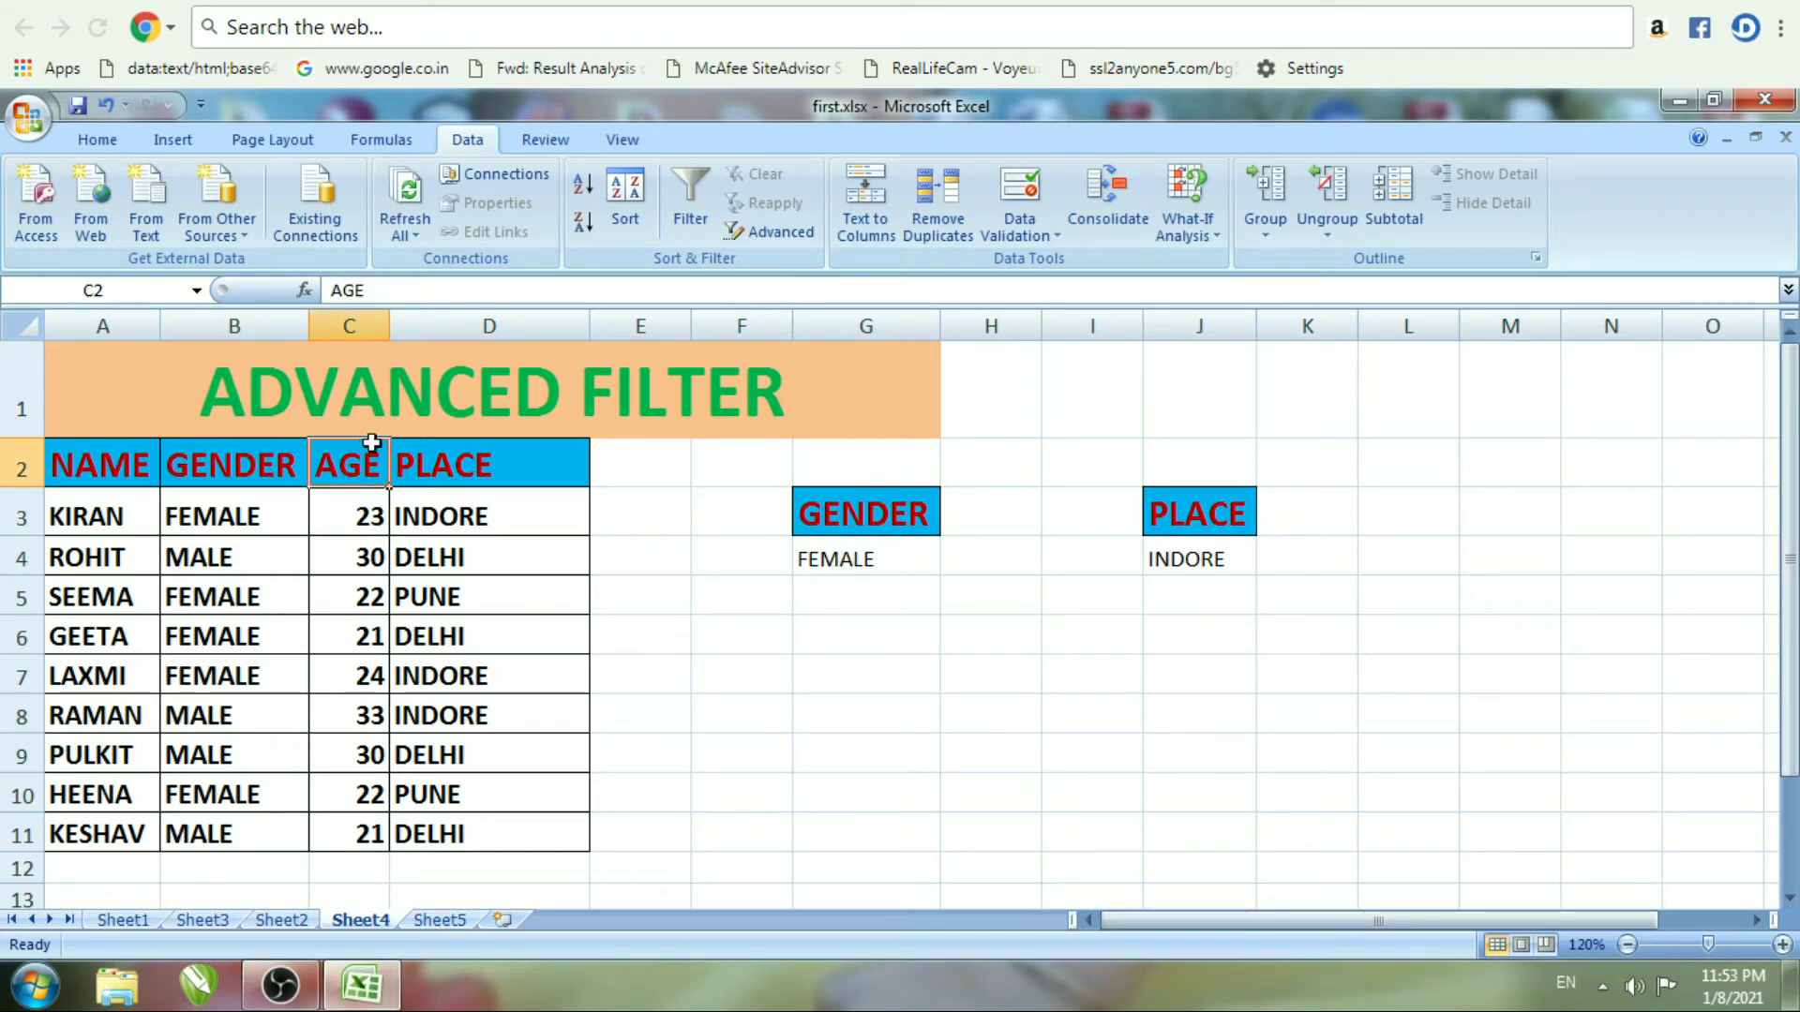
key("ctrl+c")
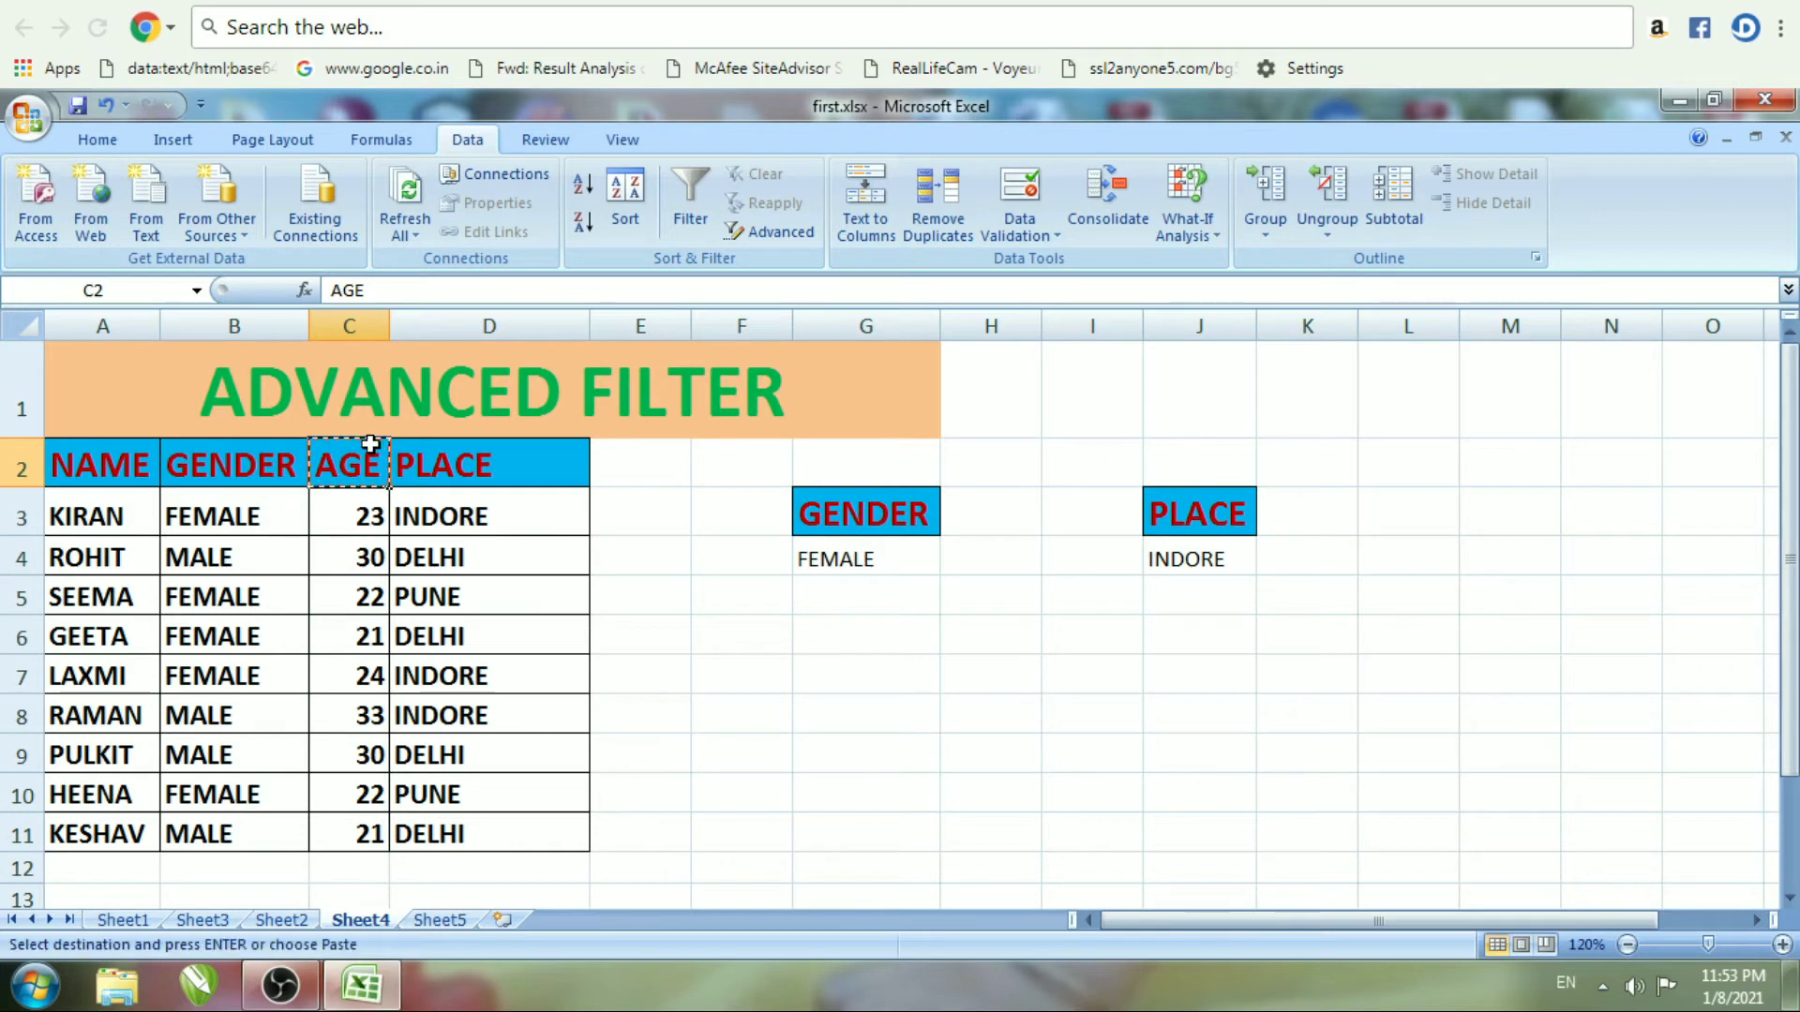
left_click(998, 641)
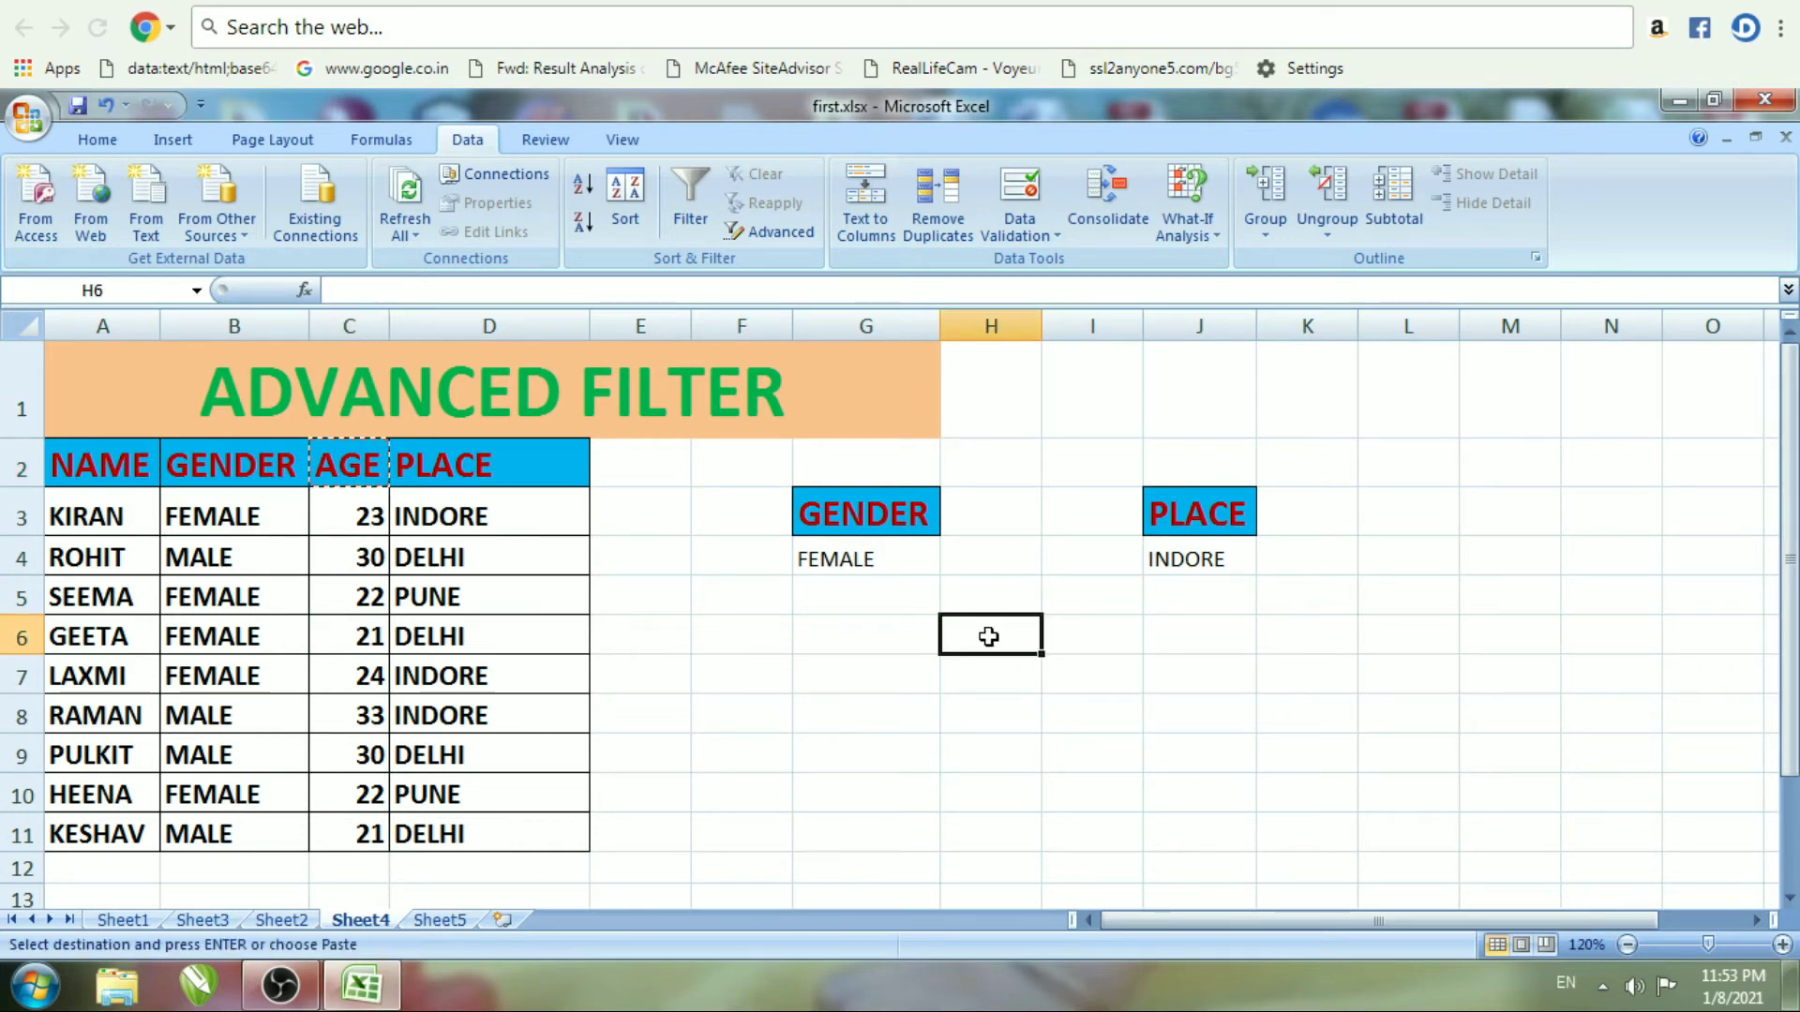
key("ctrl+v")
Enter 30 in cell H7 as the criterion below the copied AGE header
left_click(974, 687)
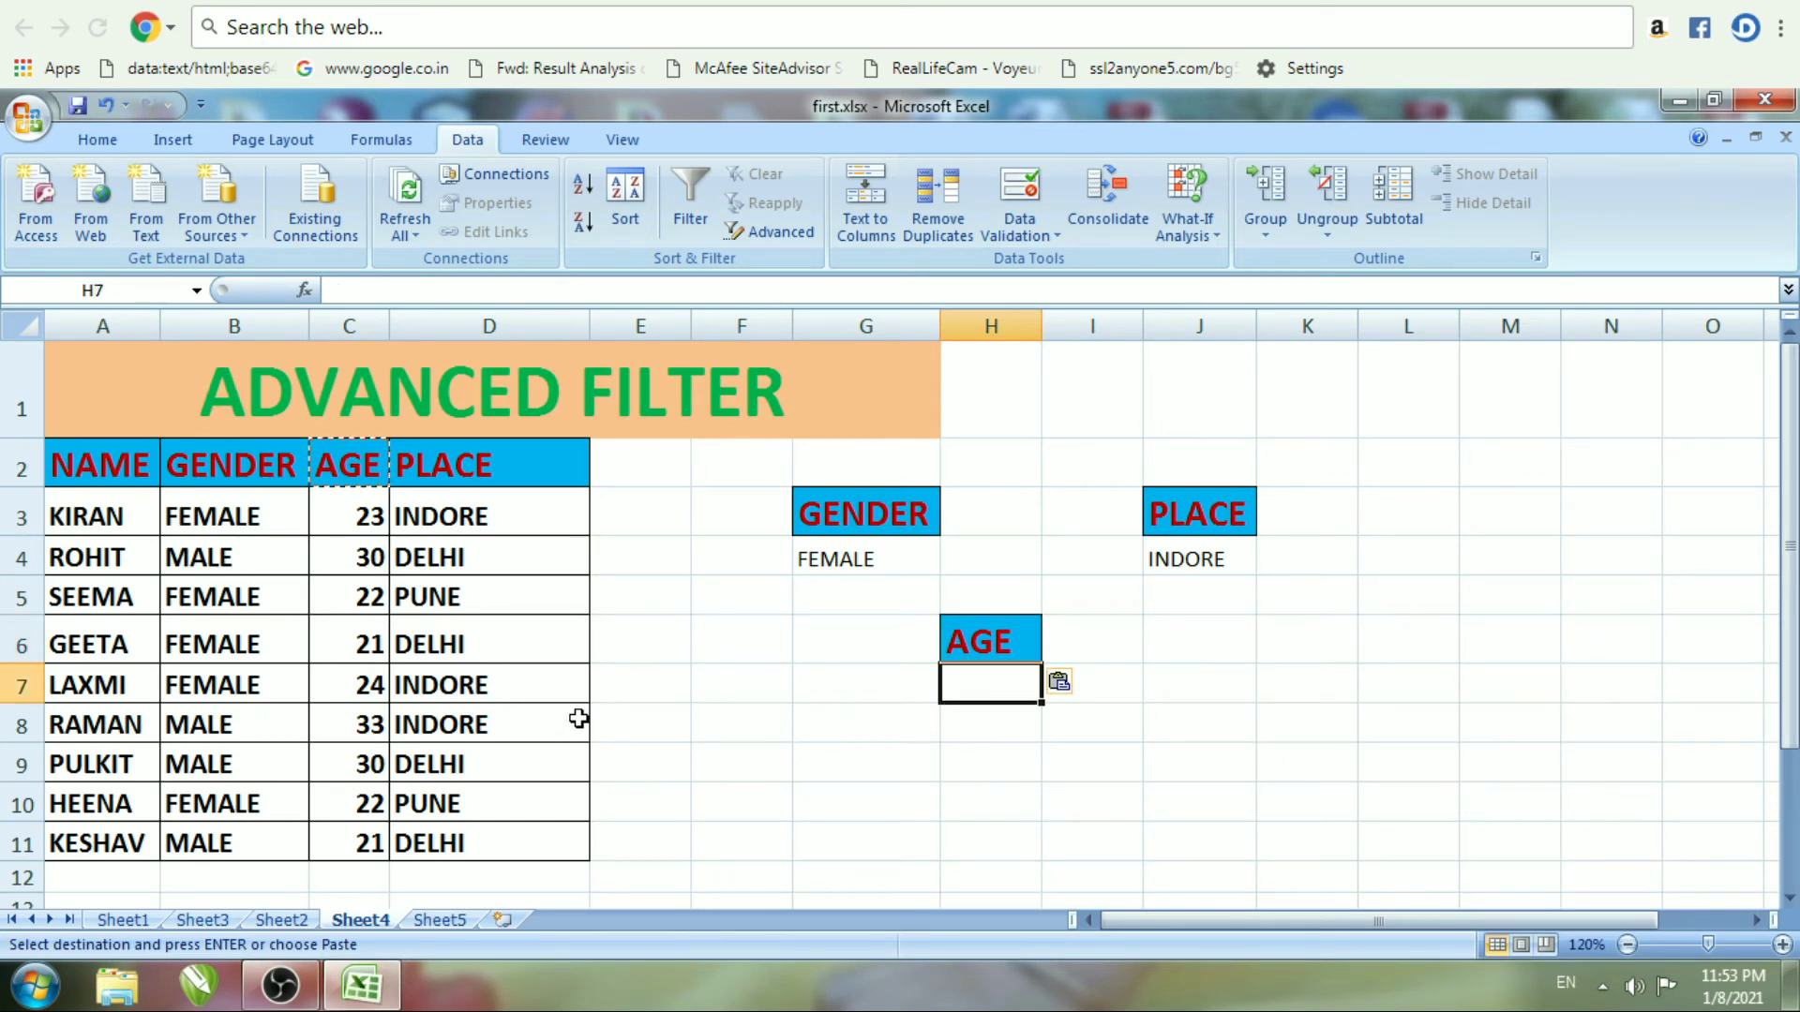
type("30")
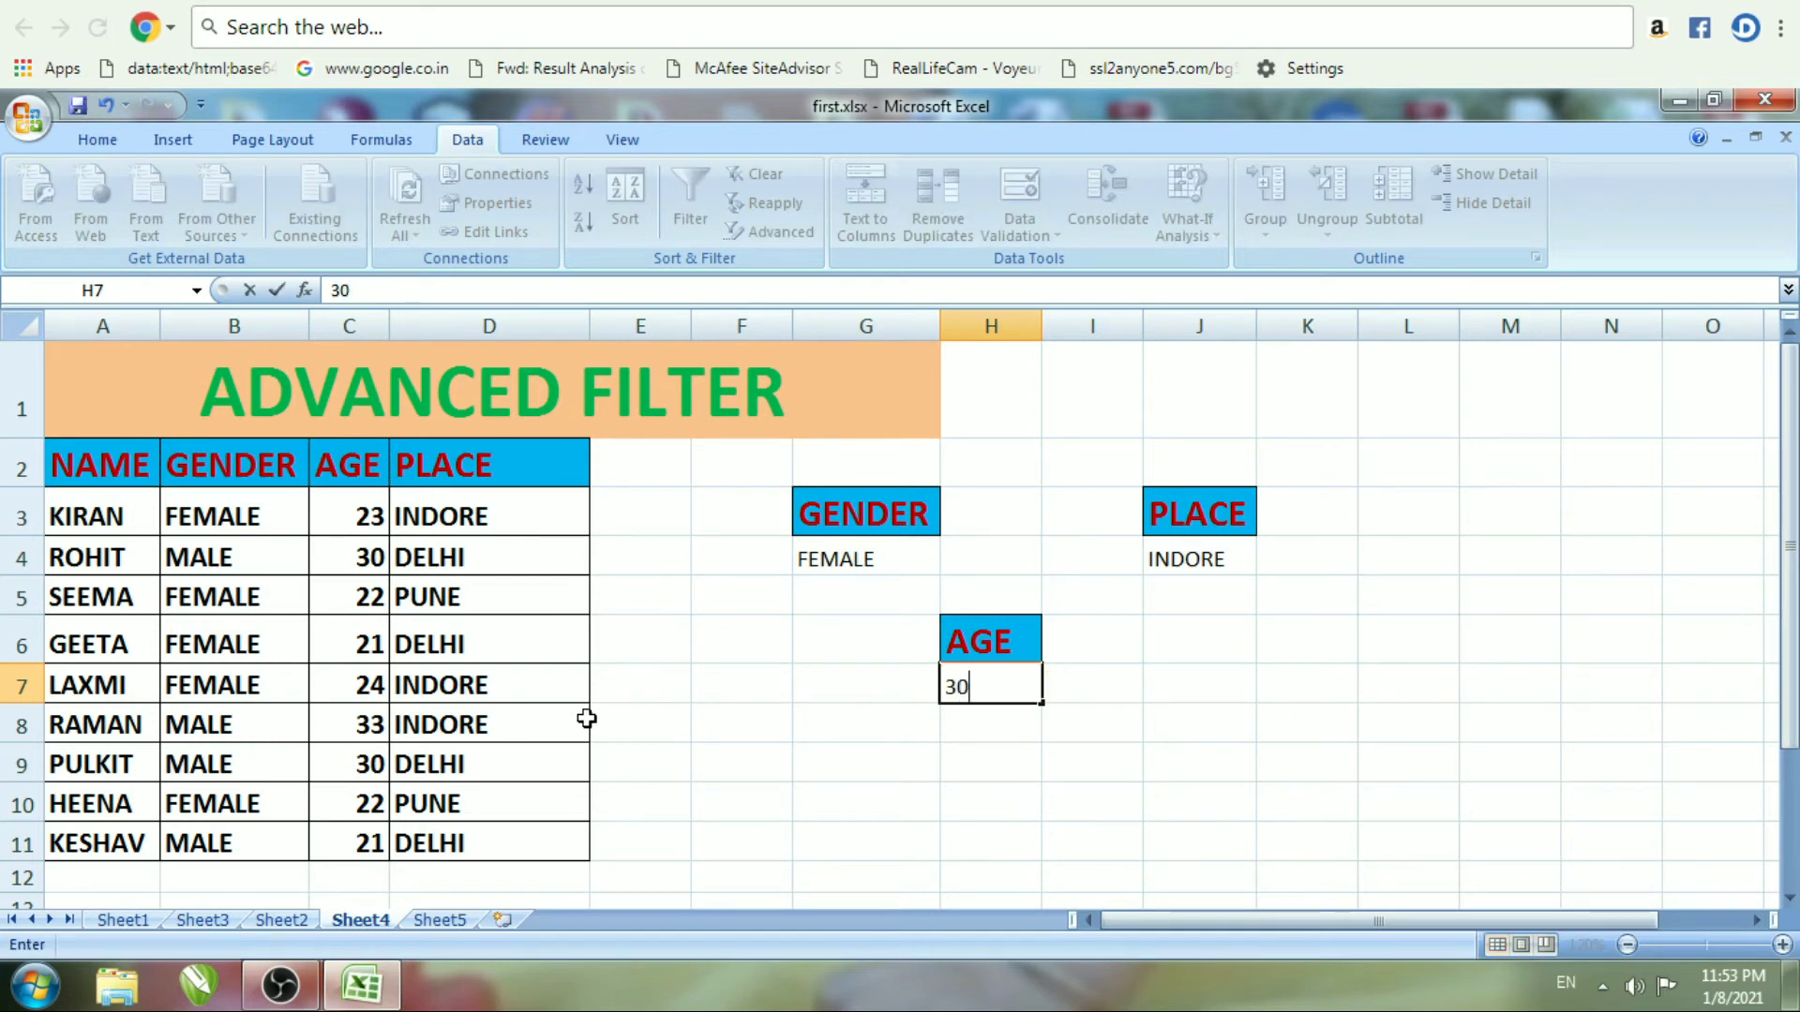
left_click(991, 752)
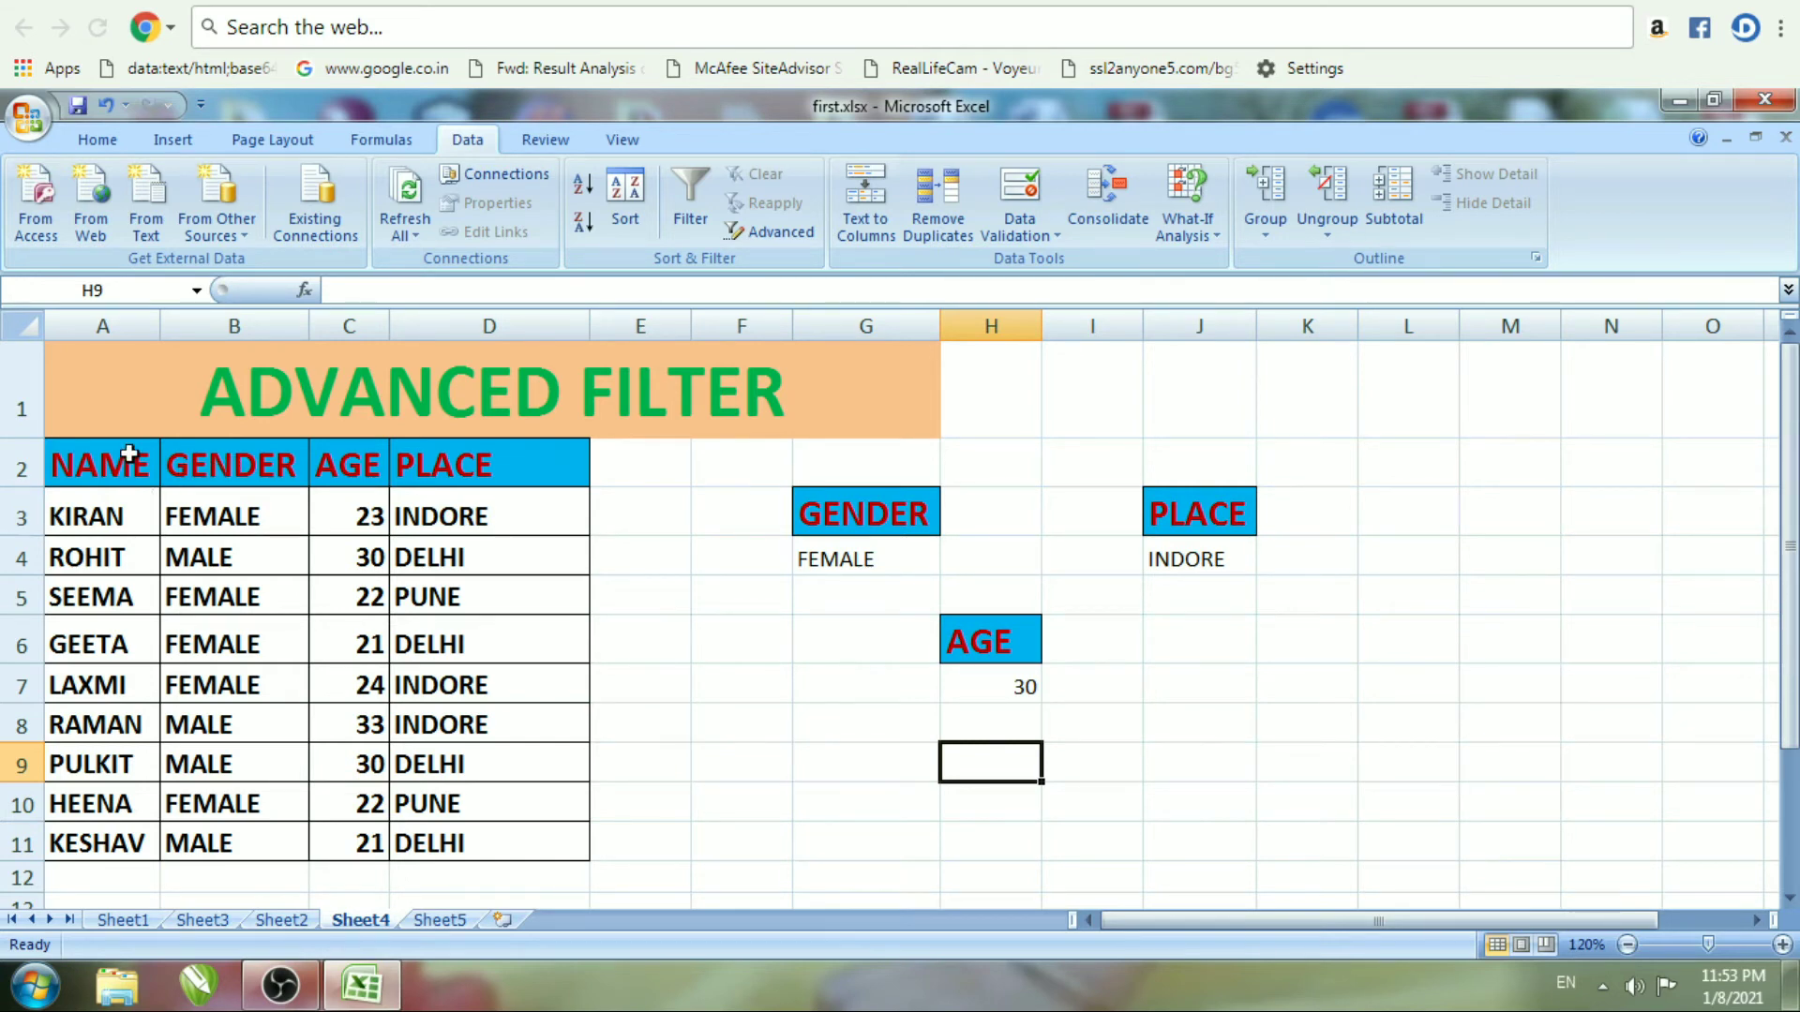
Copy the NAME, GENDER and AGE headers from A2:C2 on Sheet4 to Sheet5, starting at cell I10
left_click_drag(76, 463, 330, 469)
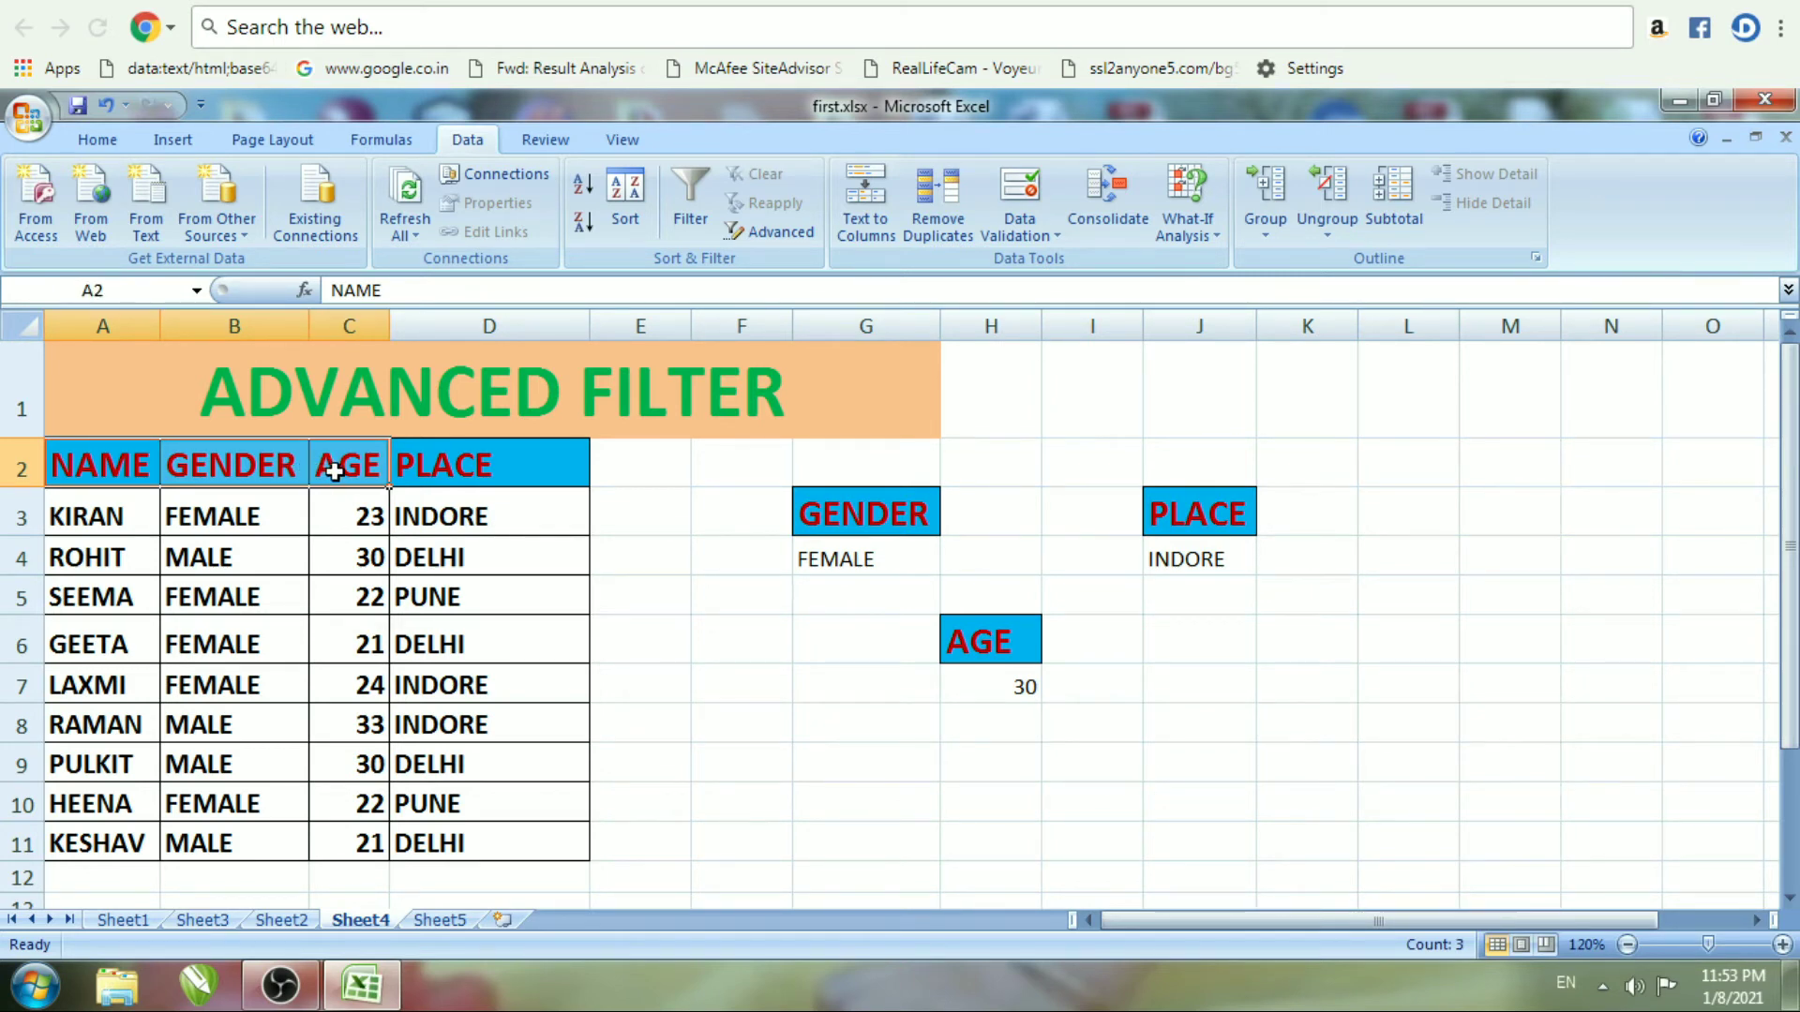
key("ctrl+c")
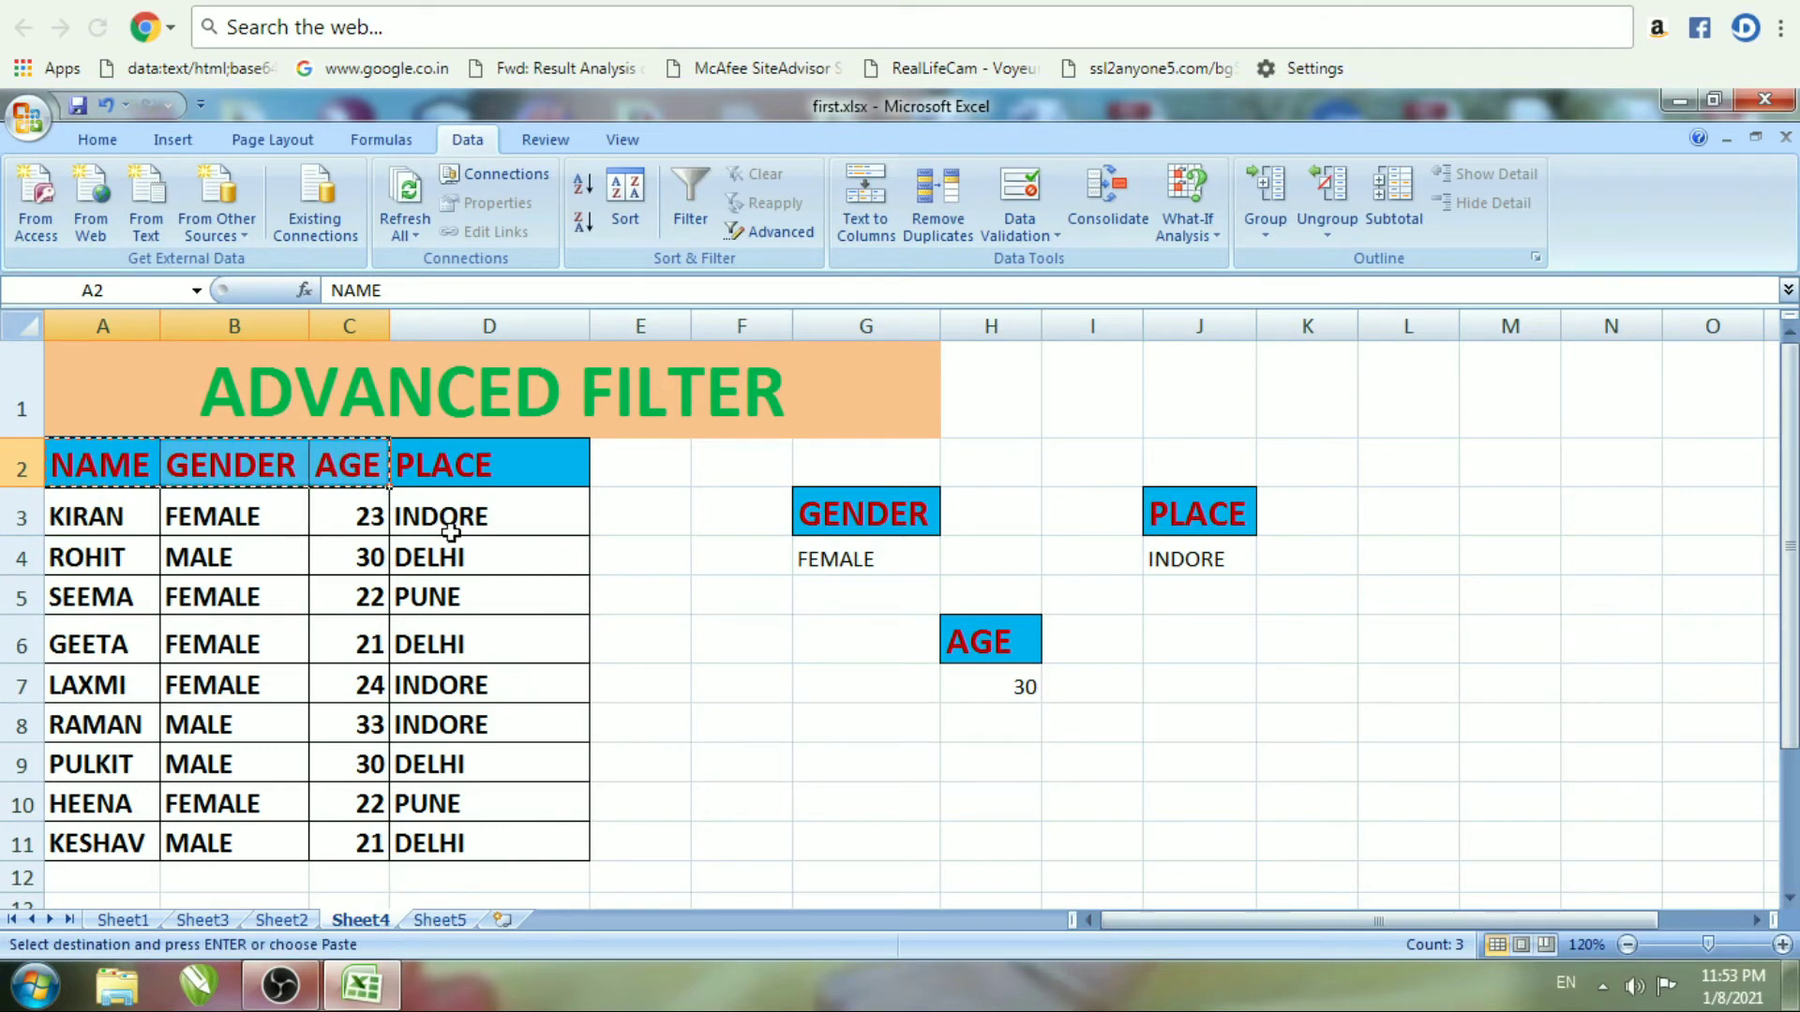
left_click(461, 922)
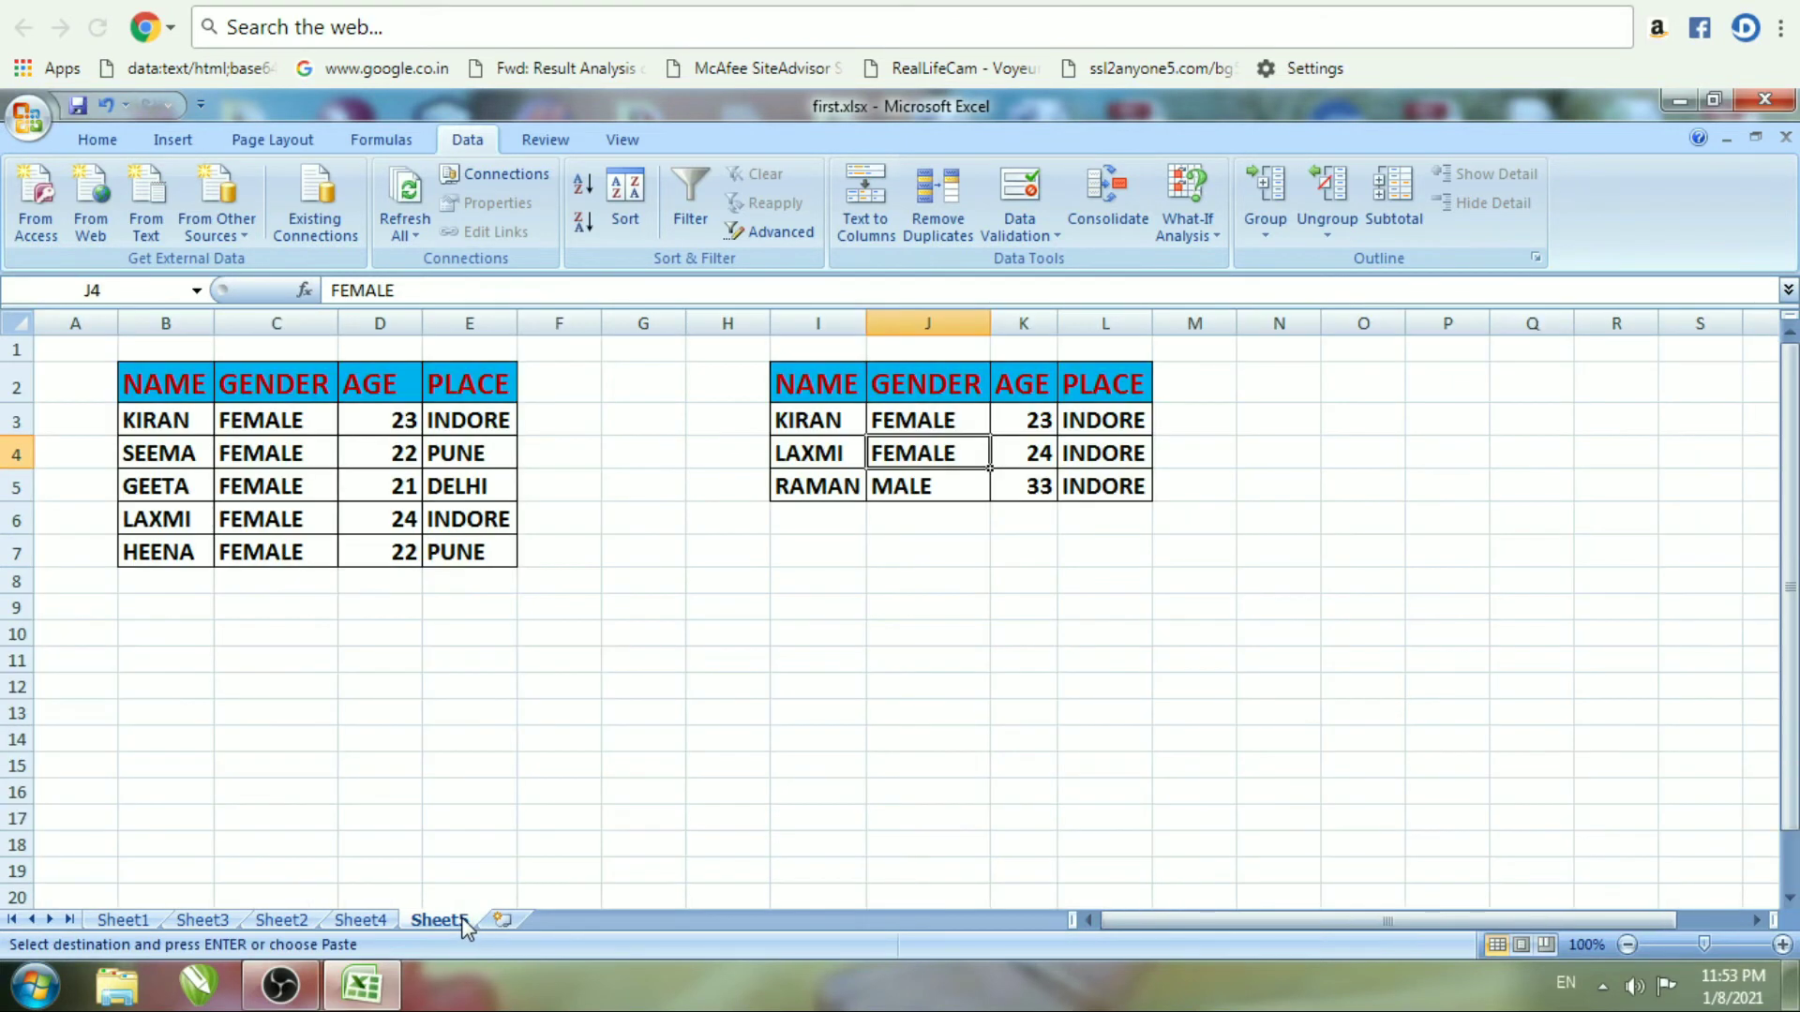
left_click(797, 635)
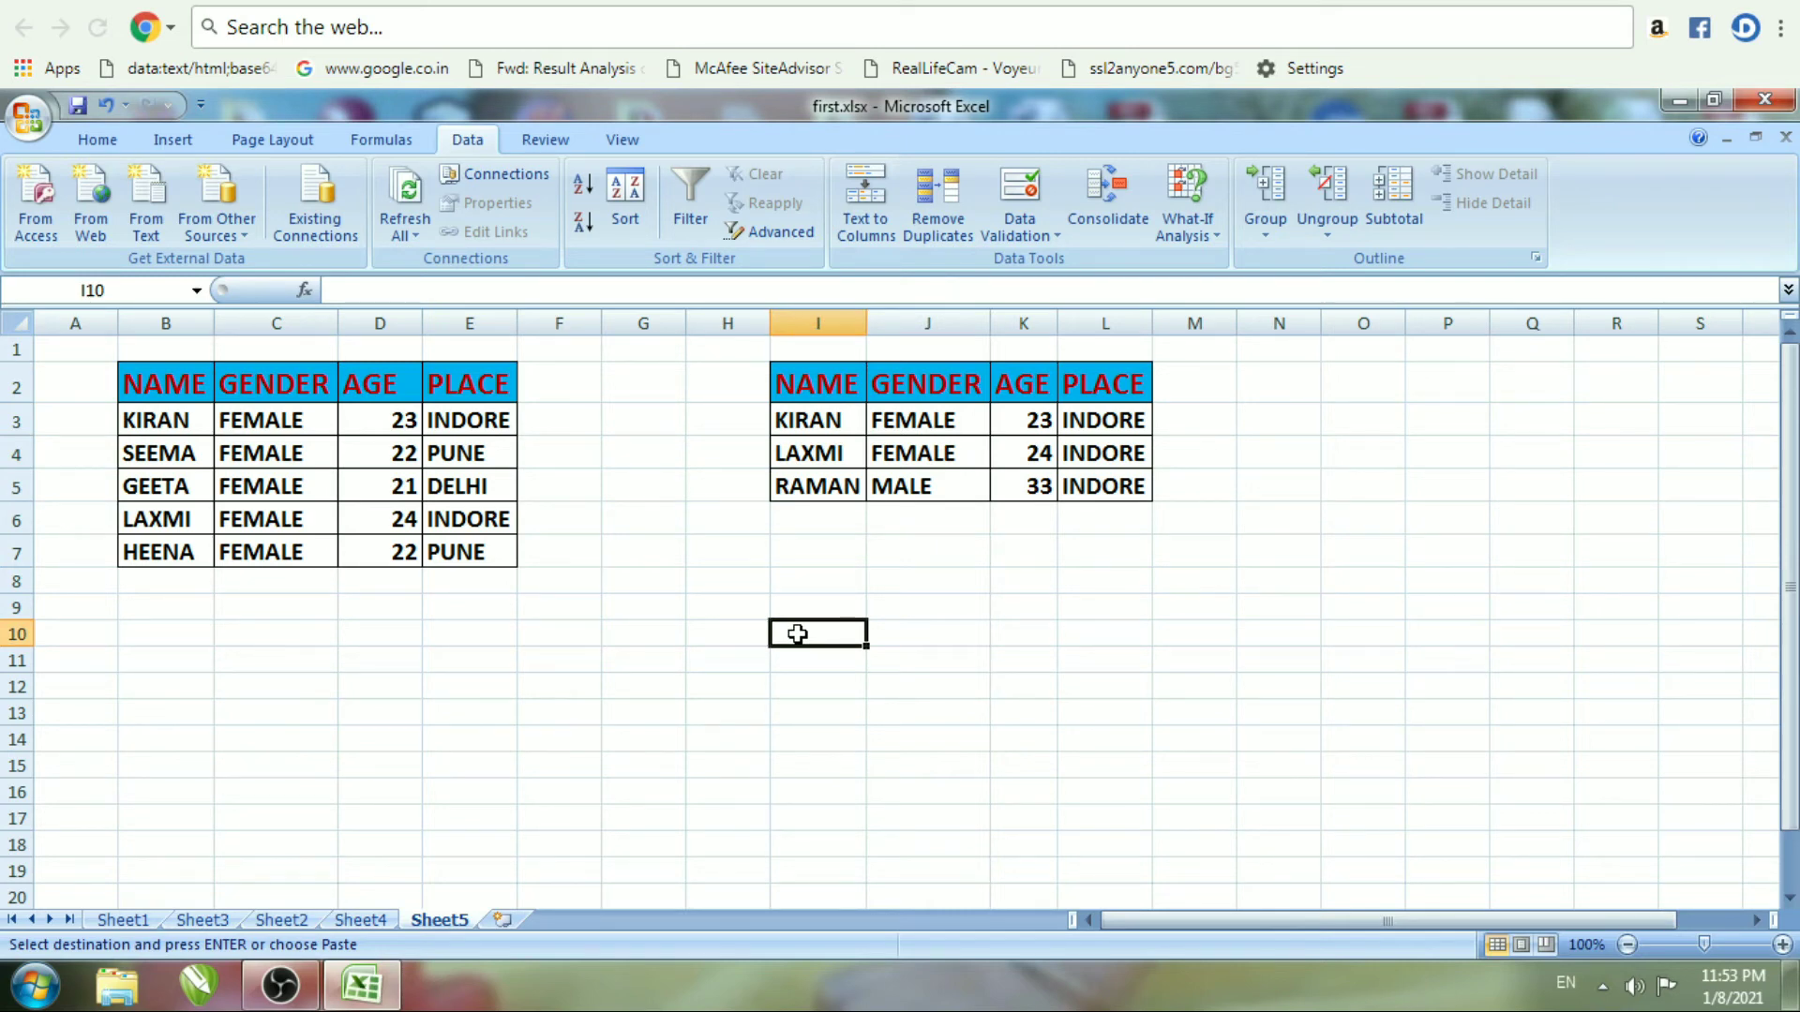
key("ctrl+v")
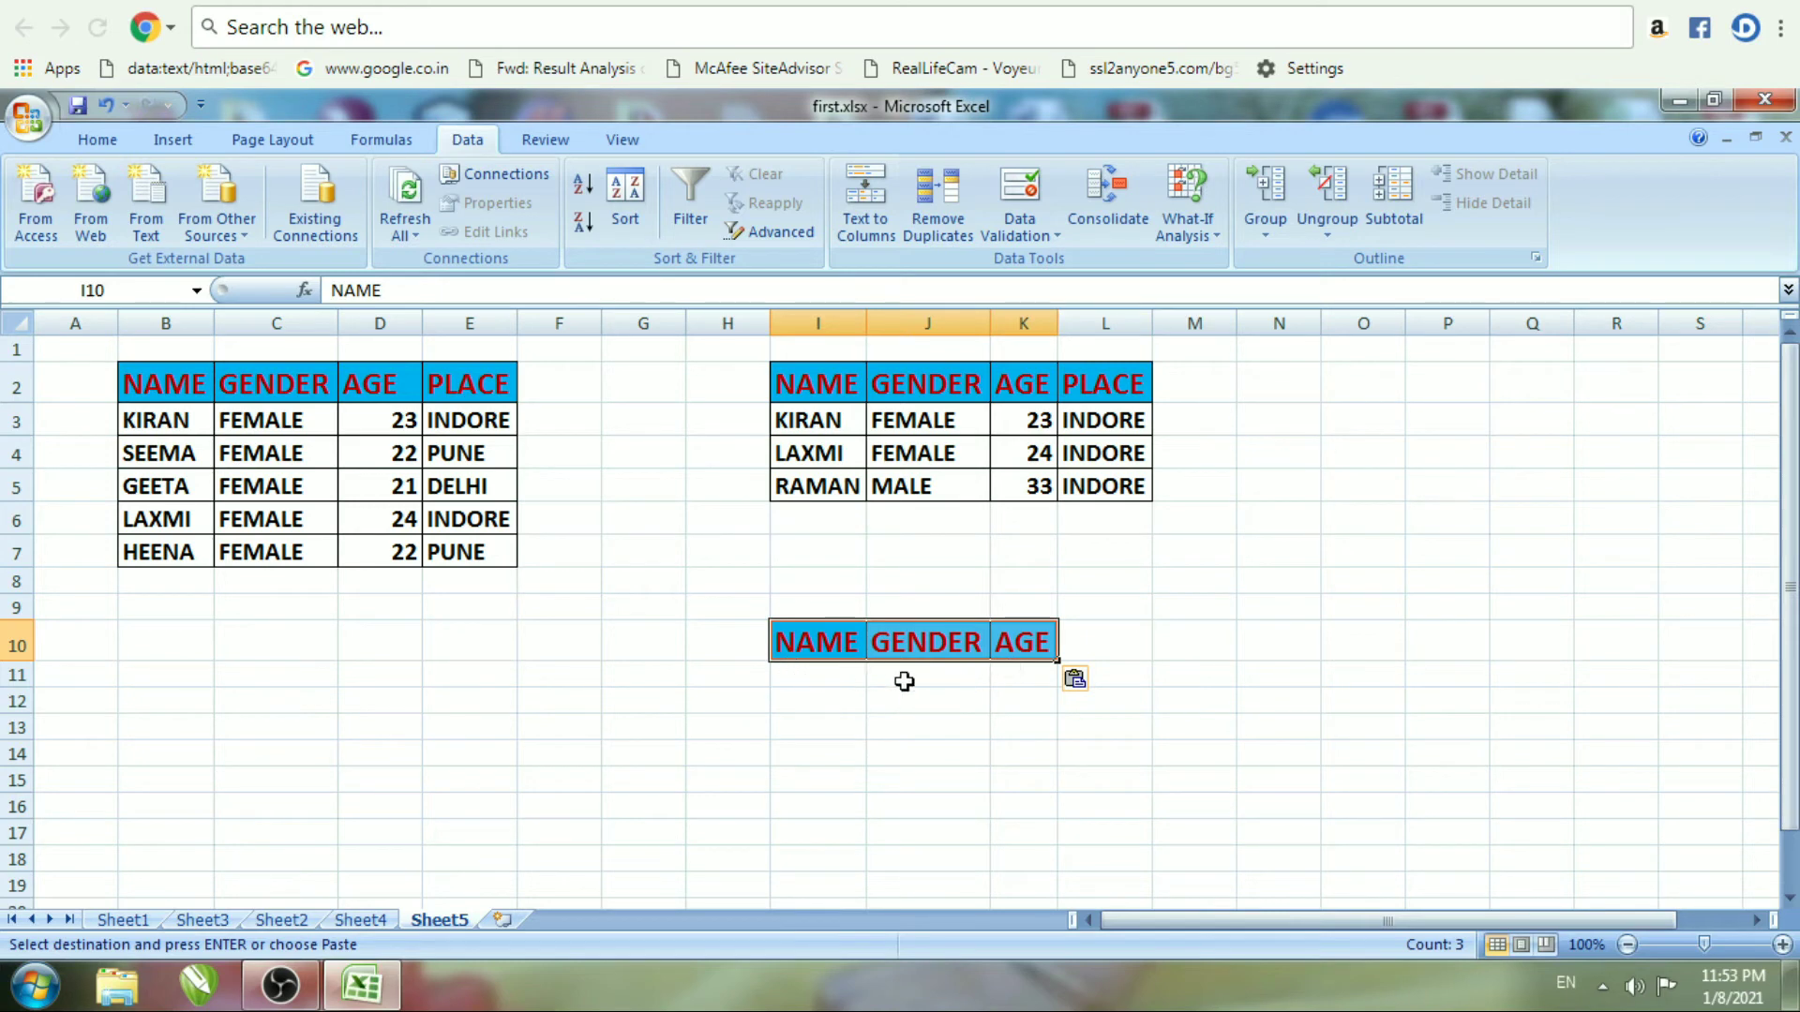
Start an Advanced Filter from cell J12 on Sheet5 that copies to another location, with list range Sheet4!$A$2:$D$11
left_click(916, 682)
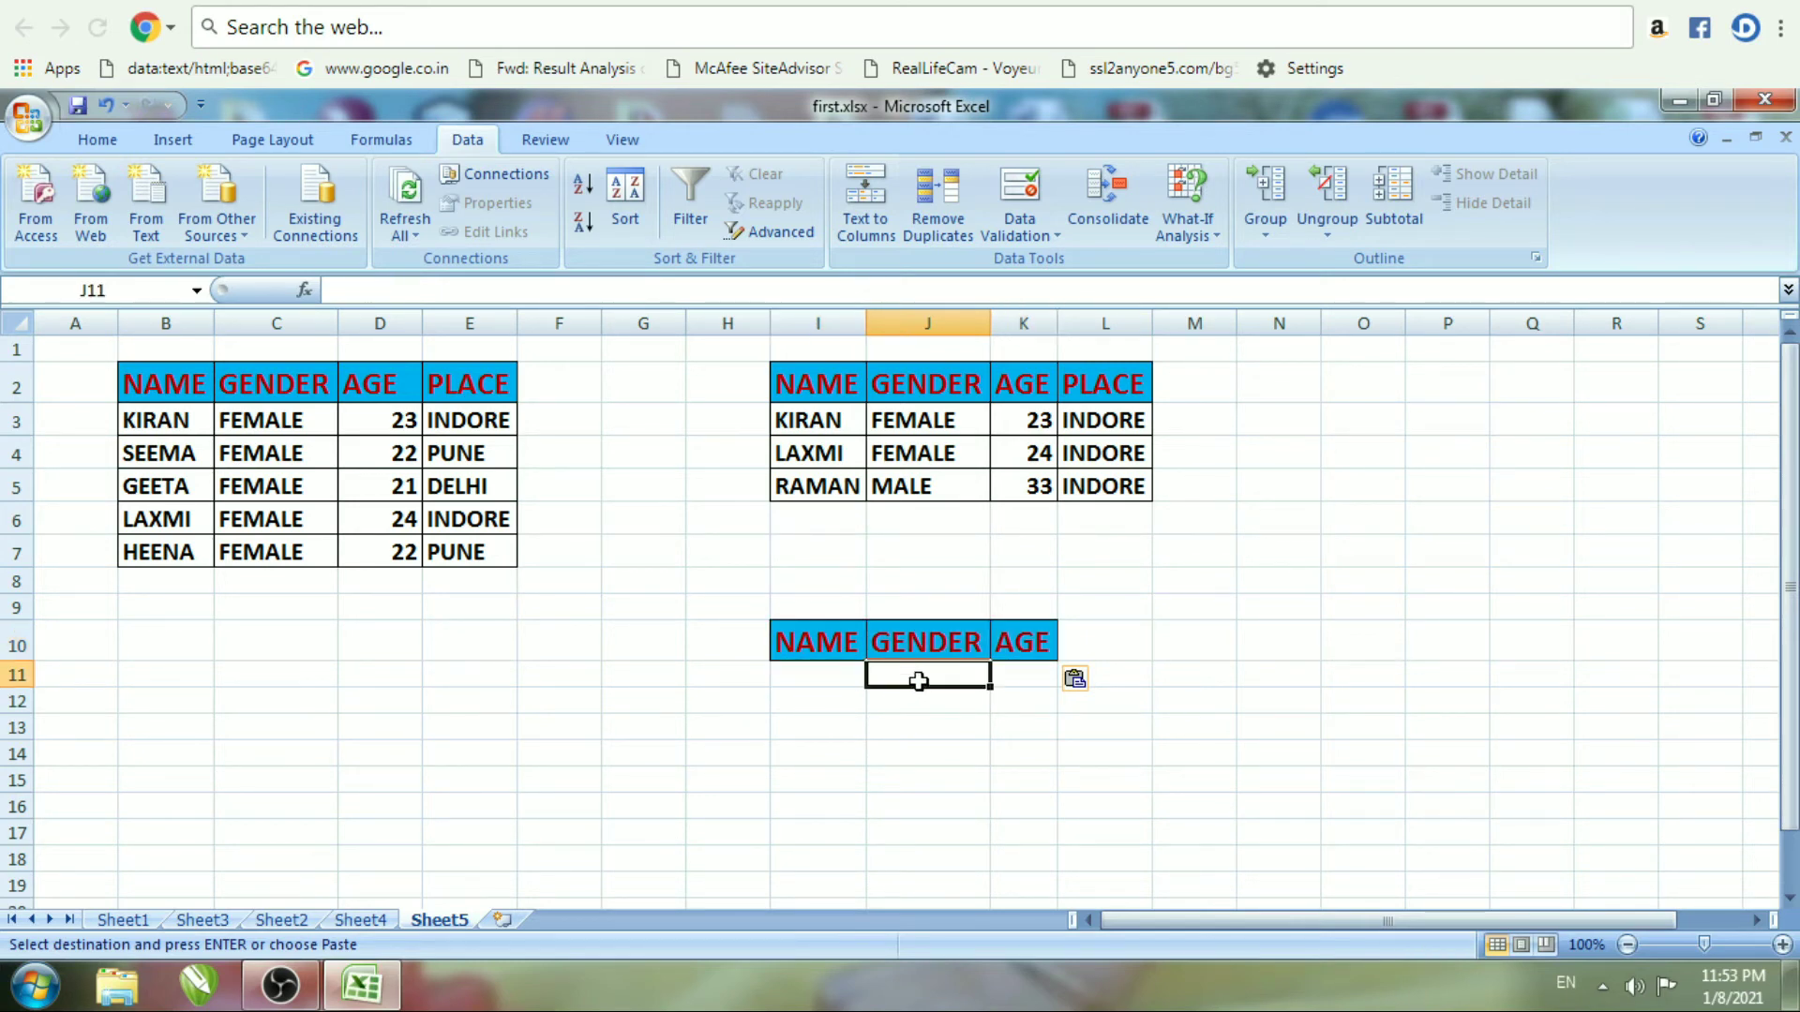
left_click(915, 703)
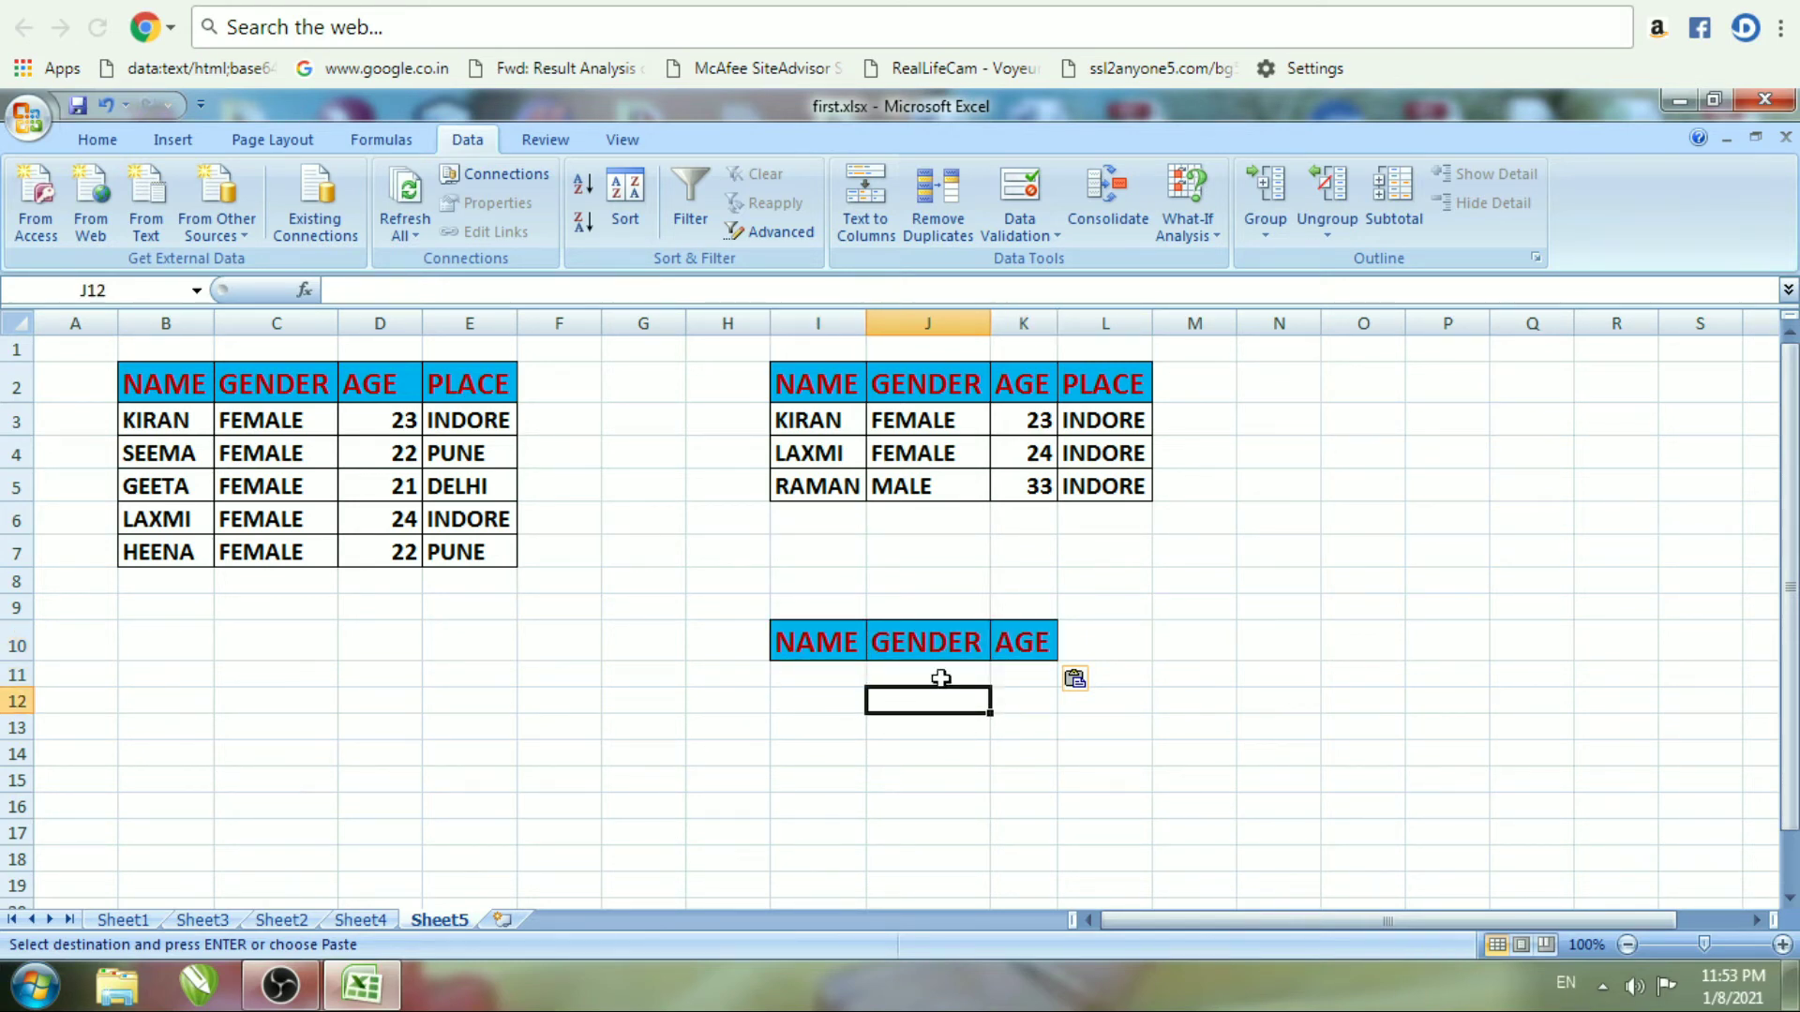
left_click(772, 238)
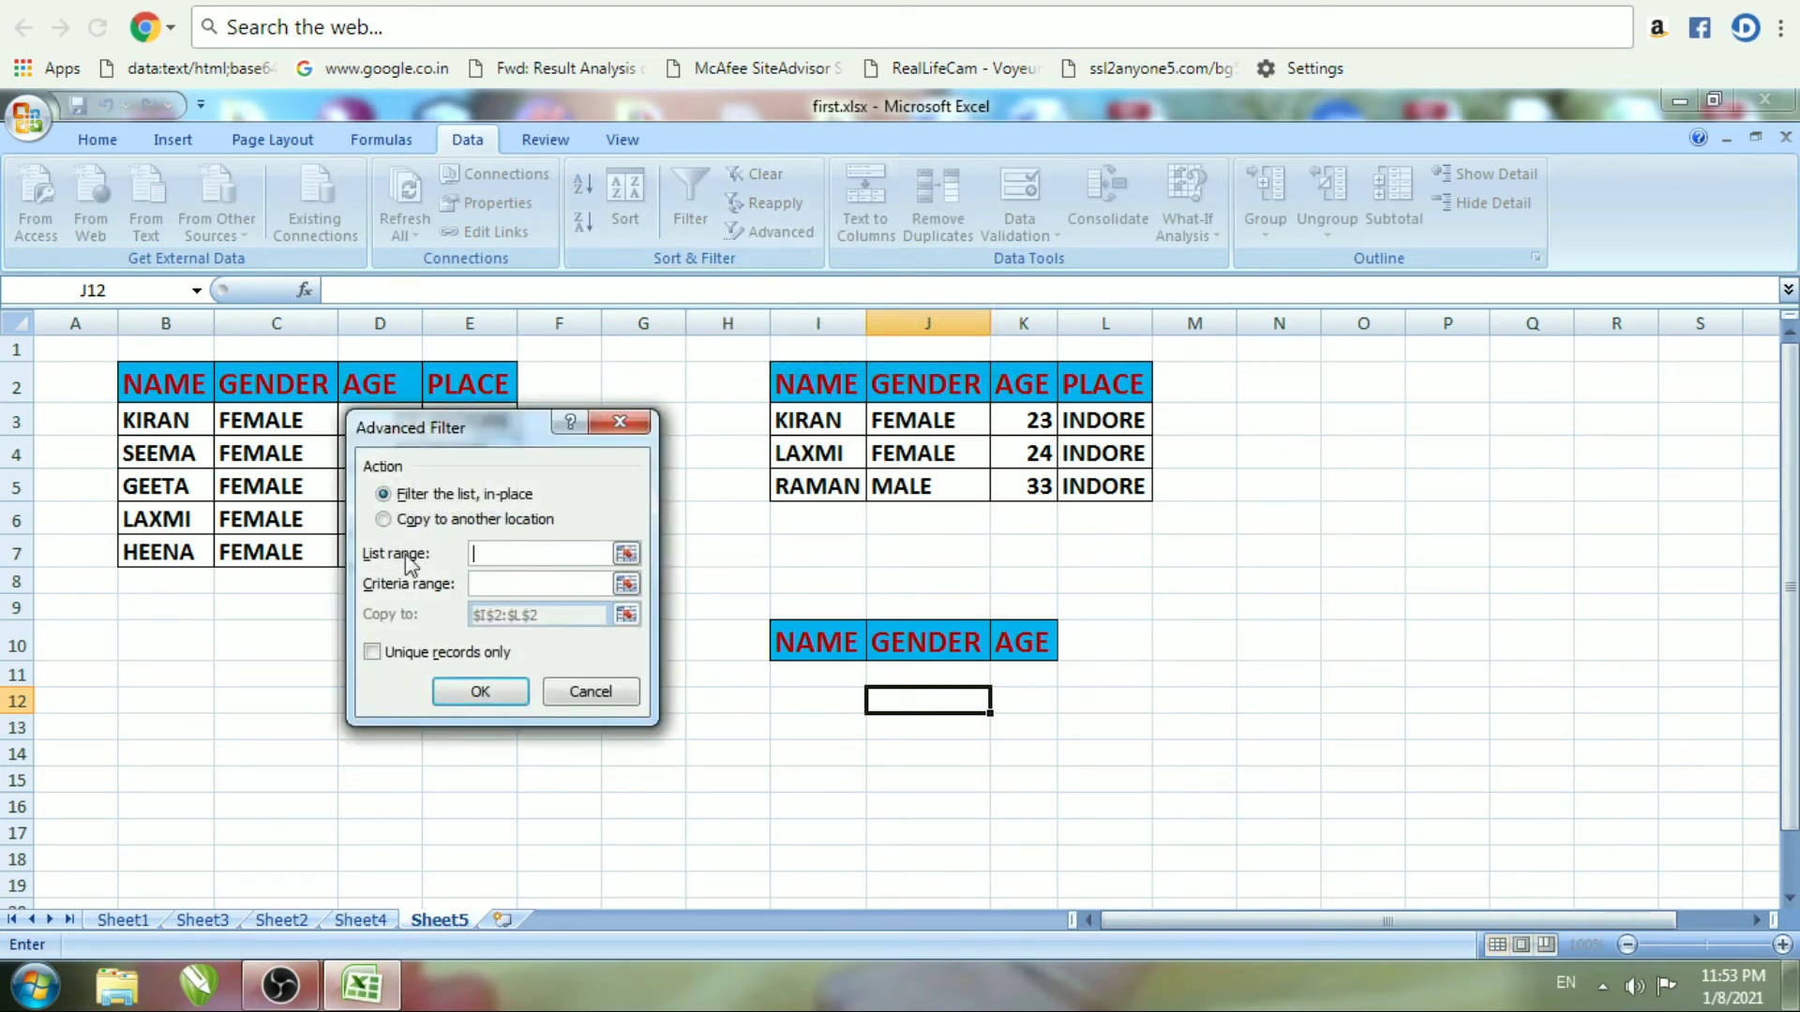
left_click(385, 521)
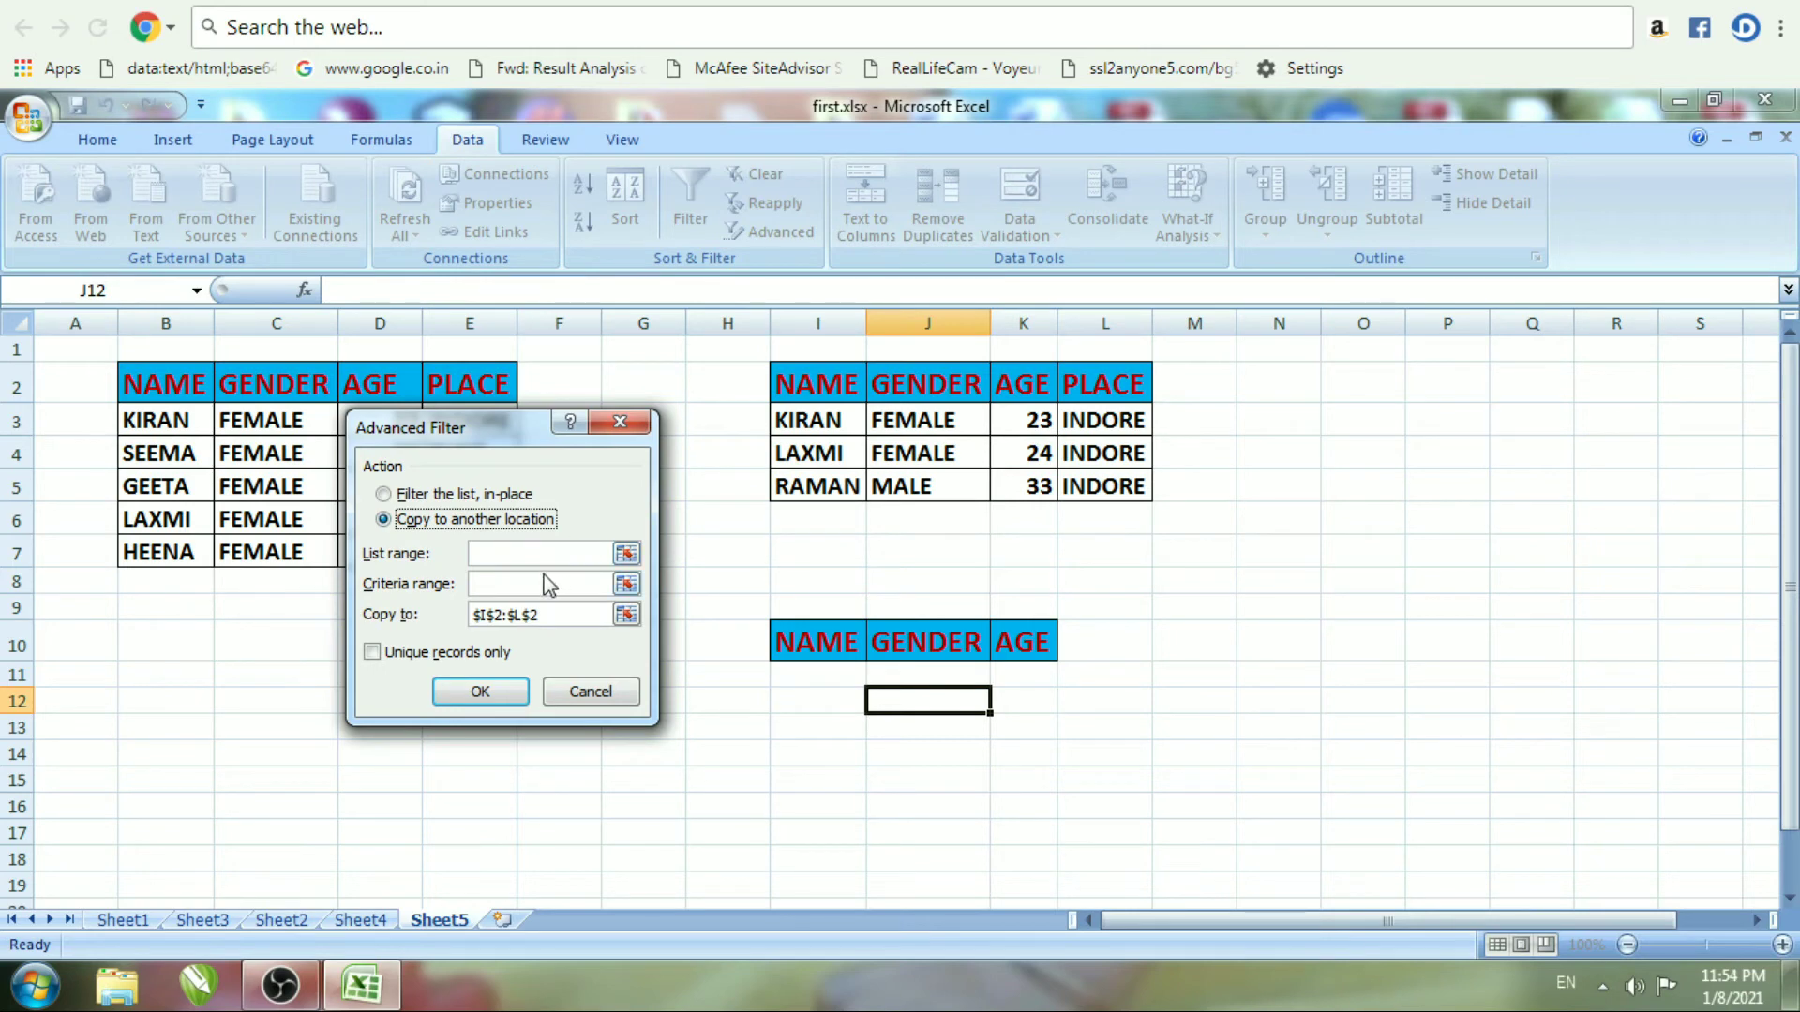
left_click(484, 554)
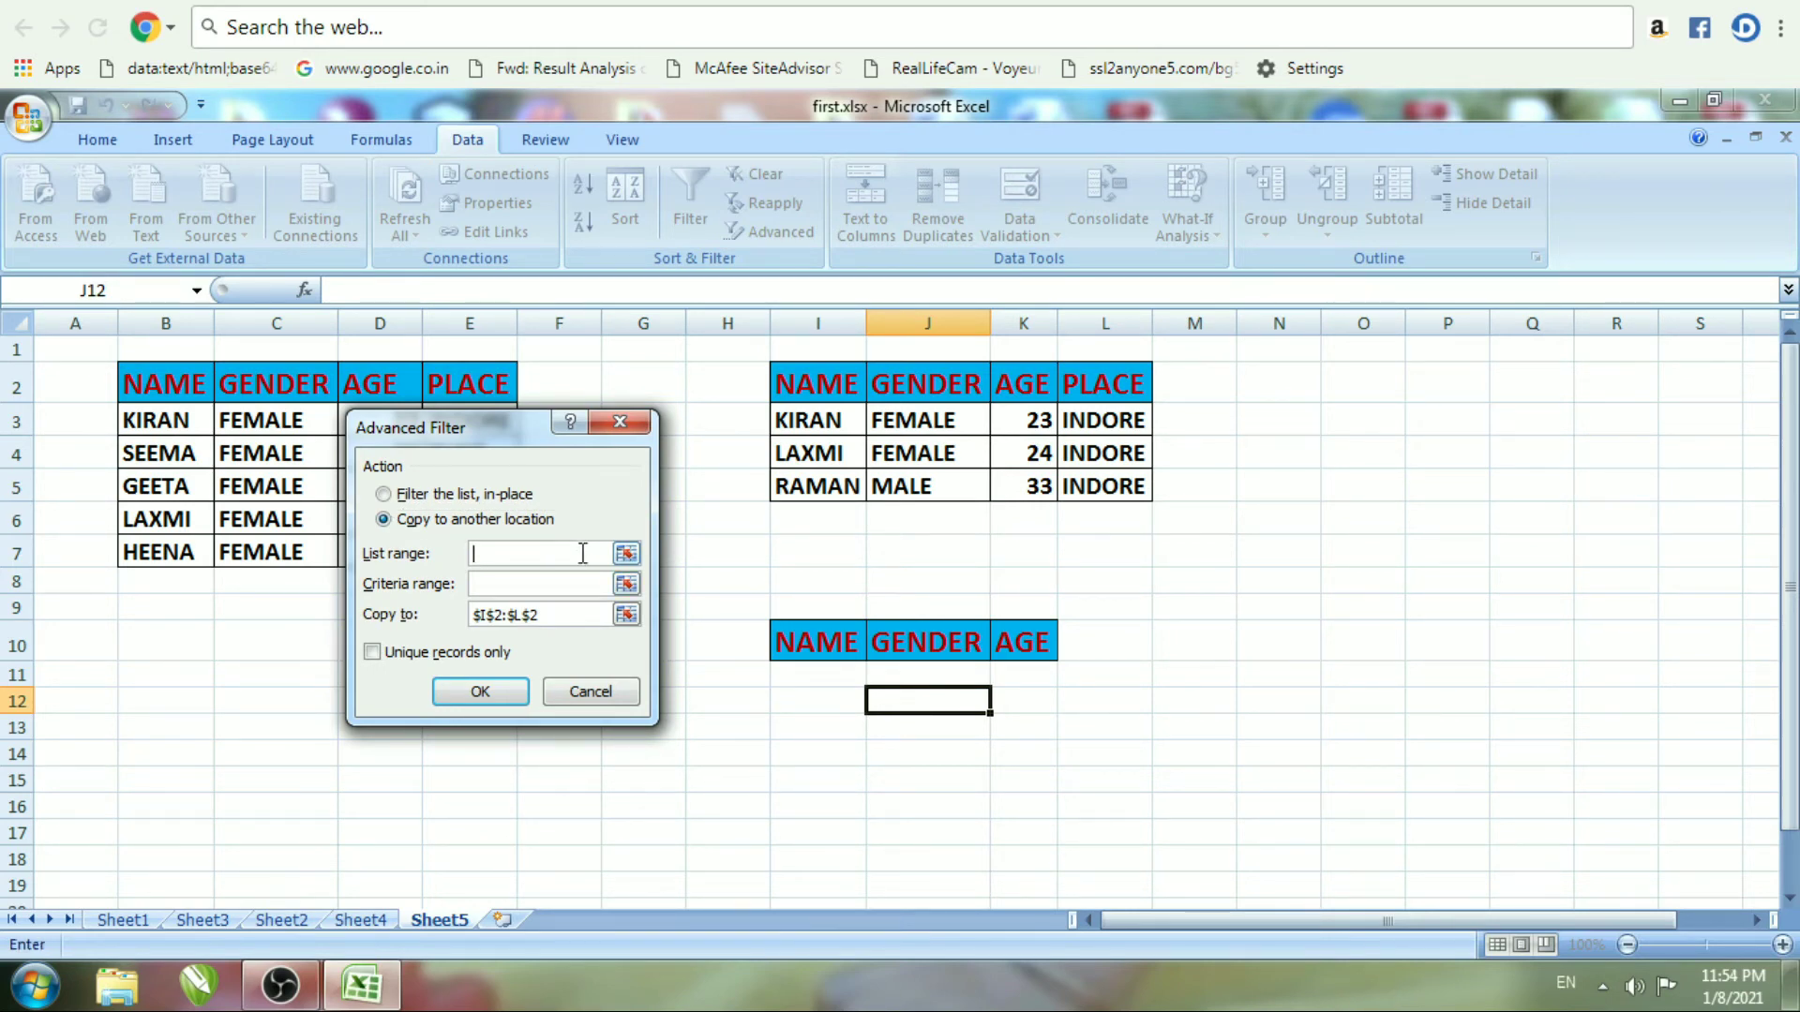
left_click(362, 920)
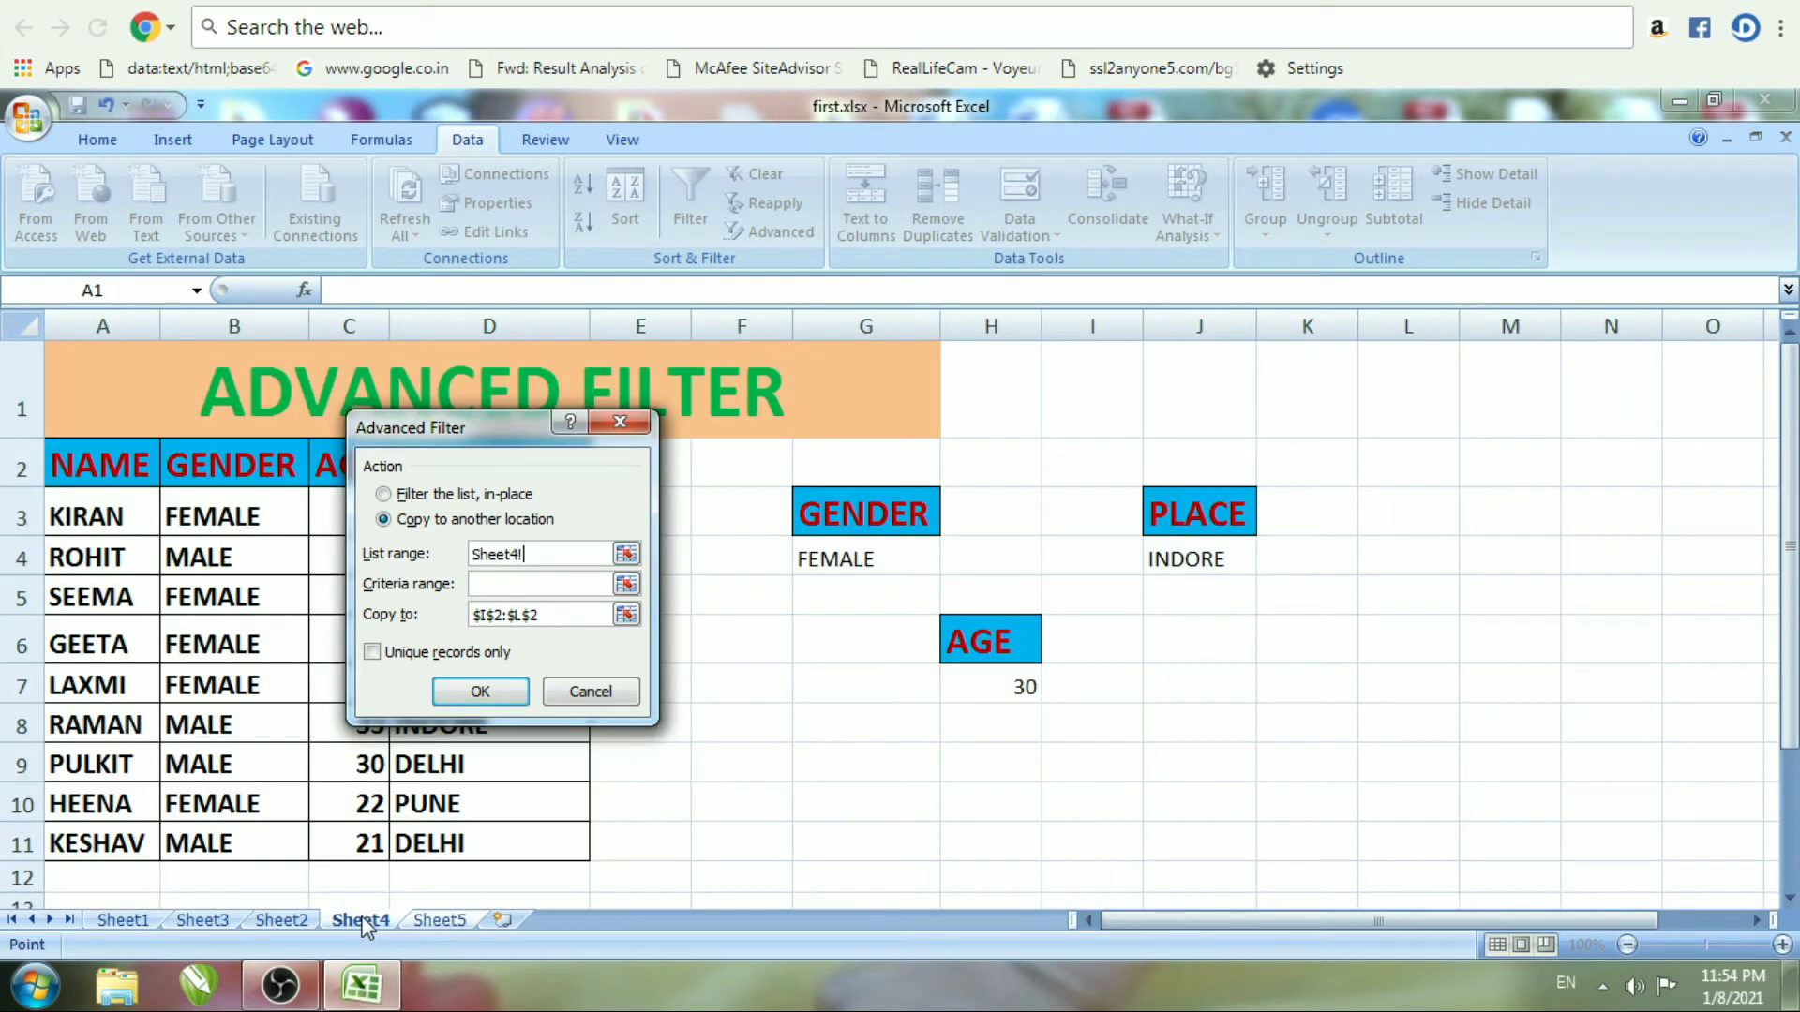
left_click_drag(503, 436, 1431, 391)
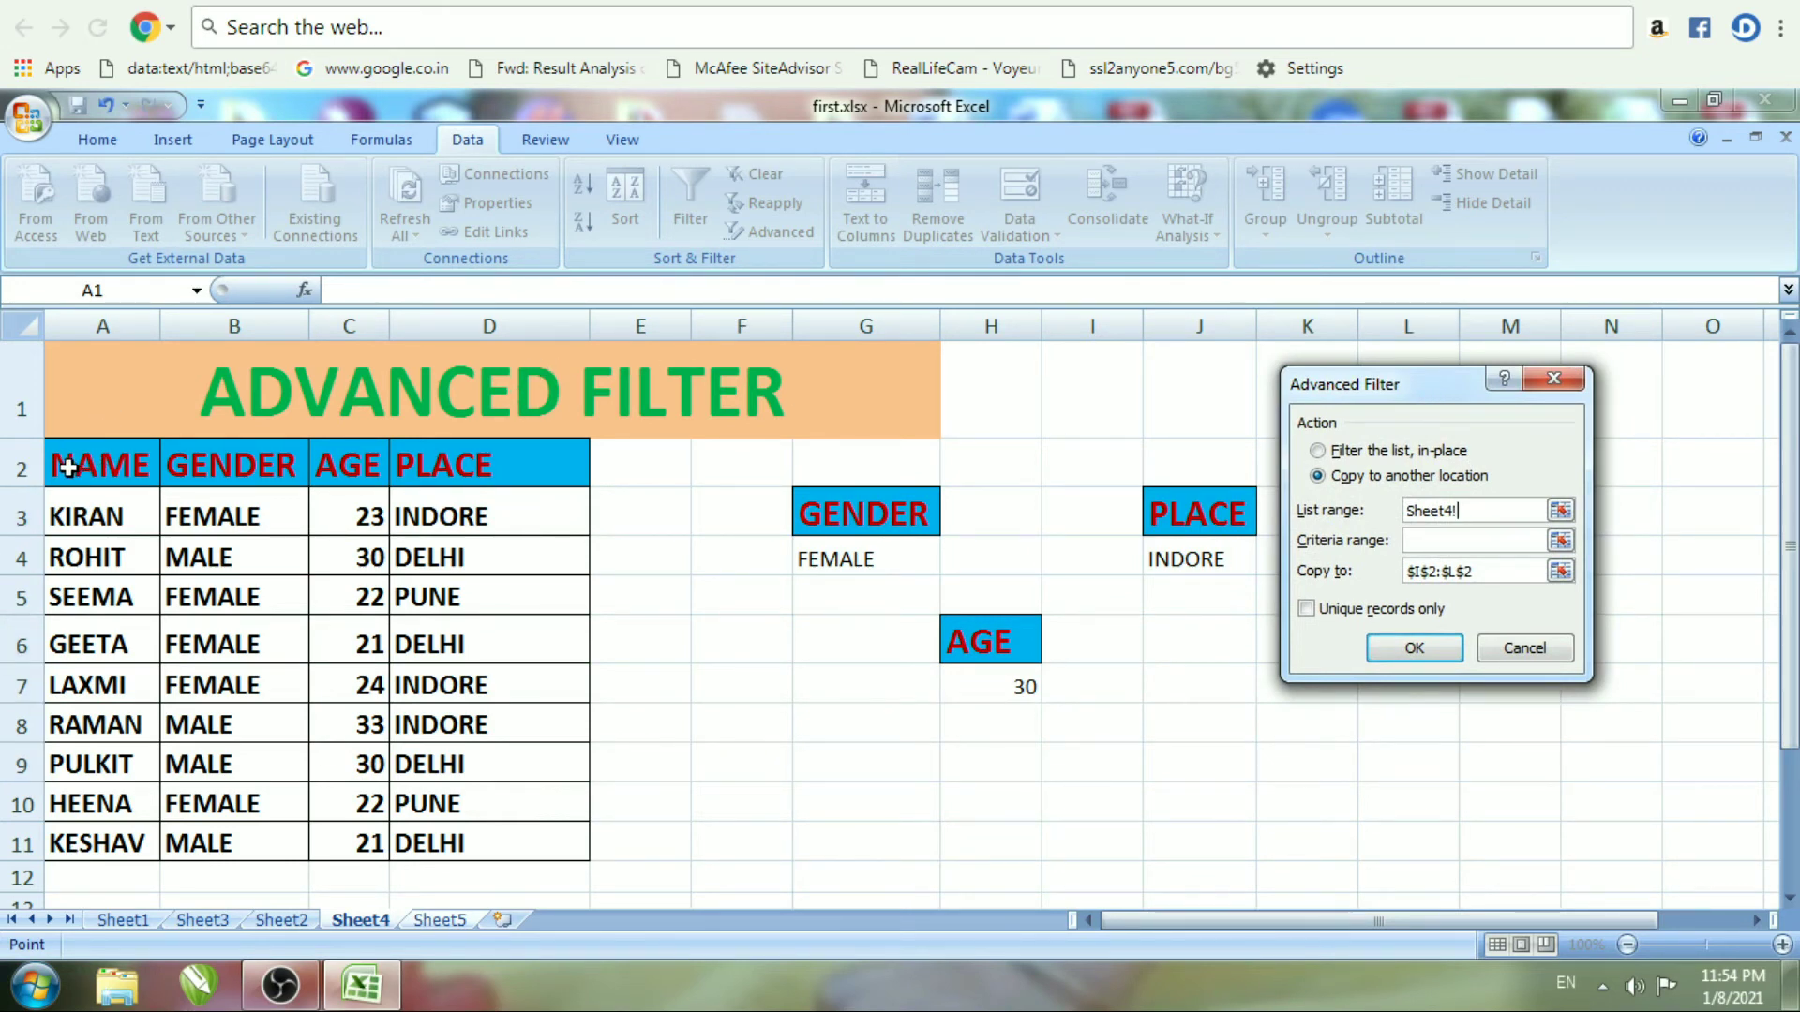
left_click_drag(66, 466, 451, 840)
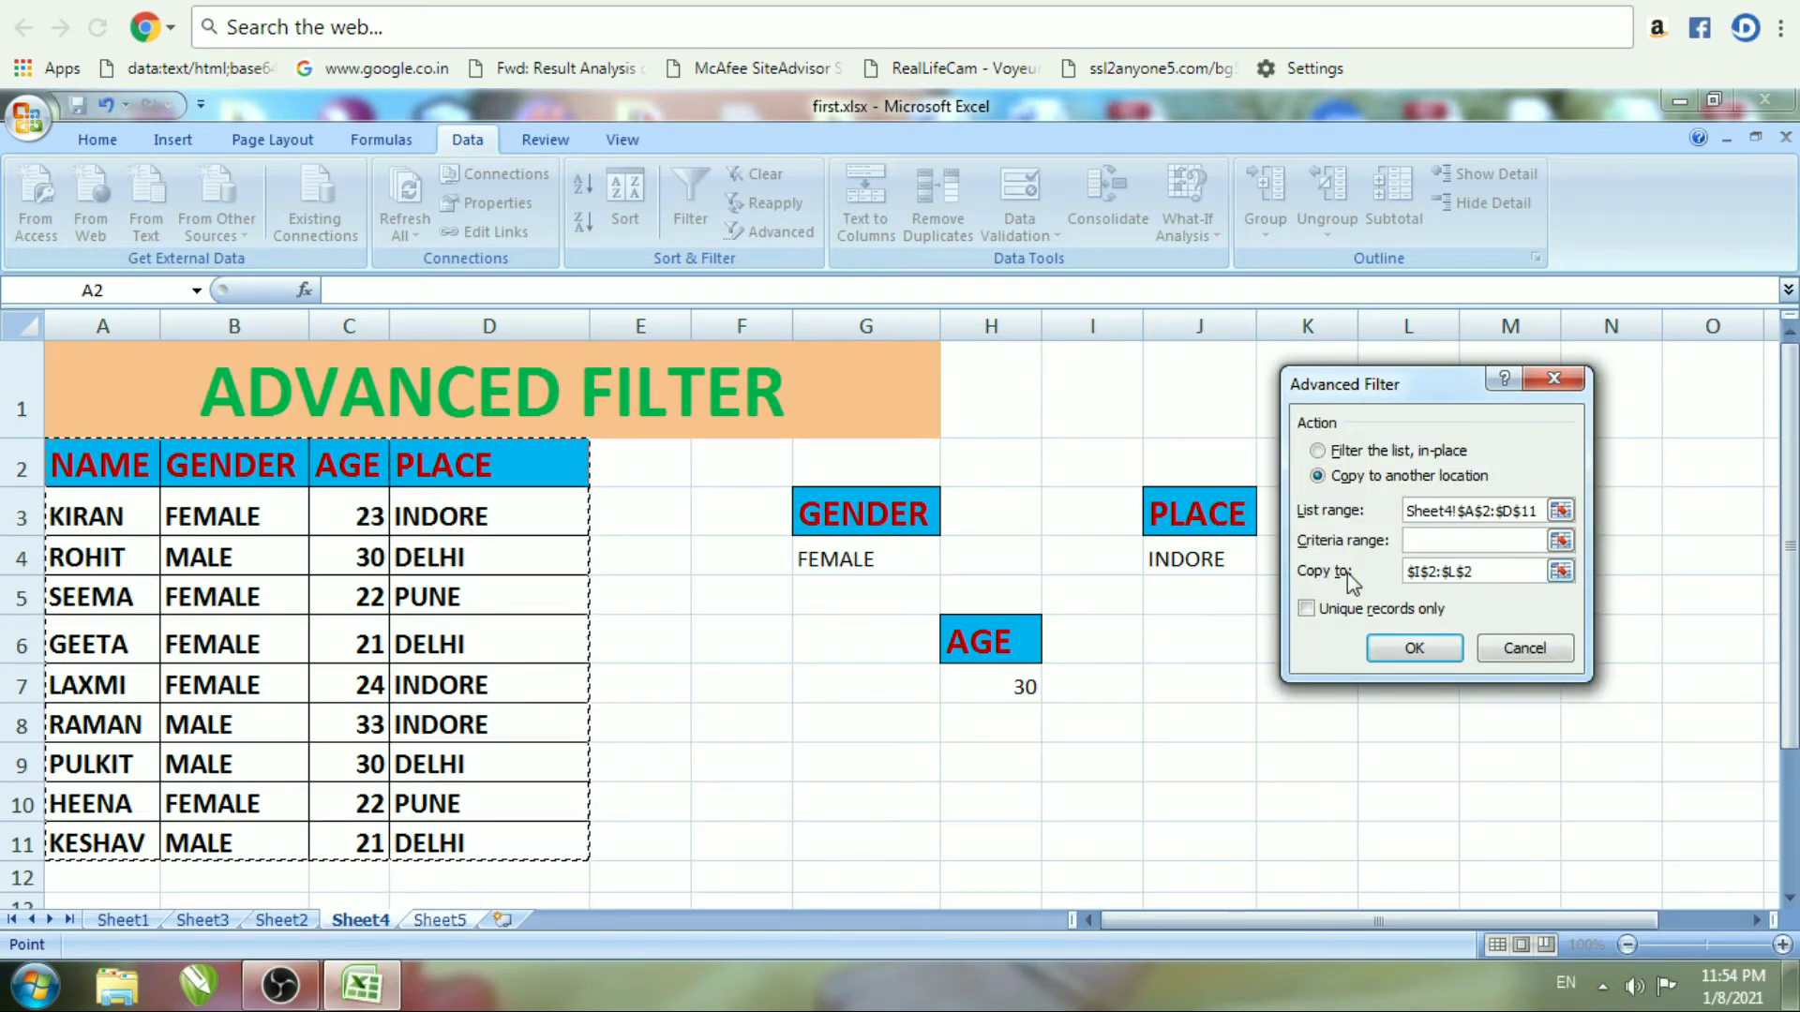
Set the criteria range to the AGE and 30 cells, Sheet4!$H$6:$H$7
left_click(1437, 541)
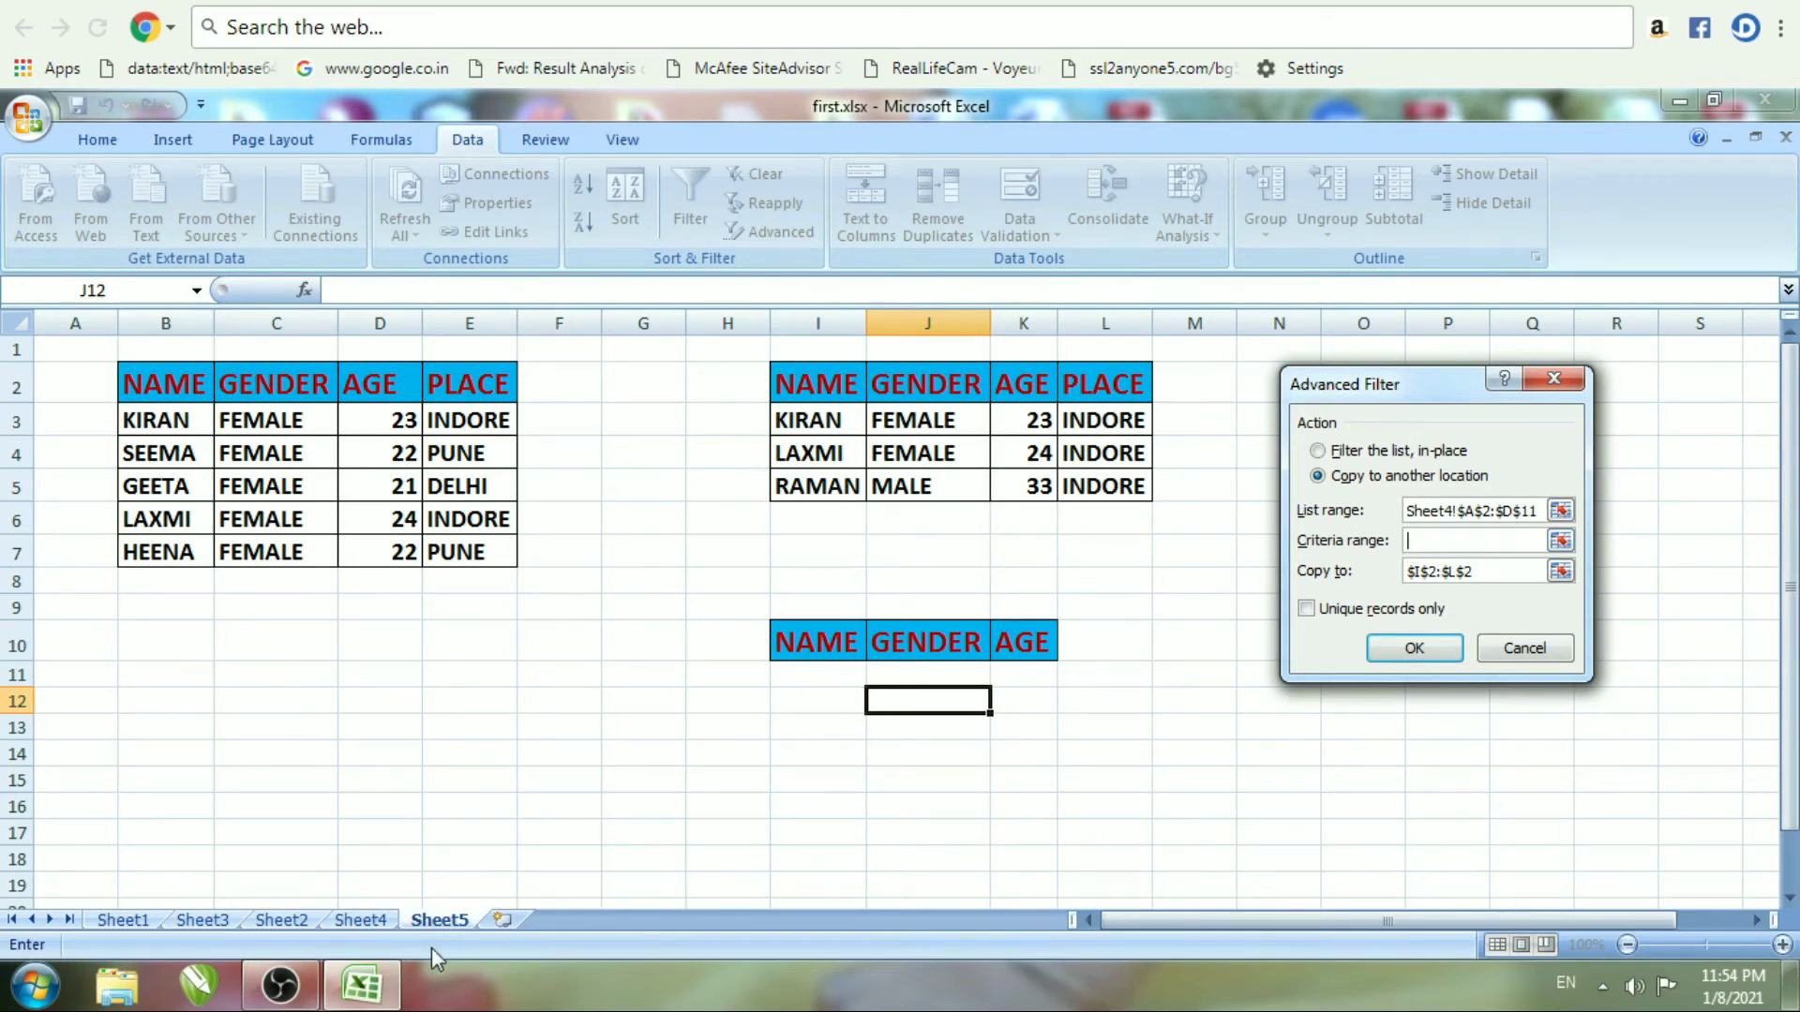
left_click(360, 921)
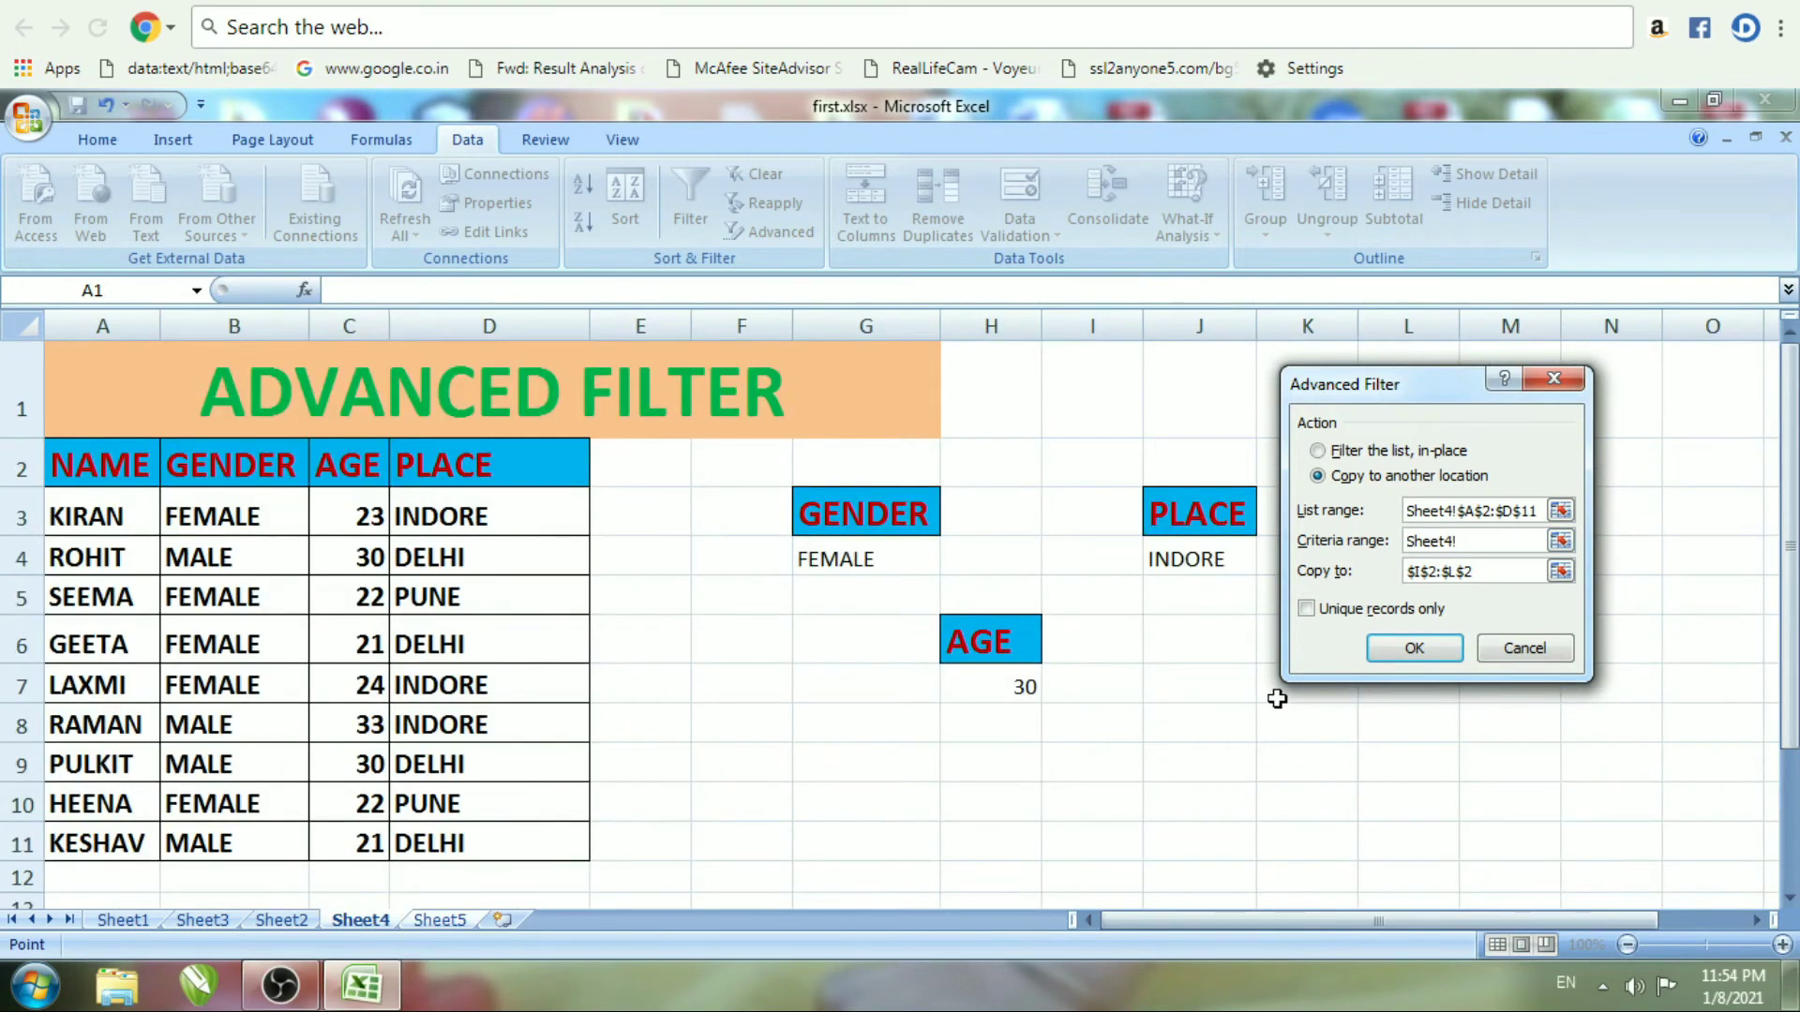
left_click_drag(982, 639, 995, 689)
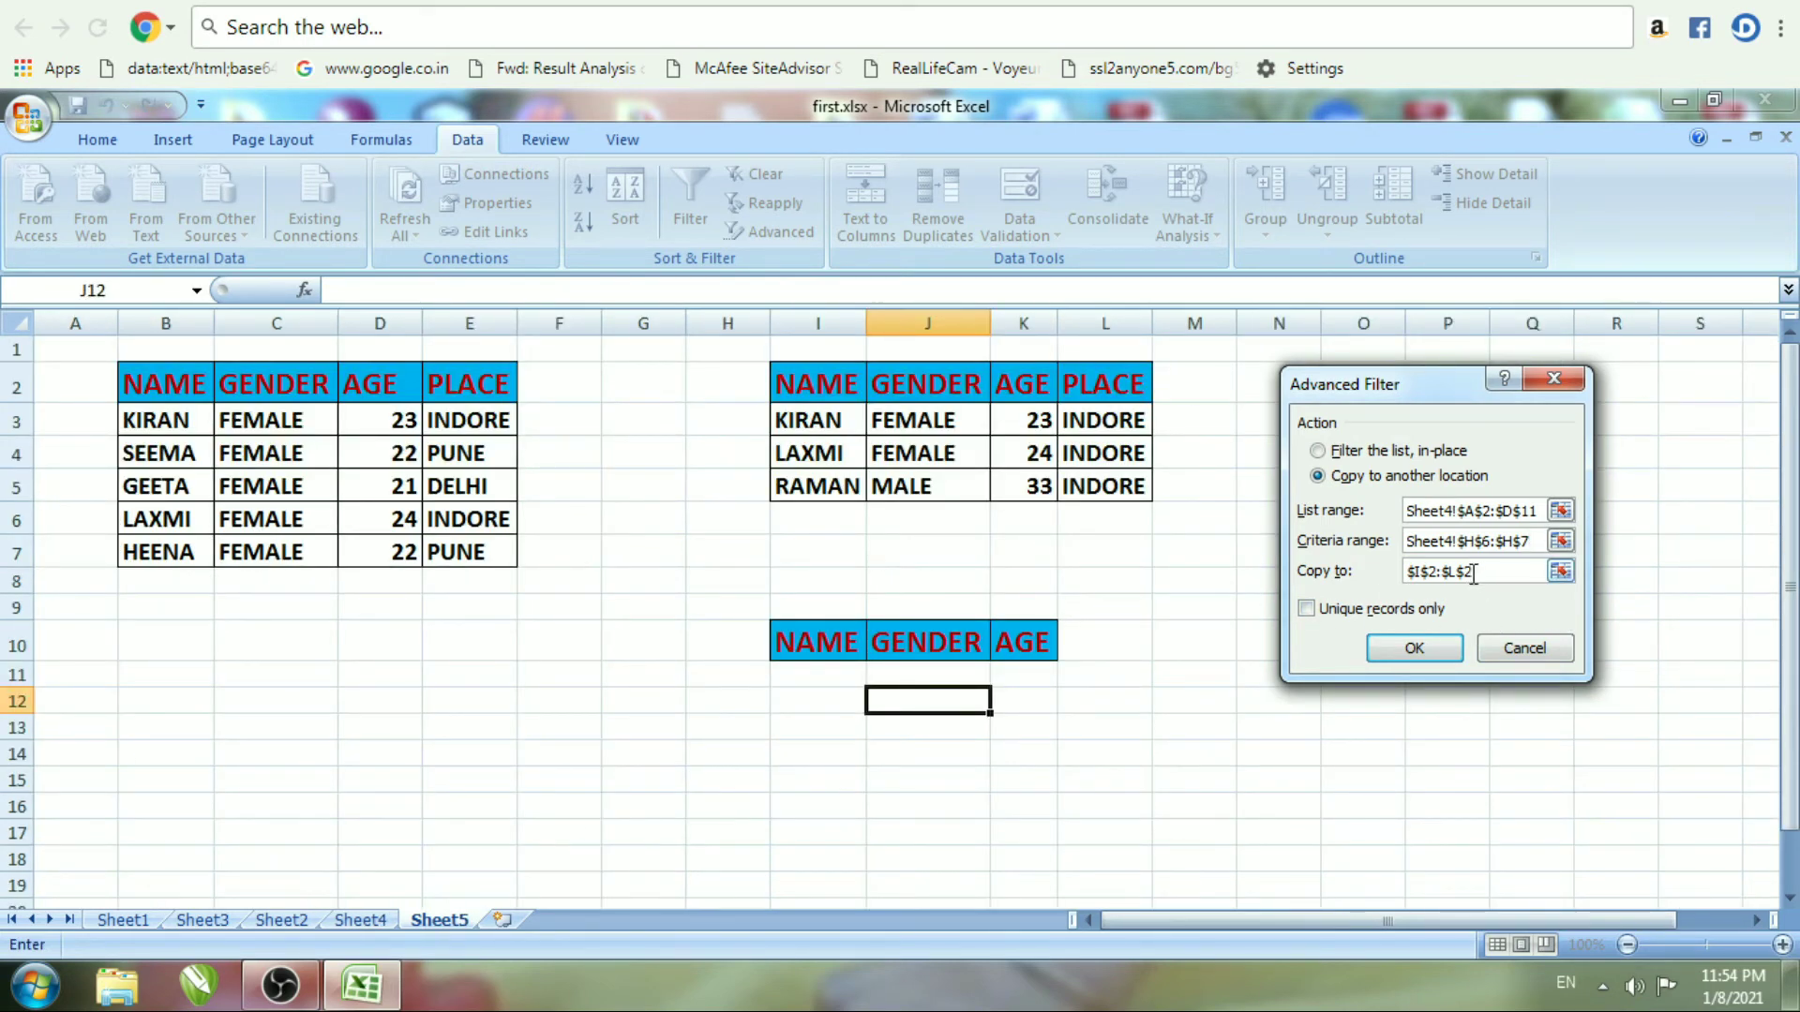
Replace the copy-to range with the three-column header row Sheet5!$I$10:$K$10 and run the Advanced Filter
left_click_drag(1473, 575, 1403, 576)
key("BackSpace")
left_click_drag(797, 644, 1026, 647)
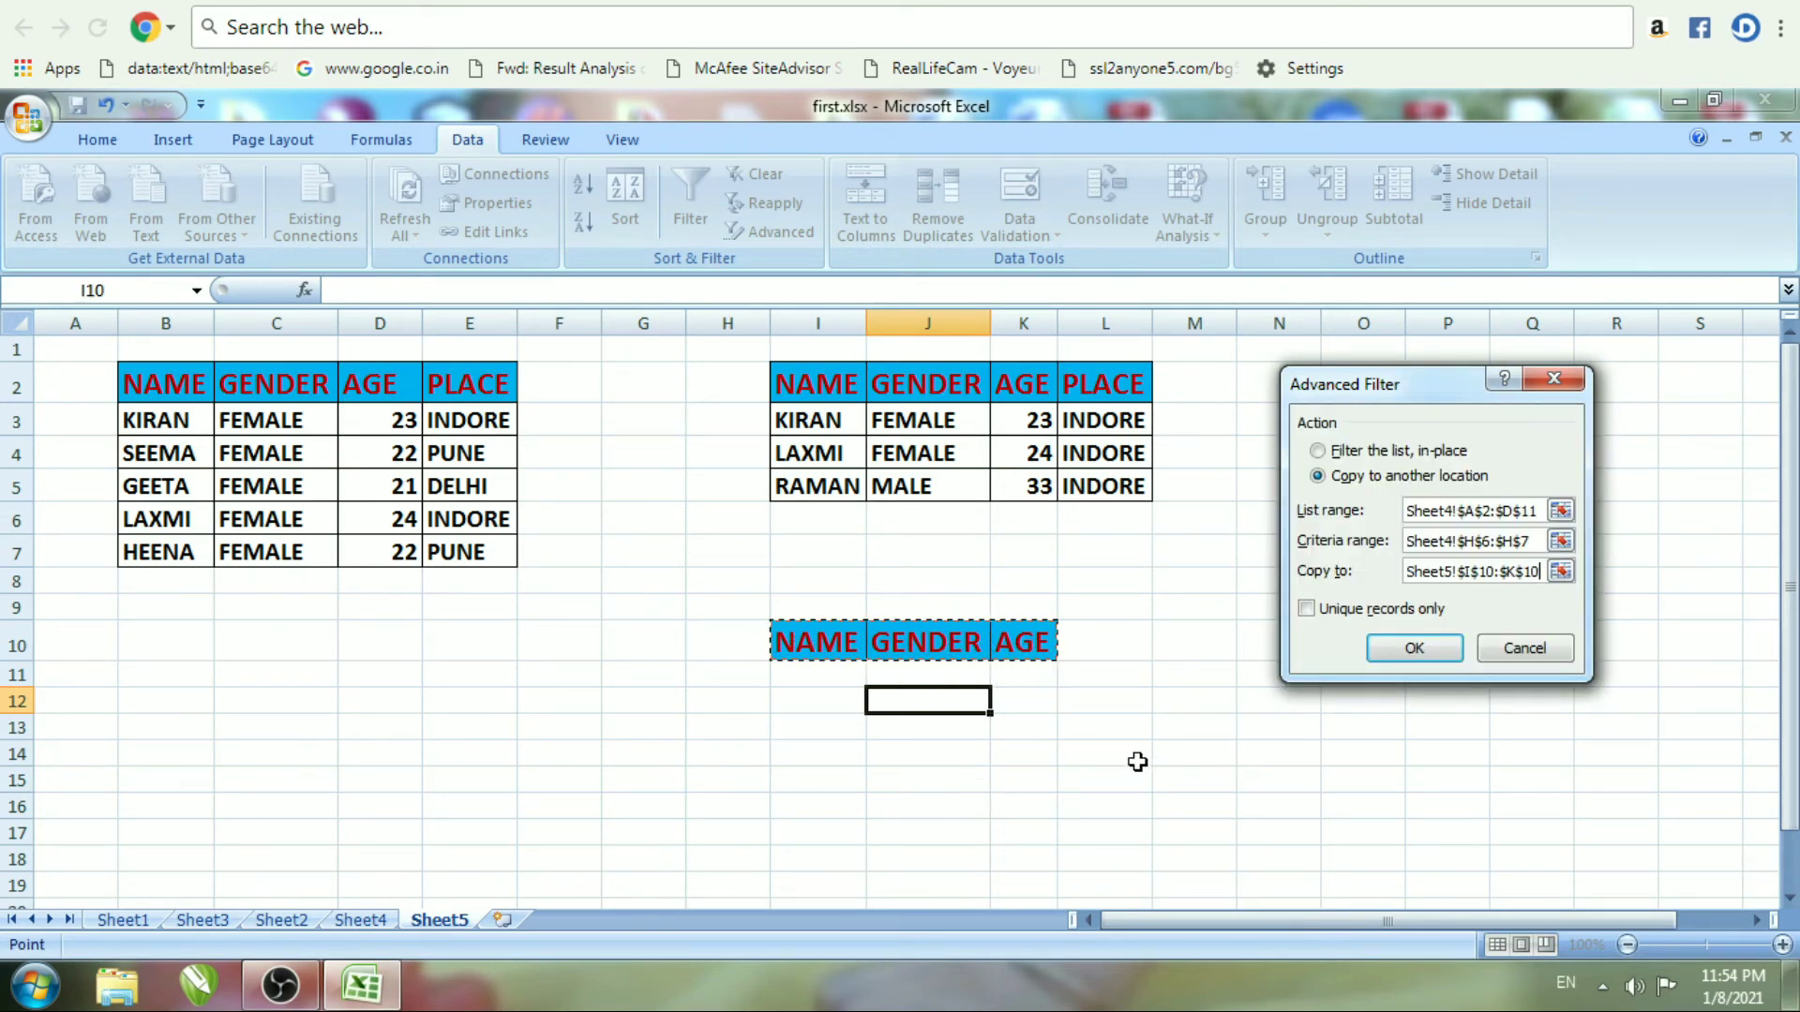
left_click(1413, 648)
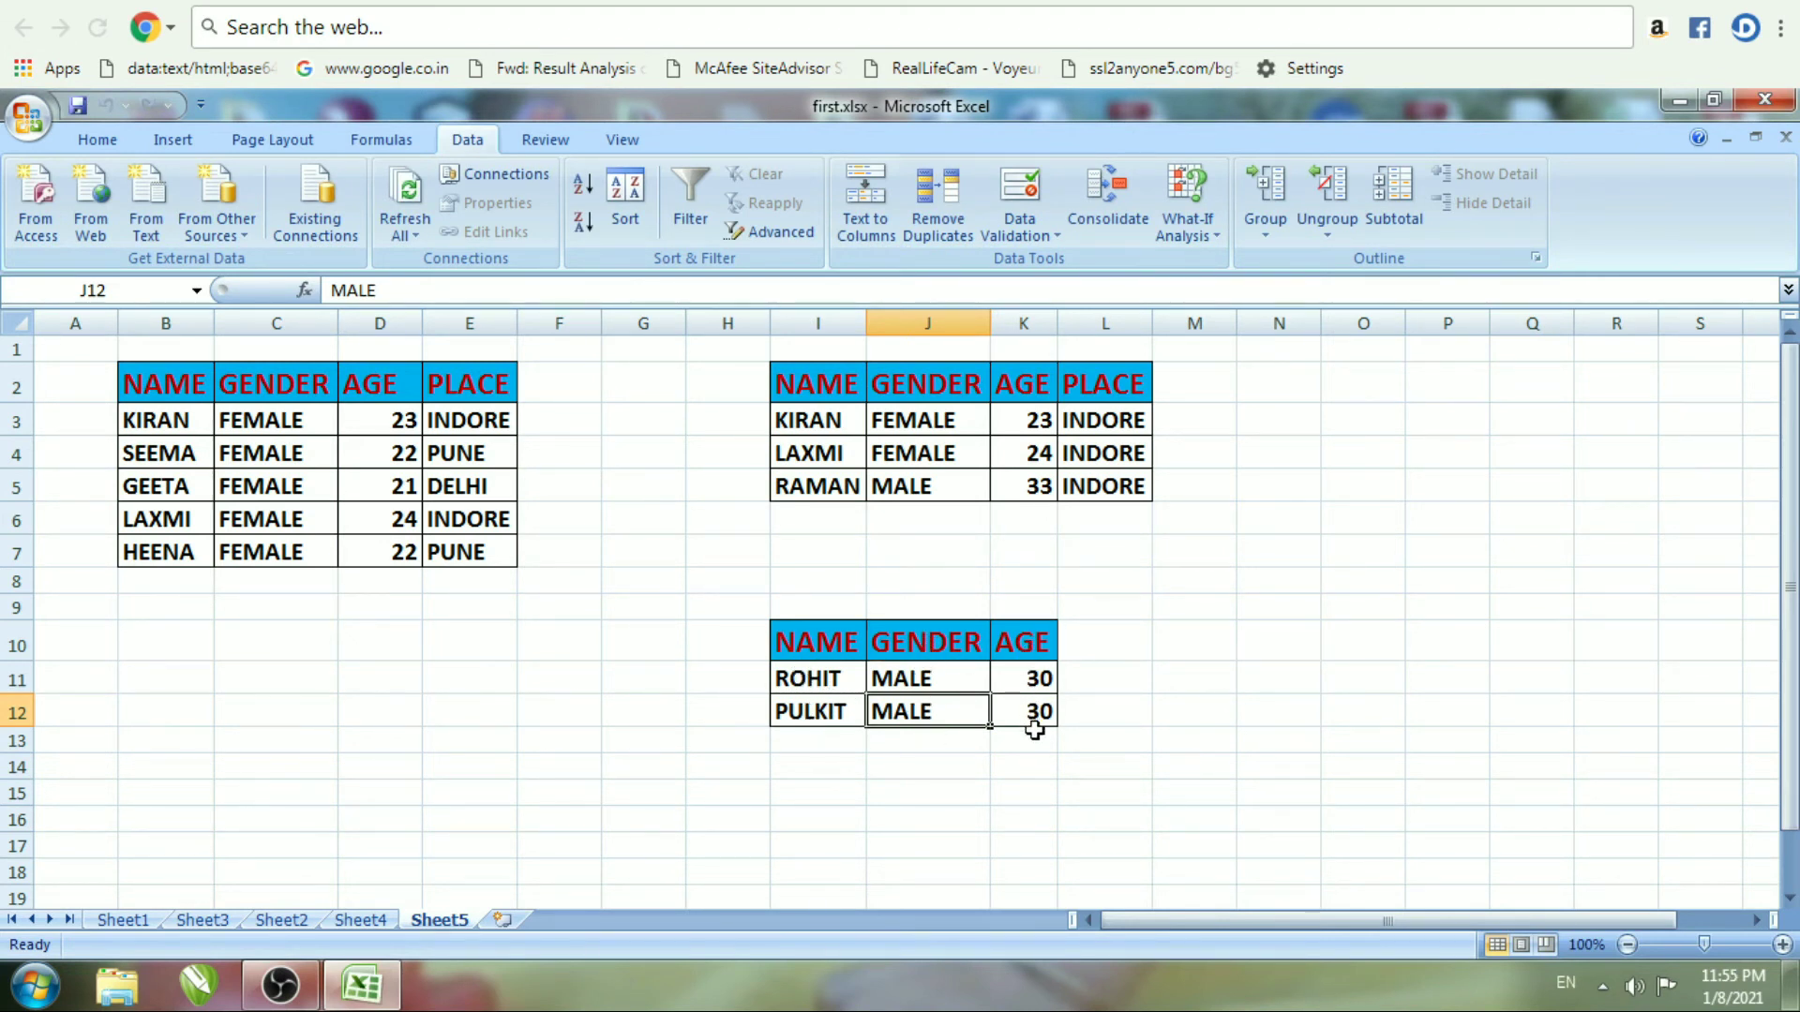
Enter DELHI in cell J5 on Sheet4 as a second PLACE criterion below INDORE
left_click(360, 921)
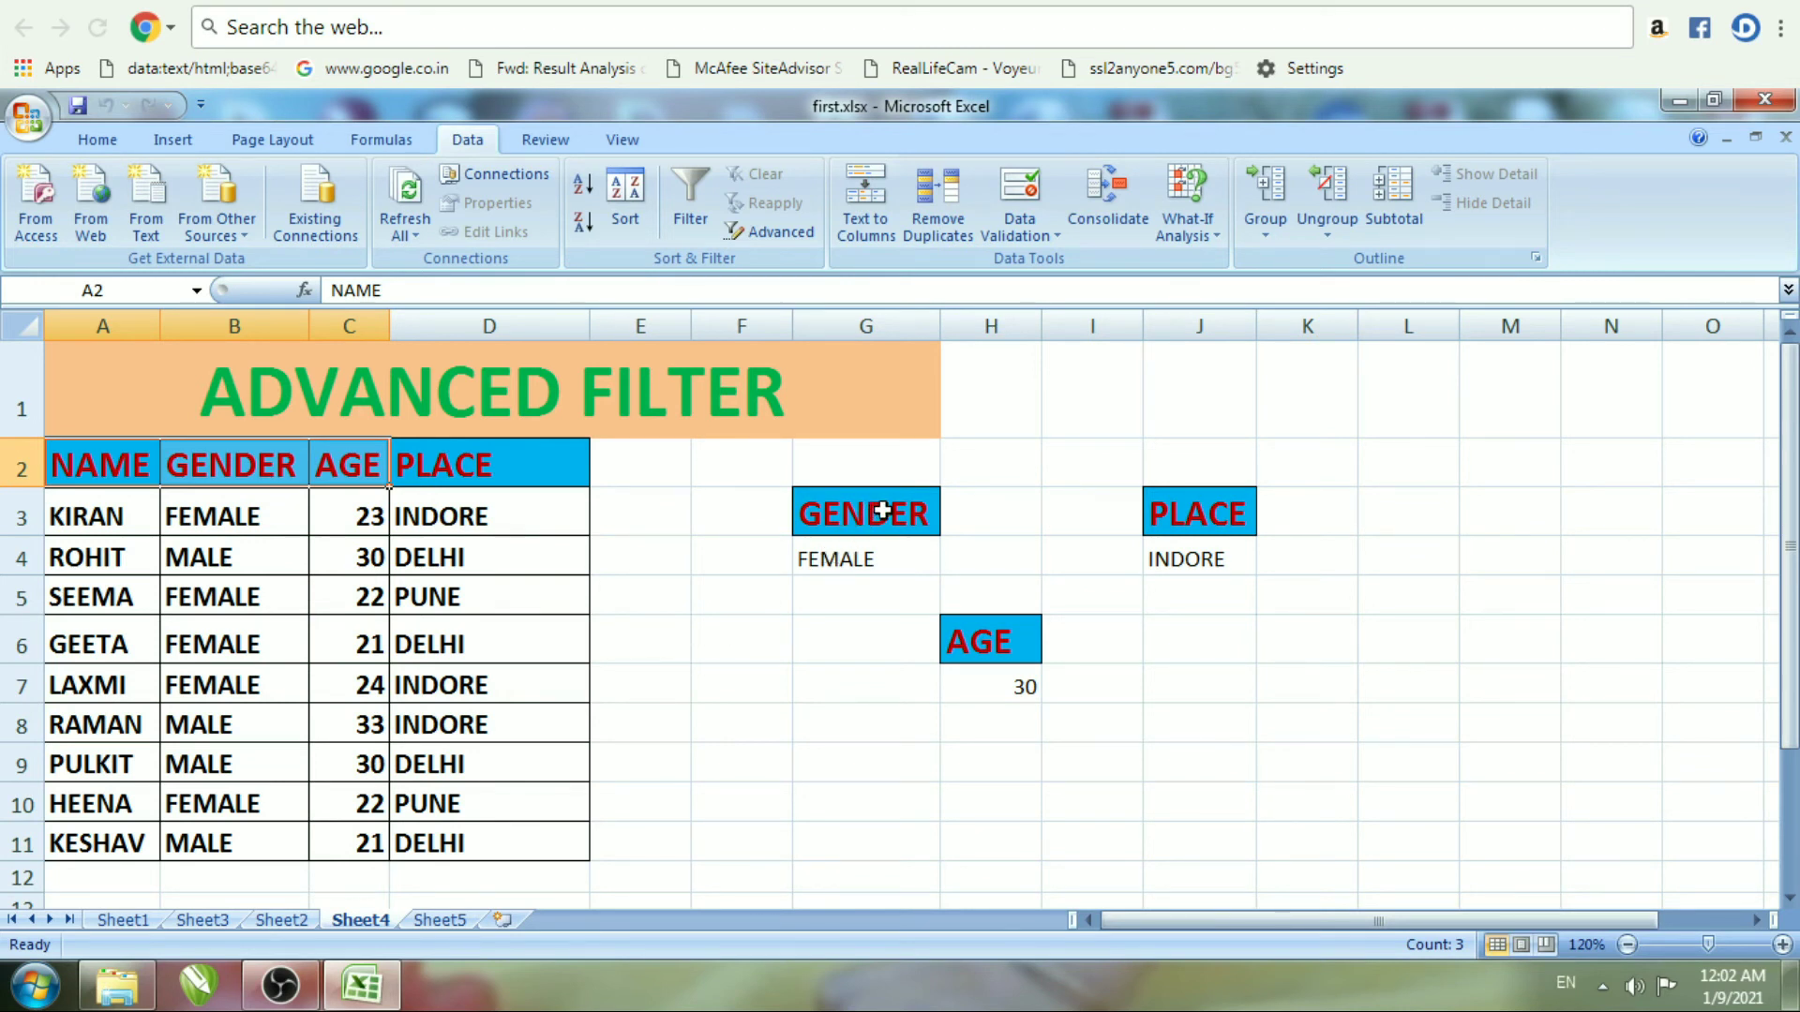
left_click(1183, 597)
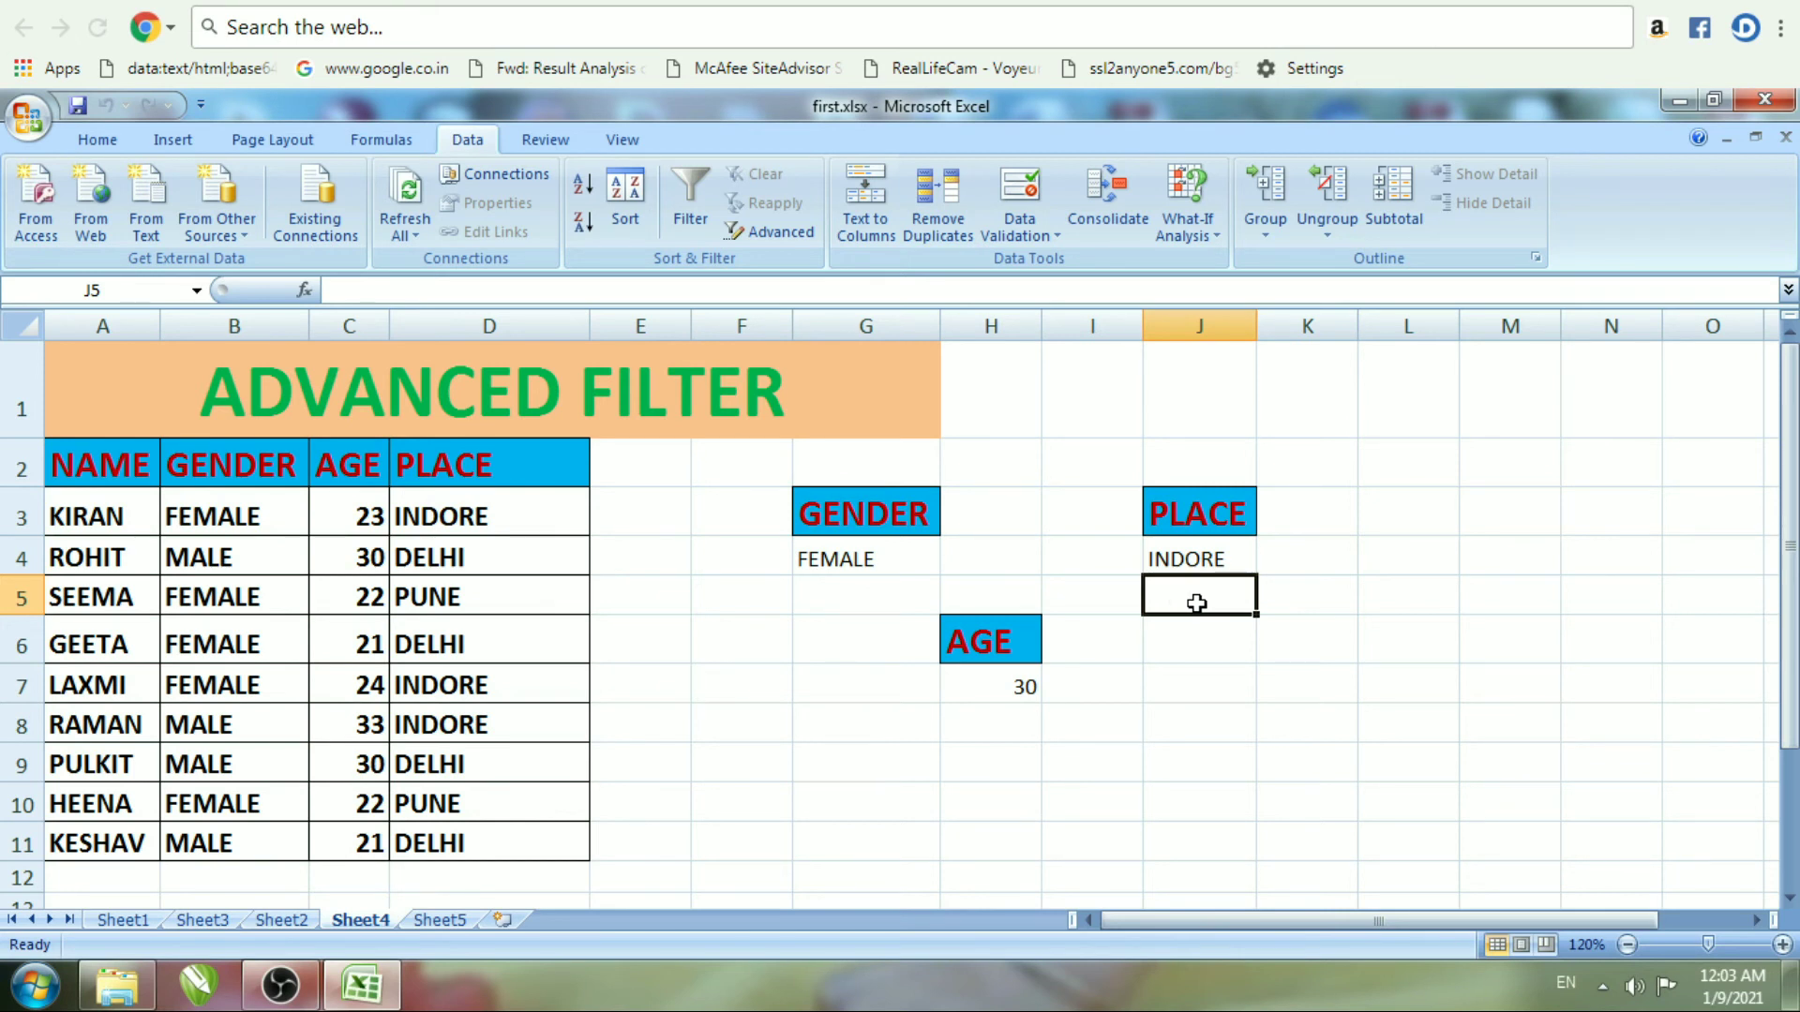
type("DELHI")
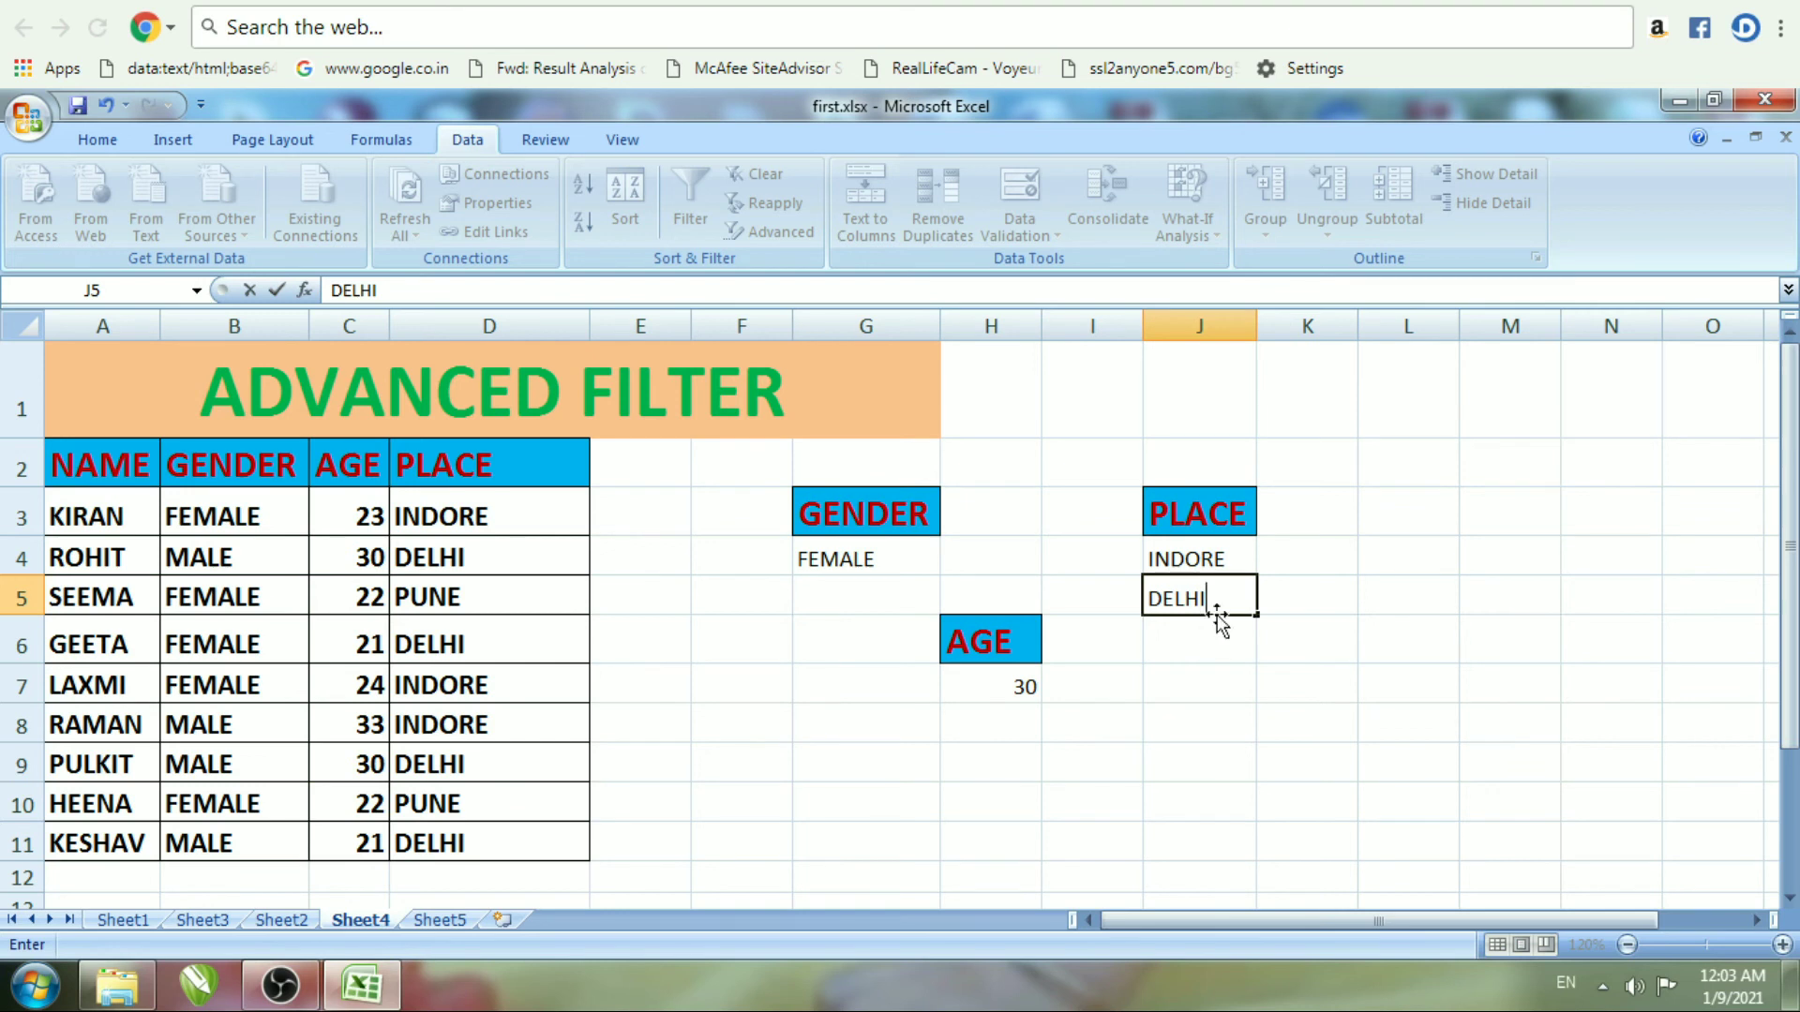
left_click(1303, 529)
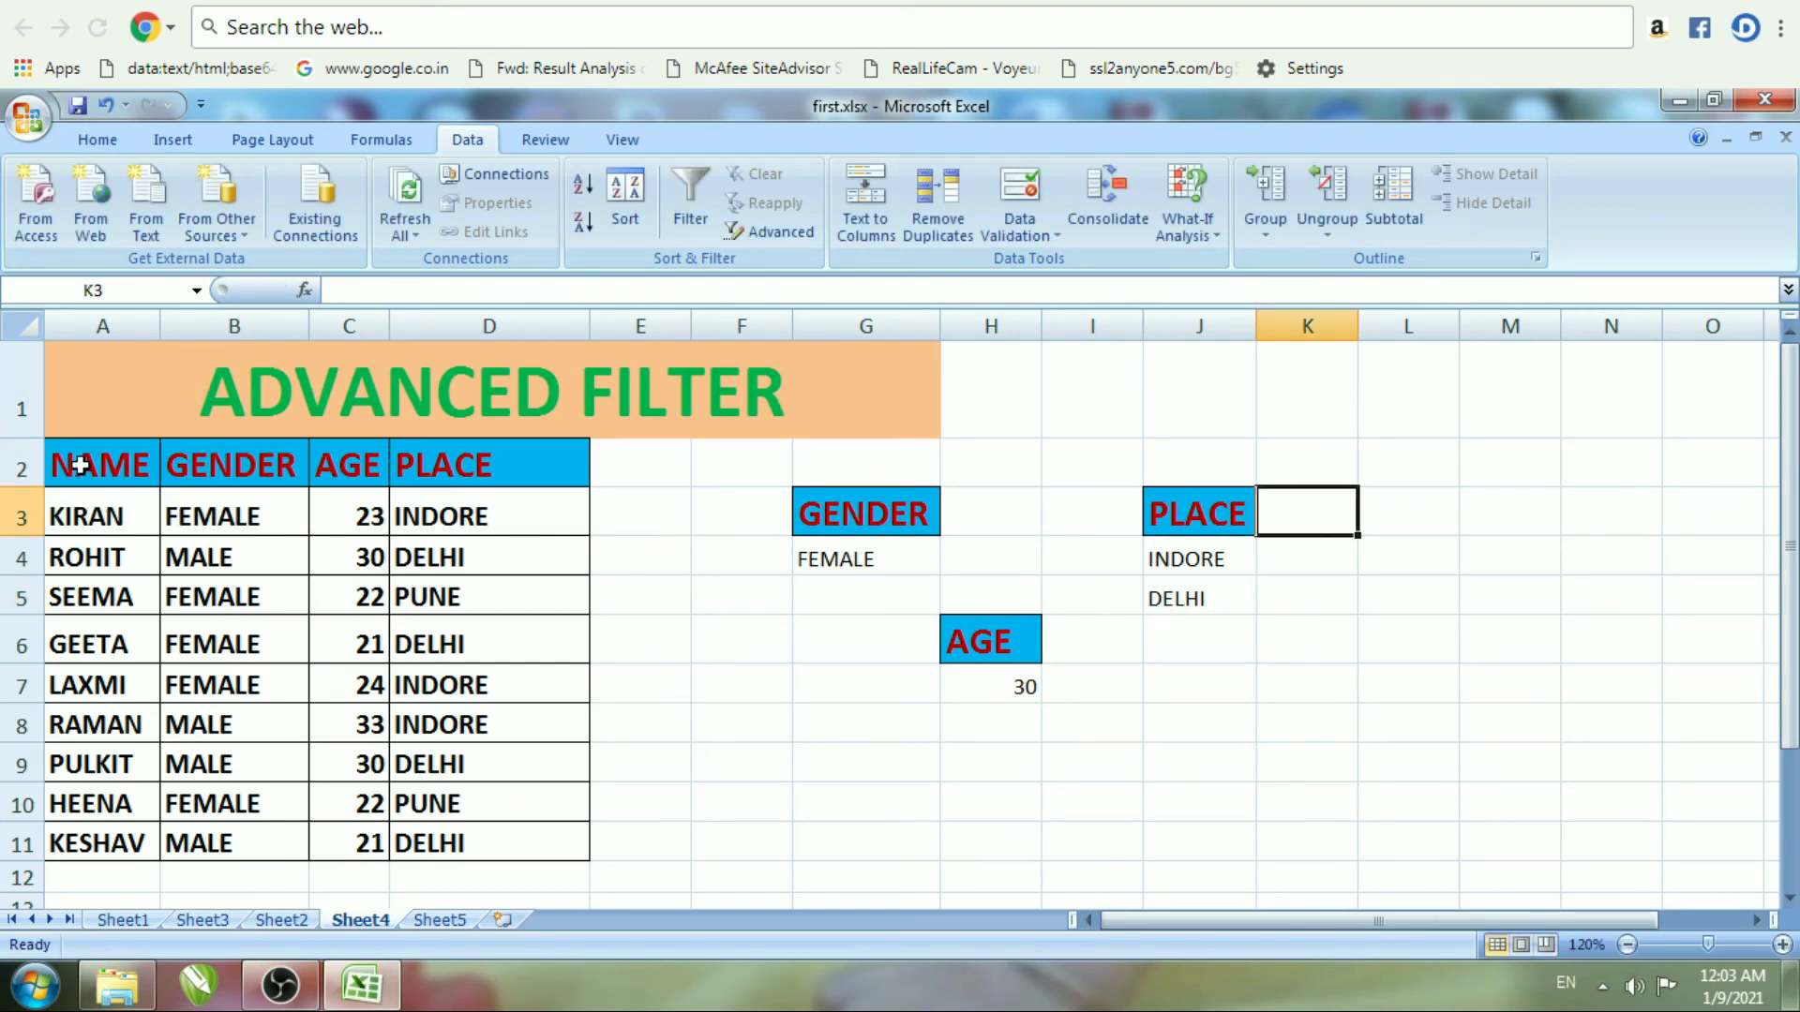
Copy the header row A2:D2 from Sheet4 and paste it at cell B10 on Sheet5
left_click_drag(81, 465, 481, 466)
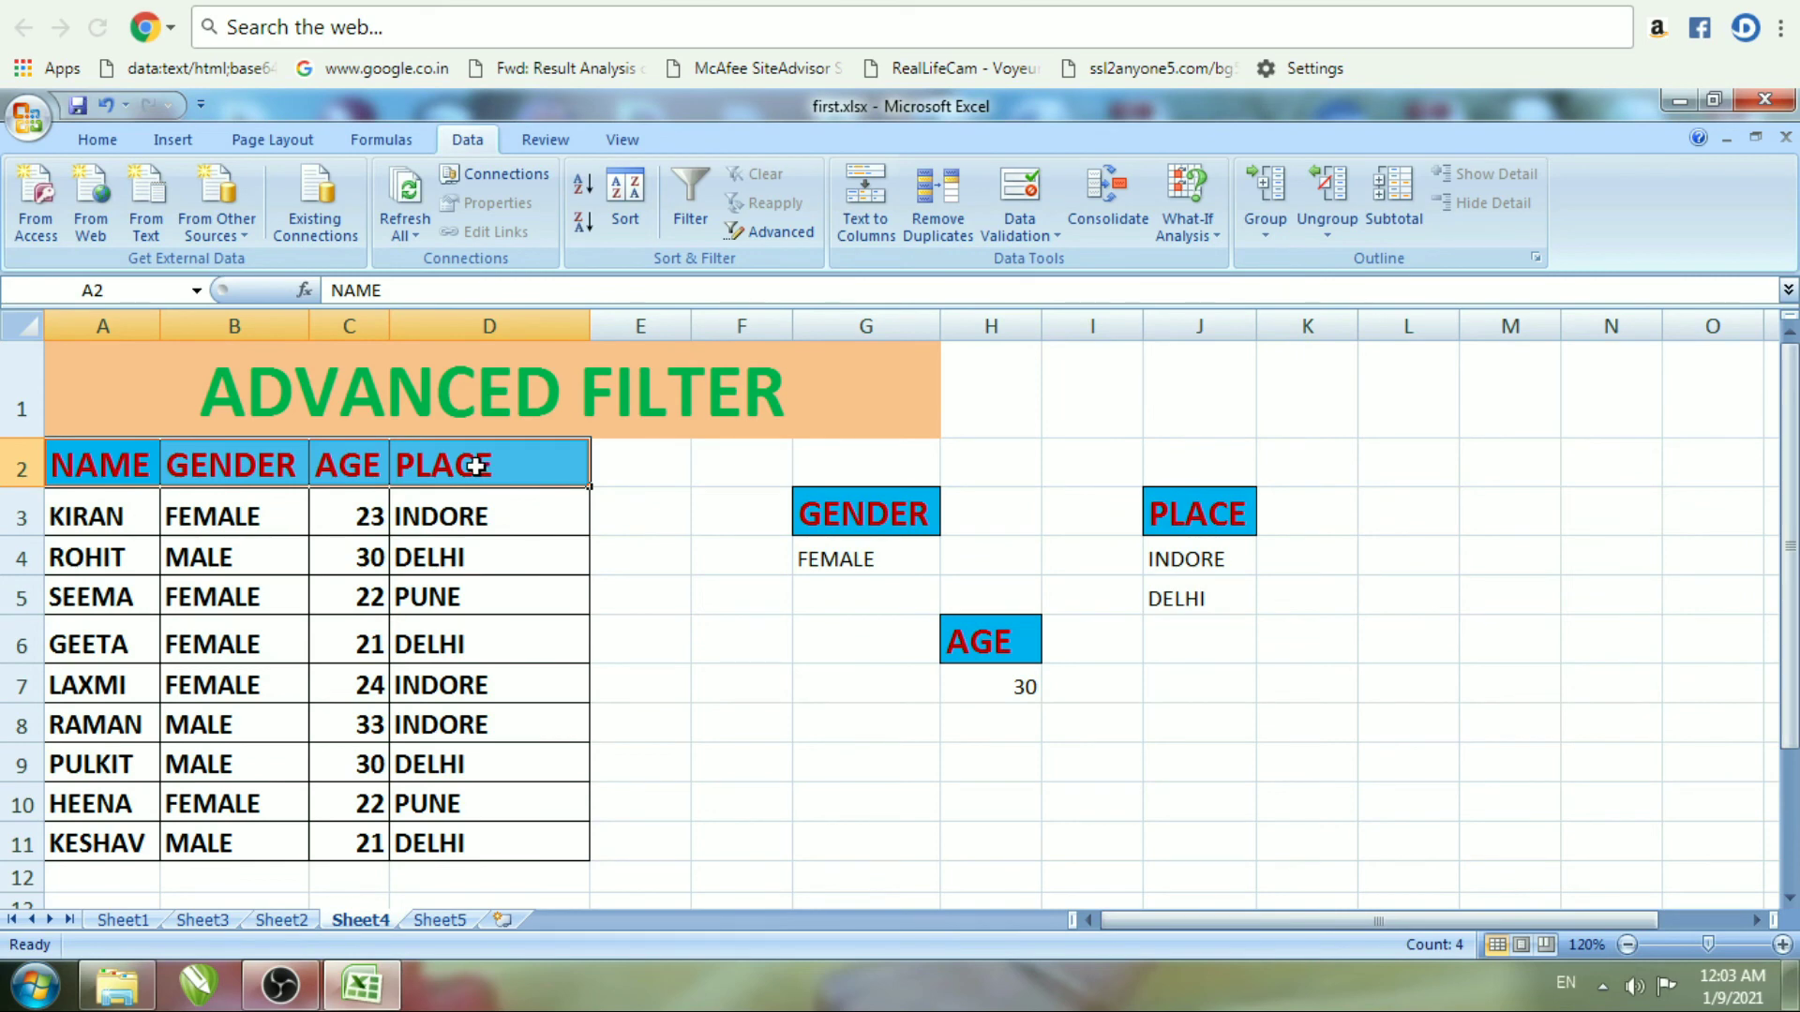
key("ctrl+c")
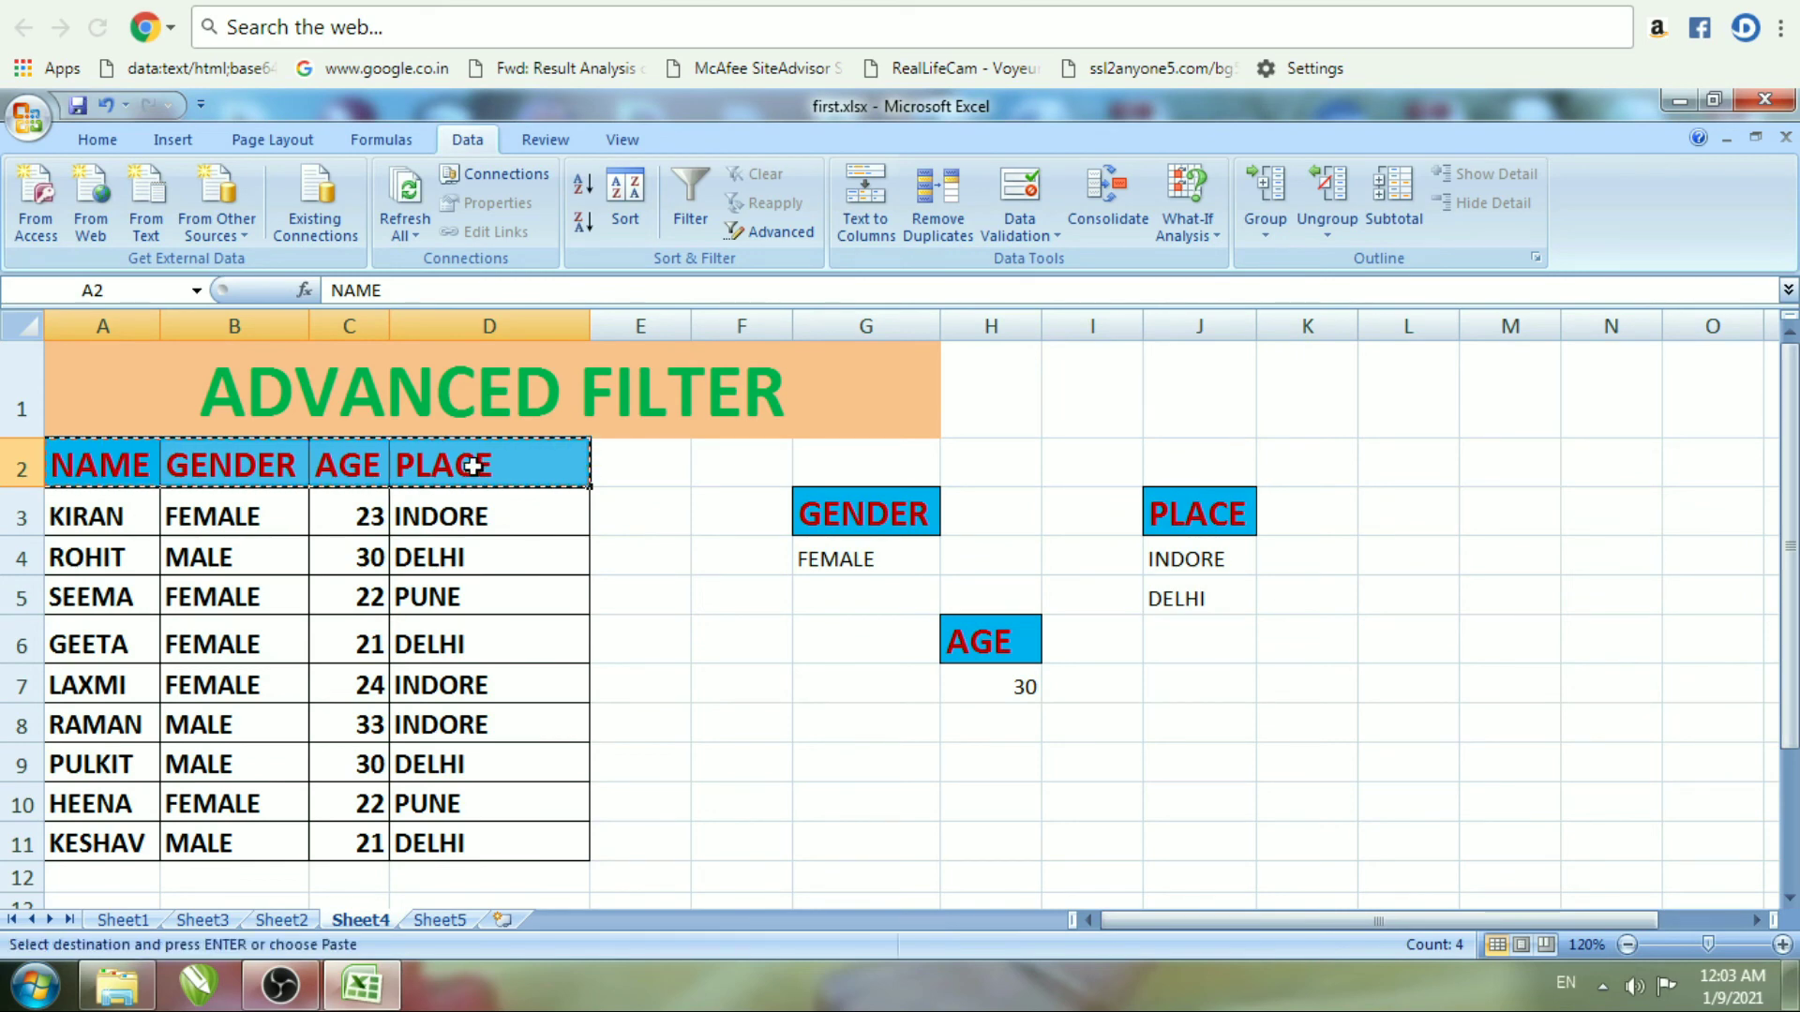
left_click(450, 921)
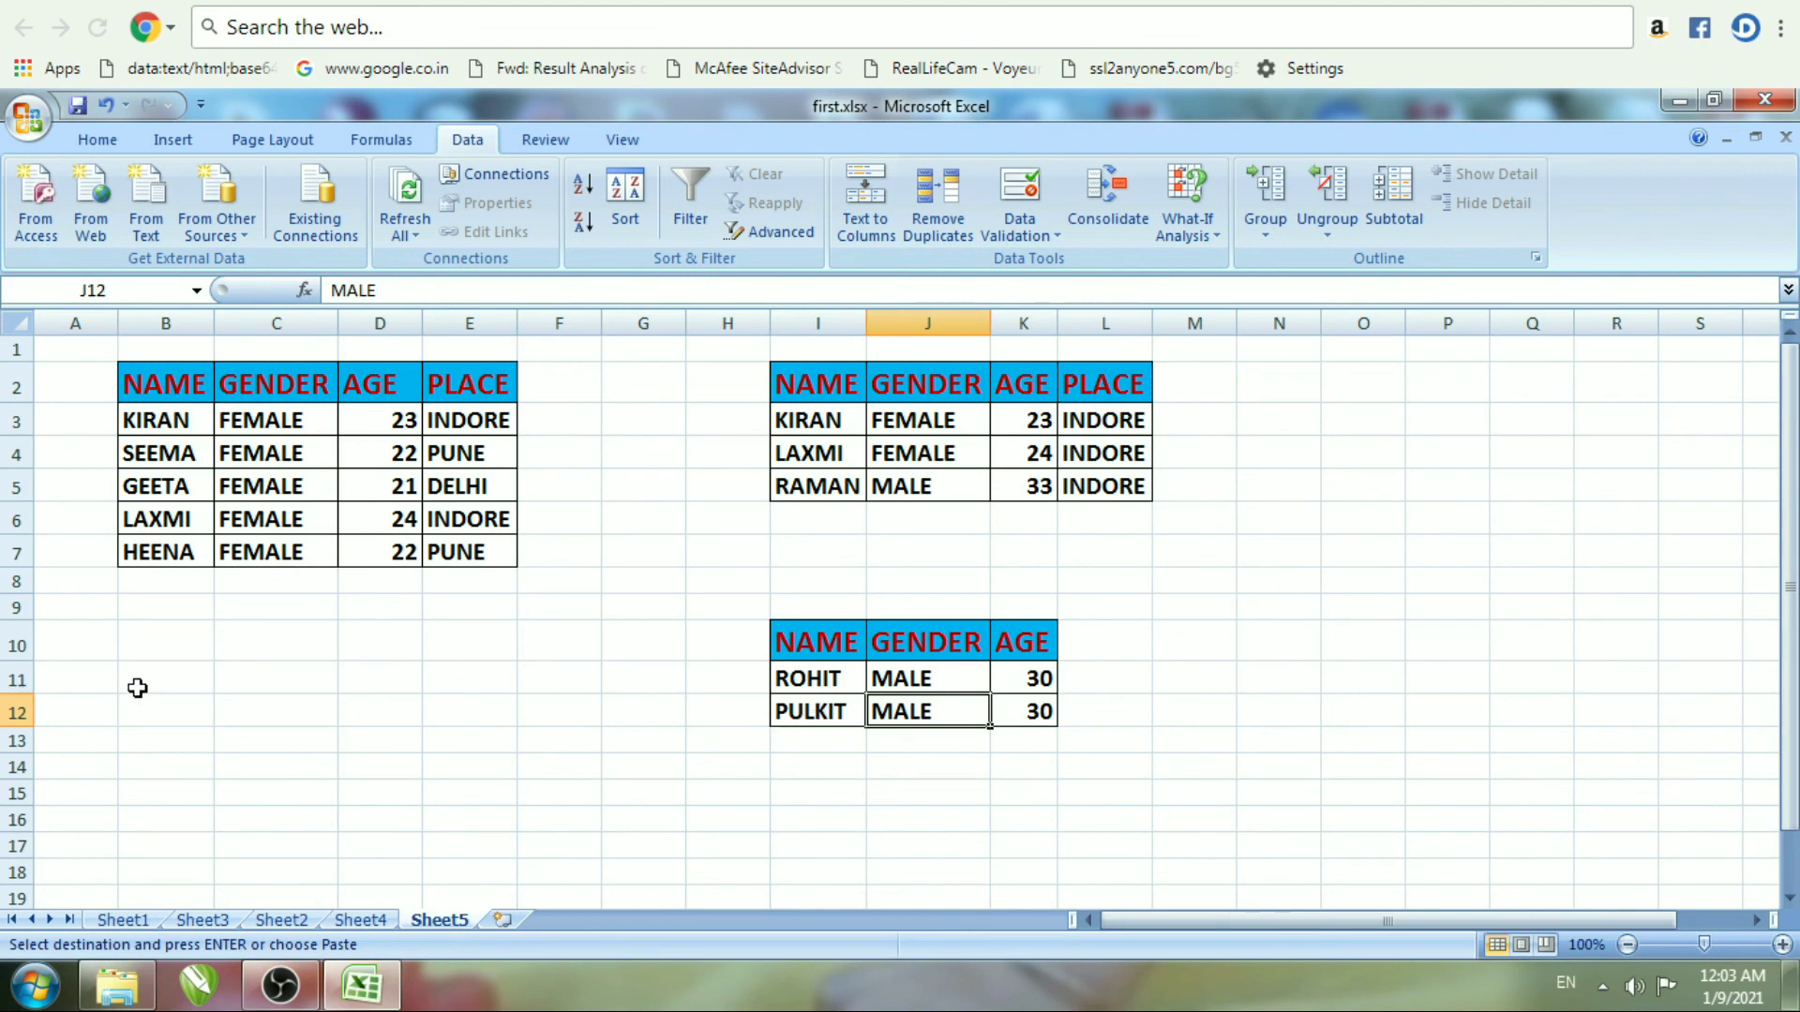
left_click(149, 643)
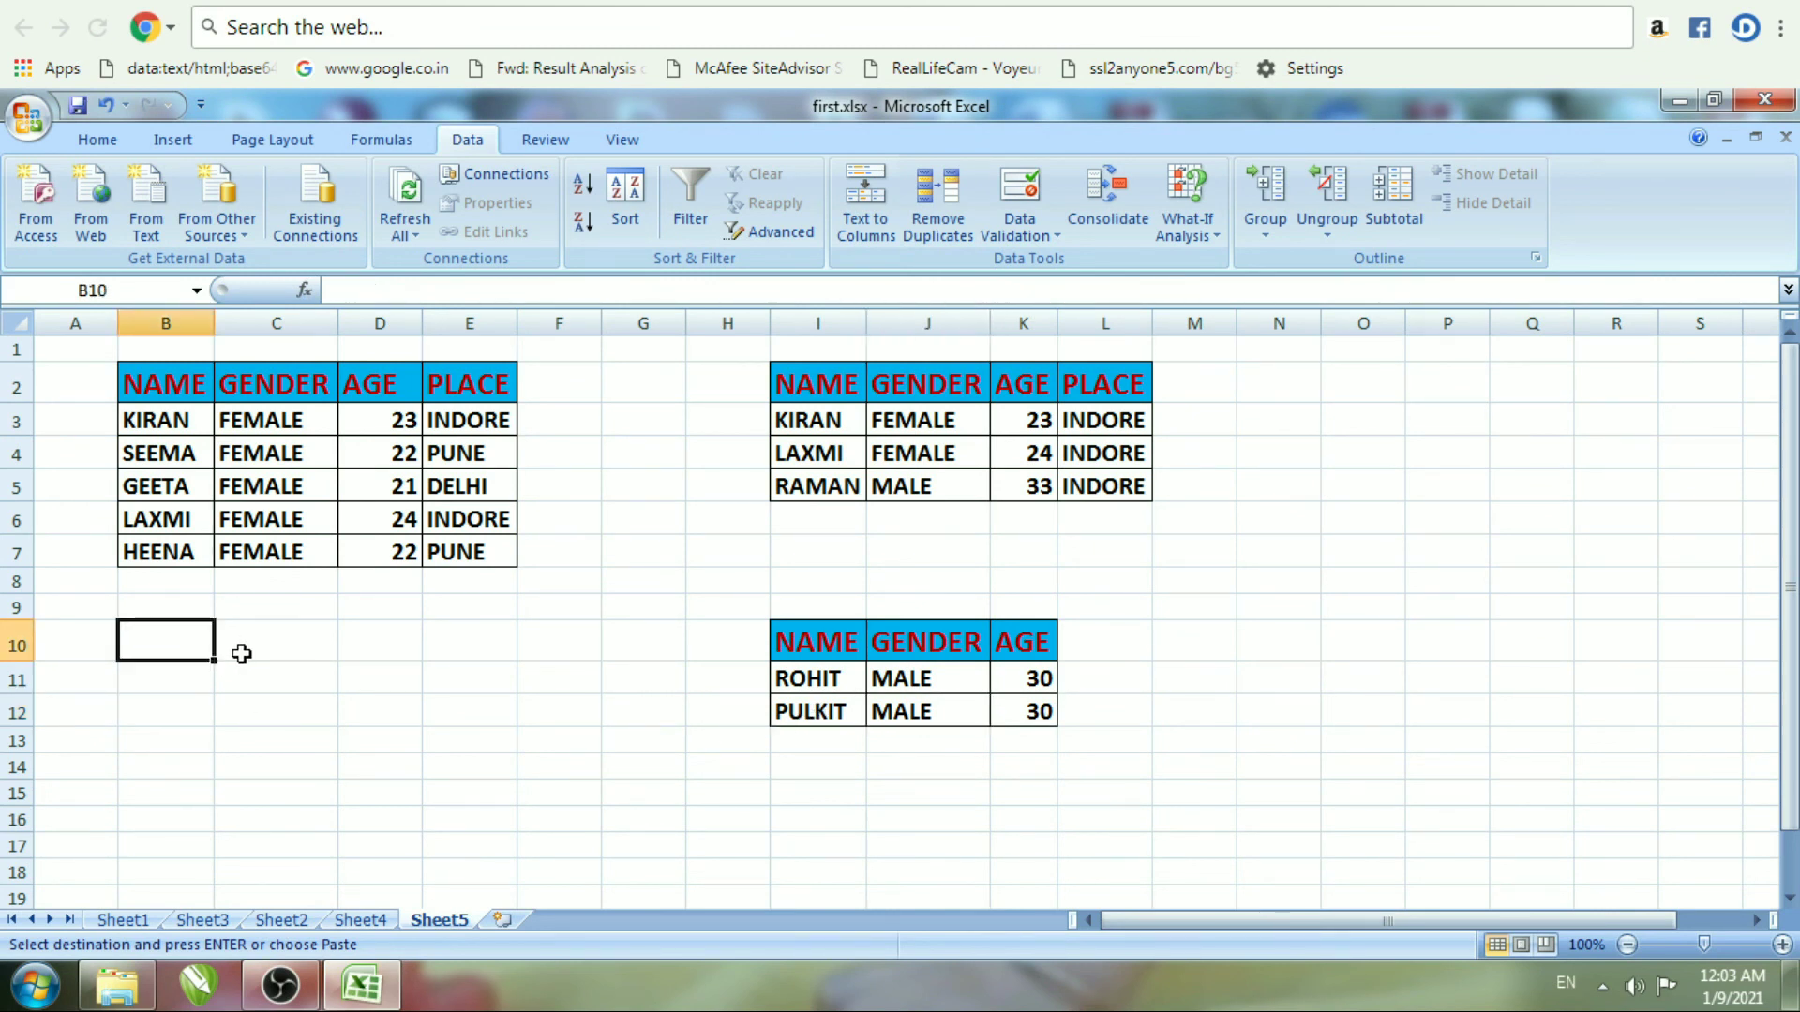
key("ctrl+v")
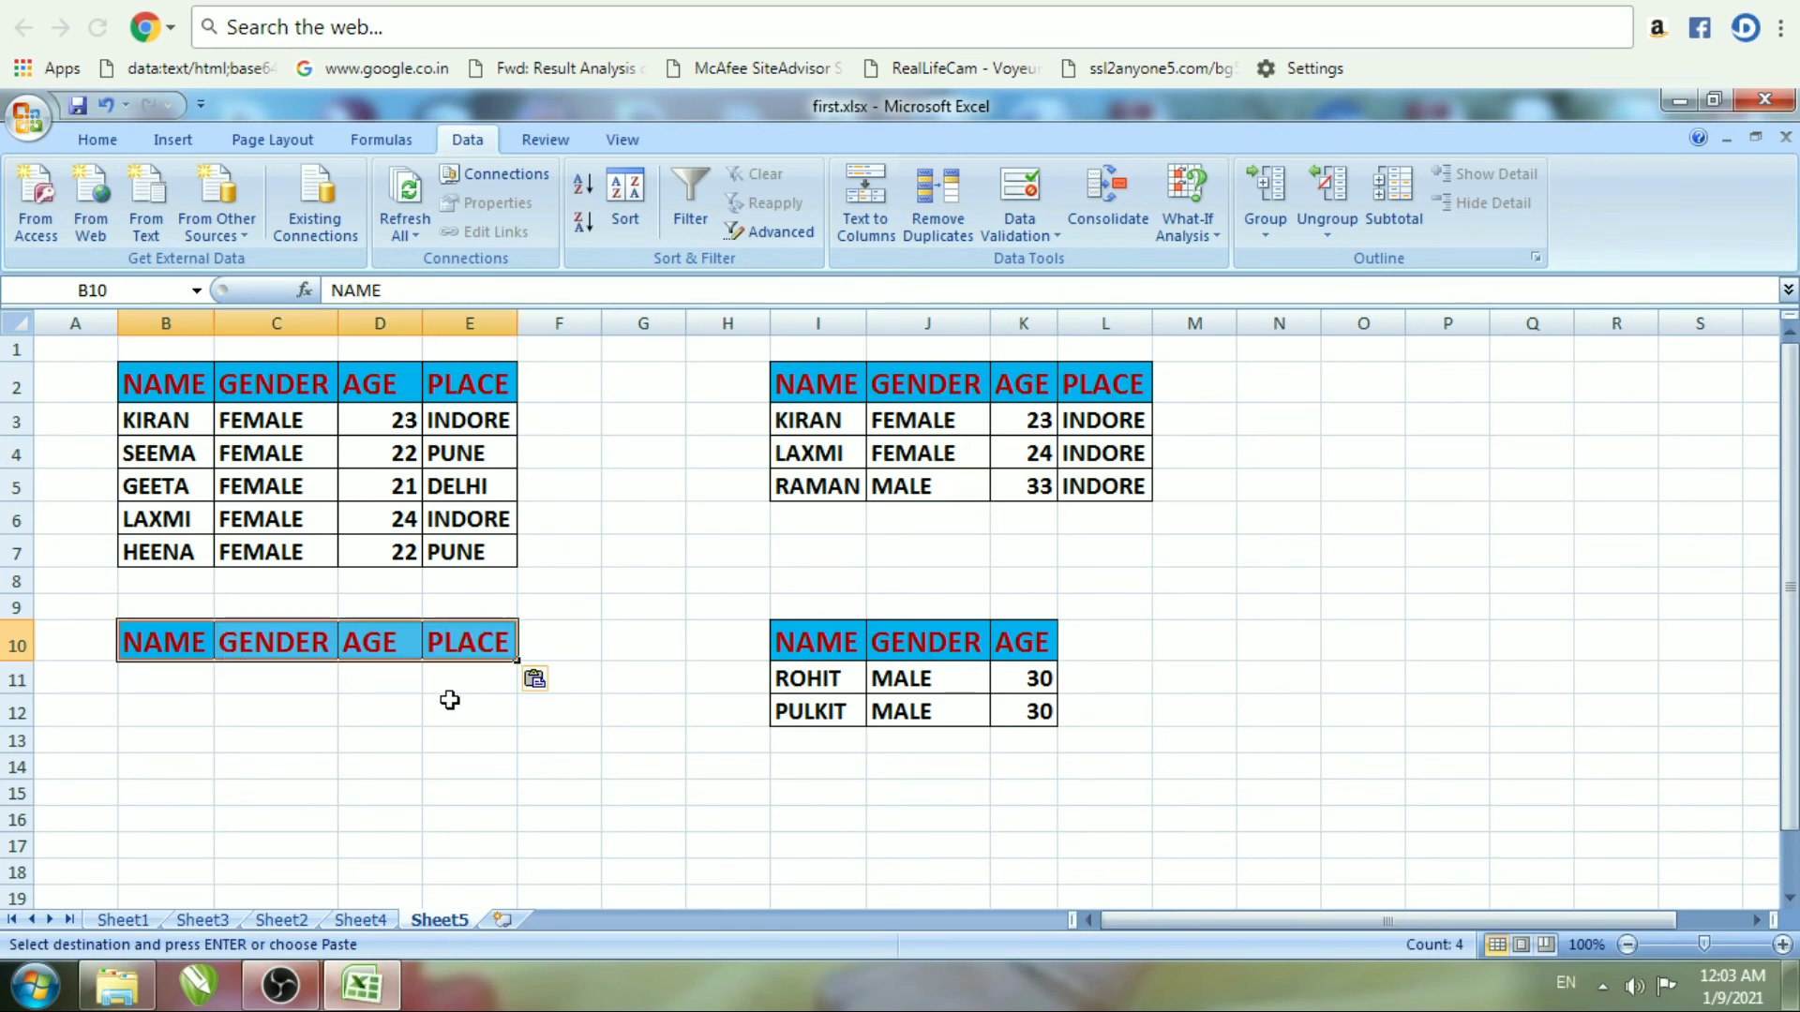
Start an Advanced Filter from cell C12 on Sheet5 that copies to another location, with list range Sheet4!$A$2:$D$11
left_click(281, 718)
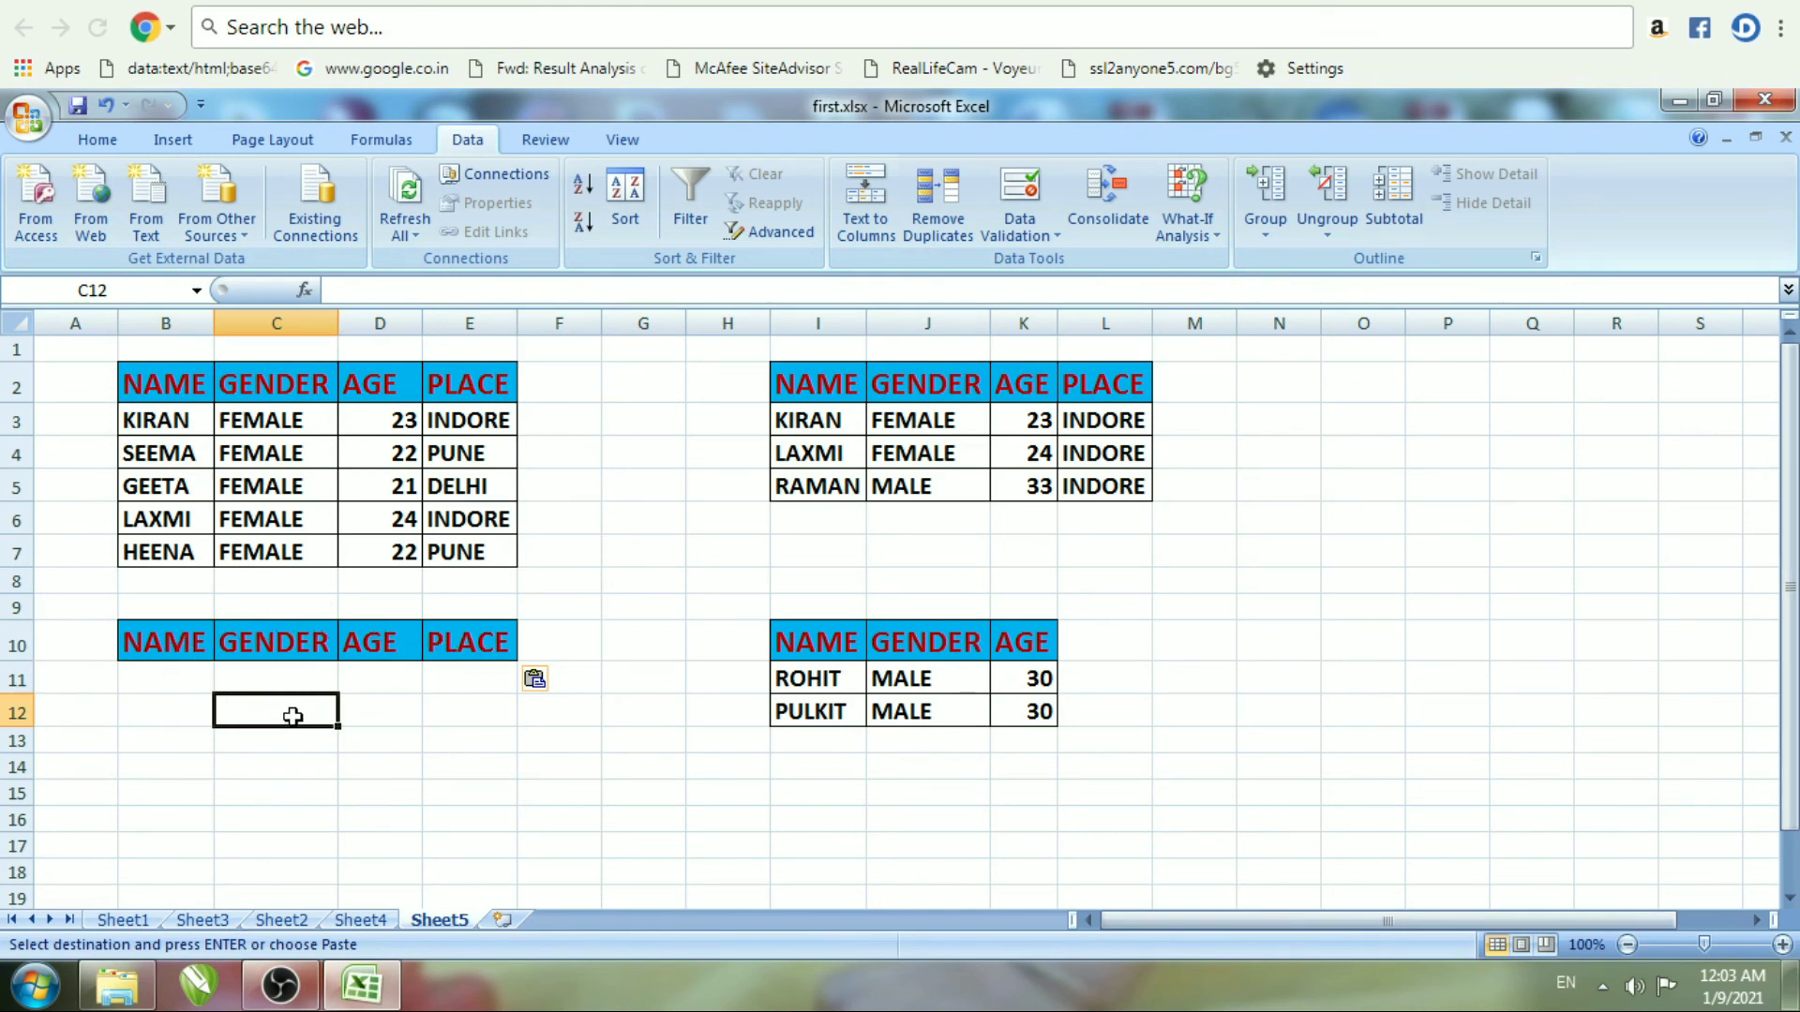
left_click(779, 238)
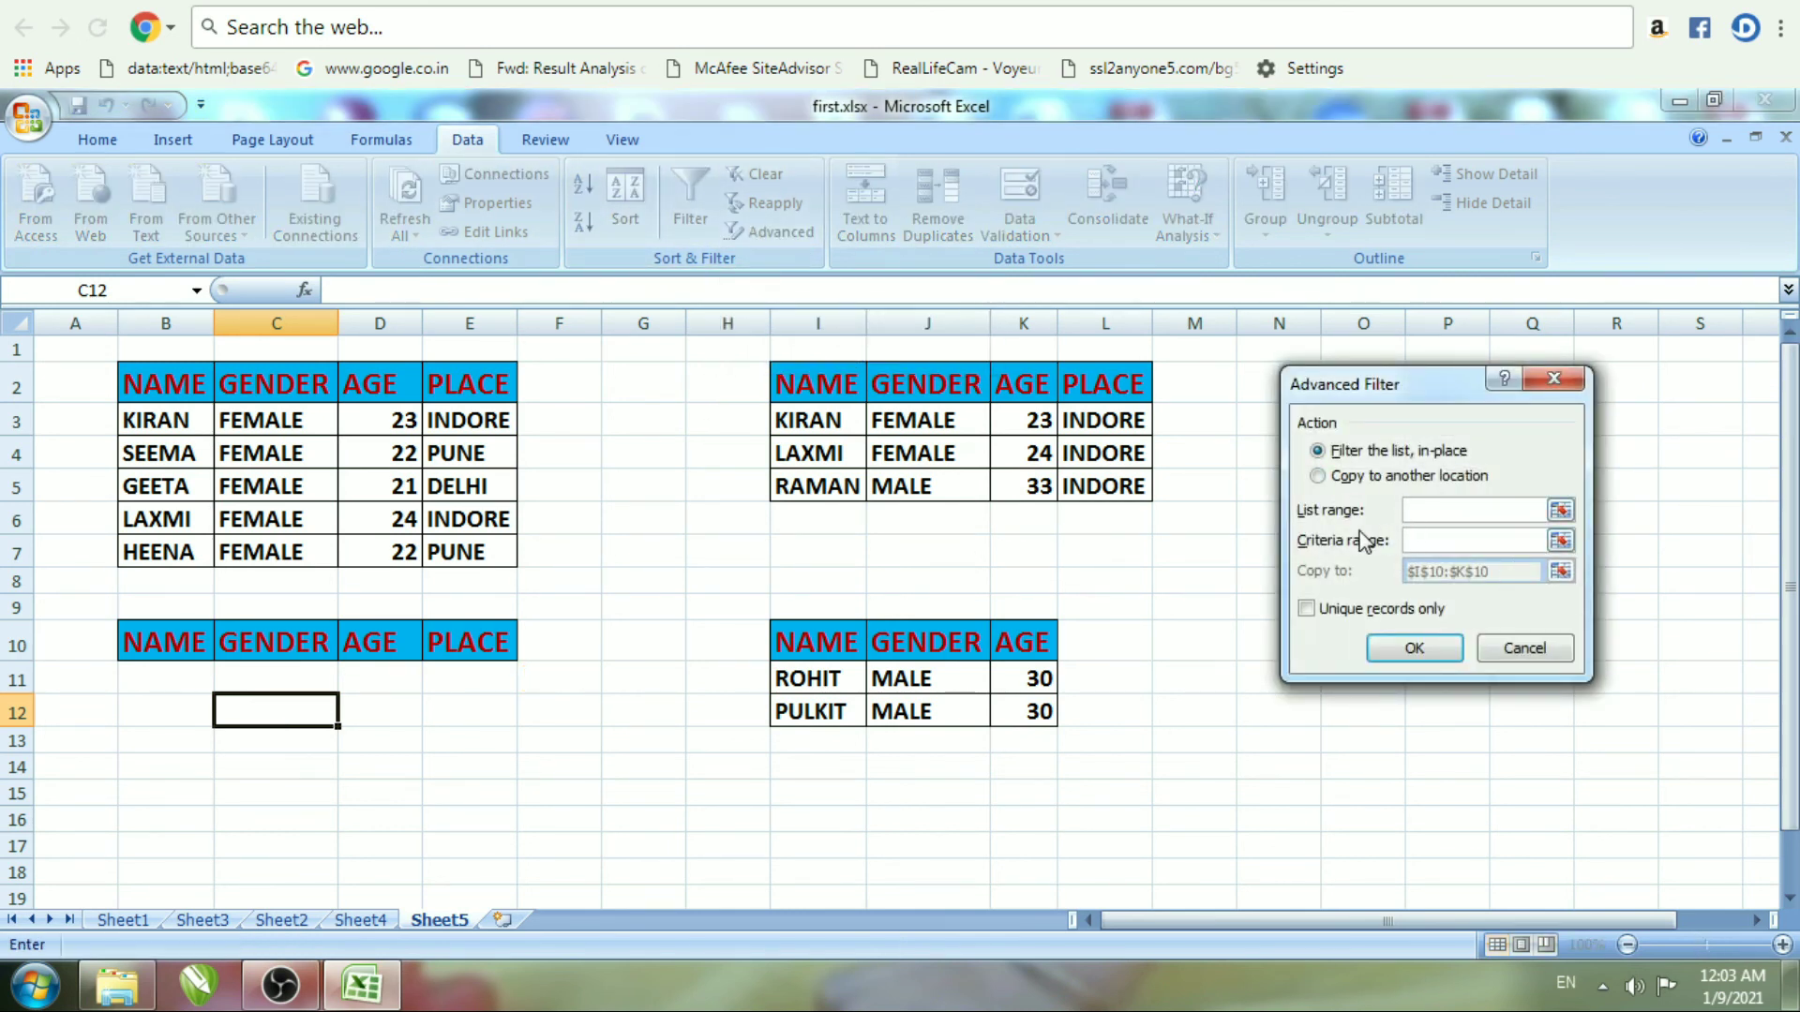
left_click(1319, 478)
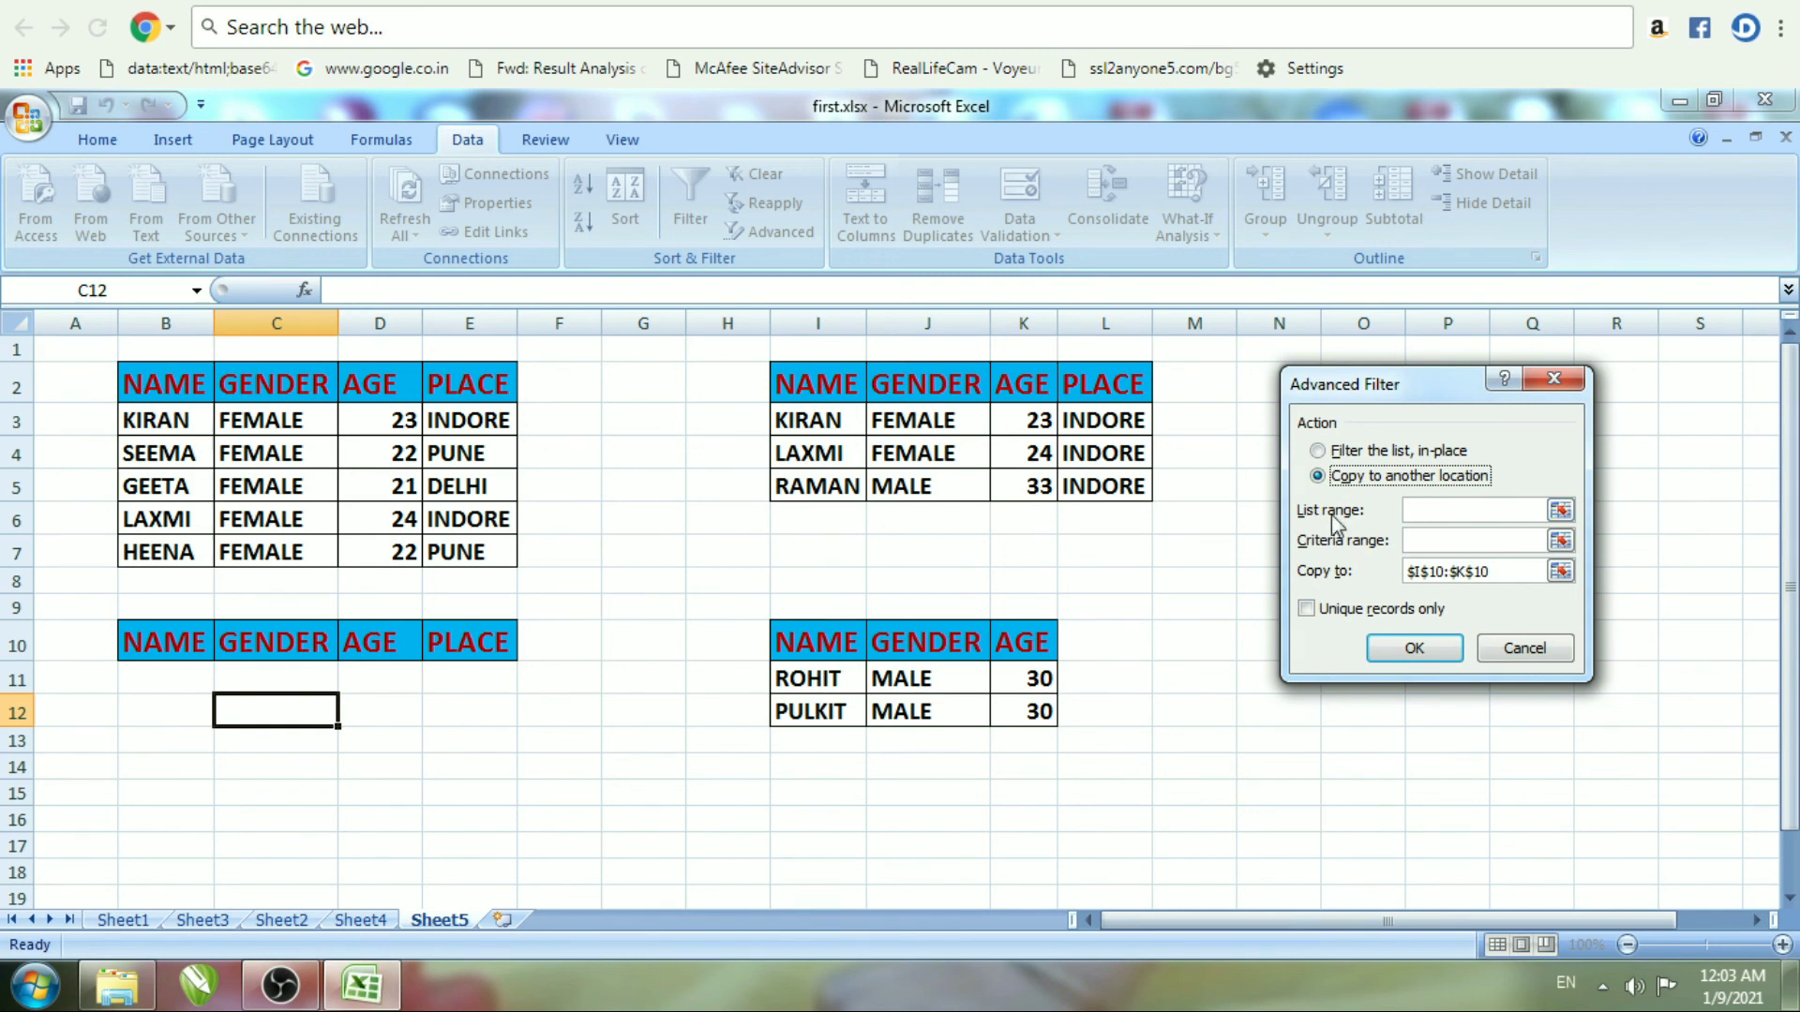
left_click(1414, 509)
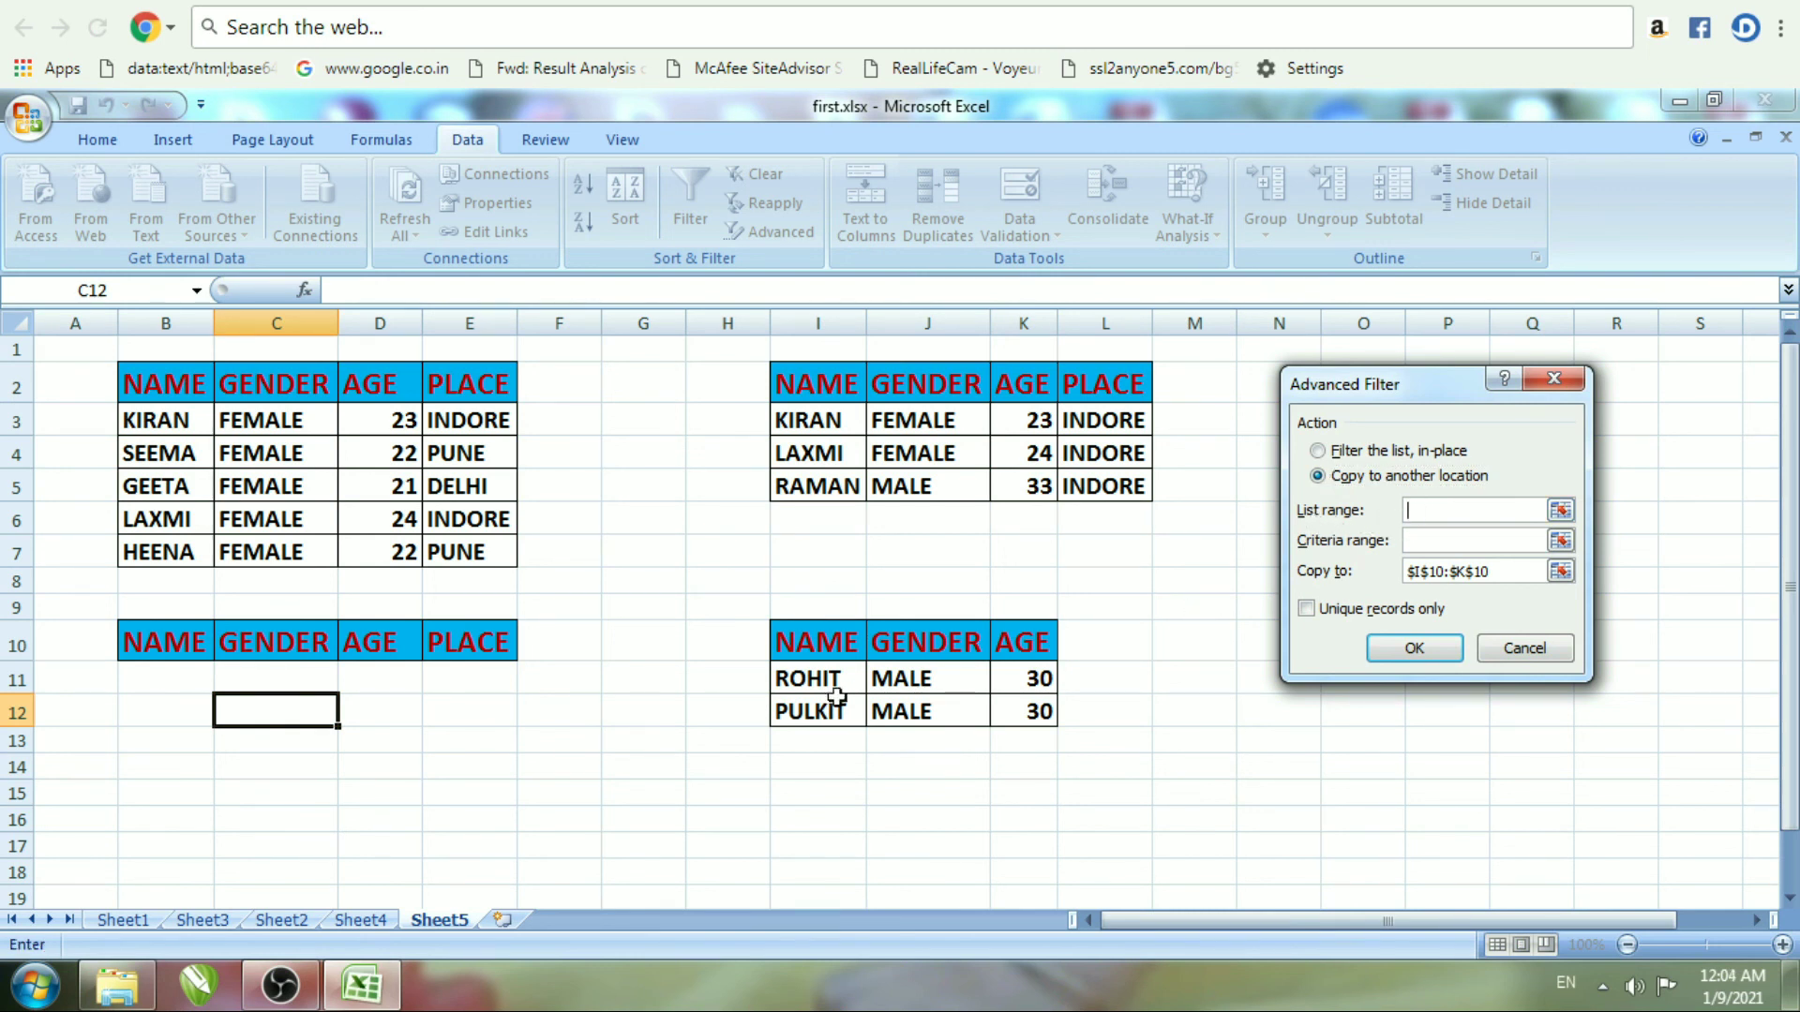
left_click(358, 919)
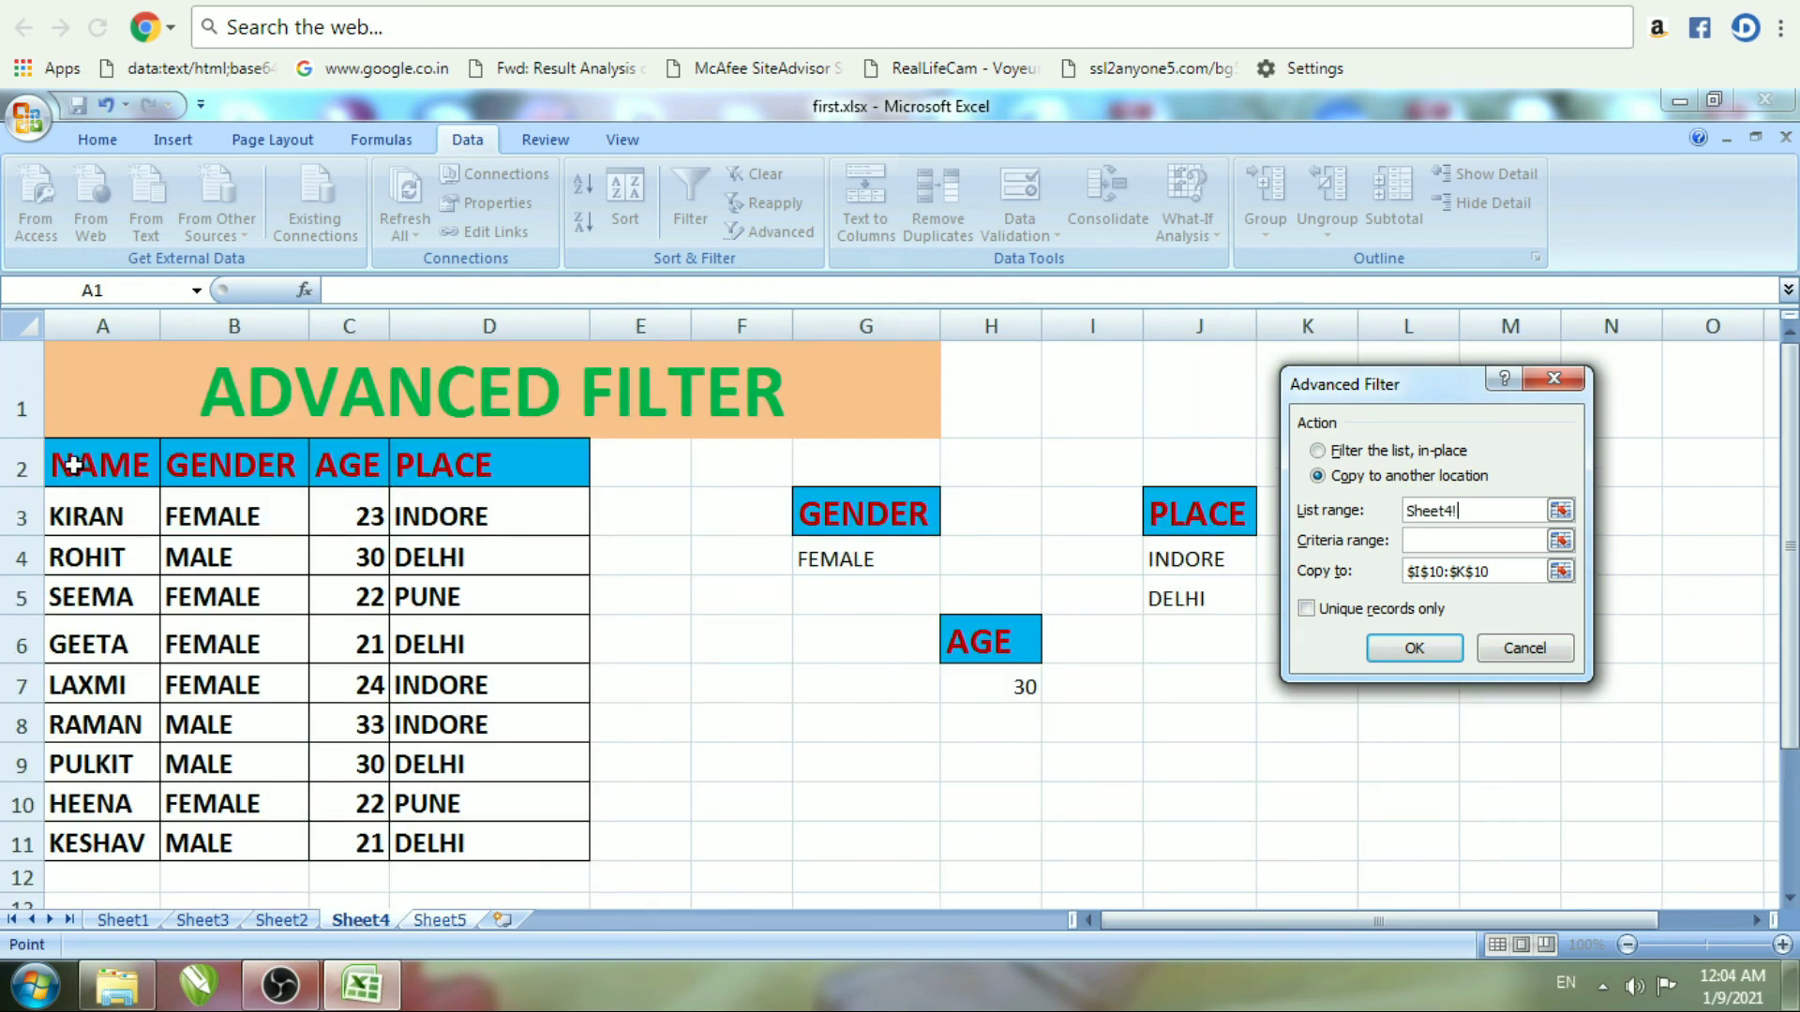
left_click_drag(73, 464, 412, 839)
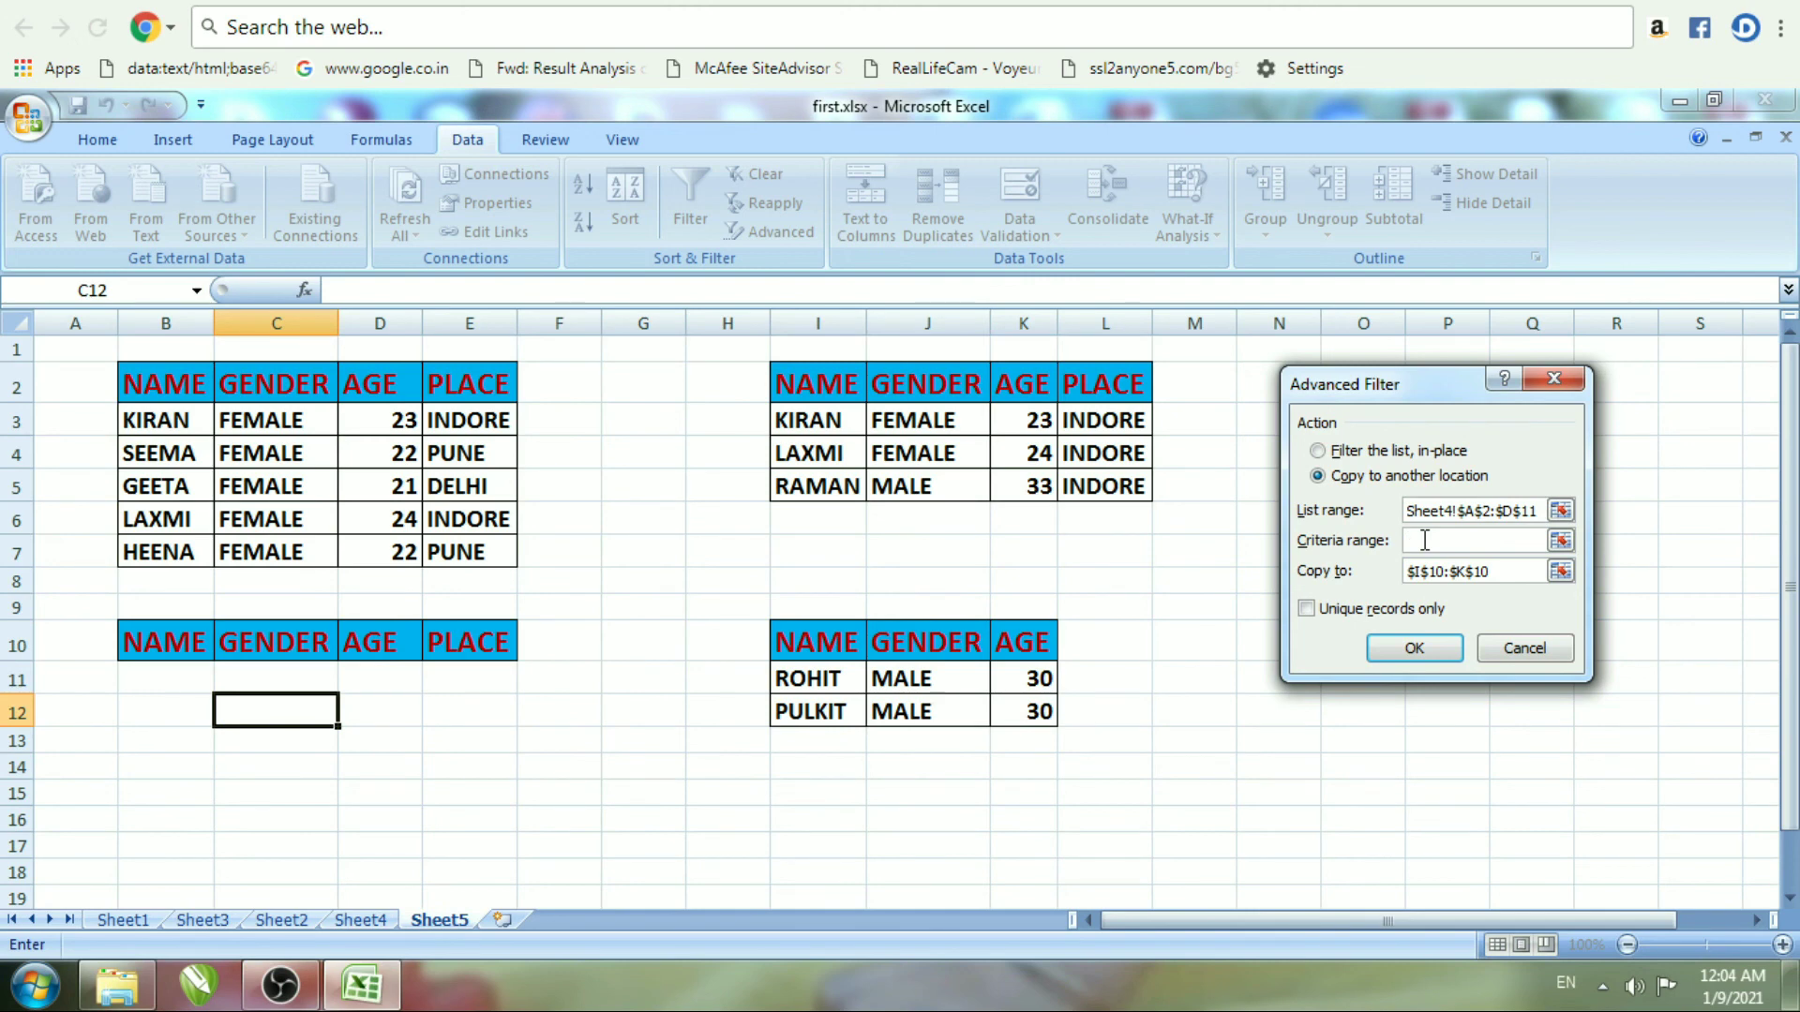
Set the criteria range to the PLACE header with INDORE and DELHI, Sheet4!$J$3:$J$5
left_click(369, 920)
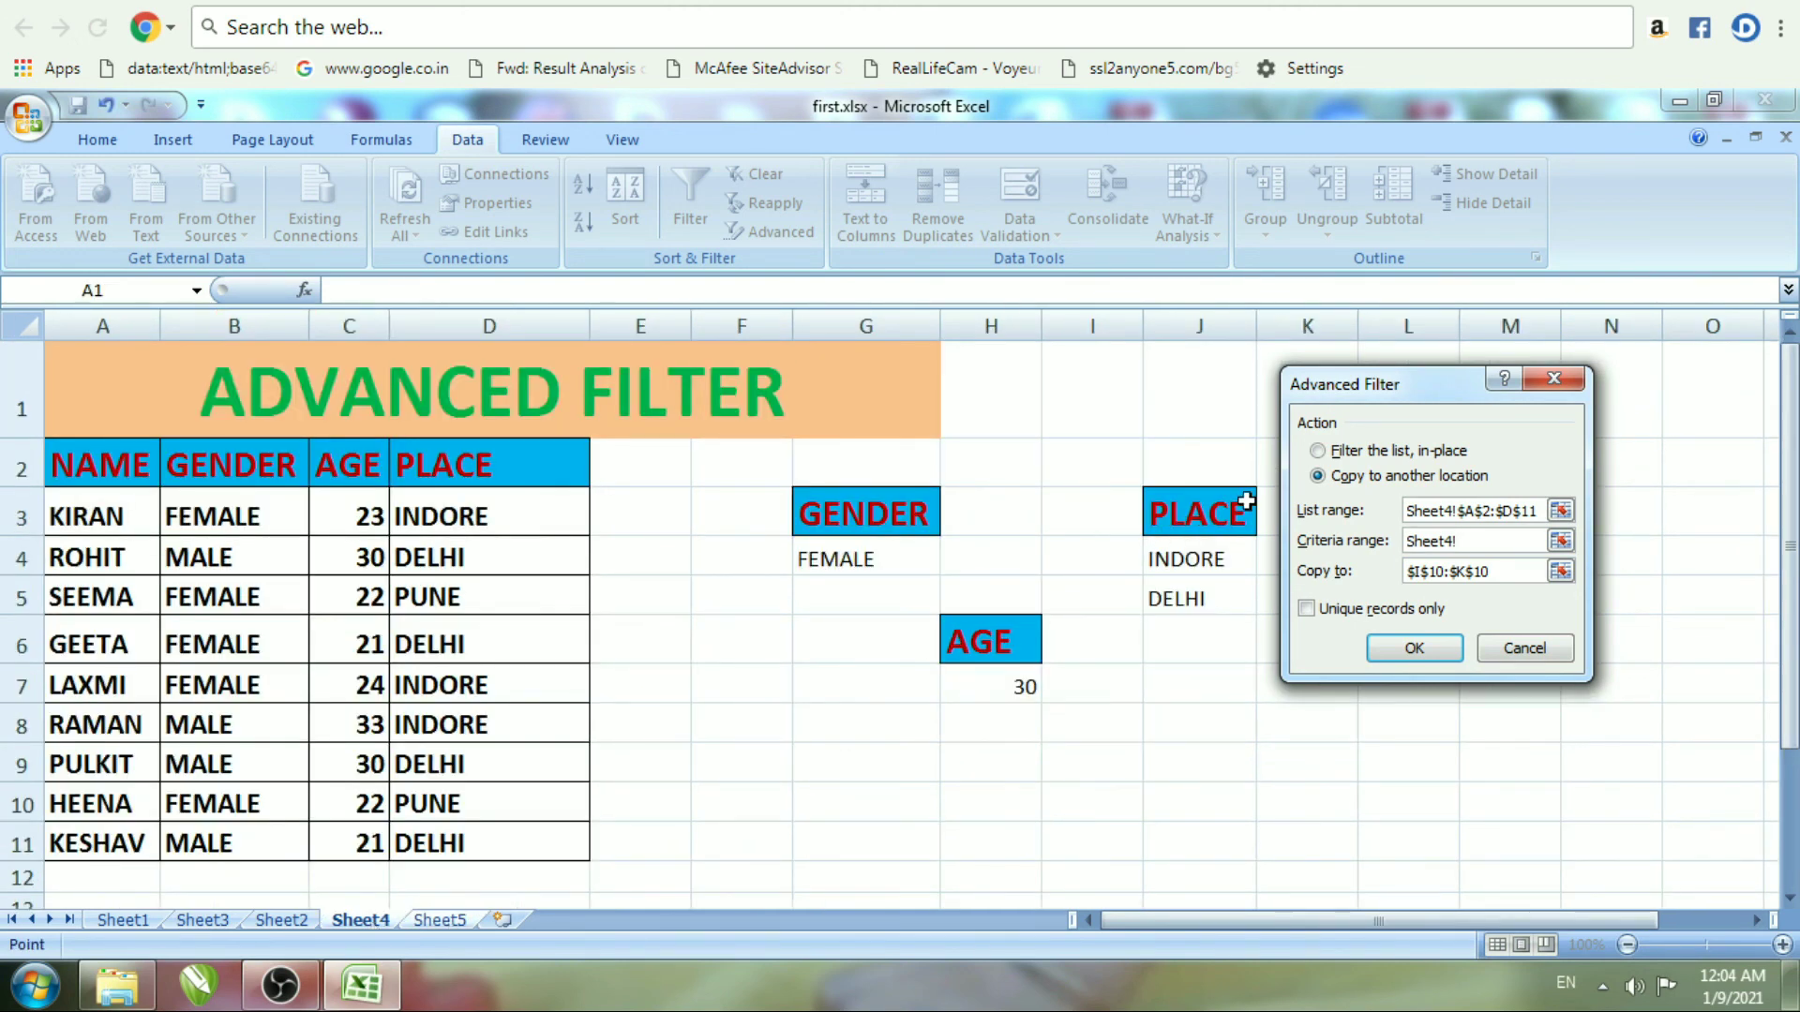
left_click_drag(1421, 381, 1483, 392)
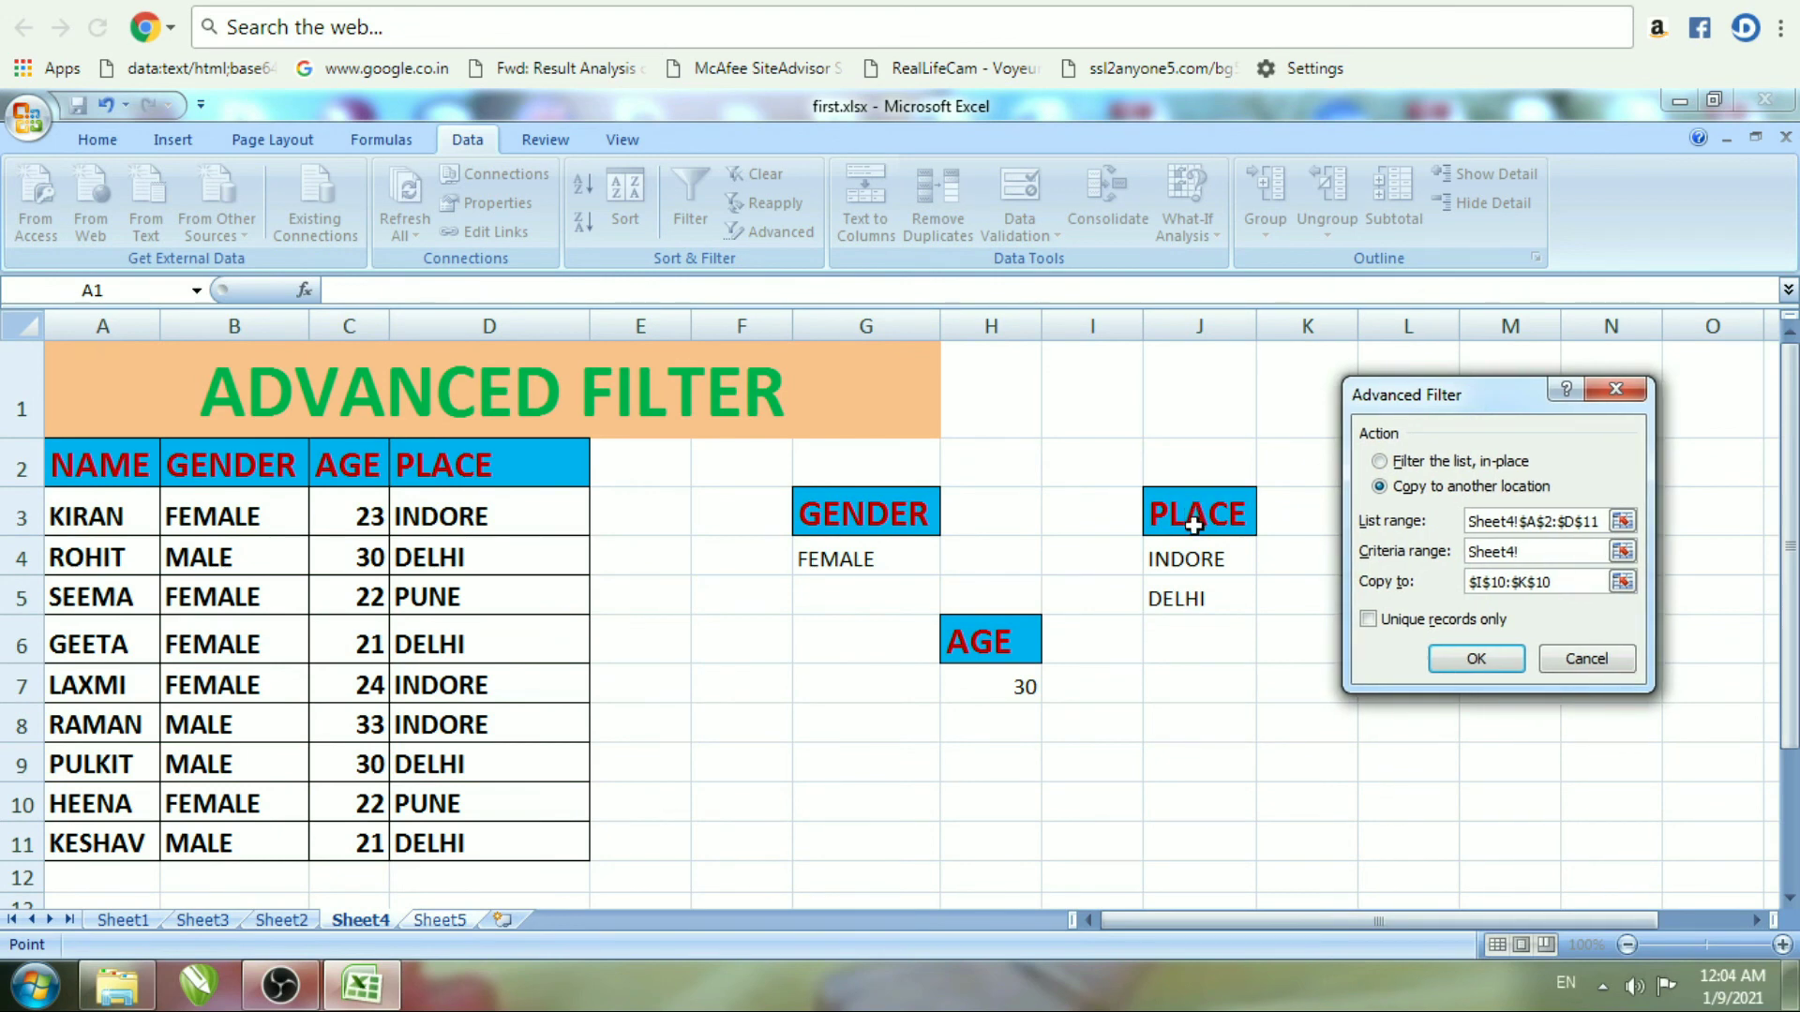
left_click_drag(1193, 512, 1208, 597)
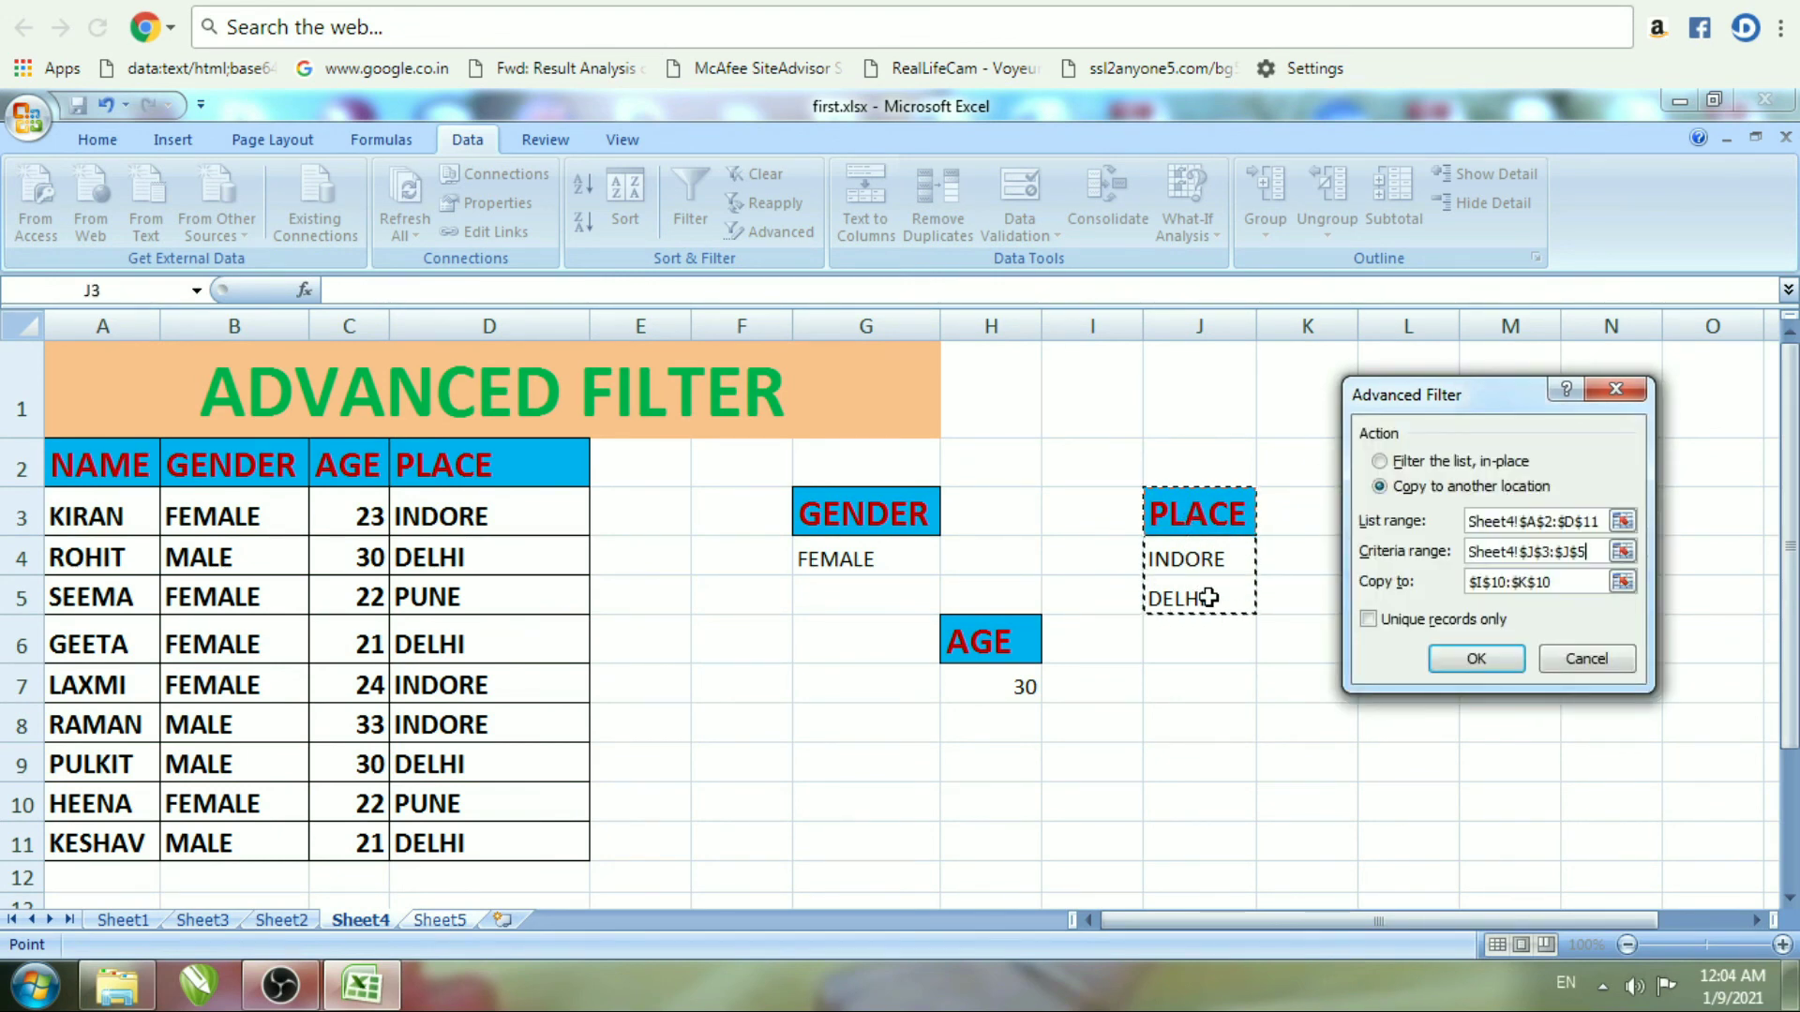
Run the Advanced Filter with the copy-to range replaced by the header row Sheet5!$B$10:$E$10, and dismiss the antivirus notice
left_click(1552, 585)
left_click_drag(1551, 583, 1459, 583)
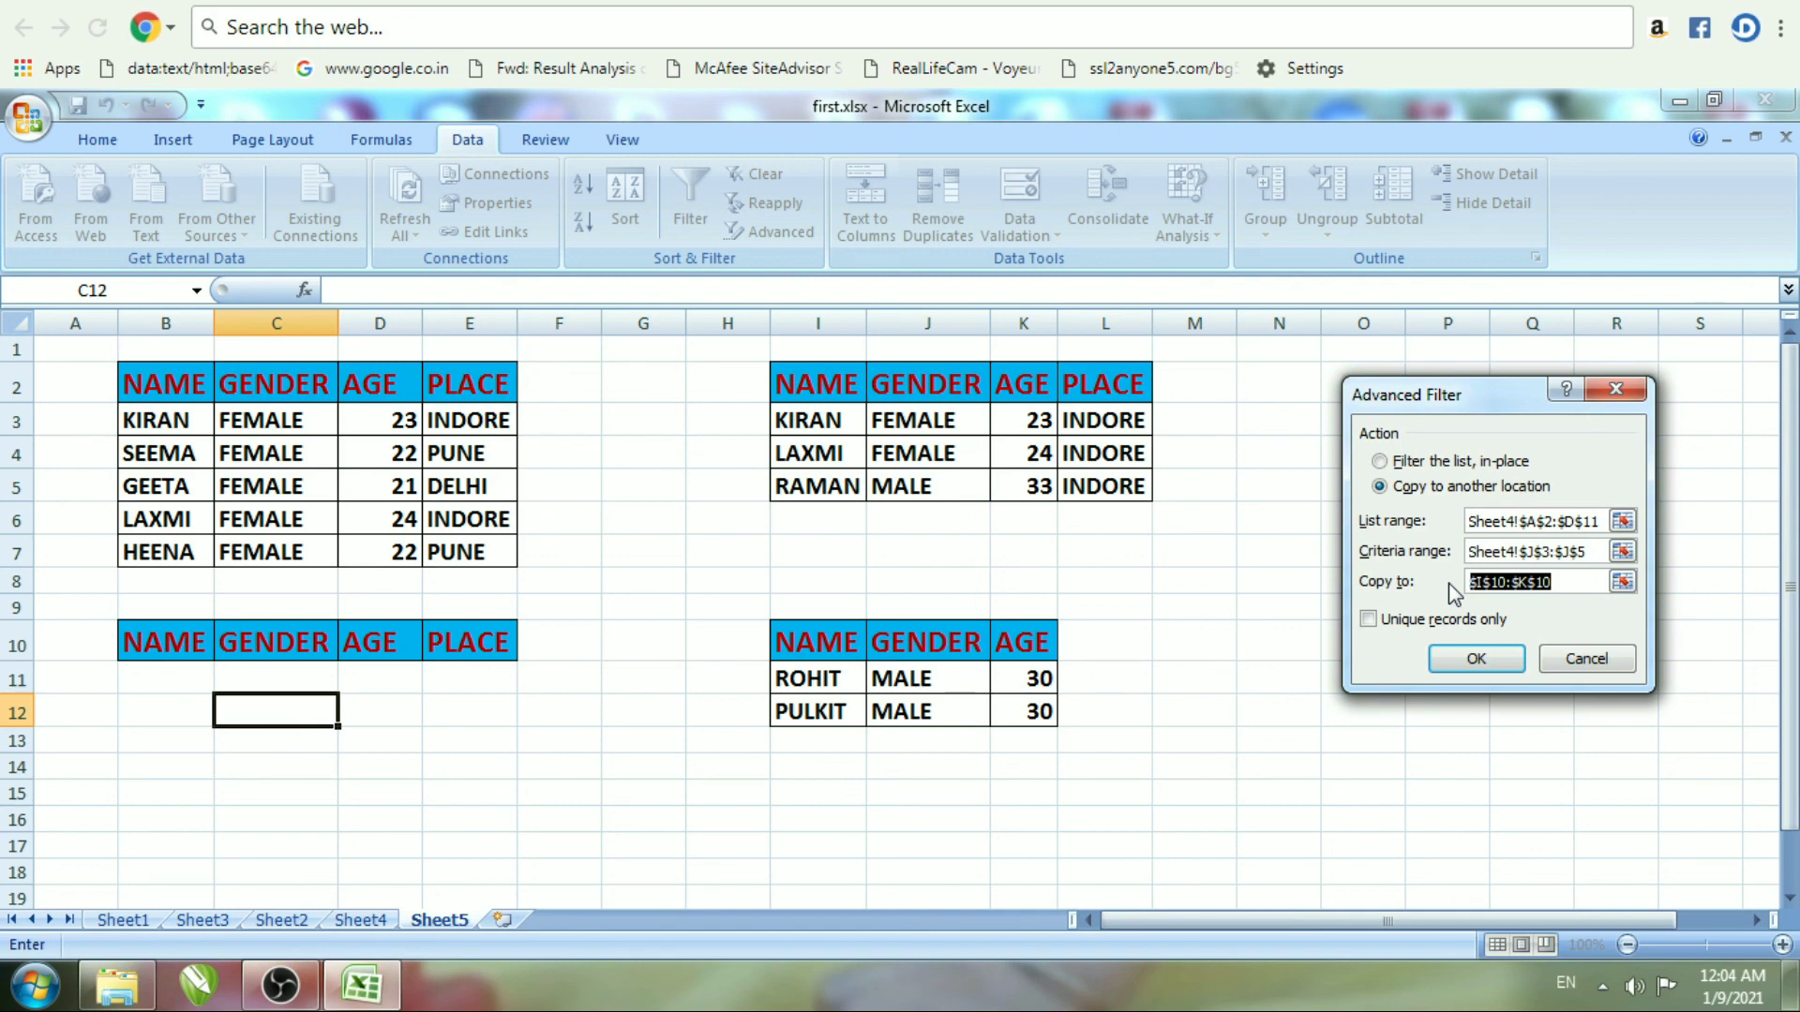
key("BackSpace")
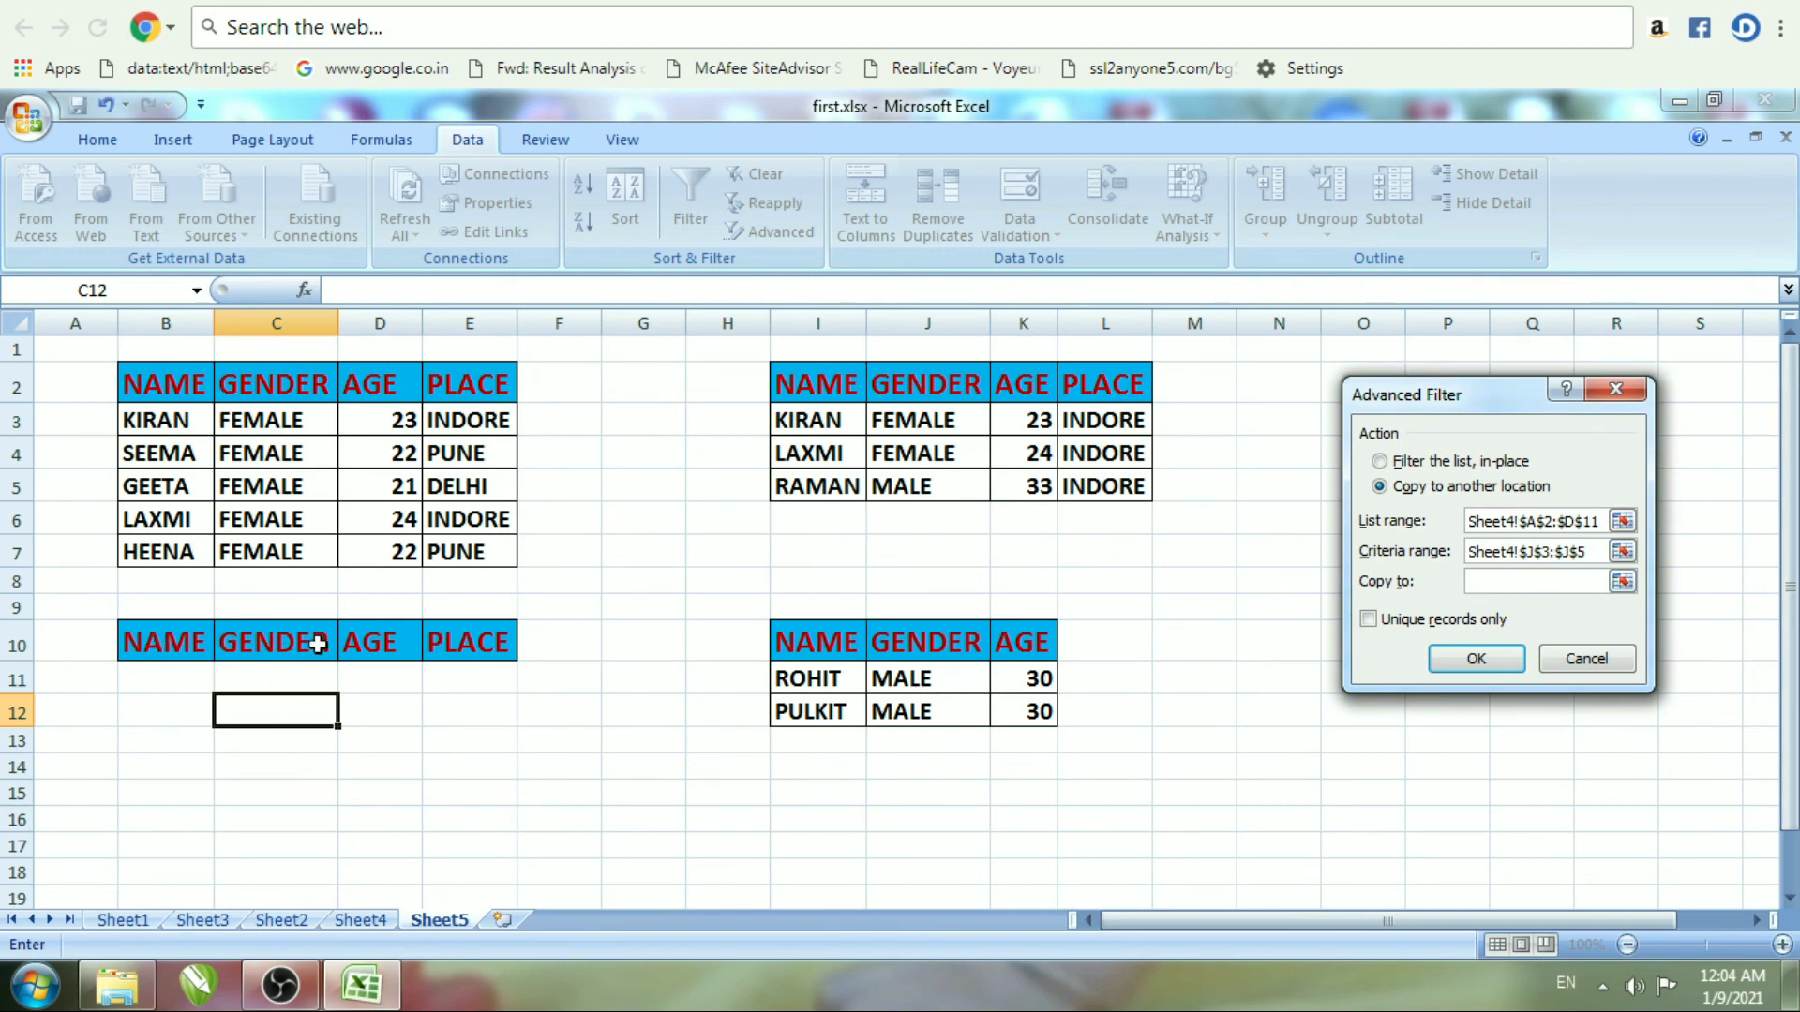
left_click_drag(145, 641, 464, 642)
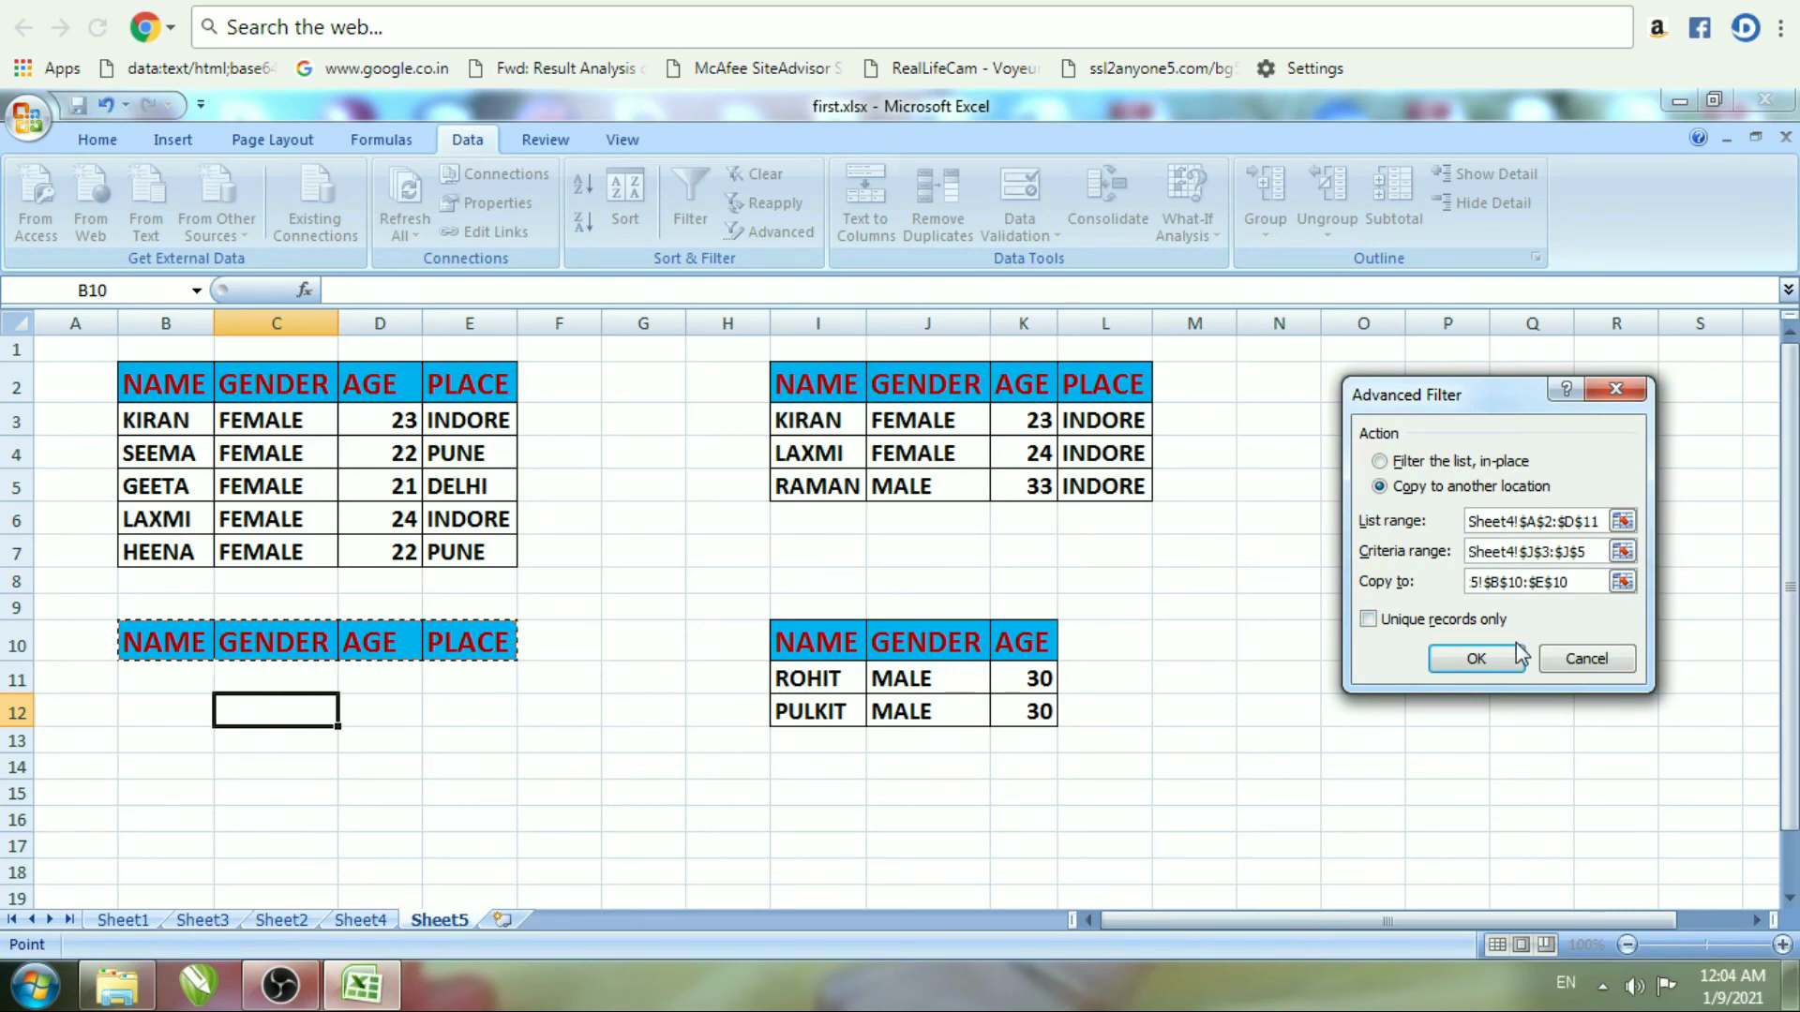
left_click(1475, 659)
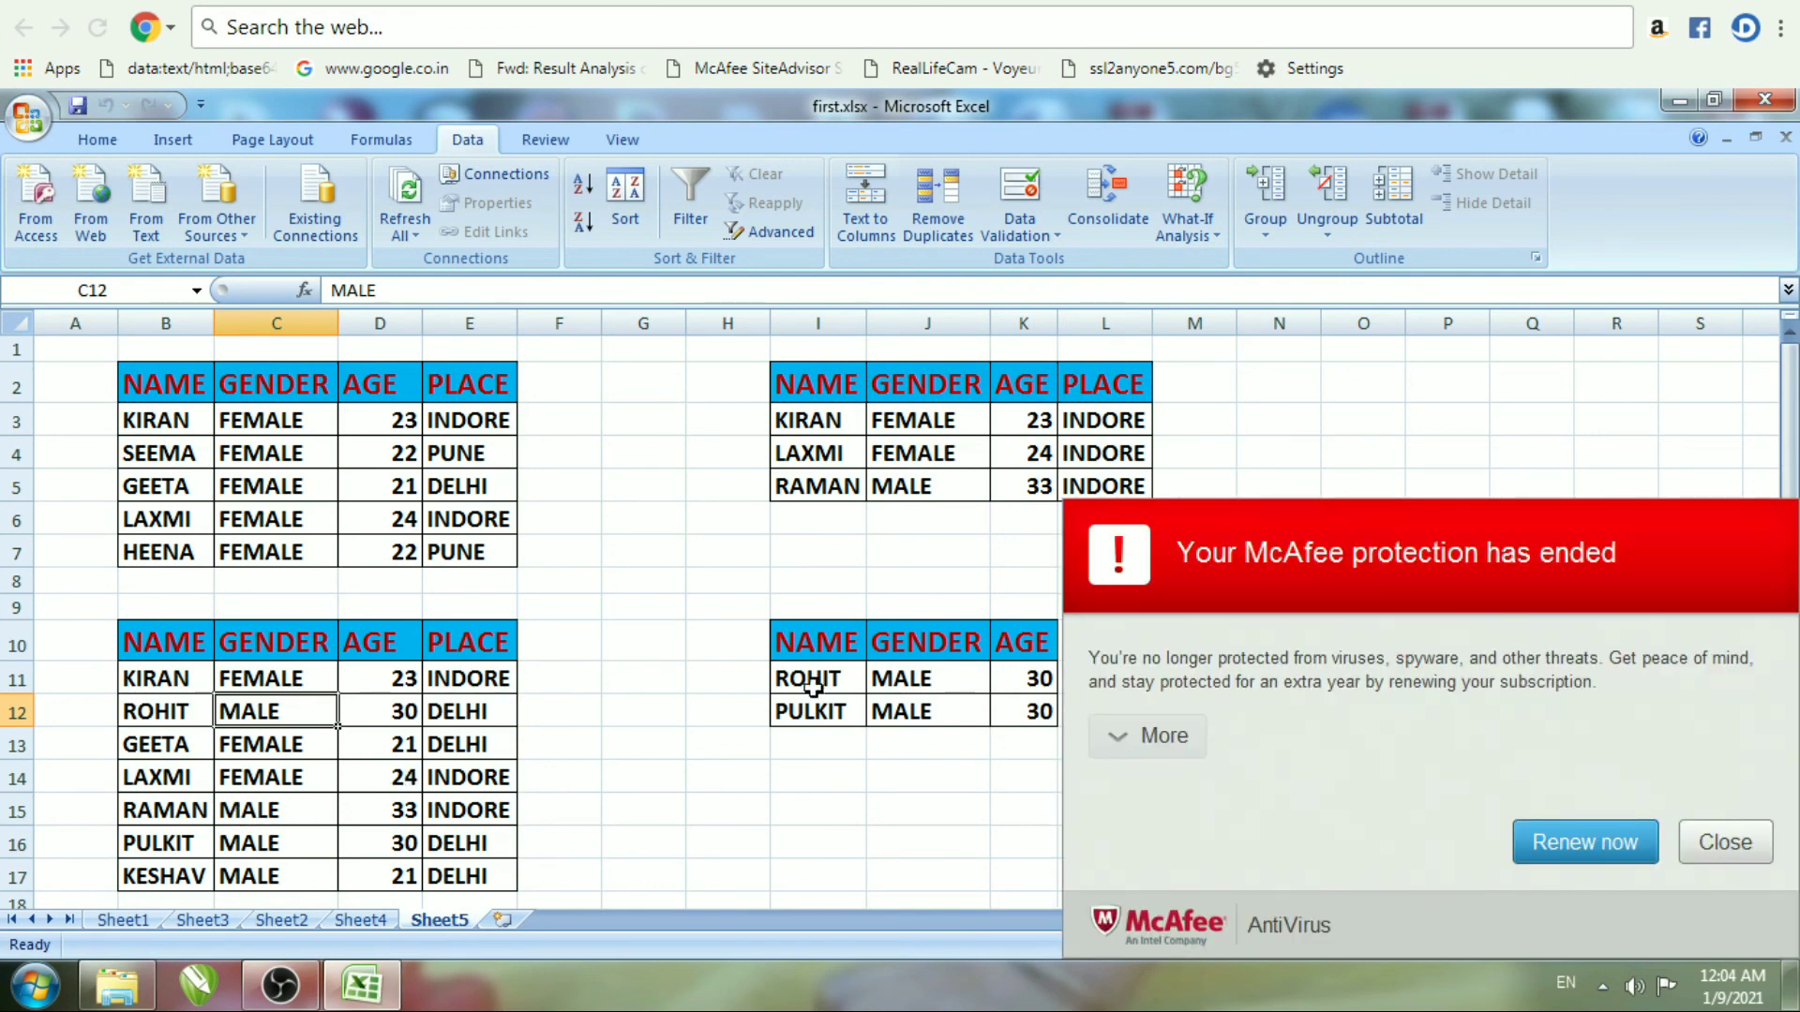
left_click(1753, 846)
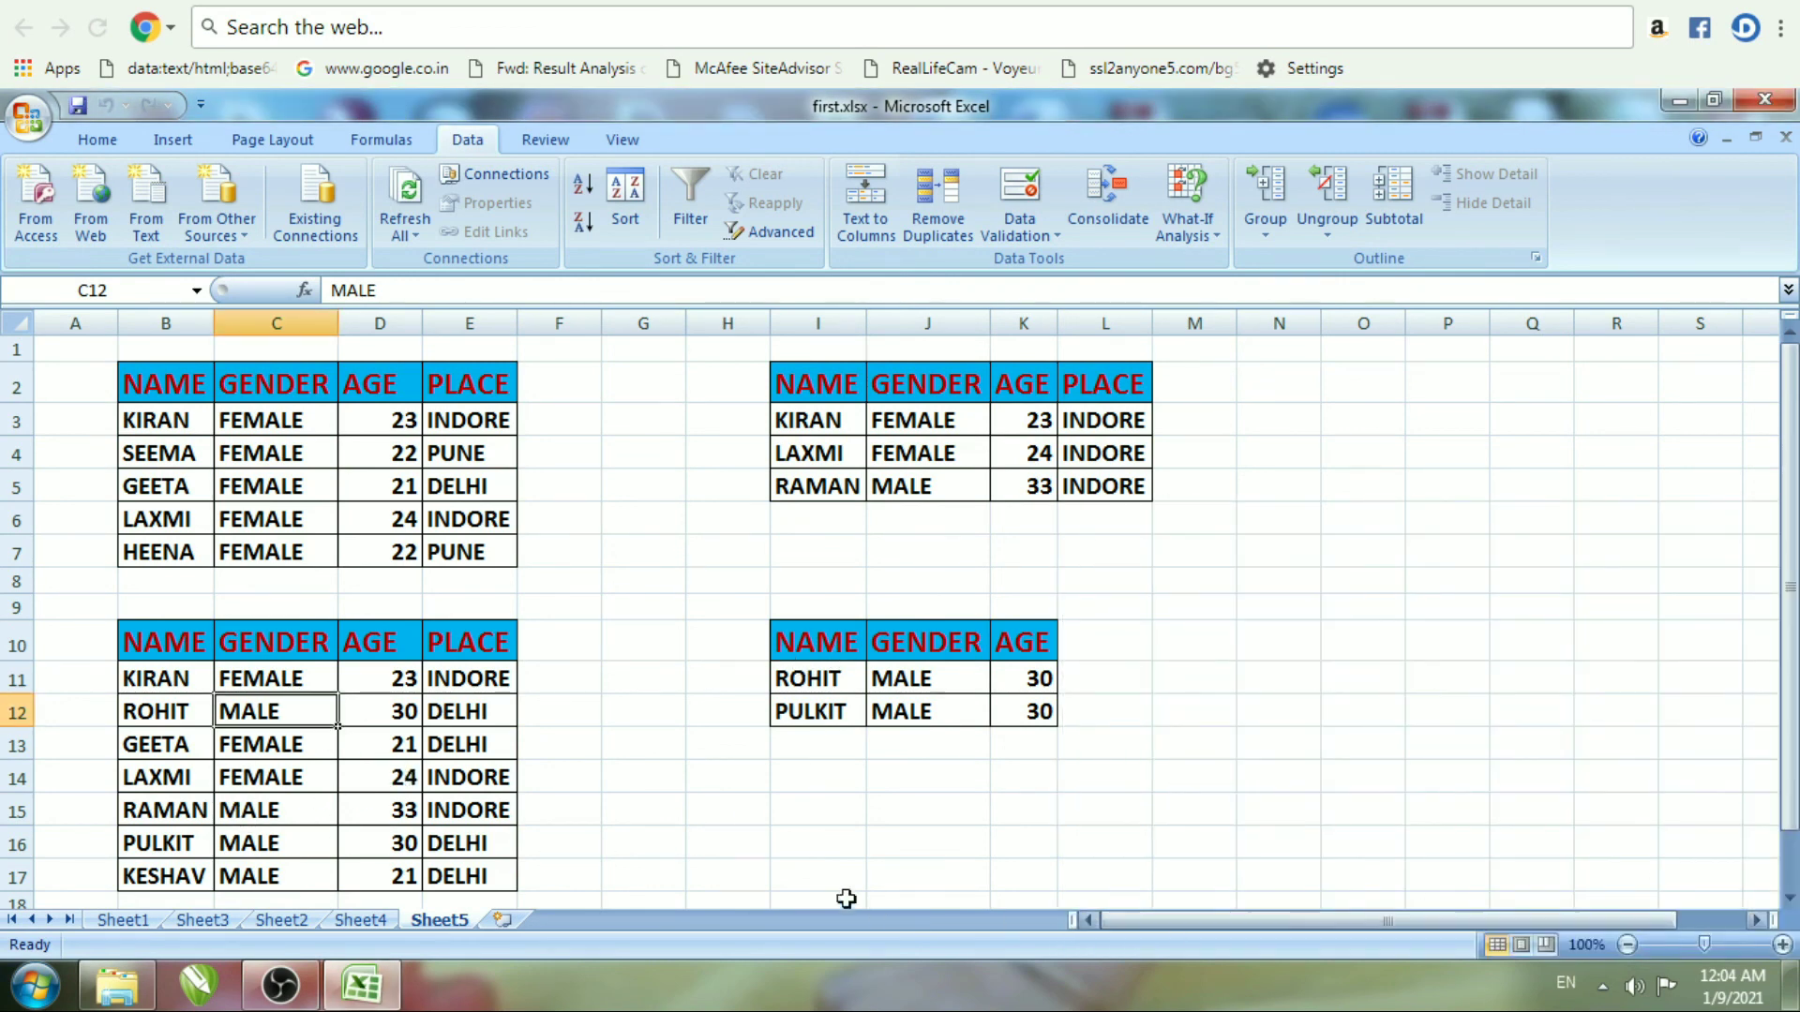
Return to the source table and criteria cells on Sheet4
left_click(380, 922)
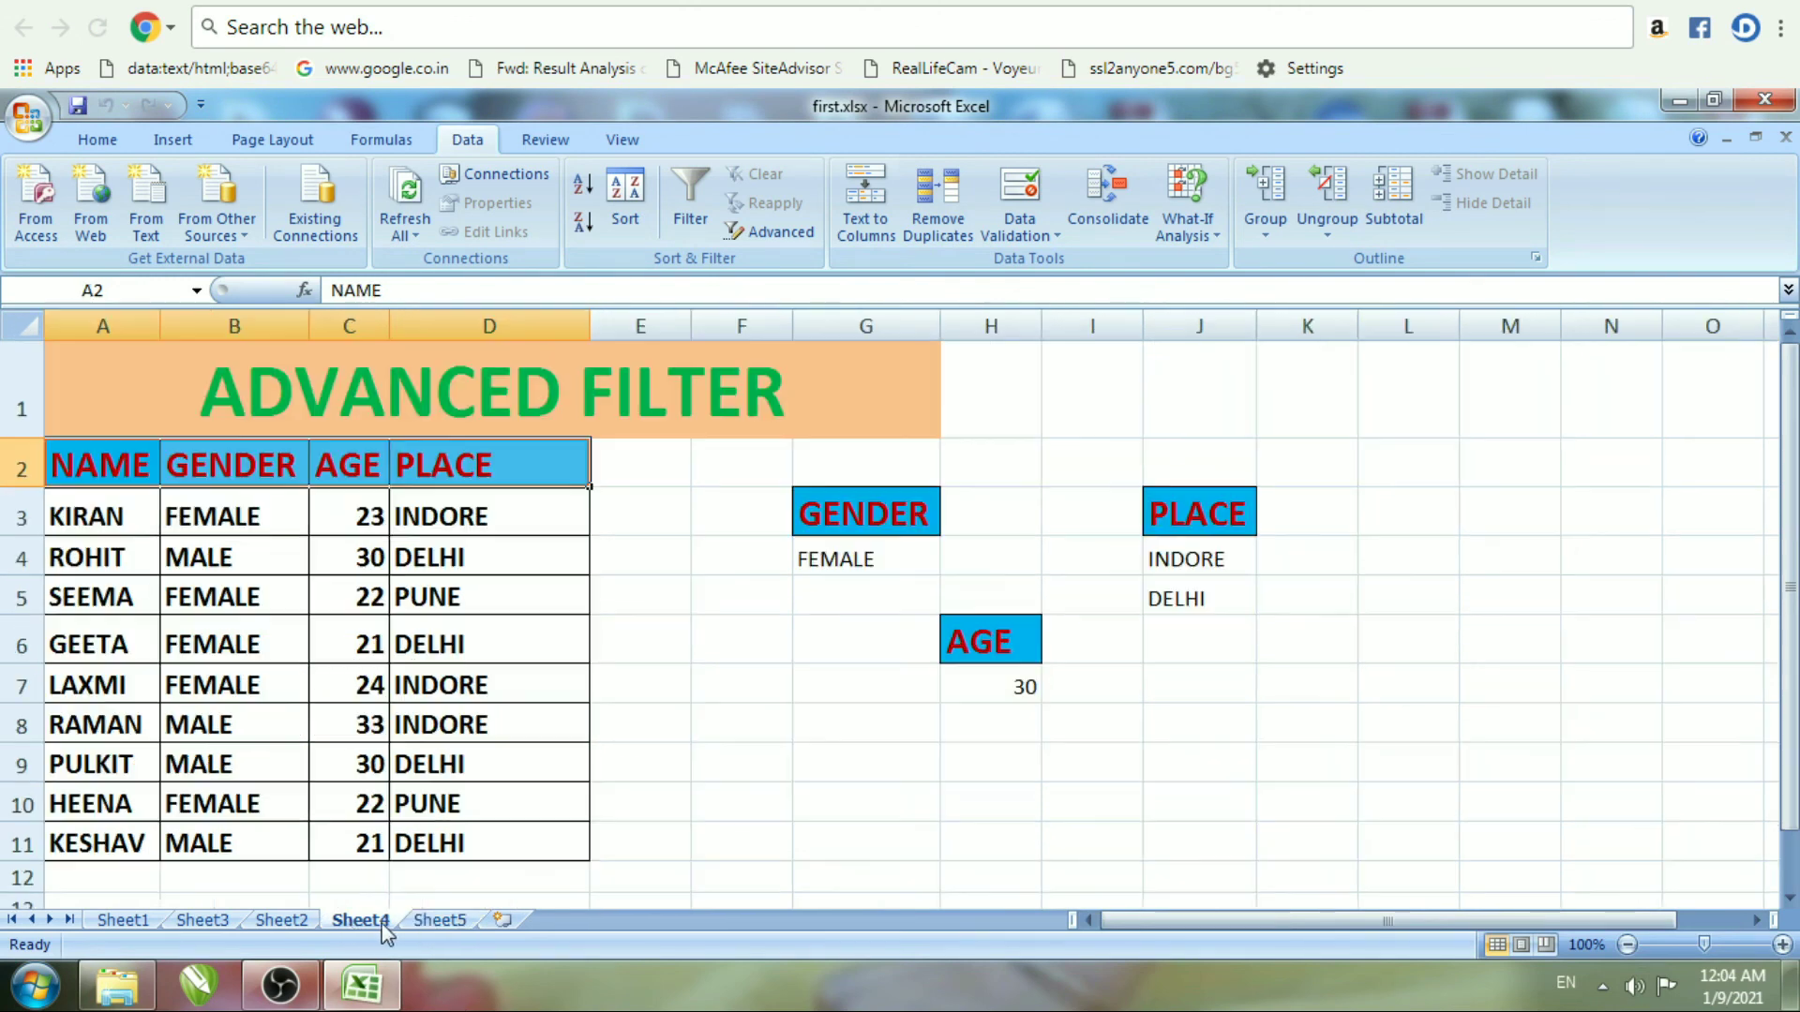